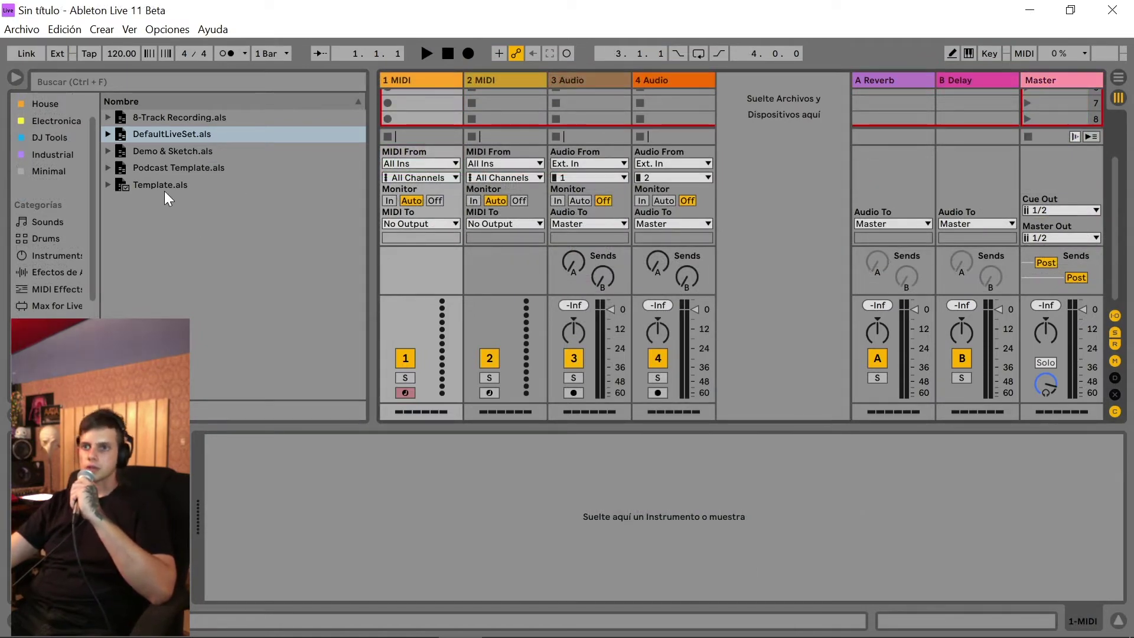
- Switch to the Arrangement view and show the Instruments category in the browser
{"action": "key", "text": "Tab"}
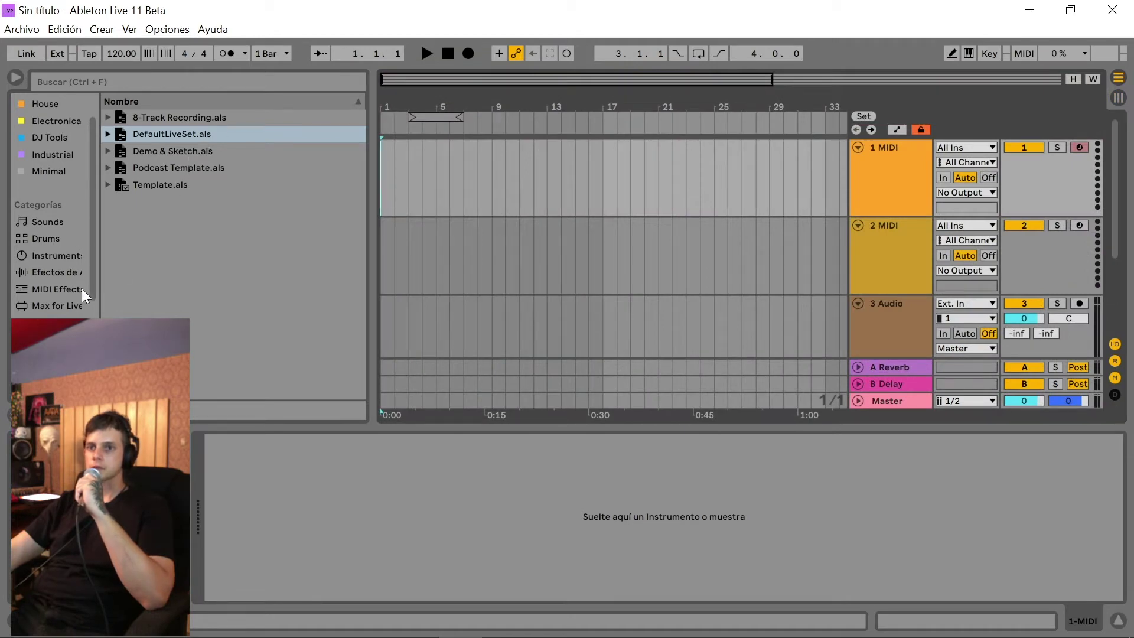
{"action": "left_click", "coordinate": [57, 255]}
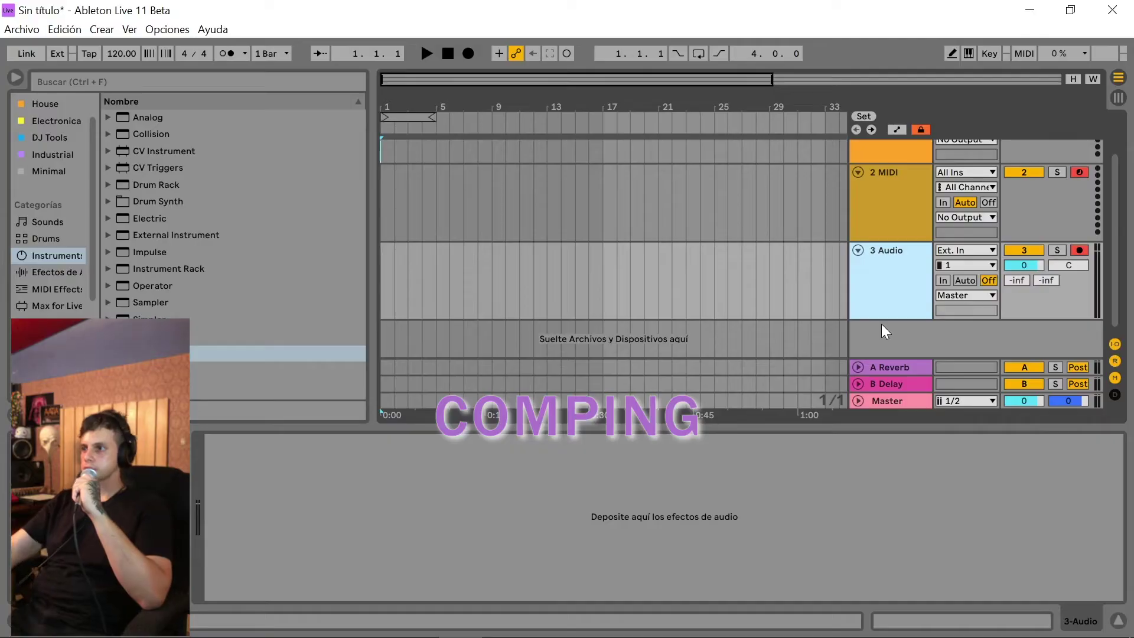
{"action": "key", "text": "ctrl+shift+t"}
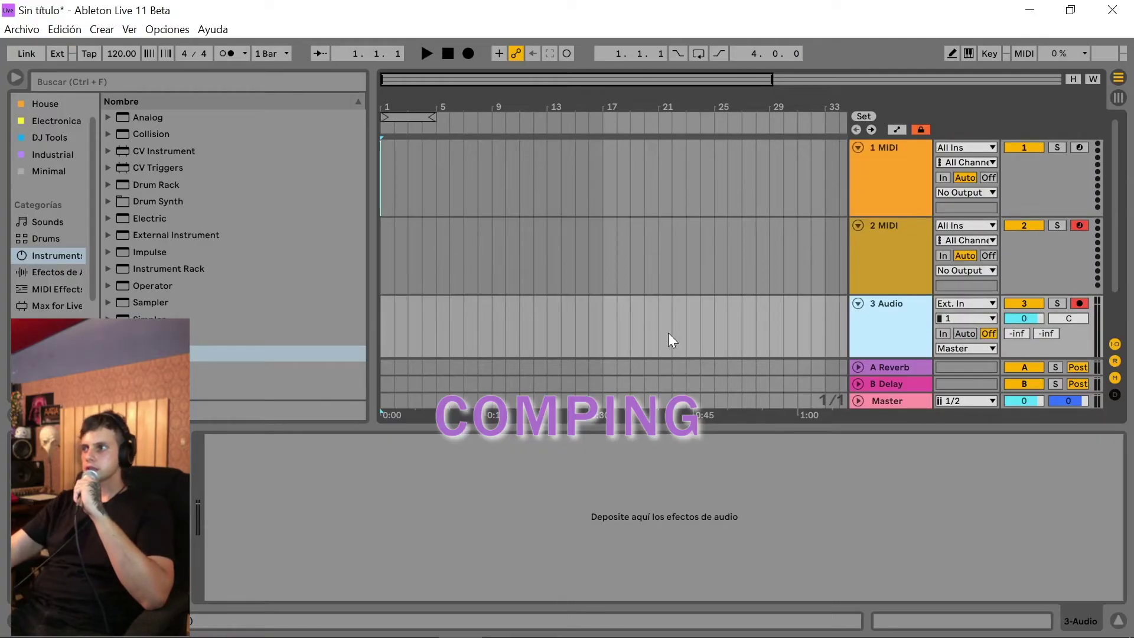
- Enable looping over the first four bars, stop playback and return the position to 1.1.1
{"action": "left_click", "coordinate": [420, 125]}
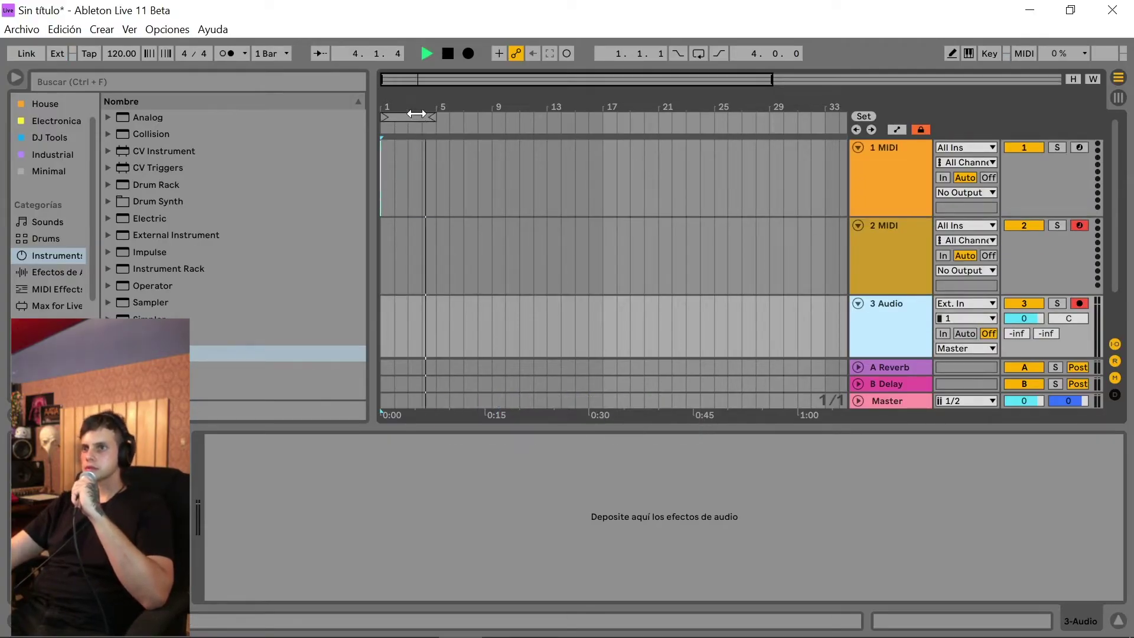
{"action": "left_click", "coordinate": [417, 117]}
{"action": "left_click", "coordinate": [699, 53]}
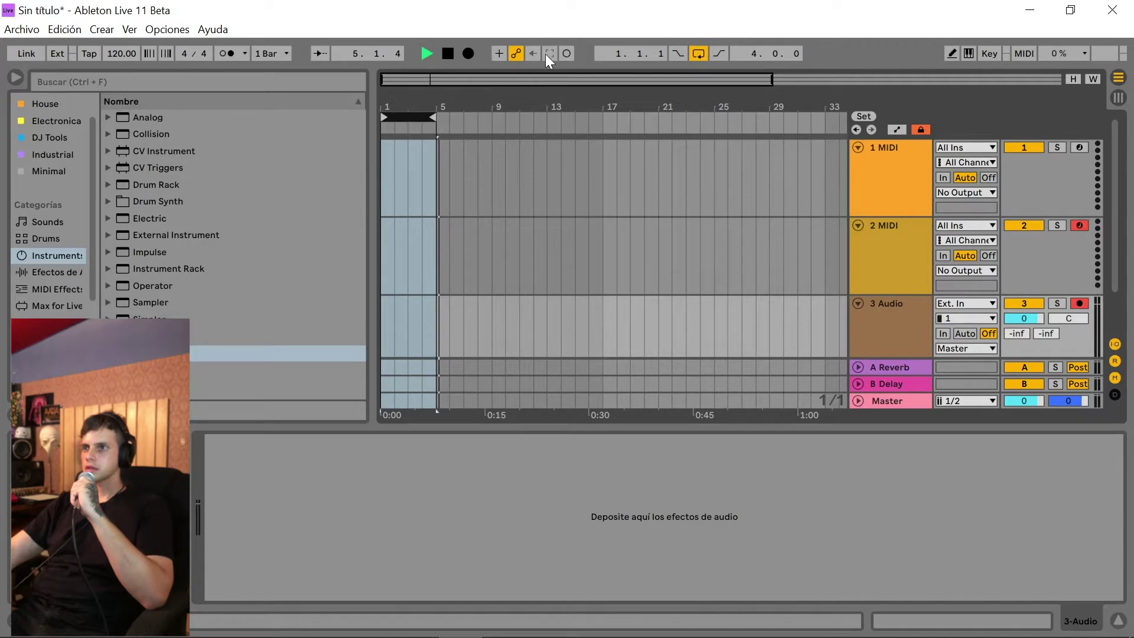
{"action": "left_click", "coordinate": [447, 54]}
{"action": "left_click", "coordinate": [444, 54]}
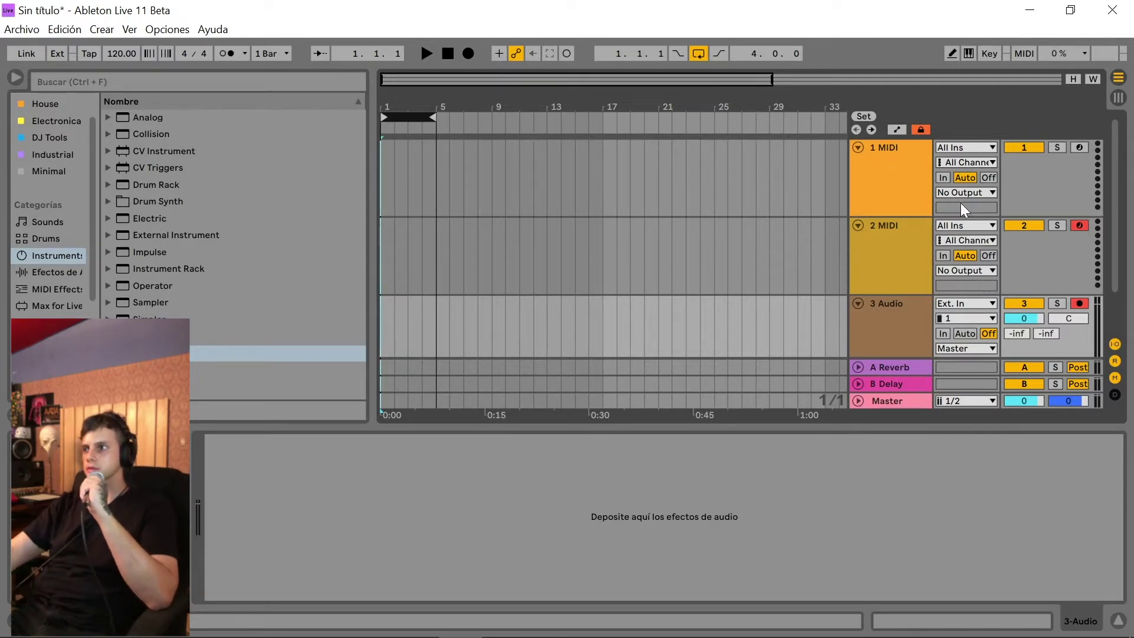
- Load the 64 Pads Dub Techno Kit from the Drums category onto the 1 MIDI track
{"action": "left_click", "coordinate": [909, 200]}
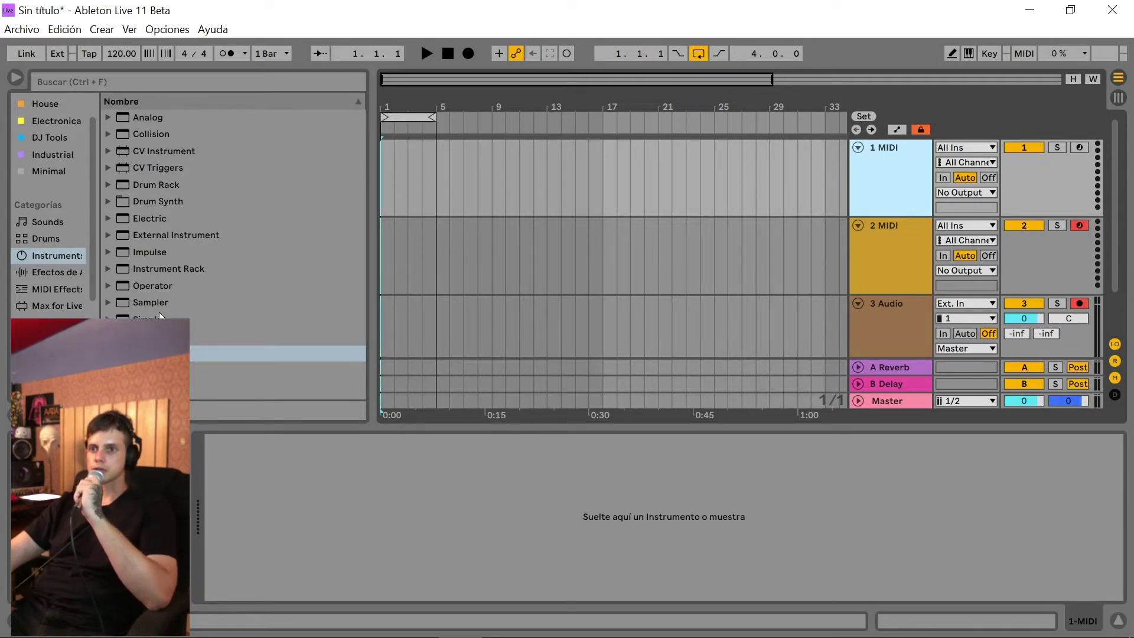
{"action": "left_click", "coordinate": [35, 237]}
{"action": "key", "text": "Return"}
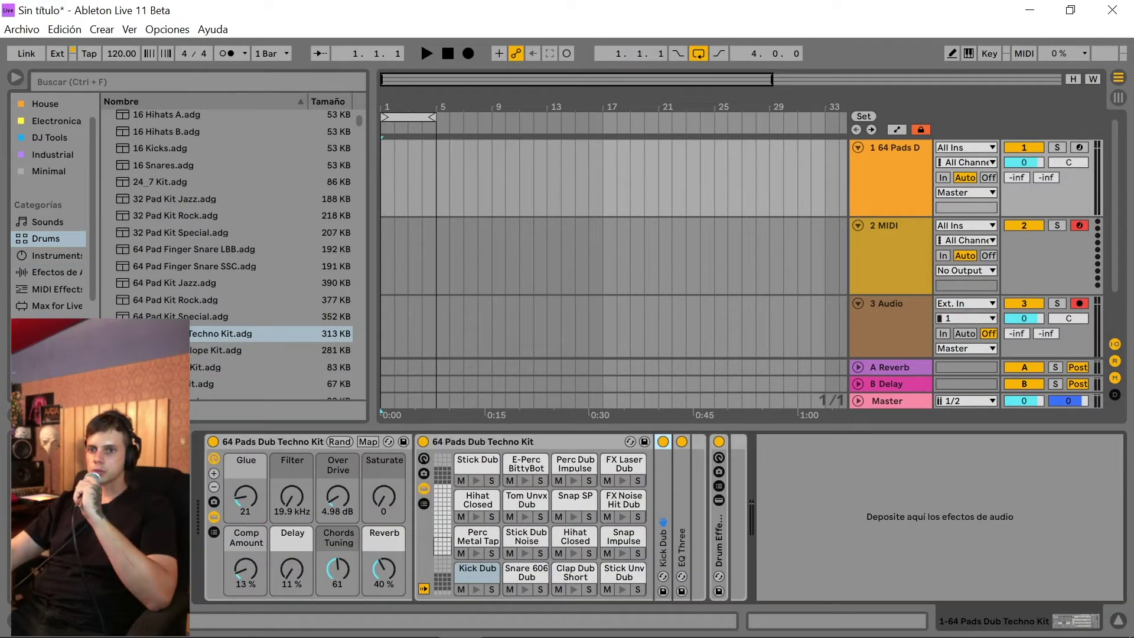
- Search Max for Live for "inst" and add the MIDI effect Instant Haus by Alexkid to the drum kit track
{"action": "left_click", "coordinate": [57, 306]}
{"action": "left_click", "coordinate": [283, 82]}
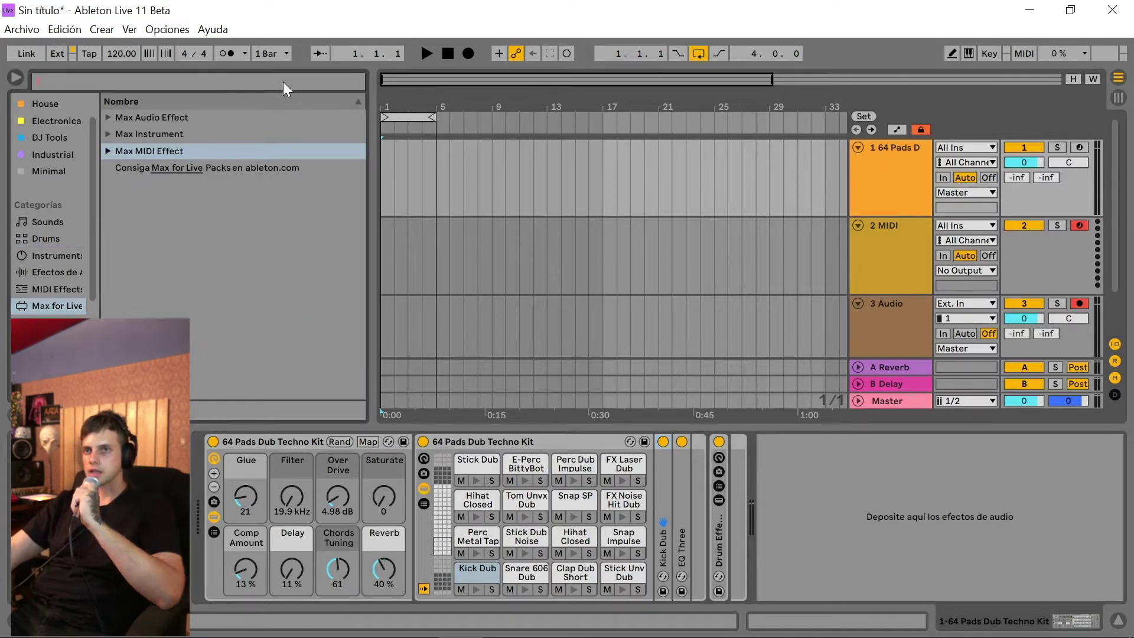
{"action": "type", "text": "ins"}
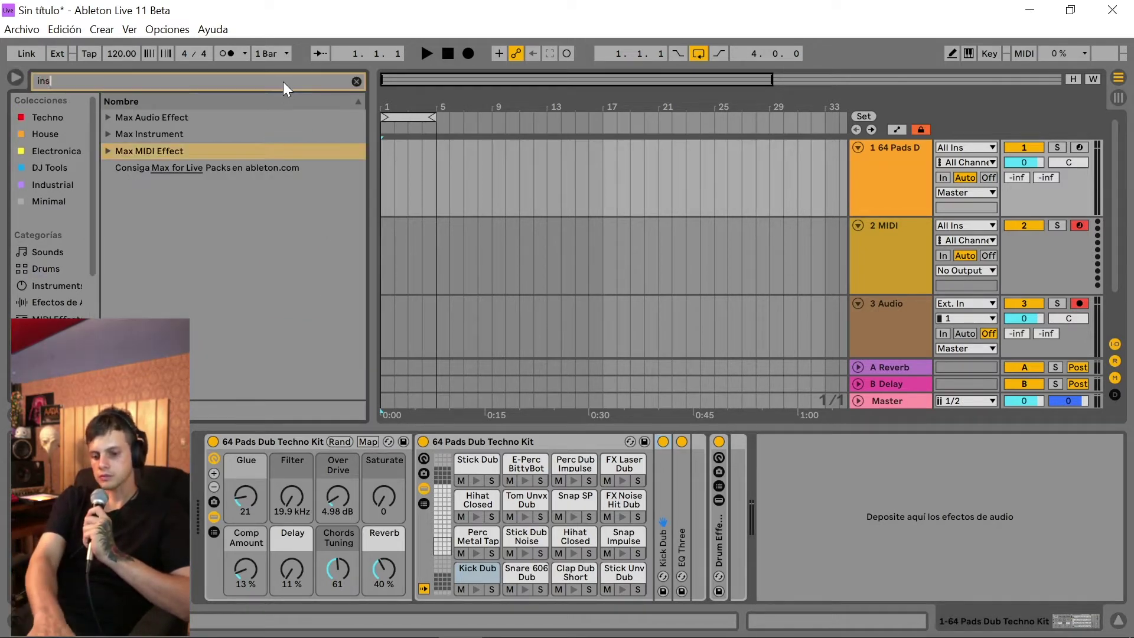
{"action": "type", "text": "t"}
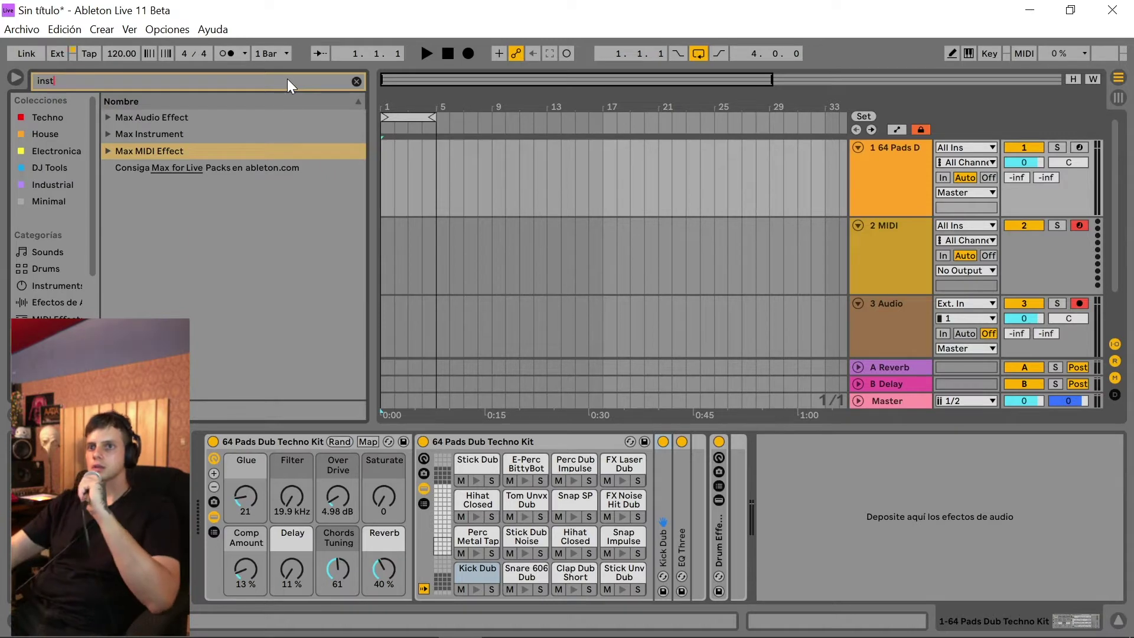
{"action": "left_click", "coordinate": [106, 151]}
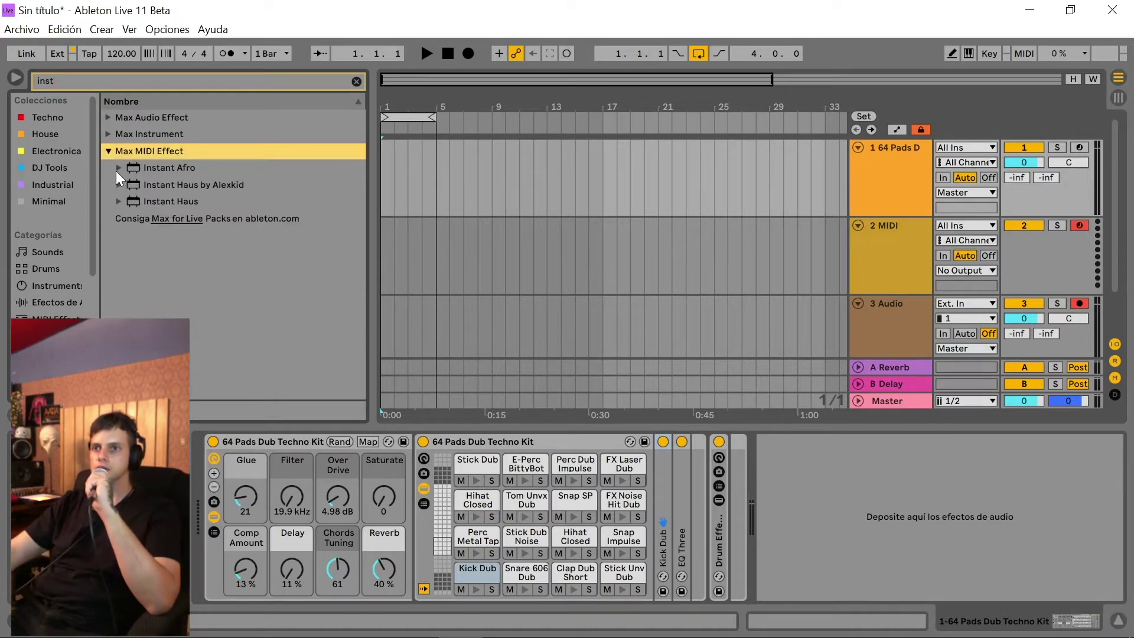
{"action": "left_click", "coordinate": [186, 184]}
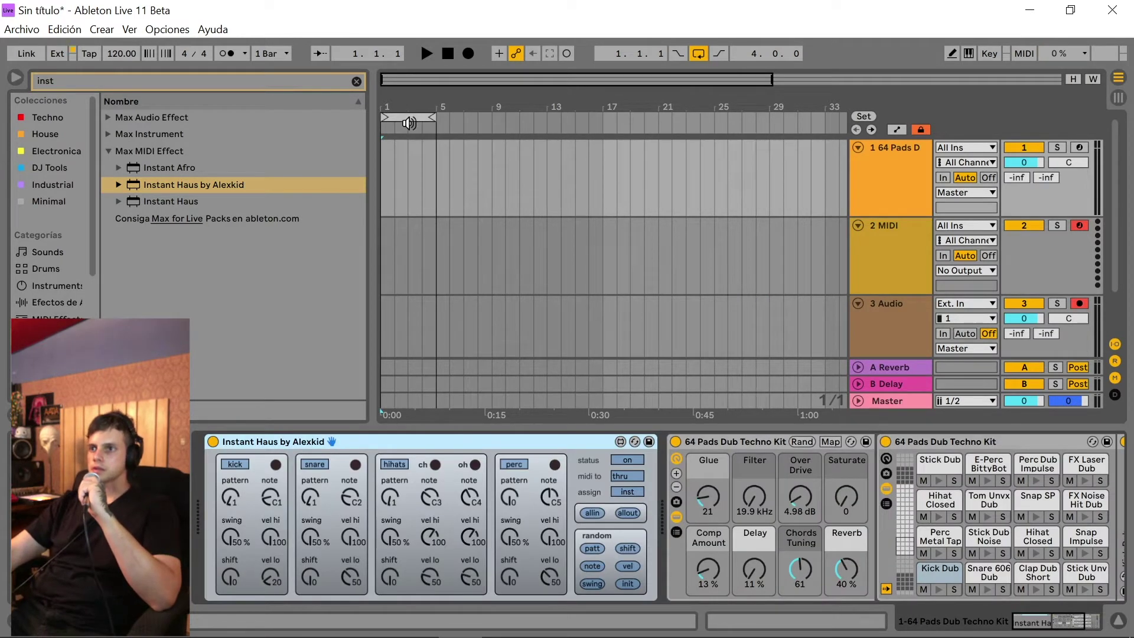
- Set monitoring to In on tracks 2 MIDI and 3 Audio and route both inputs from 1-64 Pads Dub Techno Kit
{"action": "left_click", "coordinate": [409, 118]}
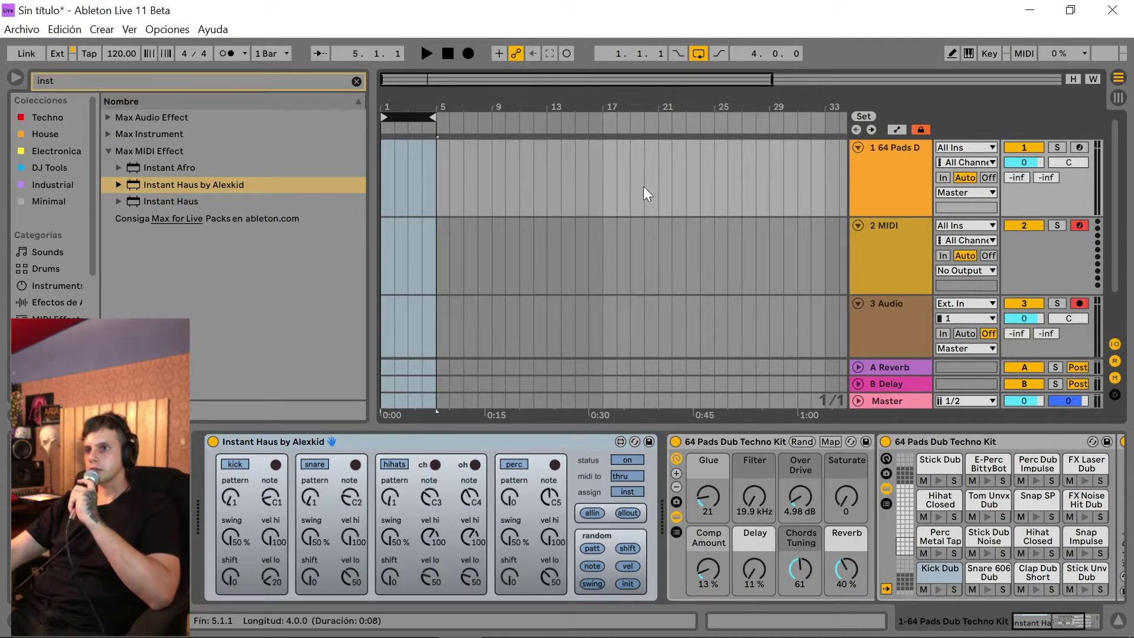
{"action": "scroll", "coordinate": [806, 285], "scroll_direction": "down", "scroll_amount": 1}
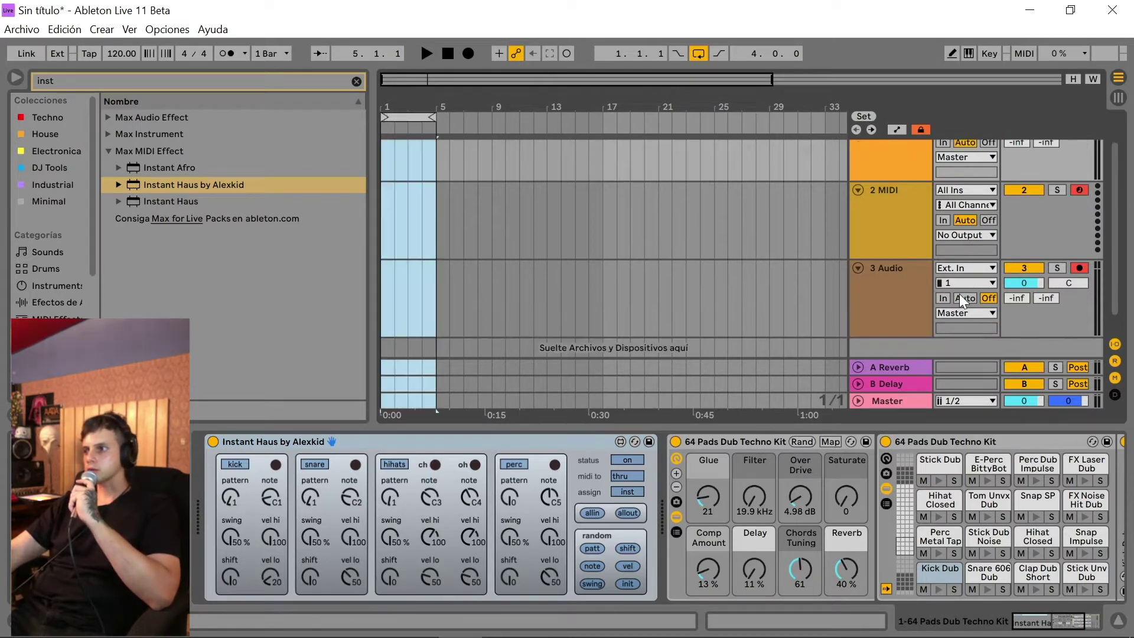
{"action": "left_click", "coordinate": [942, 298]}
{"action": "left_click", "coordinate": [943, 220]}
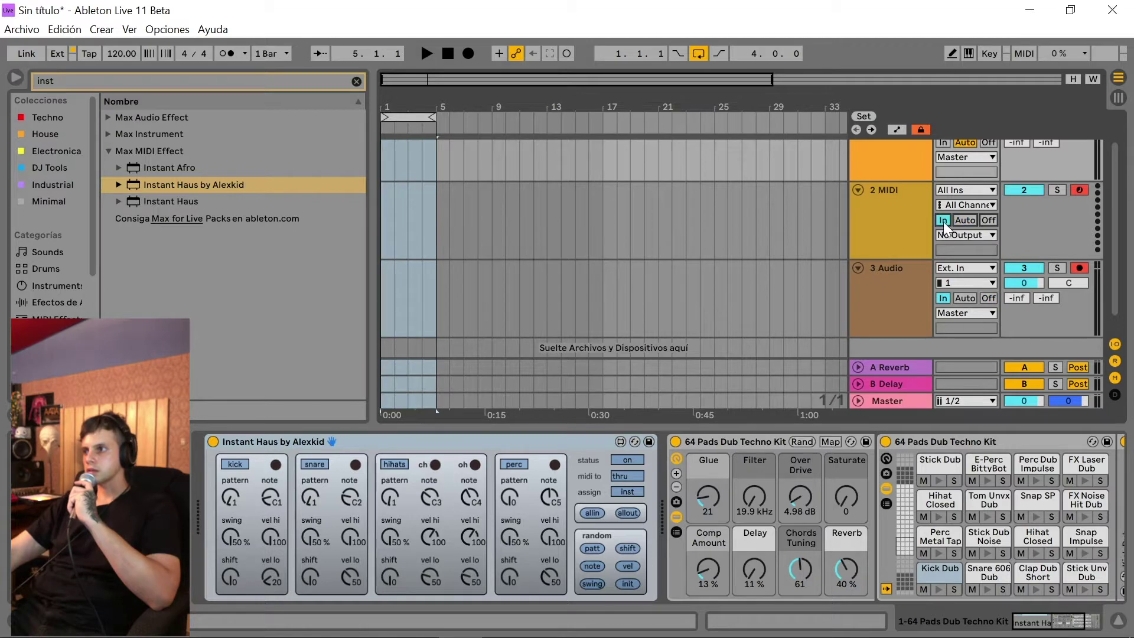
{"action": "left_click", "coordinate": [956, 188]}
{"action": "left_click", "coordinate": [954, 298]}
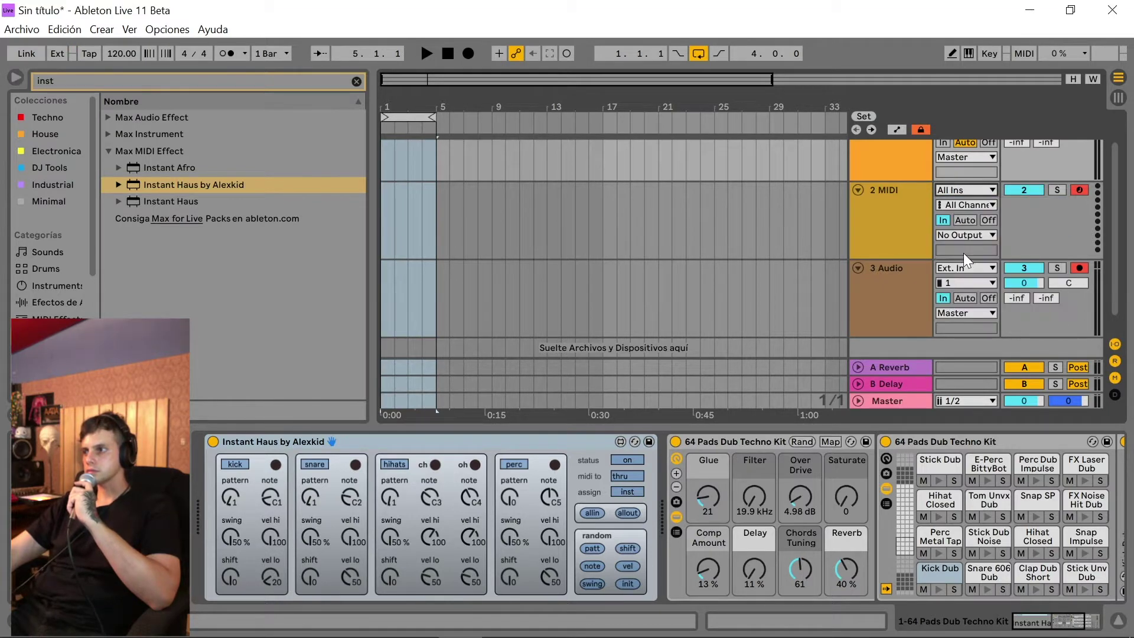
{"action": "left_click", "coordinate": [972, 268]}
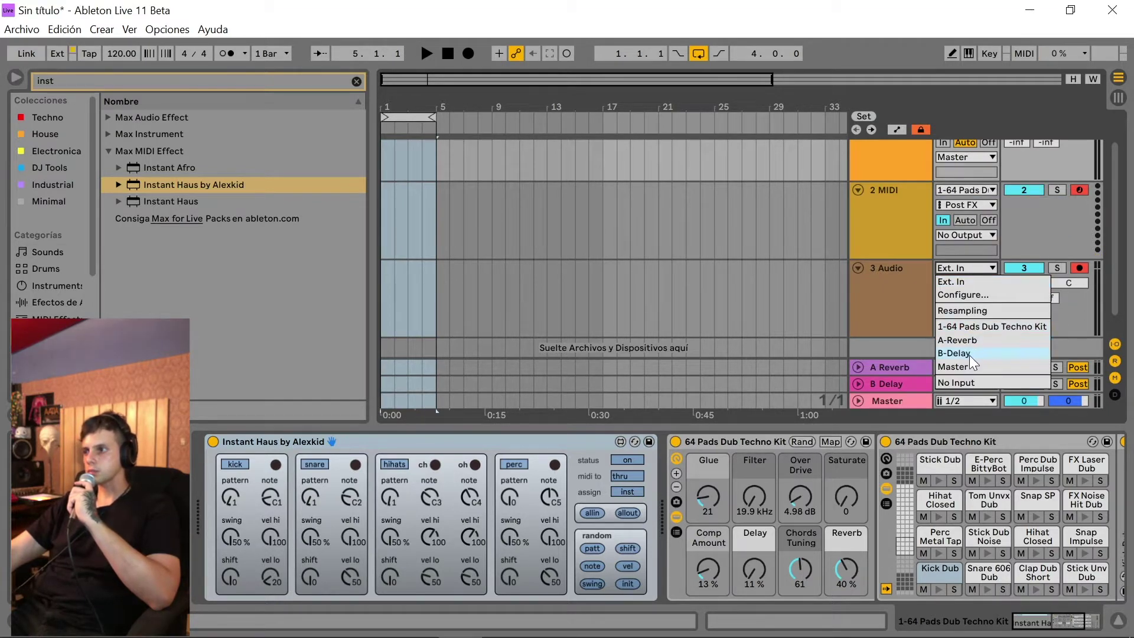
{"action": "left_click", "coordinate": [972, 326]}
- Set monitoring to Off on the 3 Audio and 2 MIDI tracks
{"action": "scroll", "coordinate": [948, 303], "scroll_direction": "up", "scroll_amount": 1}
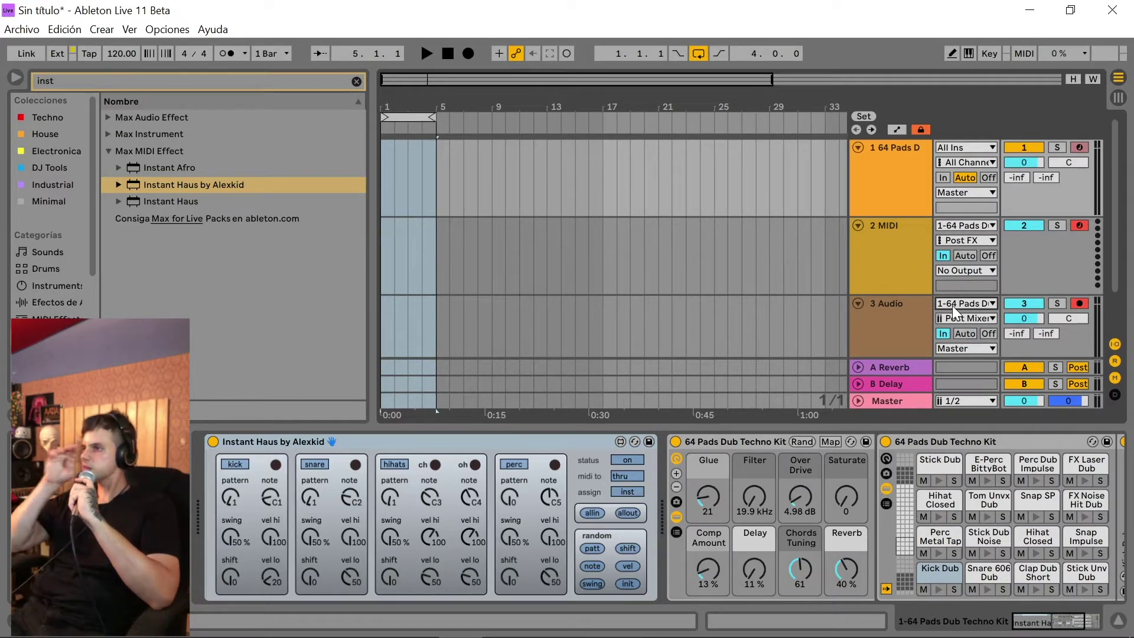
{"action": "left_click", "coordinate": [986, 333]}
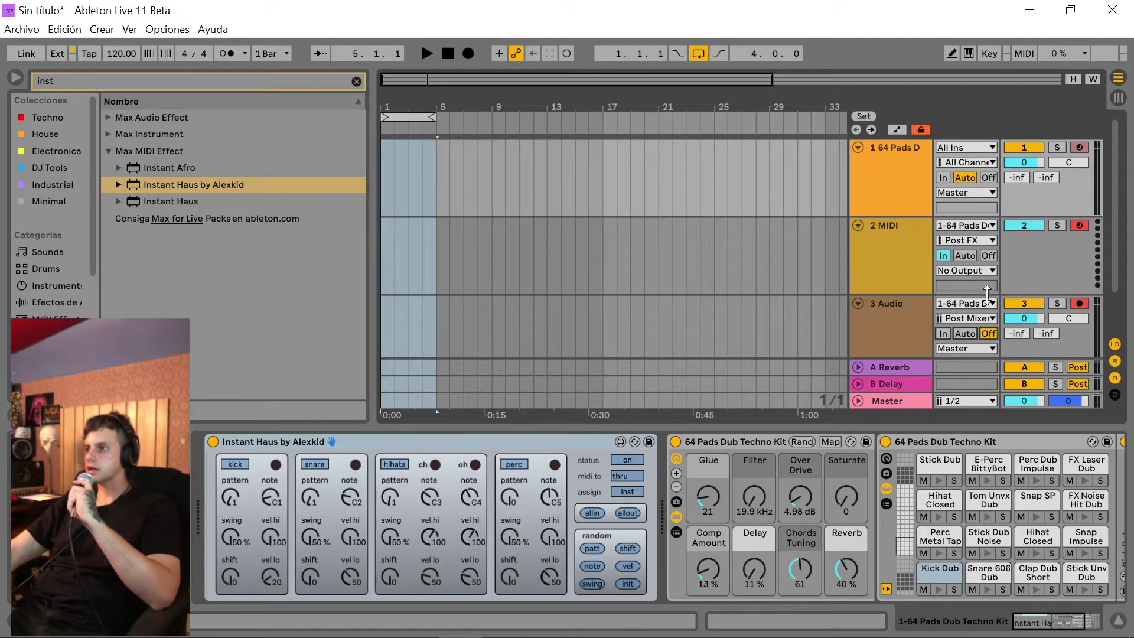
{"action": "left_click", "coordinate": [989, 256]}
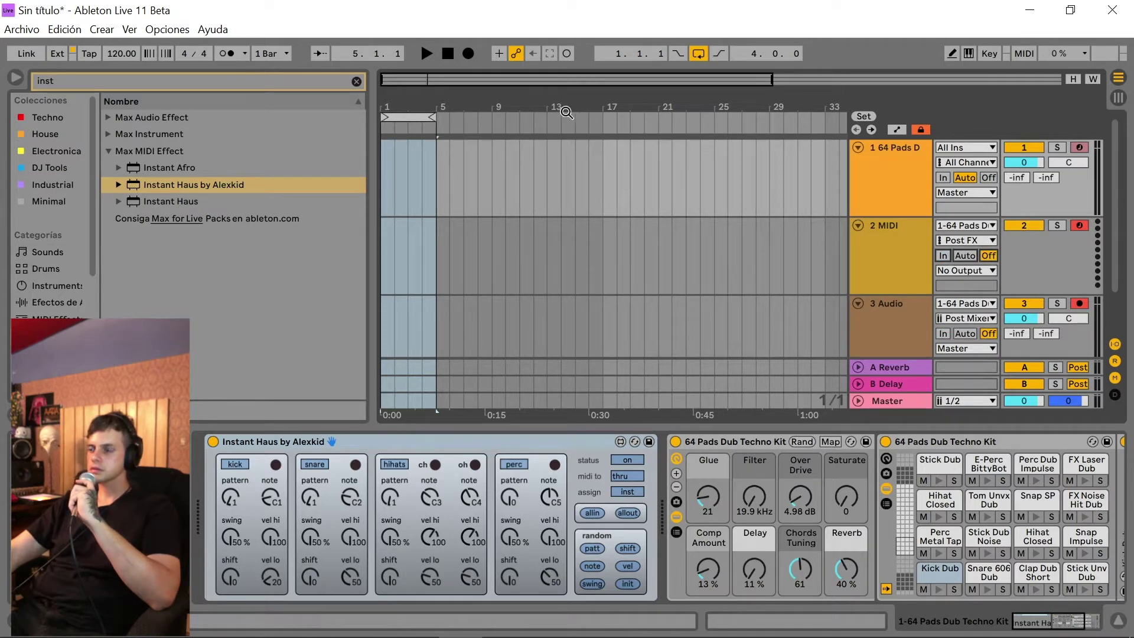
- Select the drum kit track and start recording the looped four bars on the armed tracks
{"action": "scroll", "coordinate": [639, 235], "scroll_direction": "down", "scroll_amount": 1}
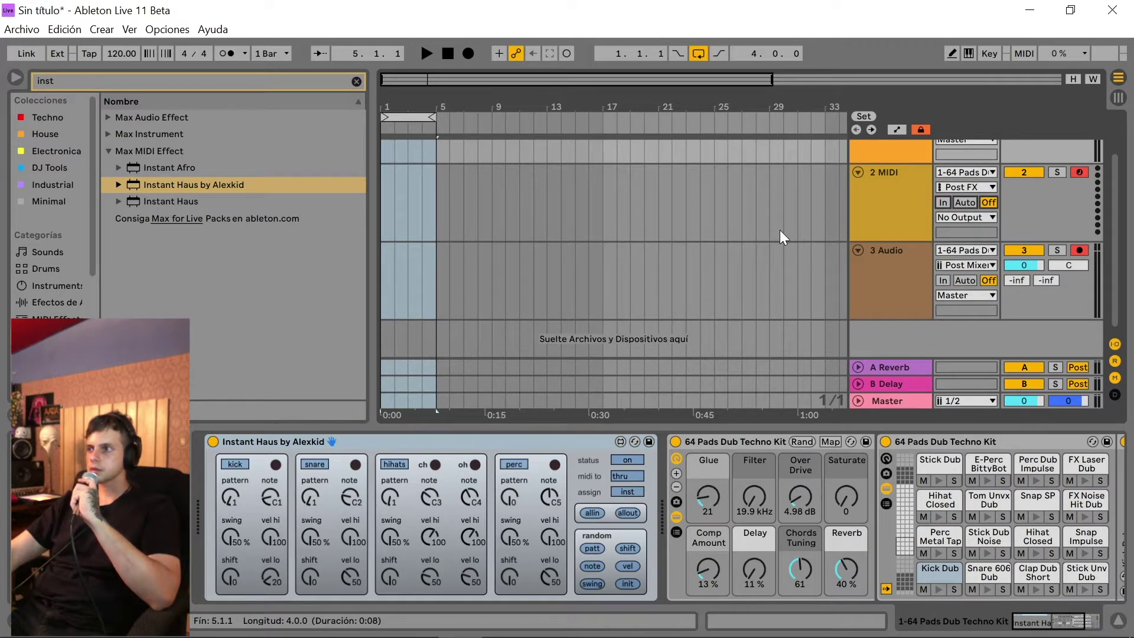
{"action": "scroll", "coordinate": [1043, 208], "scroll_direction": "up", "scroll_amount": 1}
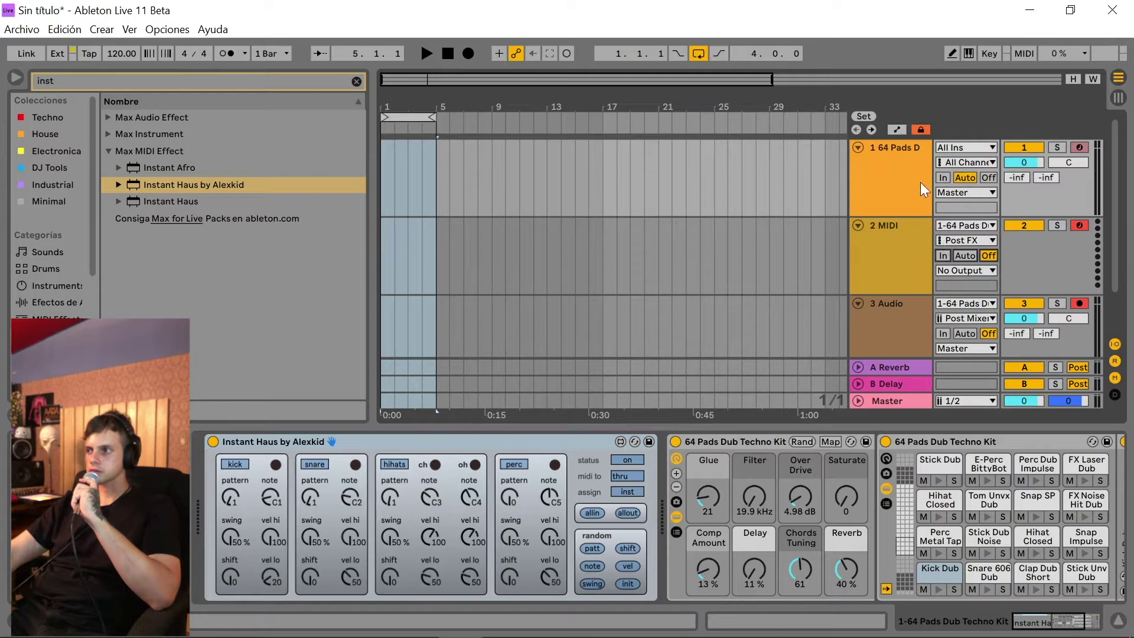
{"action": "left_click", "coordinate": [925, 152]}
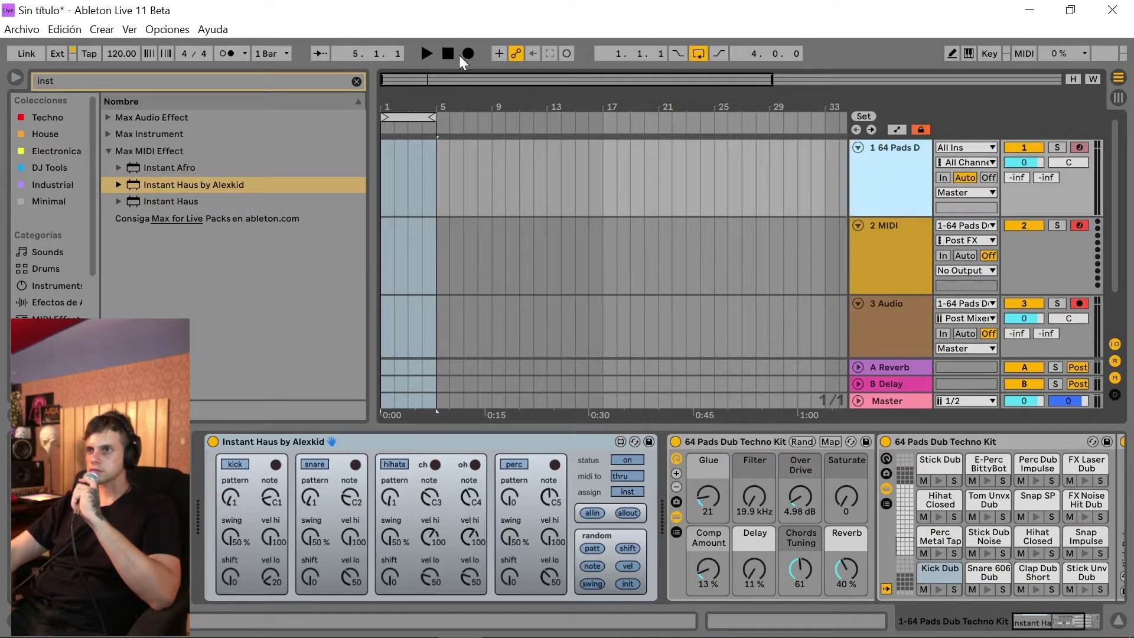
{"action": "left_click", "coordinate": [464, 54]}
{"action": "left_click", "coordinate": [424, 54]}
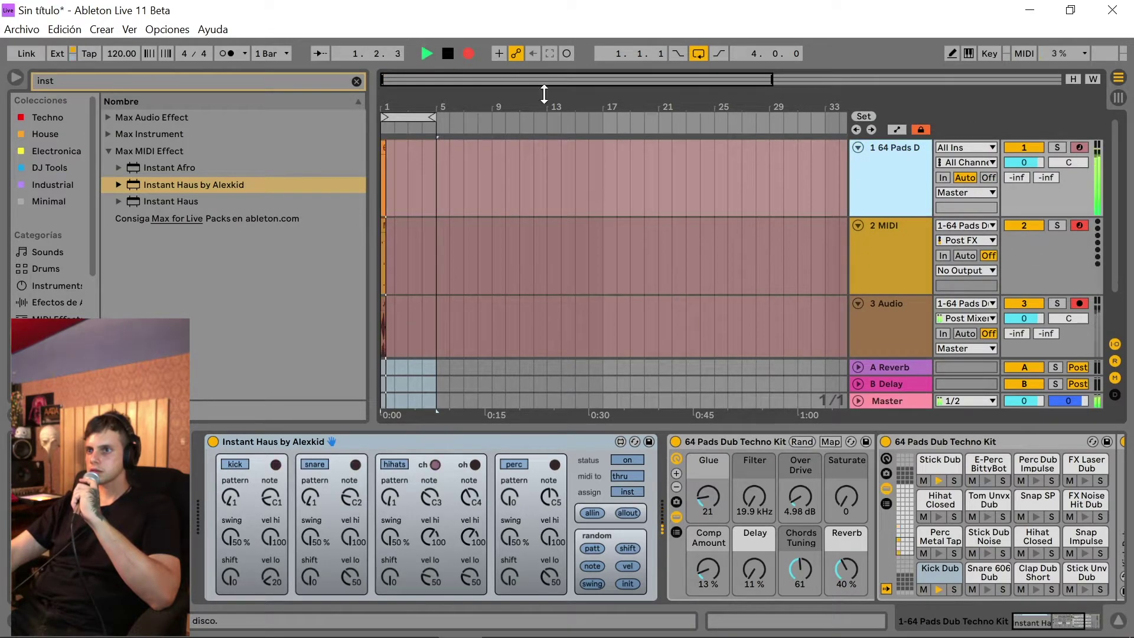
{"action": "scroll", "coordinate": [747, 233], "scroll_direction": "down", "scroll_amount": 1}
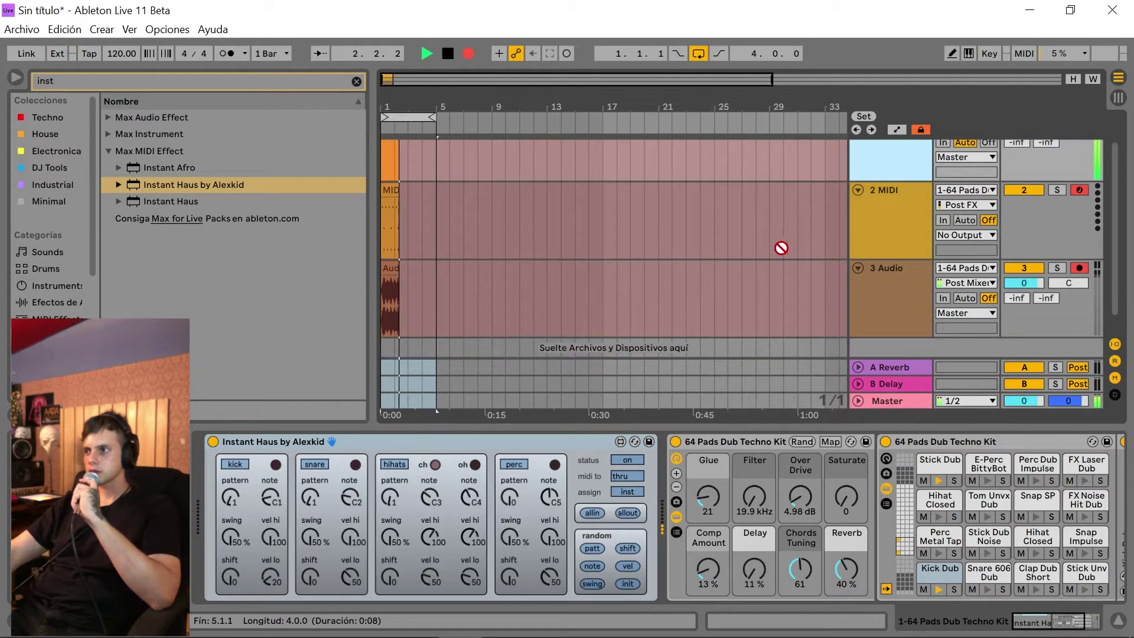
{"action": "scroll", "coordinate": [837, 253], "scroll_direction": "up", "scroll_amount": 1}
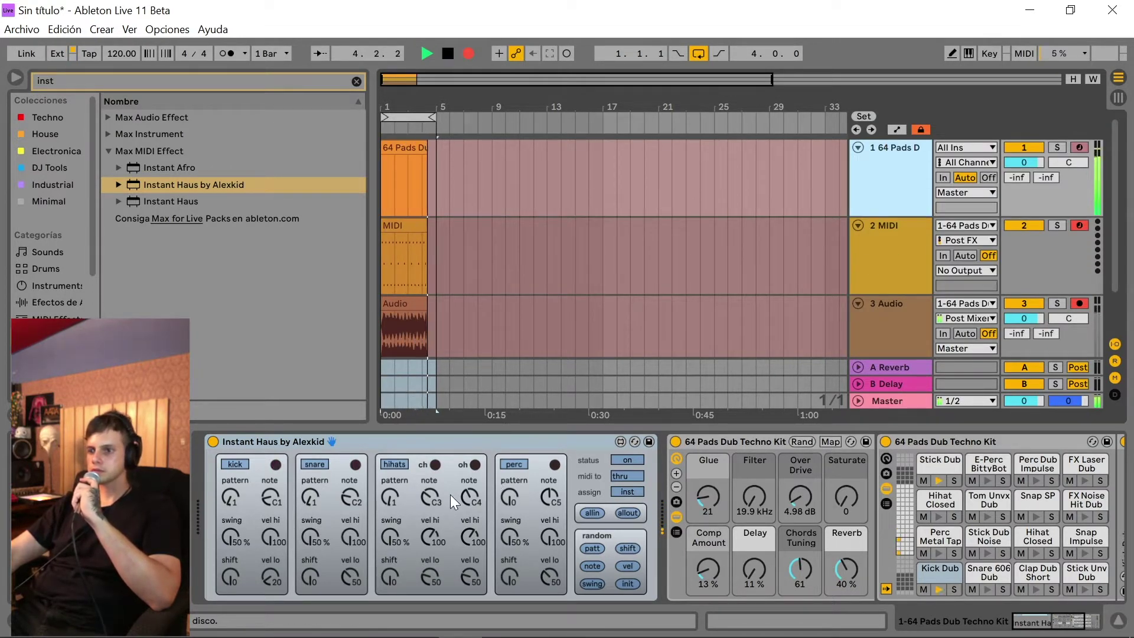
- Record successive loop passes while changing Instant Haus's perc pattern to 2 and 1 and varying its hihats pattern, and stop the recording
{"action": "left_click", "coordinate": [509, 495]}
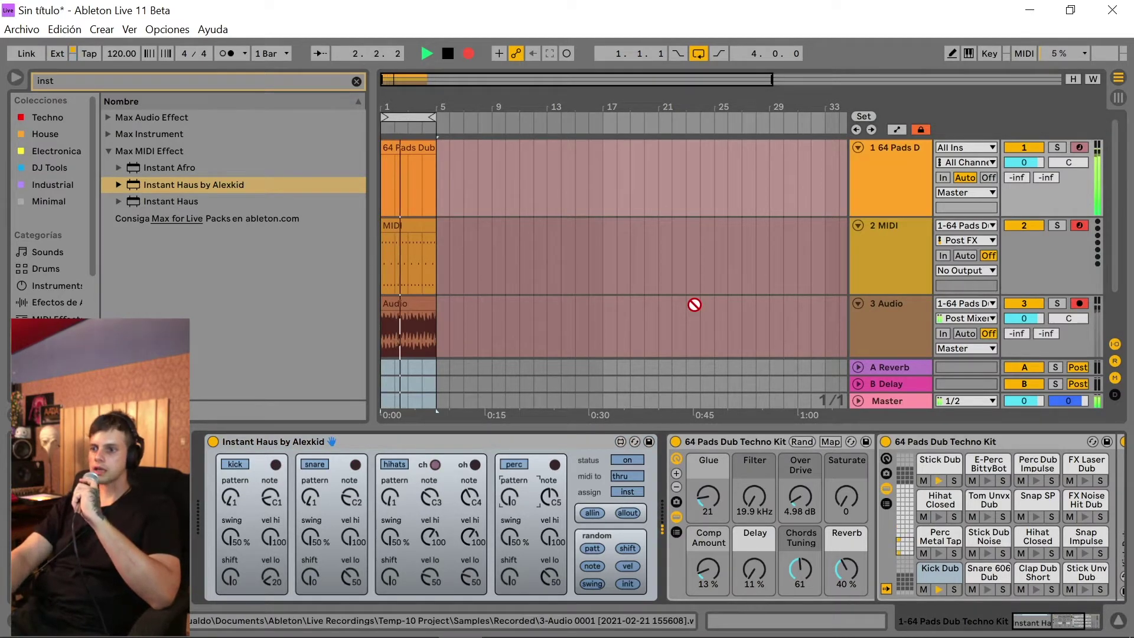
{"action": "key", "text": "Up"}
{"action": "key", "text": "Up"}
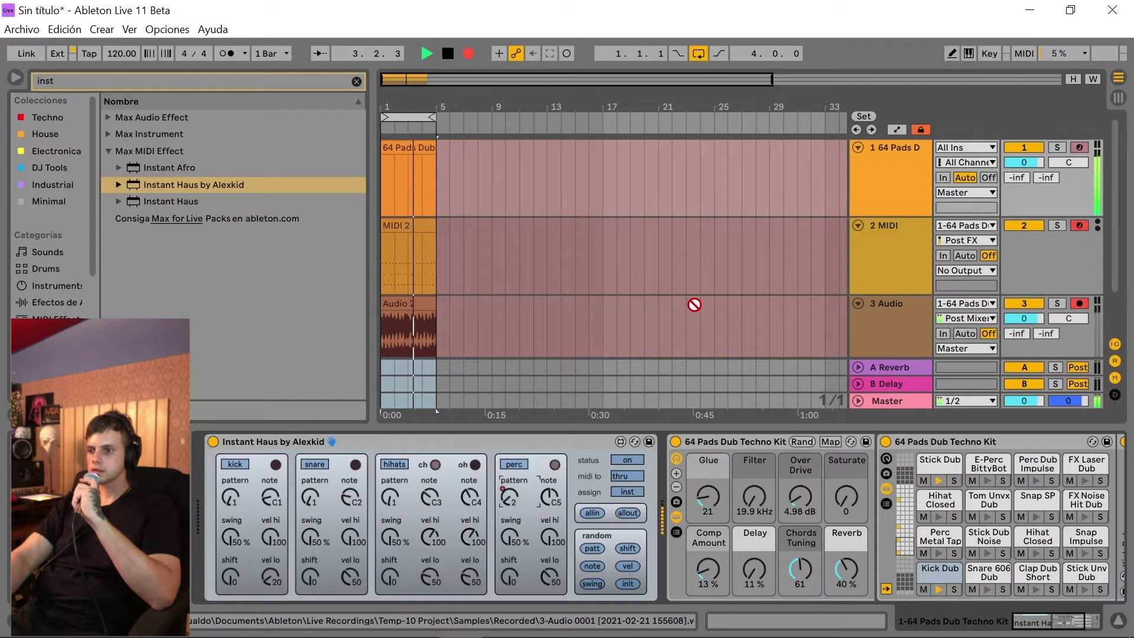
{"action": "key", "text": "Down"}
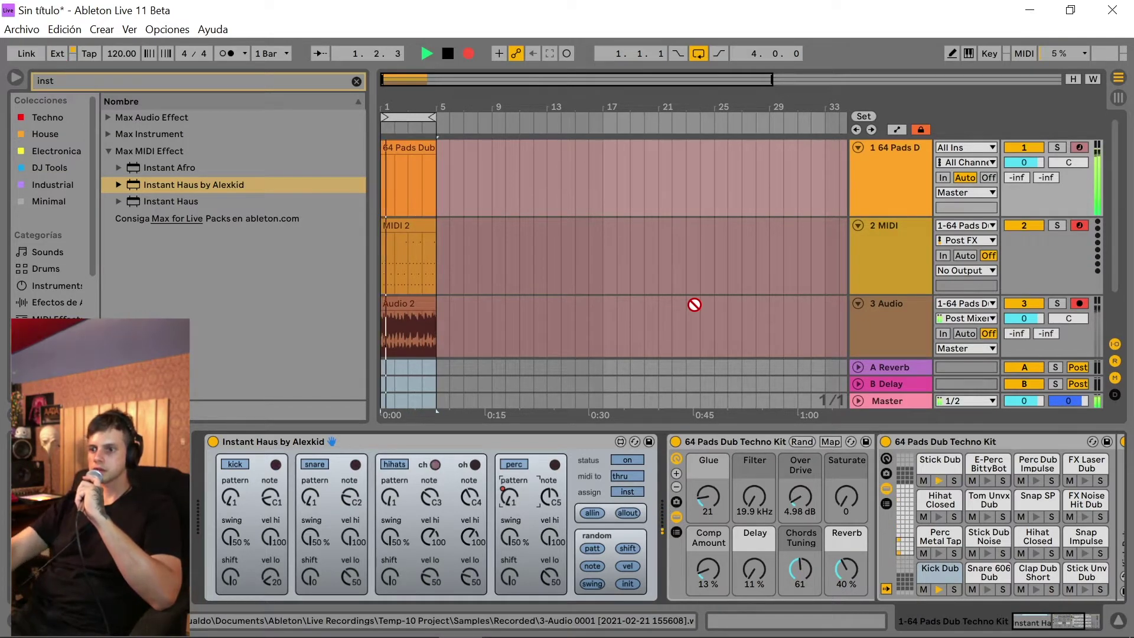
{"action": "left_click", "coordinate": [392, 499]}
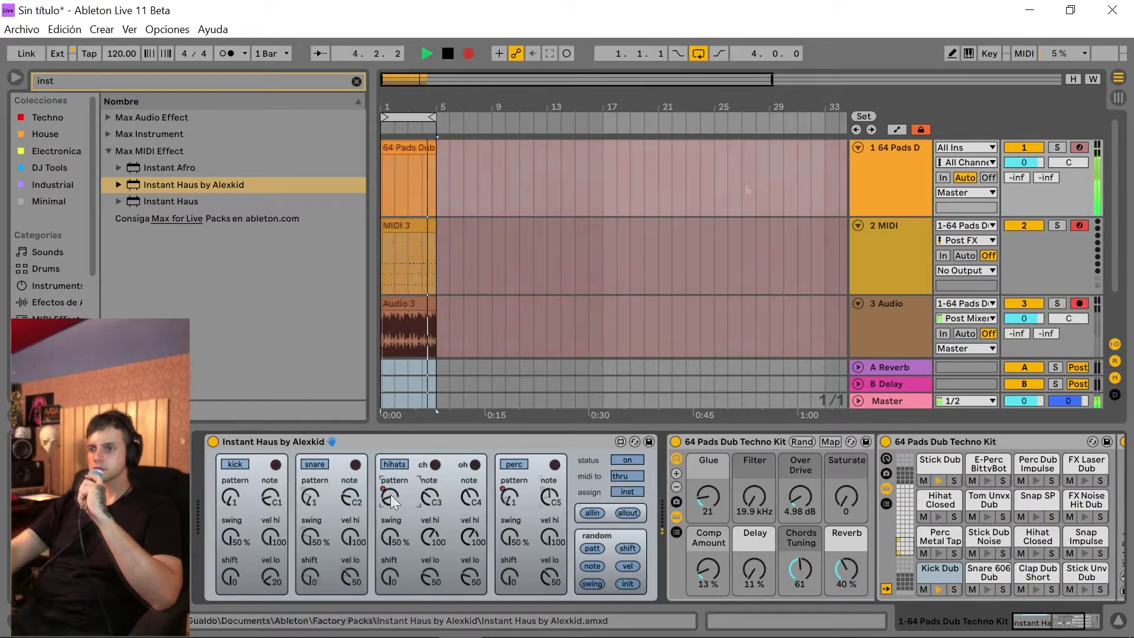
{"action": "key", "text": "space"}
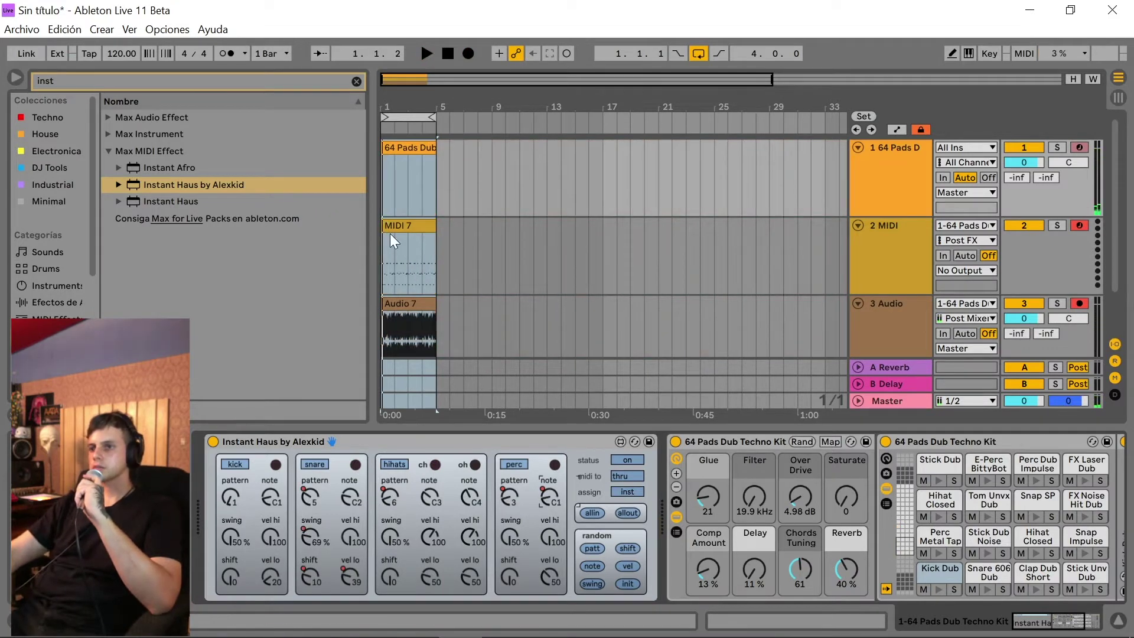
- Clear the four-bar time selection and select the 3 Audio track in the arrangement
{"action": "left_click", "coordinate": [888, 162]}
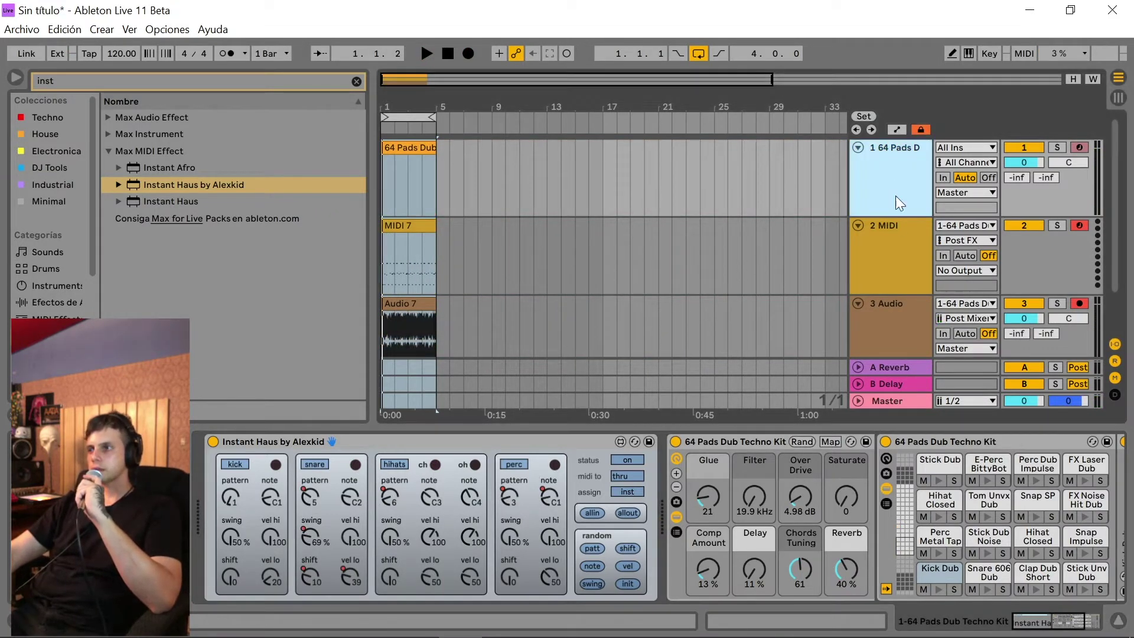
{"action": "scroll", "coordinate": [895, 196], "scroll_direction": "down", "scroll_amount": 2}
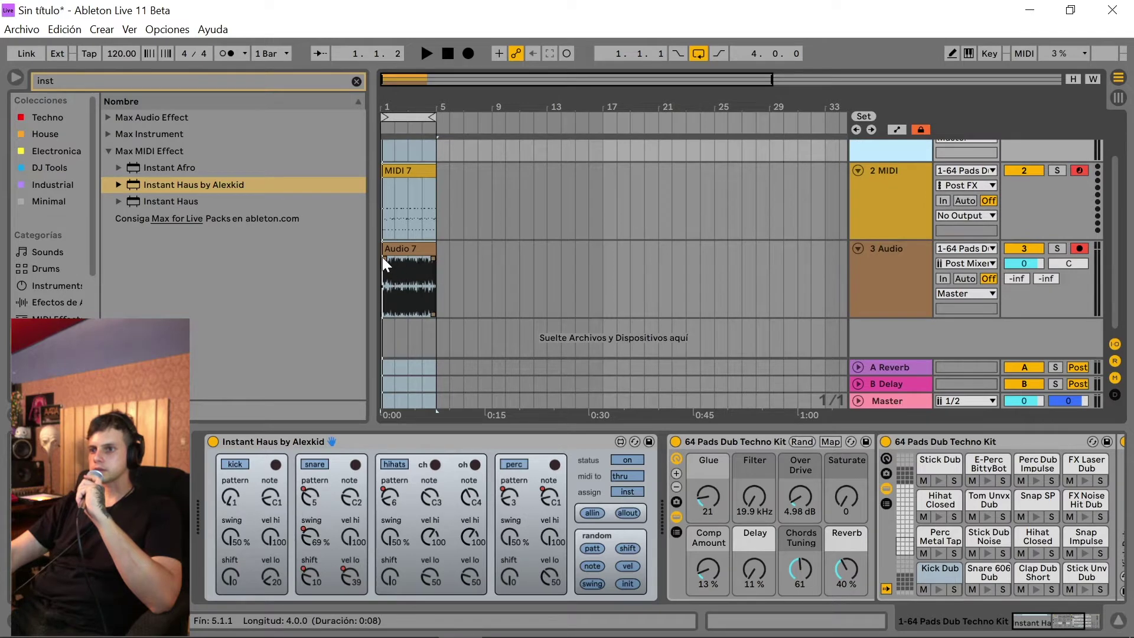
{"action": "left_click", "coordinate": [640, 263]}
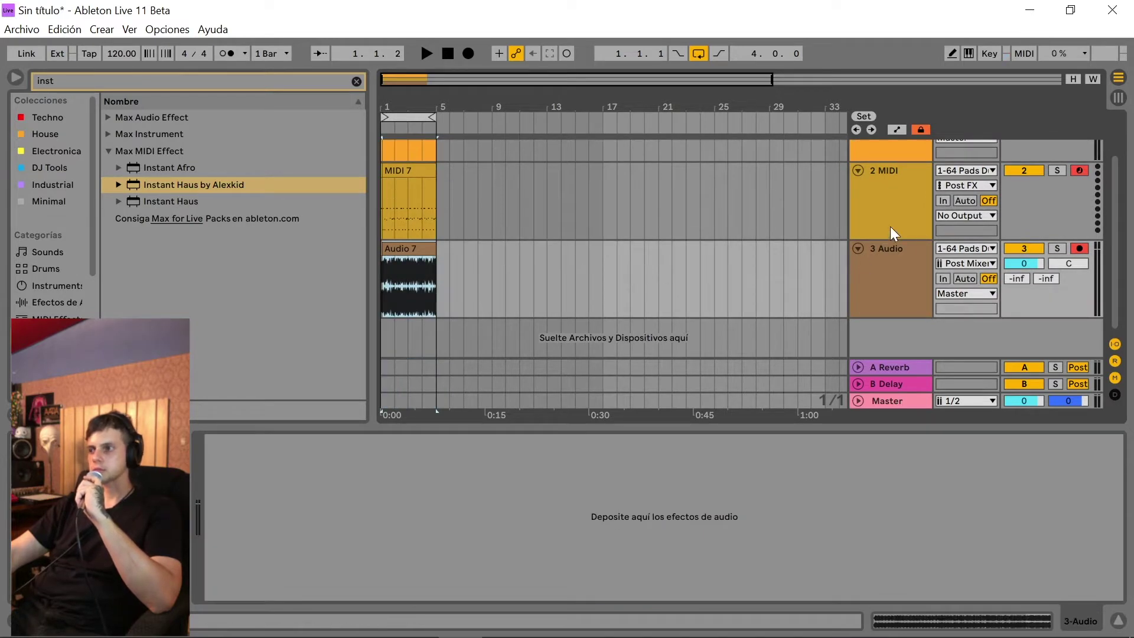
- Deactivate the 3 Audio track and set the inputs of both the 3 Audio and 2 MIDI tracks to No Input
{"action": "left_click", "coordinate": [1024, 248]}
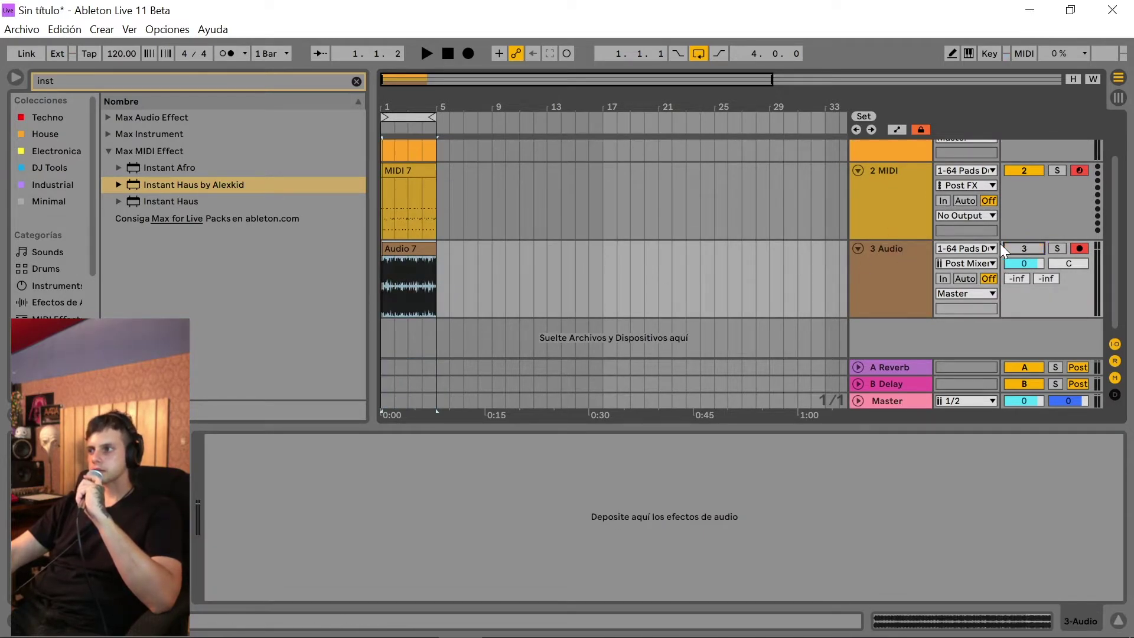
{"action": "left_click", "coordinate": [984, 247]}
{"action": "left_click", "coordinate": [949, 362]}
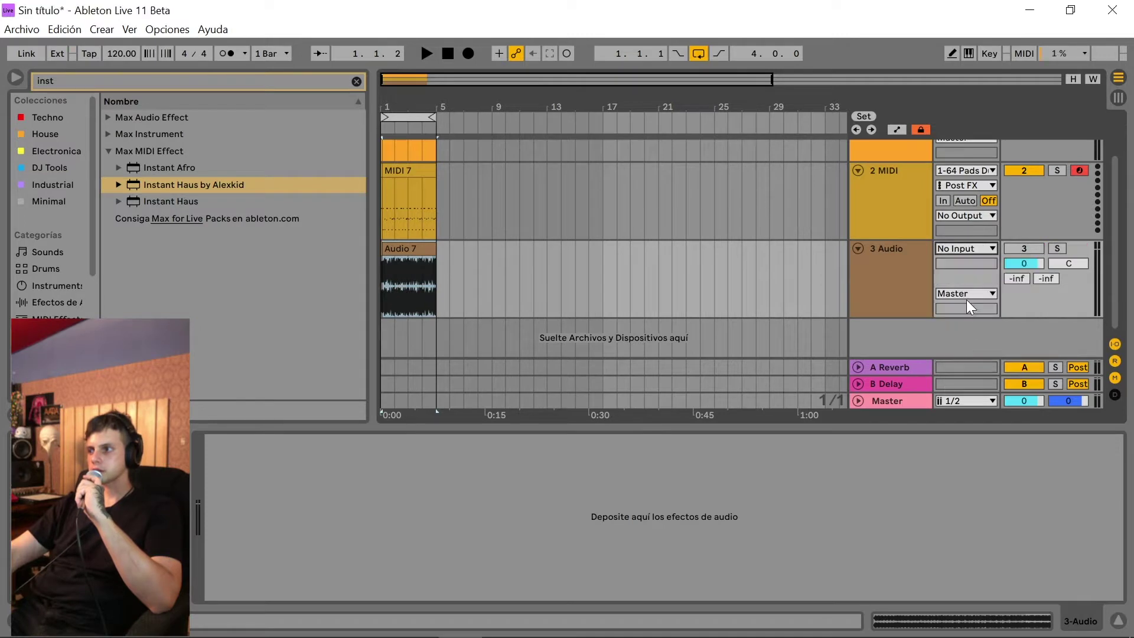
{"action": "scroll", "coordinate": [966, 298], "scroll_direction": "up", "scroll_amount": 2}
{"action": "left_click", "coordinate": [988, 222]}
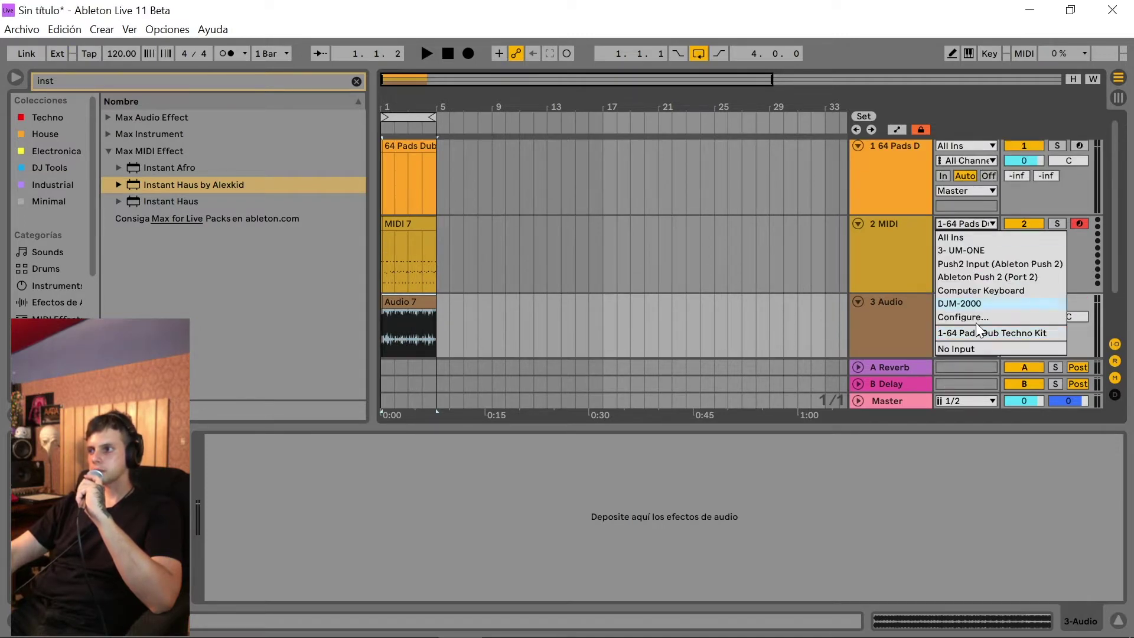
{"action": "left_click", "coordinate": [963, 345]}
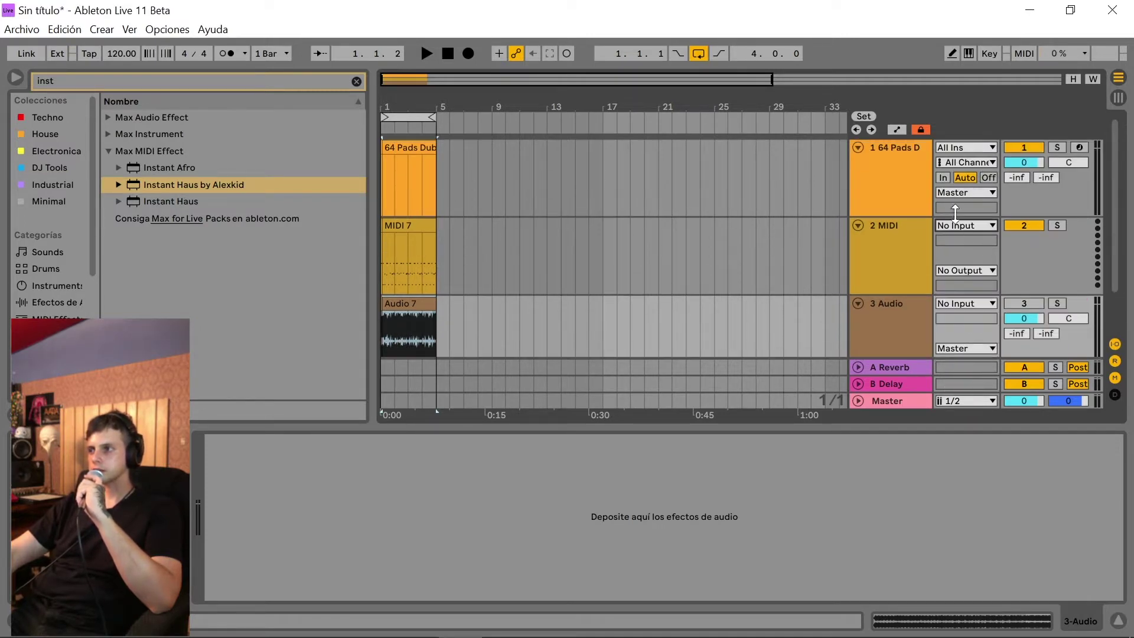
- Route the 2 MIDI track's output to 1-64 Pads Dub Techno Kit
{"action": "left_click", "coordinate": [894, 152]}
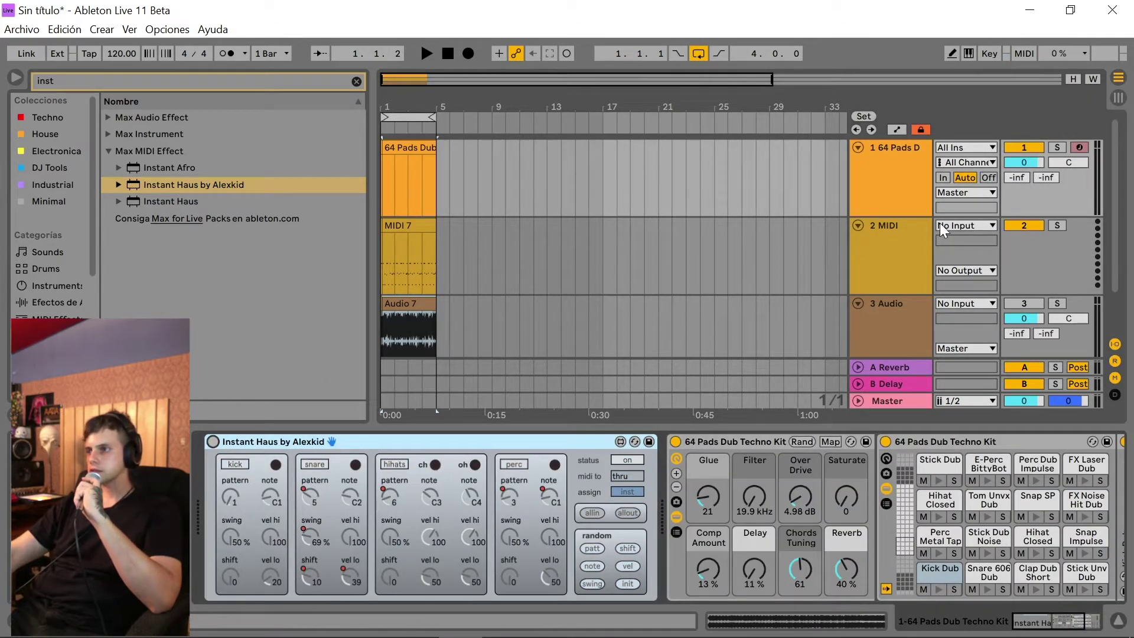
{"action": "left_click", "coordinate": [895, 233]}
{"action": "left_click", "coordinate": [891, 300]}
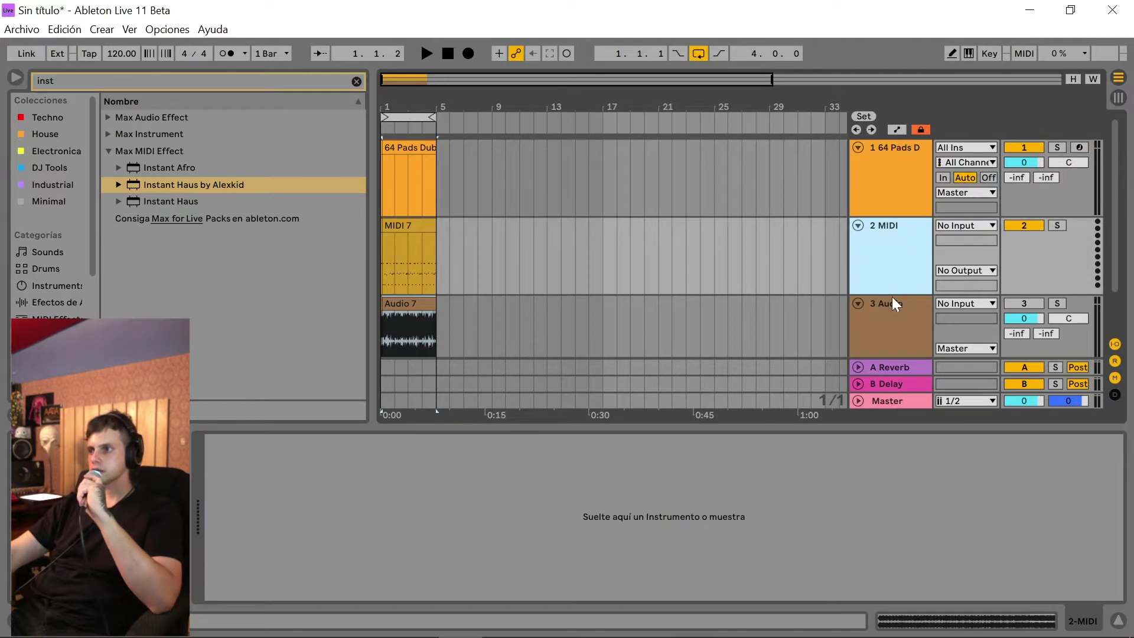
{"action": "left_click", "coordinate": [899, 235]}
{"action": "left_click", "coordinate": [975, 271]}
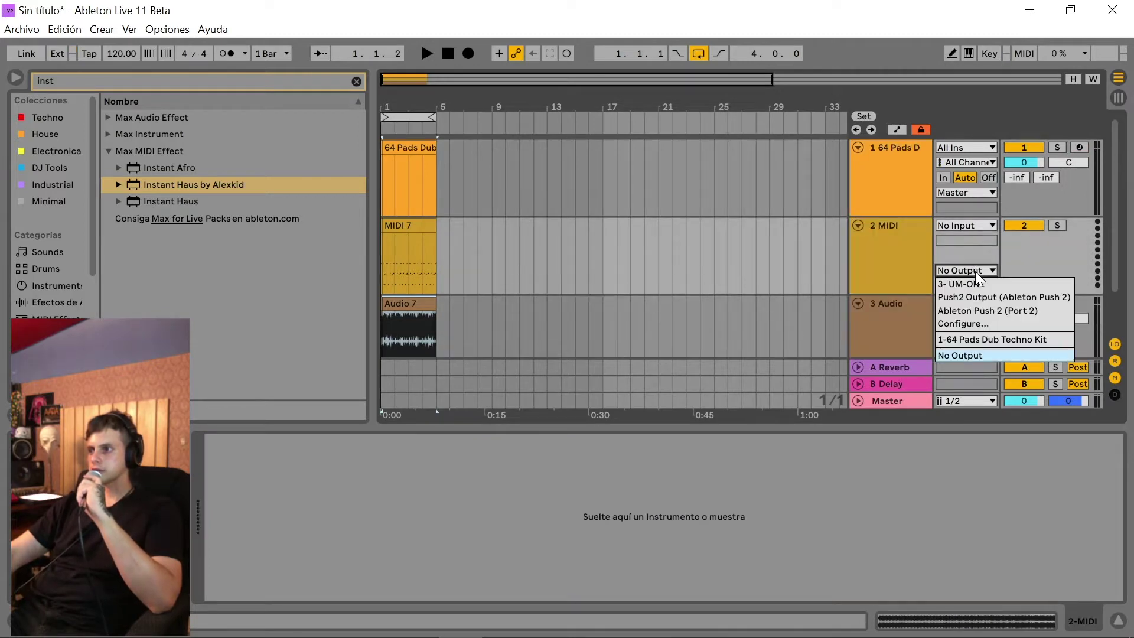
{"action": "left_click", "coordinate": [976, 339]}
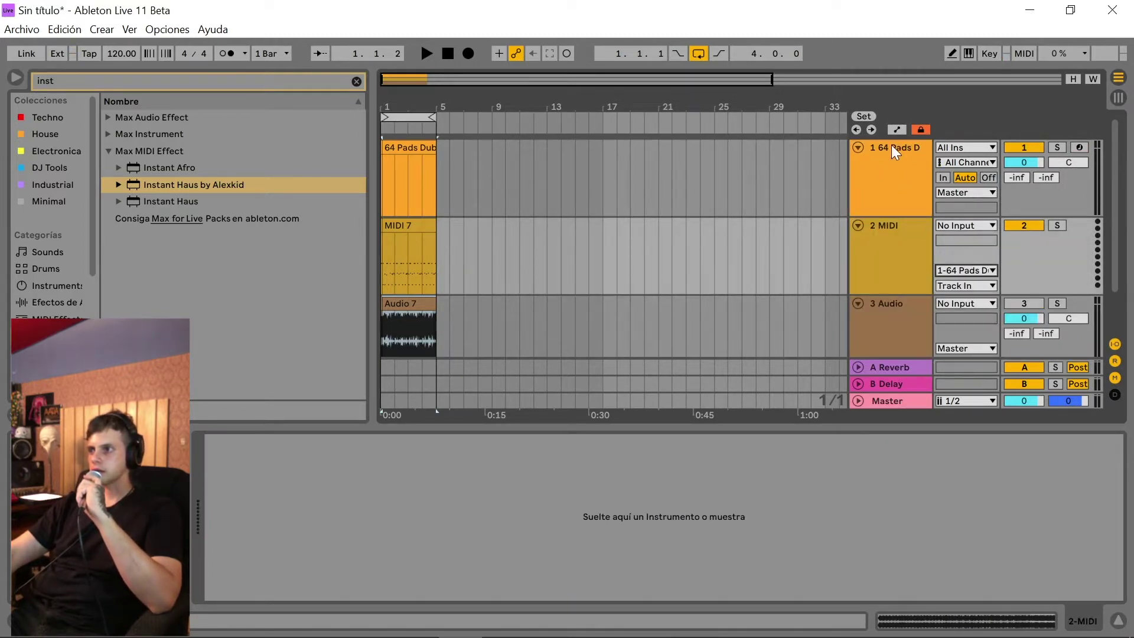
- Show the take lanes of the 2 MIDI track
{"action": "left_click", "coordinate": [883, 226]}
{"action": "double_click", "coordinate": [884, 226]}
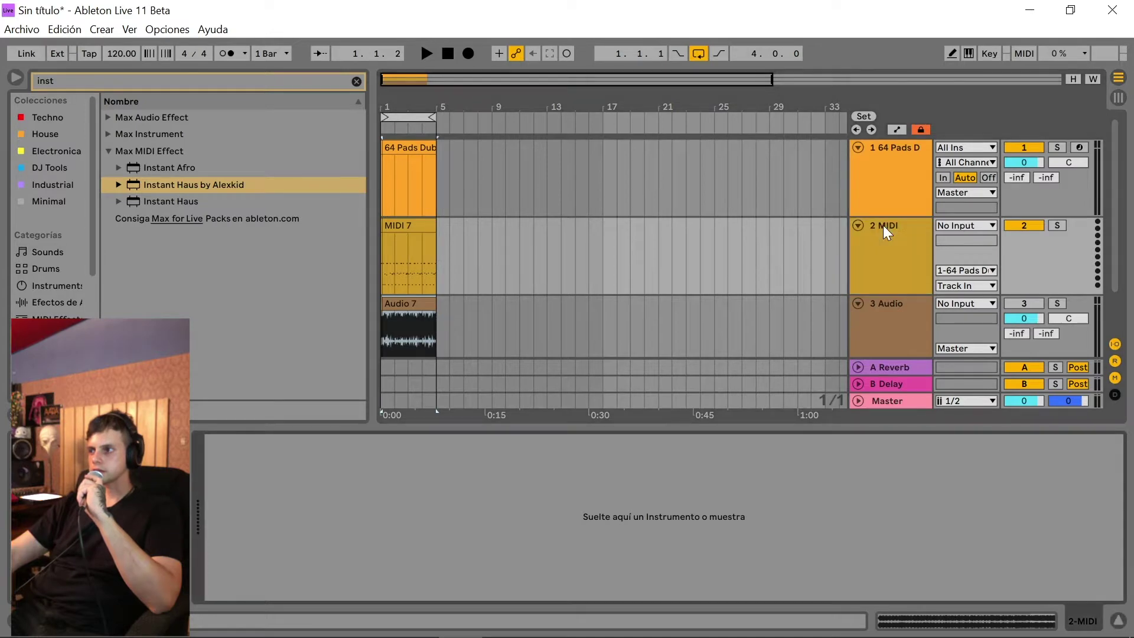
{"action": "left_click", "coordinate": [883, 225]}
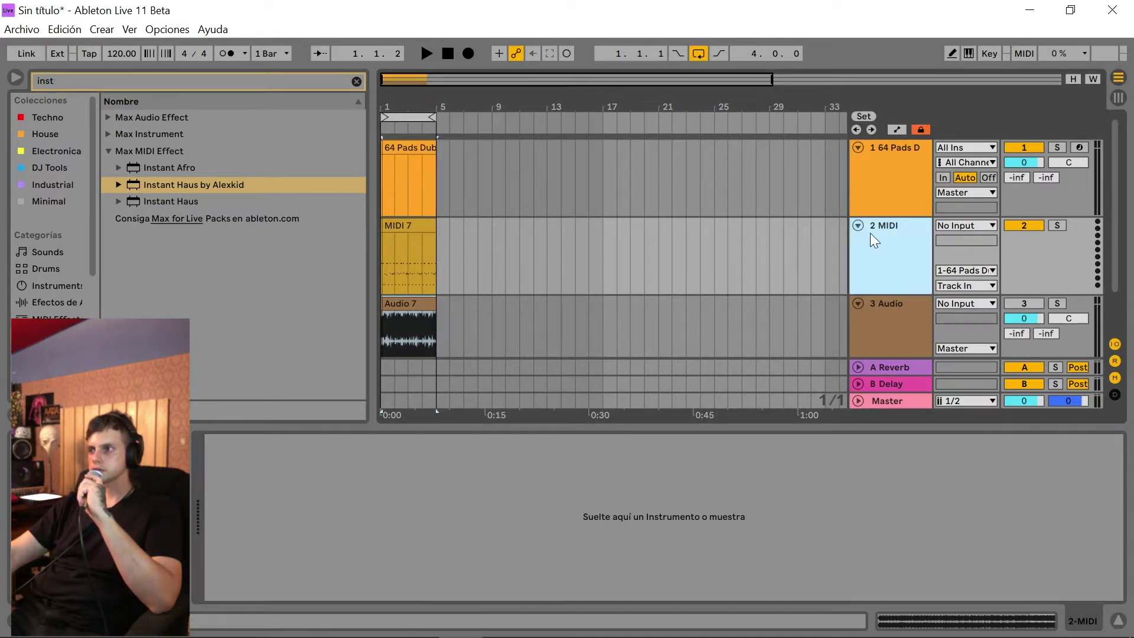
{"action": "left_click", "coordinate": [407, 225]}
{"action": "left_click", "coordinate": [887, 225]}
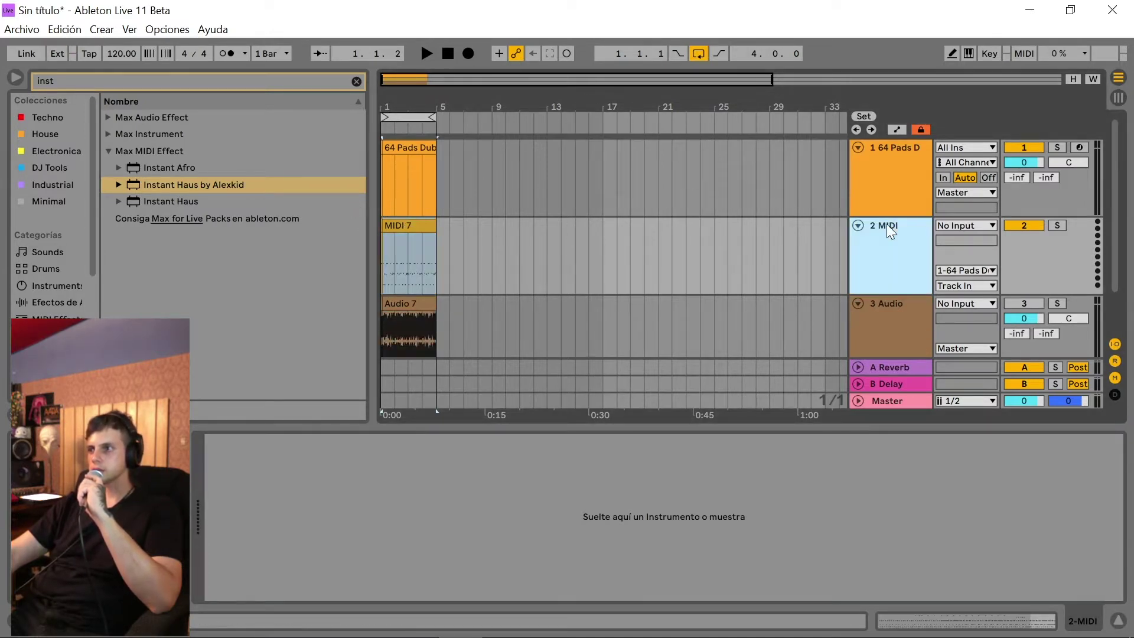
{"action": "right_click", "coordinate": [887, 225]}
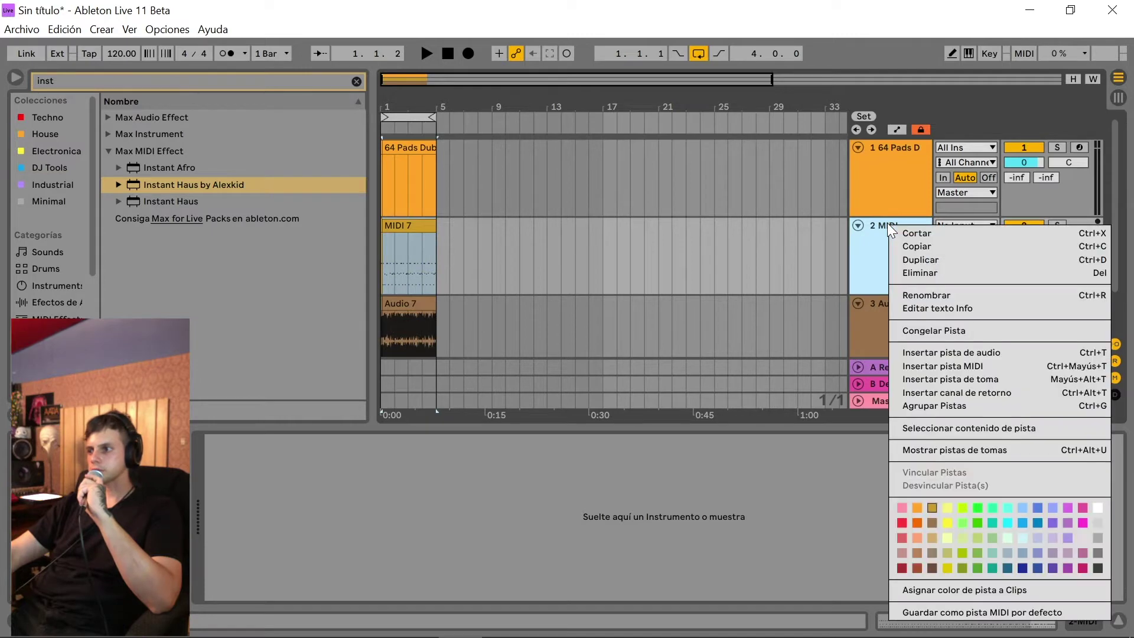
{"action": "left_click", "coordinate": [948, 453]}
- Enable Draw Mode and comp short 1/8 sections from the MIDI 6 take near the ends of bars 1, 2 and 3
{"action": "scroll", "coordinate": [442, 263], "scroll_direction": "down", "scroll_amount": 2}
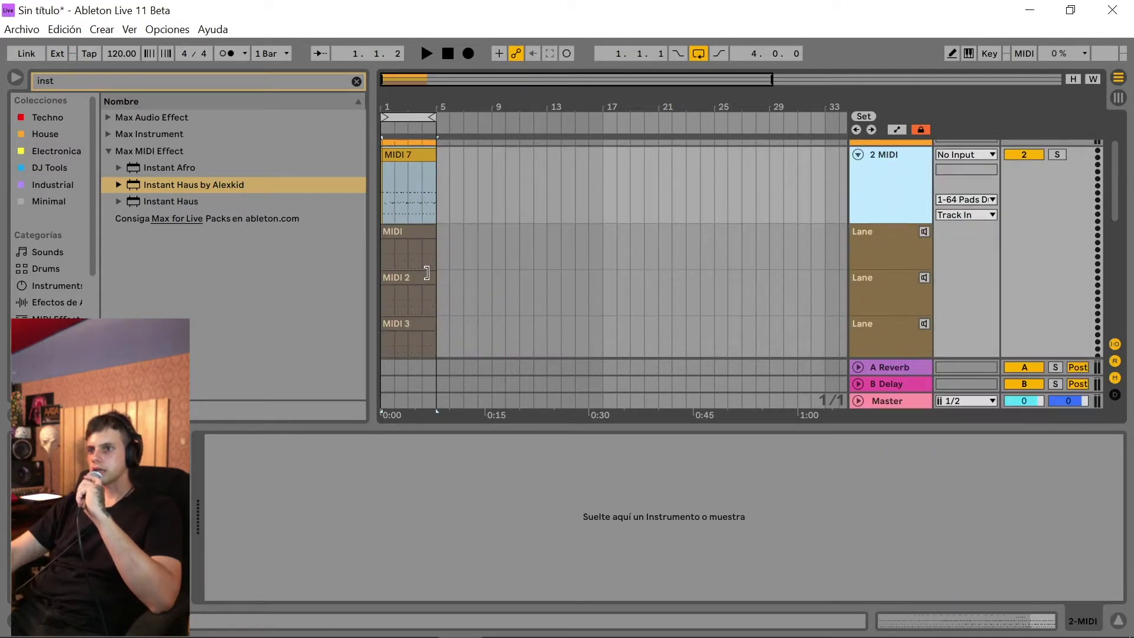
{"action": "scroll", "coordinate": [408, 177], "scroll_direction": "down", "scroll_amount": 2}
{"action": "mouse_move", "coordinate": [415, 84]}
{"action": "left_mouse_down"}
{"action": "mouse_move", "coordinate": [416, 165]}
{"action": "mouse_move", "coordinate": [601, 177]}
{"action": "mouse_move", "coordinate": [414, 79]}
{"action": "left_mouse_up"}
{"action": "double_click", "coordinate": [414, 79]}
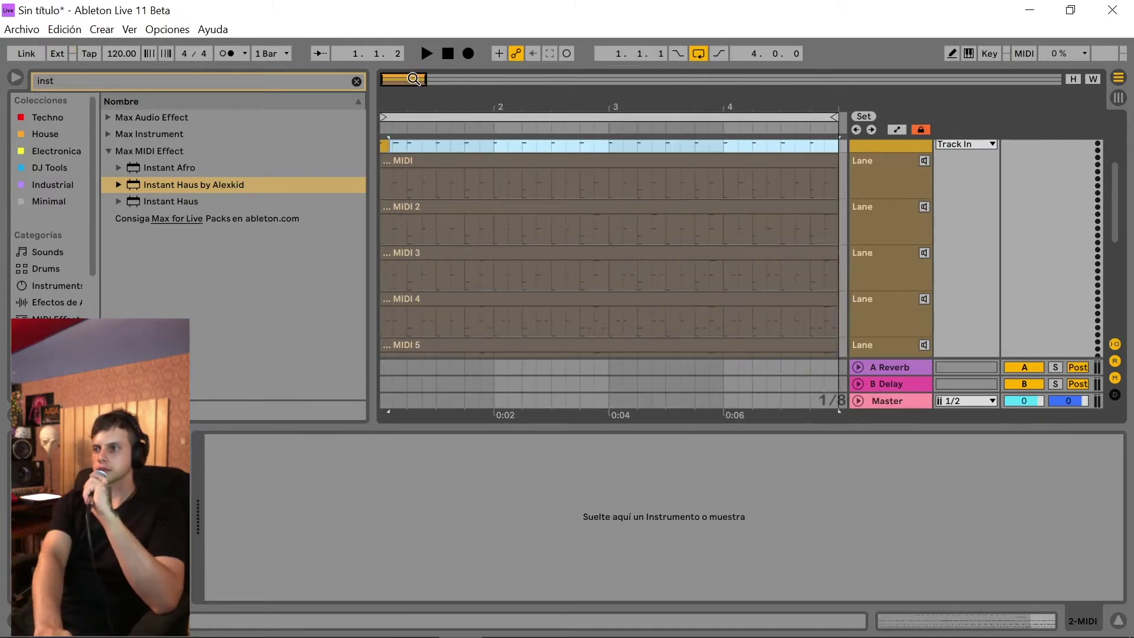
{"action": "scroll", "coordinate": [445, 256], "scroll_direction": "up", "scroll_amount": 3}
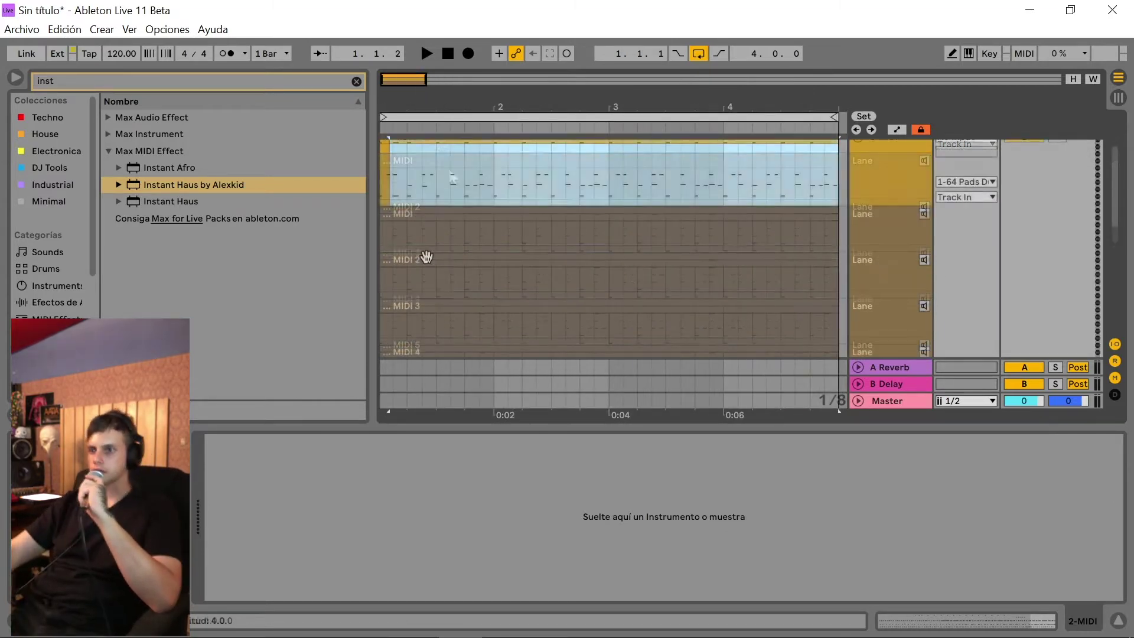
{"action": "scroll", "coordinate": [427, 258], "scroll_direction": "down", "scroll_amount": 4}
{"action": "scroll", "coordinate": [513, 303], "scroll_direction": "down", "scroll_amount": 1}
{"action": "key", "text": "b"}
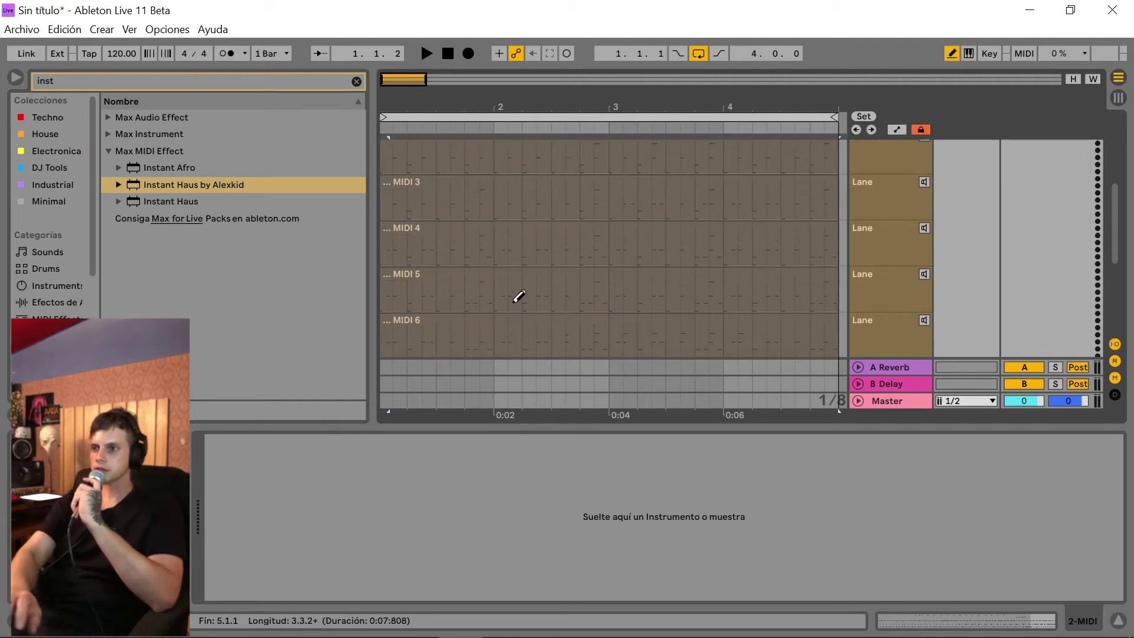
{"action": "scroll", "coordinate": [519, 297], "scroll_direction": "up", "scroll_amount": 5}
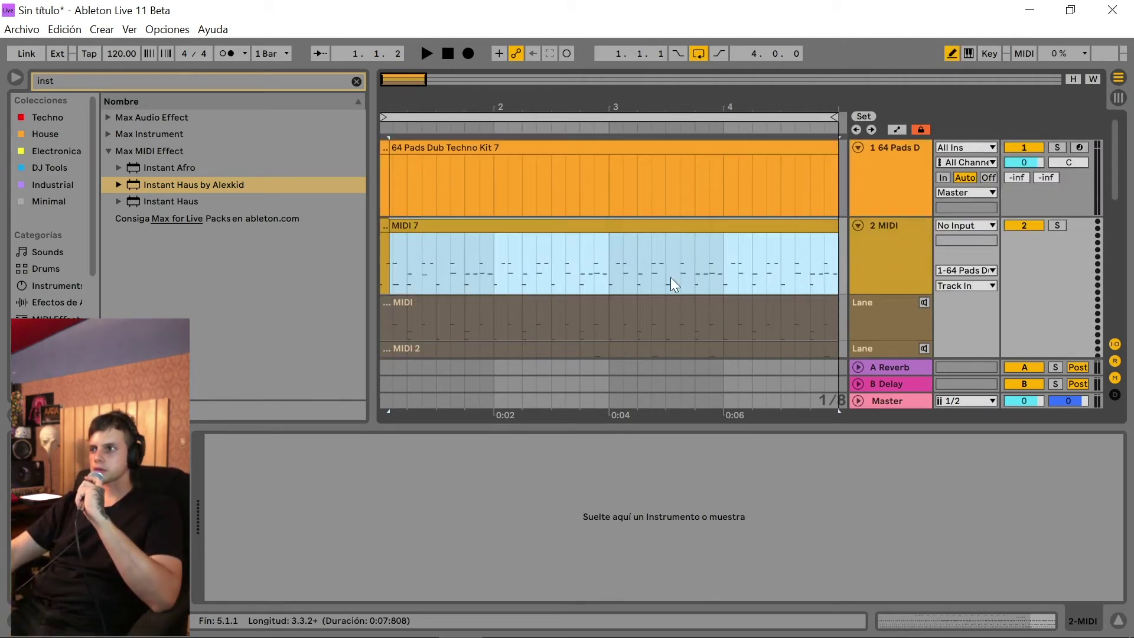
{"action": "scroll", "coordinate": [437, 277], "scroll_direction": "down", "scroll_amount": 4}
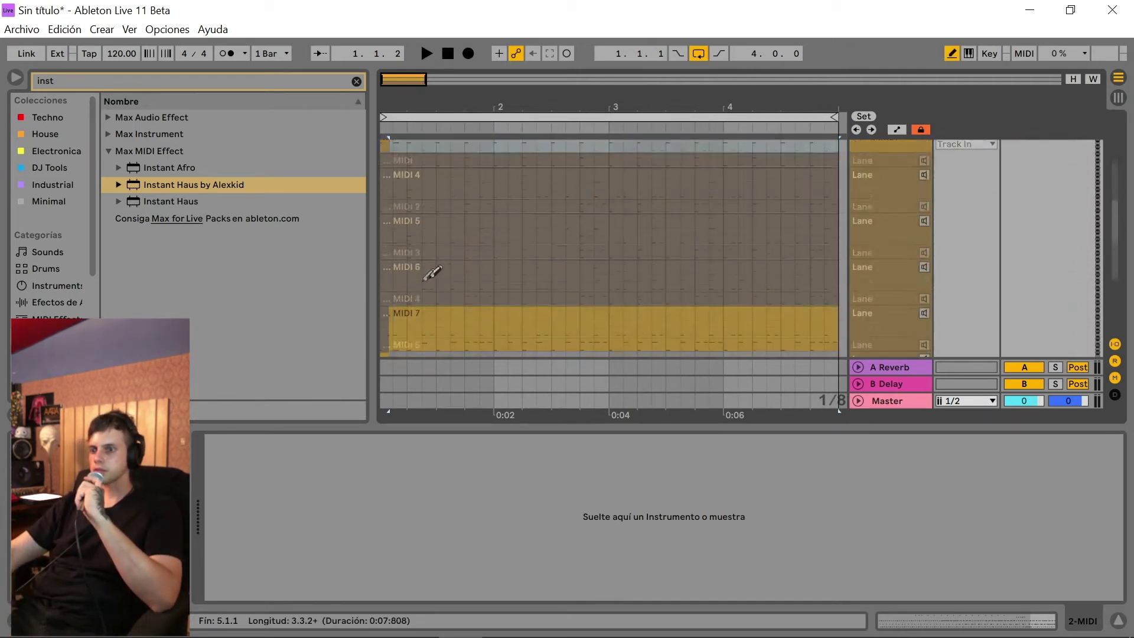
{"action": "left_click", "coordinate": [472, 278]}
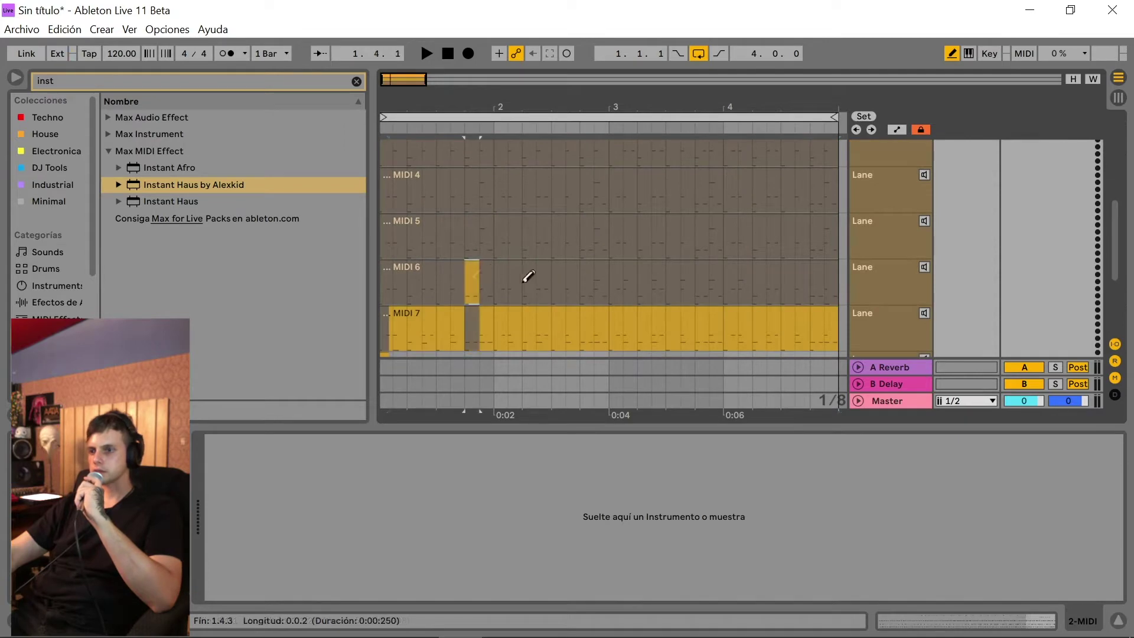
{"action": "left_click", "coordinate": [601, 282]}
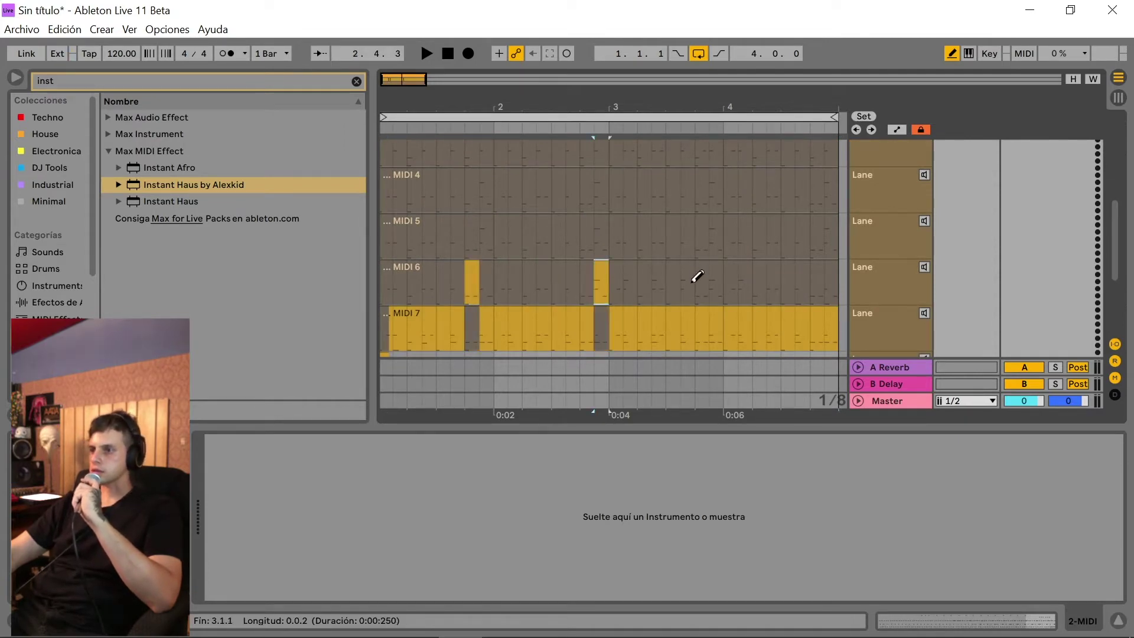
{"action": "left_click", "coordinate": [715, 281]}
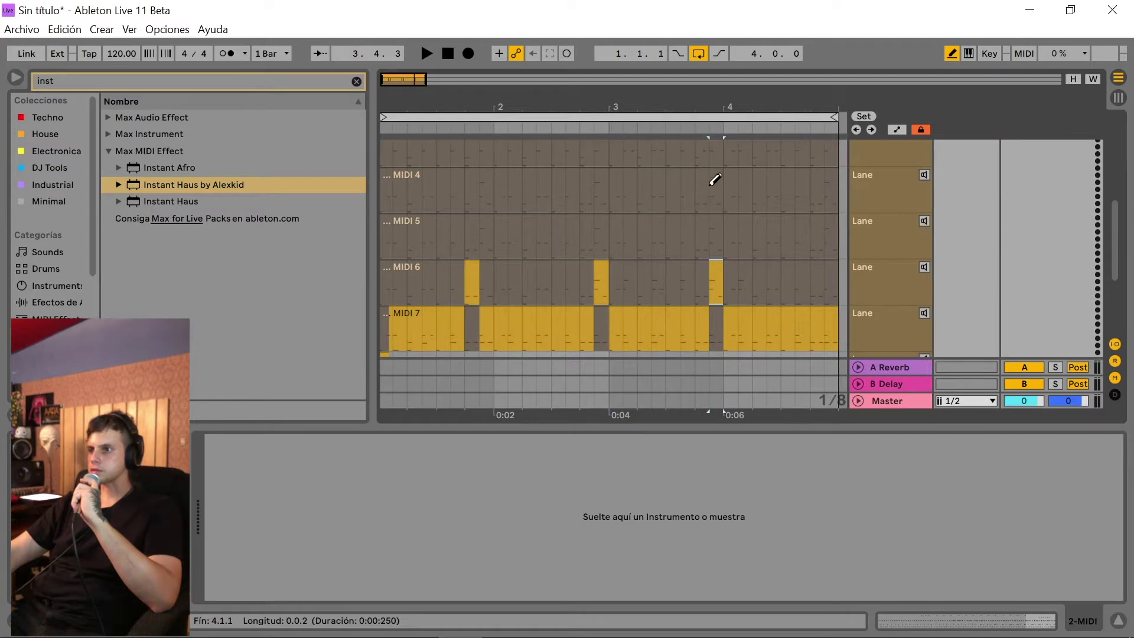
- Paint further comp sections from the MIDI 4, MIDI 3 and first MIDI takes at different spots across the four bars
{"action": "left_click_drag", "start_coordinate": [715, 179], "coordinate": [733, 180]}
{"action": "left_click", "coordinate": [629, 186]}
{"action": "scroll", "coordinate": [600, 288], "scroll_direction": "up", "scroll_amount": 2}
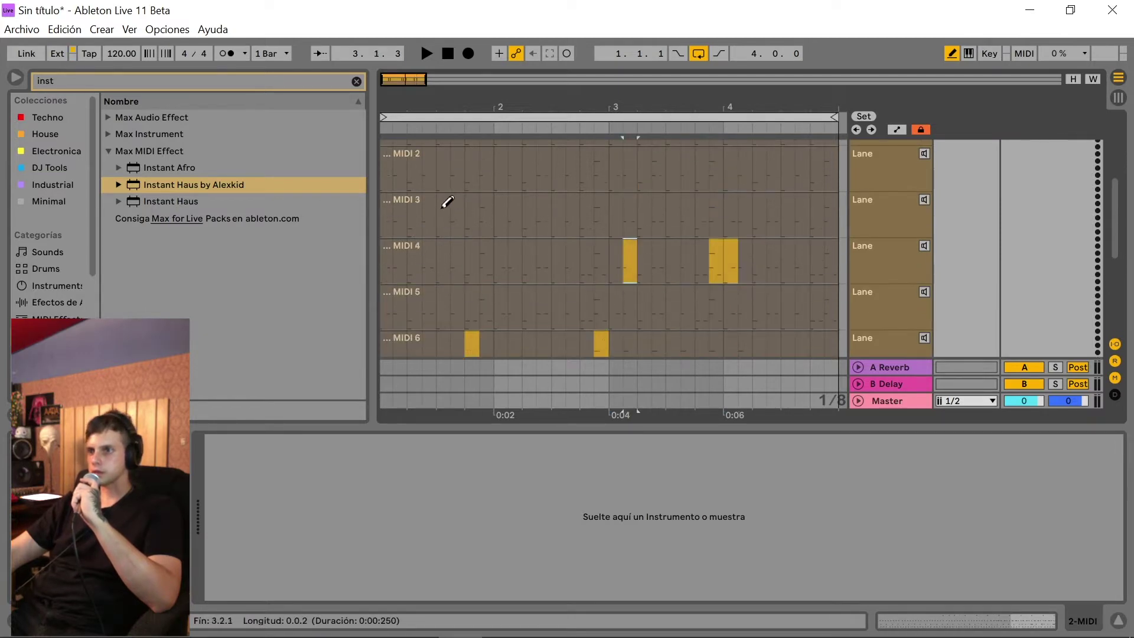
{"action": "left_click_drag", "start_coordinate": [447, 202], "coordinate": [466, 201]}
{"action": "scroll", "coordinate": [467, 224], "scroll_direction": "up", "scroll_amount": 1}
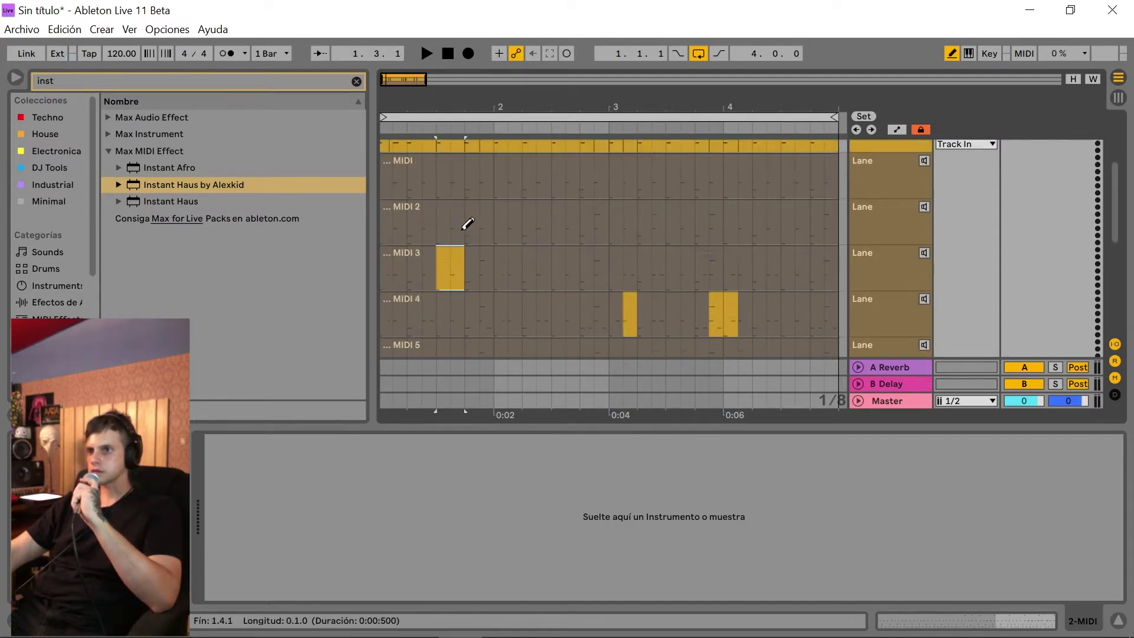
{"action": "left_click", "coordinate": [420, 182]}
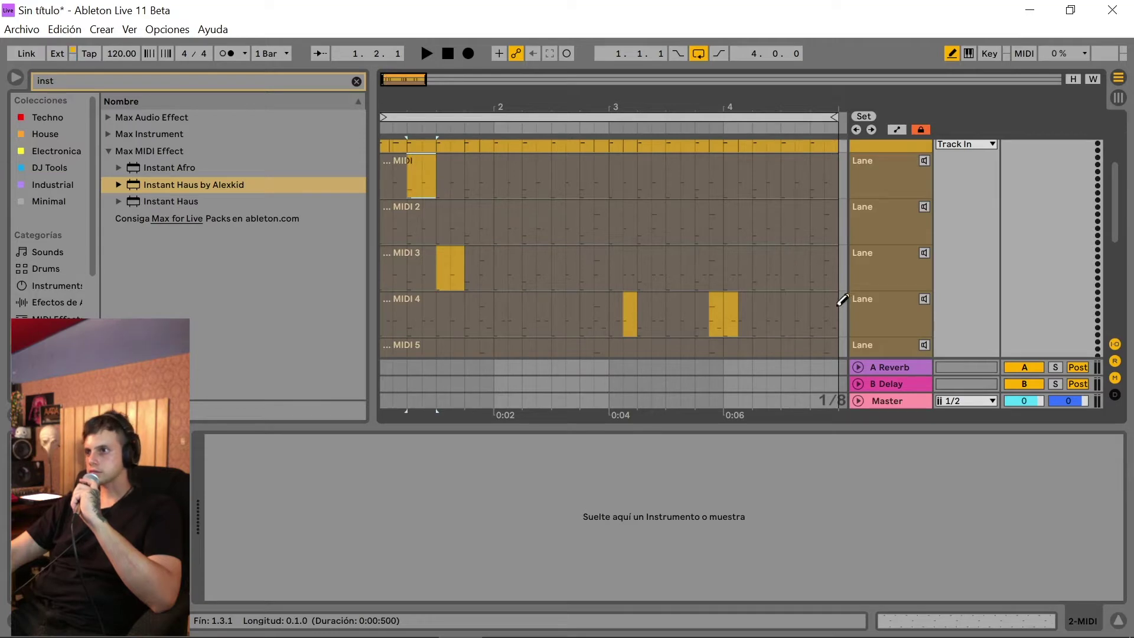
{"action": "left_click", "coordinate": [798, 272]}
- Play the comped loop with the drum kit track soloed and bring in the MIDI 3 take at the start of bar 1
{"action": "scroll", "coordinate": [829, 265], "scroll_direction": "up", "scroll_amount": 3}
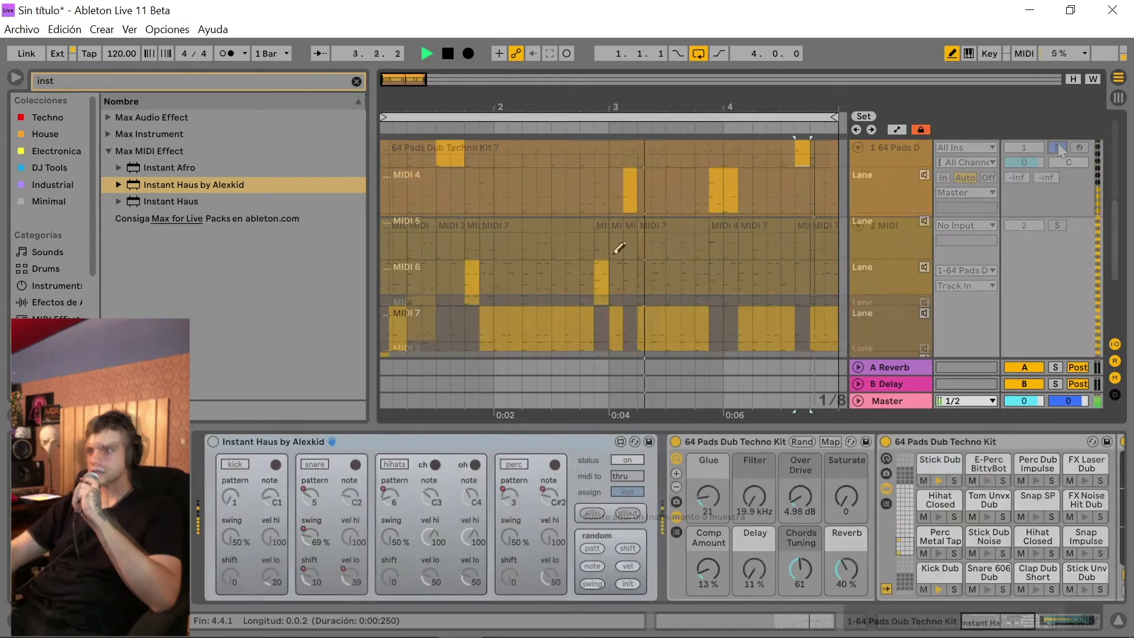
{"action": "scroll", "coordinate": [653, 251], "scroll_direction": "down", "scroll_amount": 1}
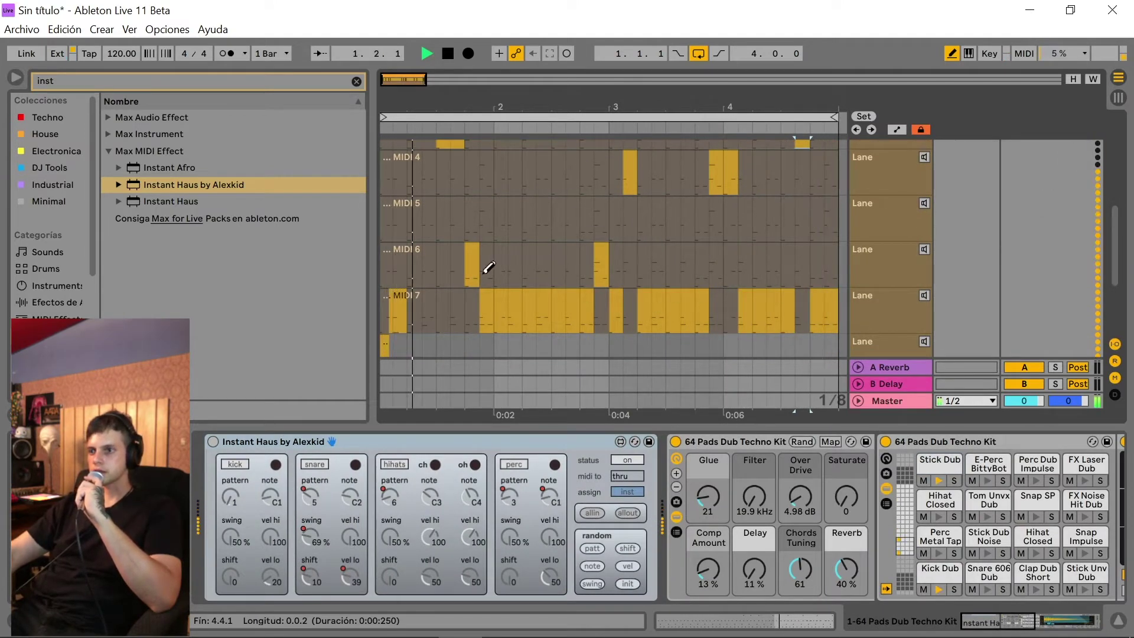
{"action": "scroll", "coordinate": [428, 255], "scroll_direction": "up", "scroll_amount": 4}
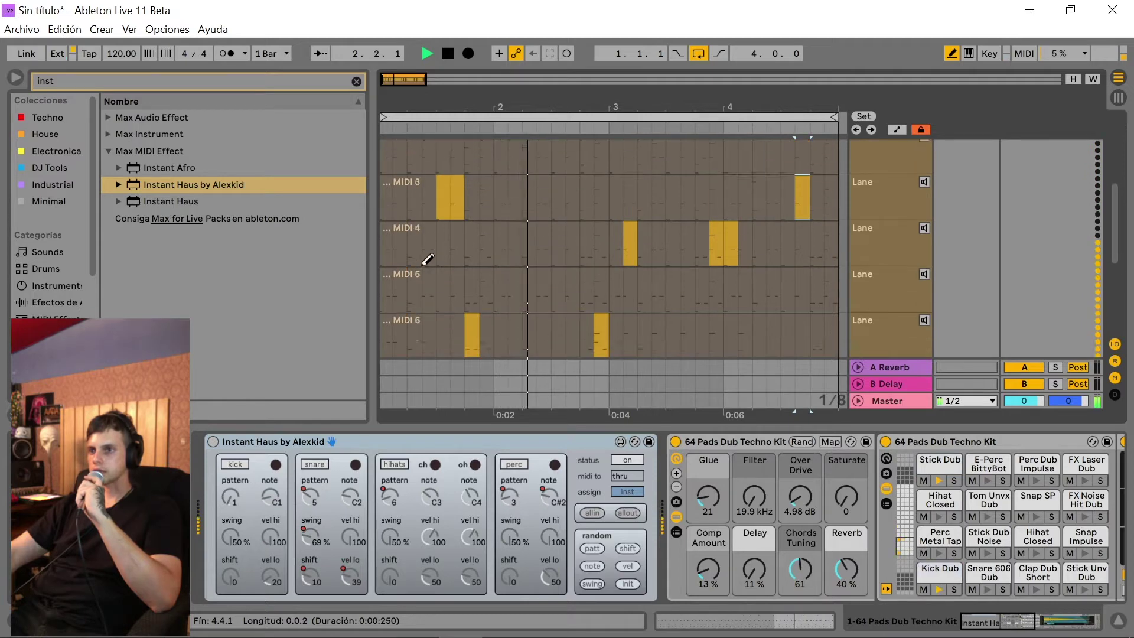
{"action": "left_click", "coordinate": [413, 202]}
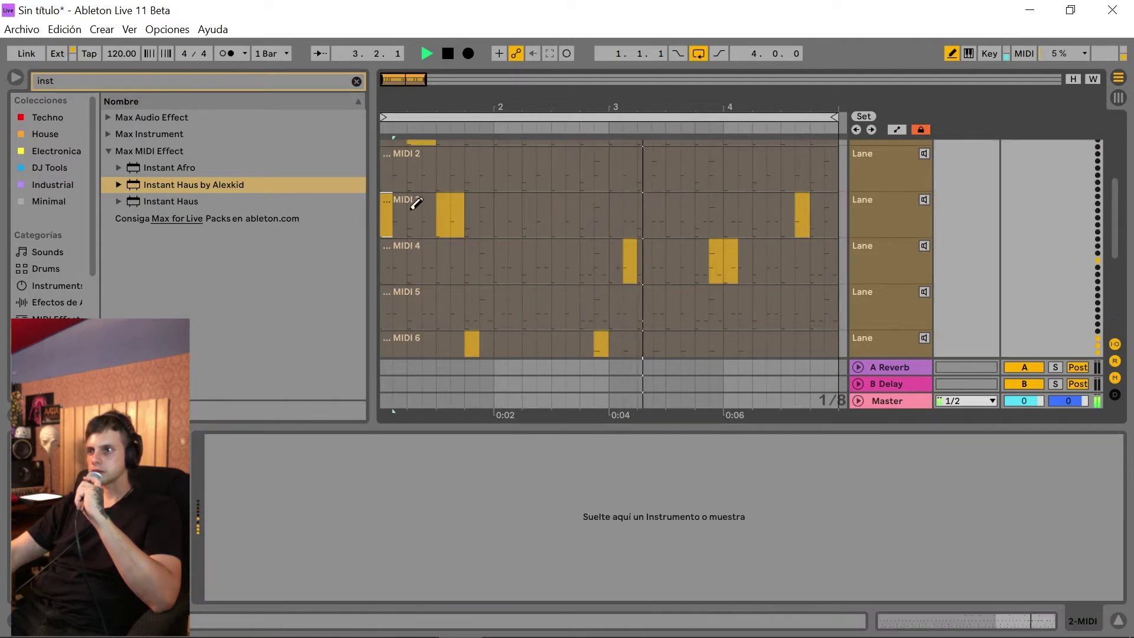
{"action": "scroll", "coordinate": [867, 298], "scroll_direction": "up", "scroll_amount": 2}
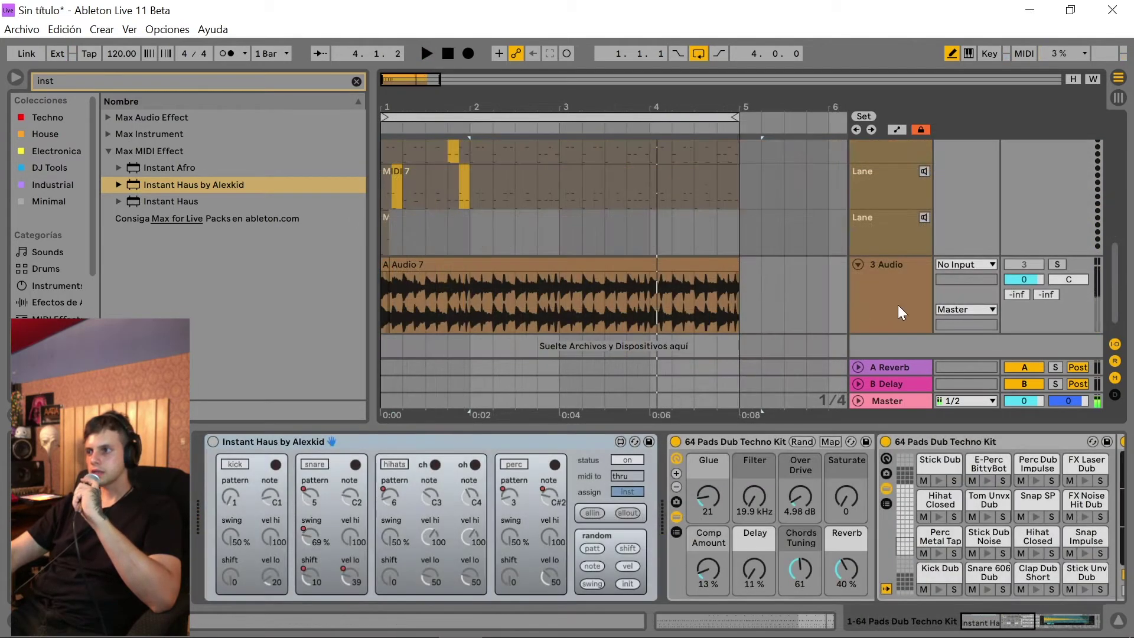
- Show the take lanes of the 3 Audio track and undo the section comped from the Audio 3 take
{"action": "right_click", "coordinate": [898, 274]}
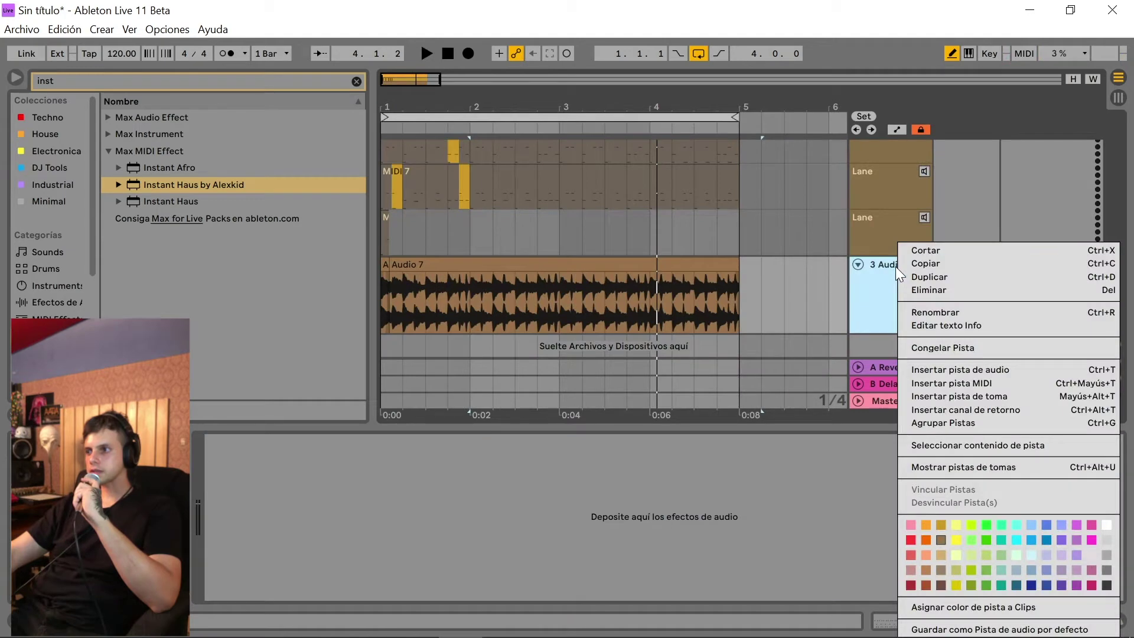
{"action": "left_click", "coordinate": [948, 467]}
{"action": "scroll", "coordinate": [479, 295], "scroll_direction": "down", "scroll_amount": 4}
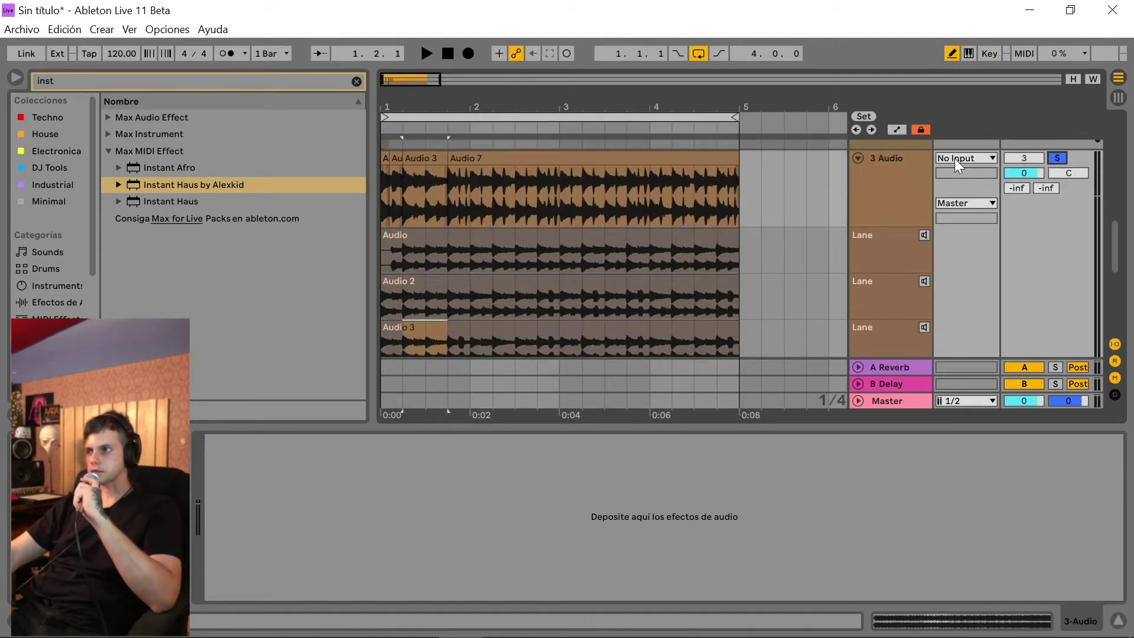
{"action": "key", "text": "ctrl+z"}
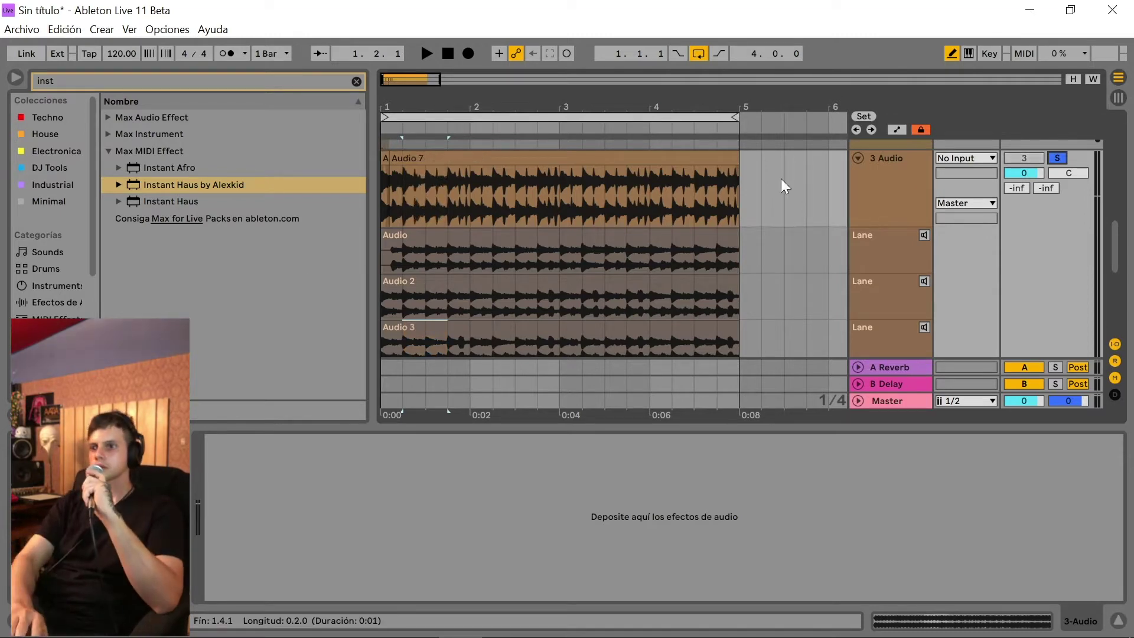
- Start loop playback, turn off solo on the 1 64 Pads Dub track and fold that track
{"action": "key", "text": "space"}
{"action": "scroll", "coordinate": [826, 147], "scroll_direction": "up", "scroll_amount": 5}
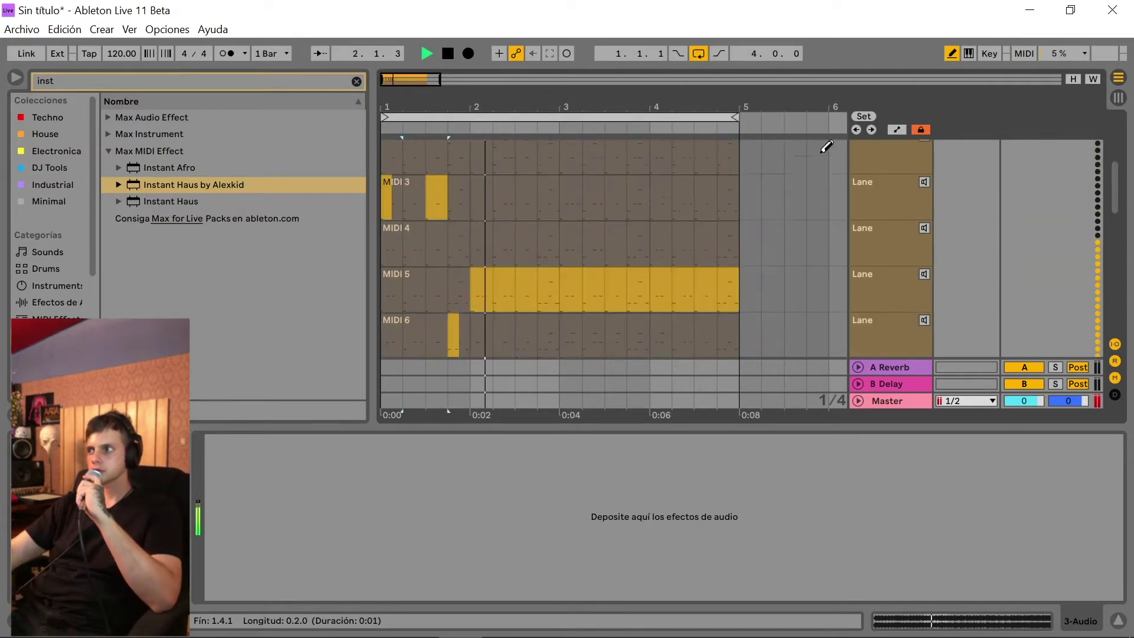
{"action": "scroll", "coordinate": [826, 147], "scroll_direction": "up", "scroll_amount": 4}
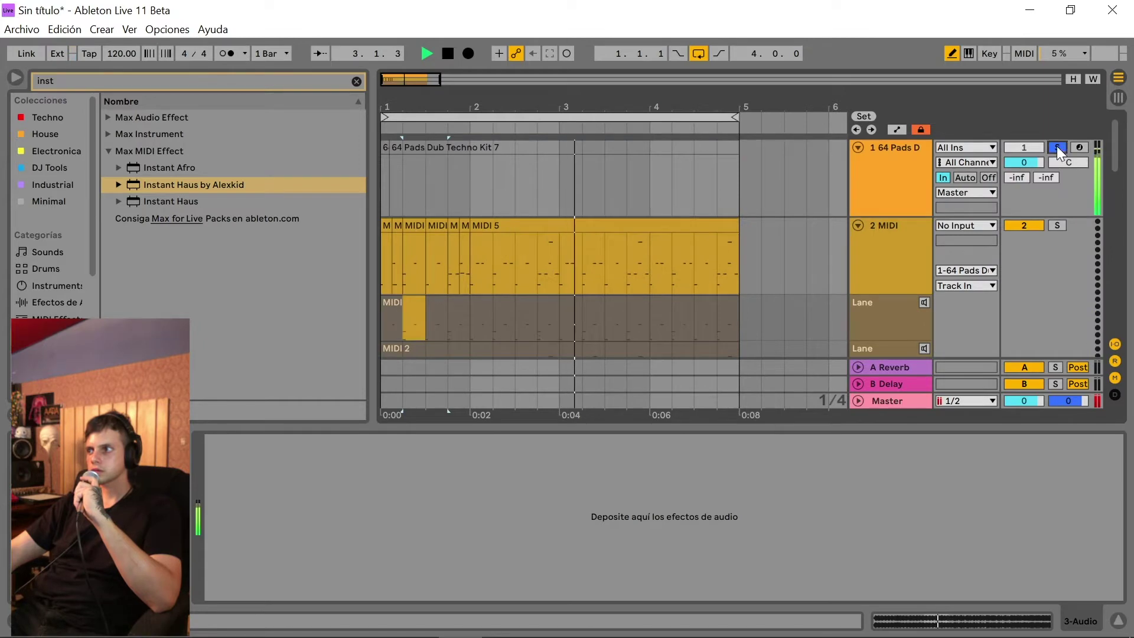
{"action": "left_click", "coordinate": [1057, 148]}
{"action": "left_click", "coordinate": [857, 146]}
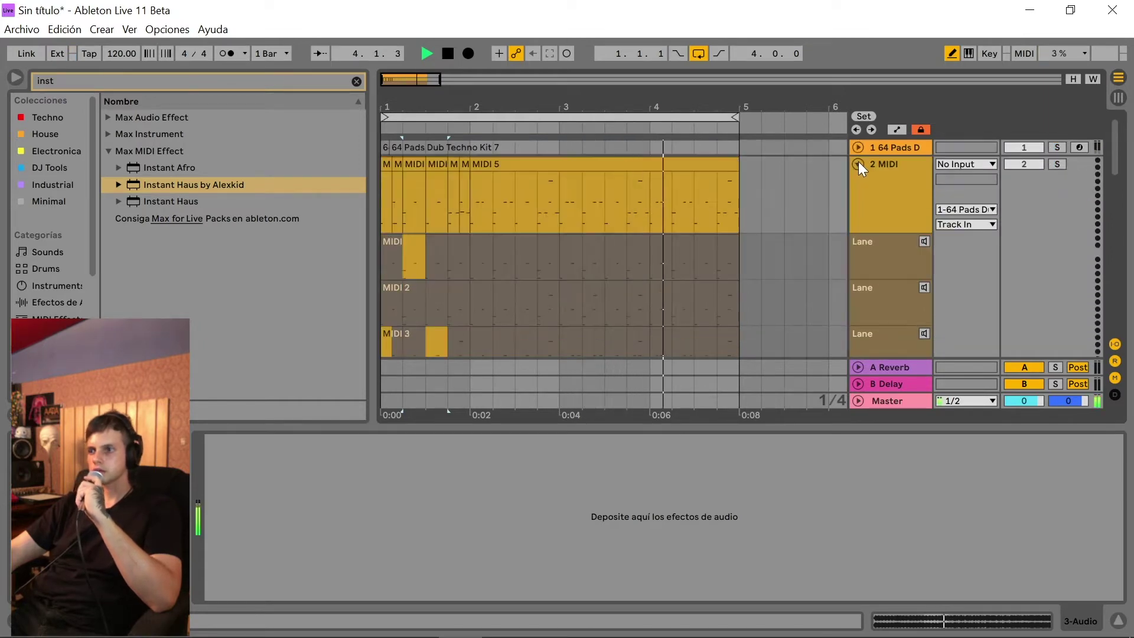
- Fold the 2 MIDI track and paint comp sections from the Audio 2, Audio 6 and Audio 3 takes at different spots in the loop
{"action": "left_click", "coordinate": [859, 163]}
{"action": "scroll", "coordinate": [416, 282], "scroll_direction": "down", "scroll_amount": 3}
{"action": "scroll", "coordinate": [472, 266], "scroll_direction": "down", "scroll_amount": 1}
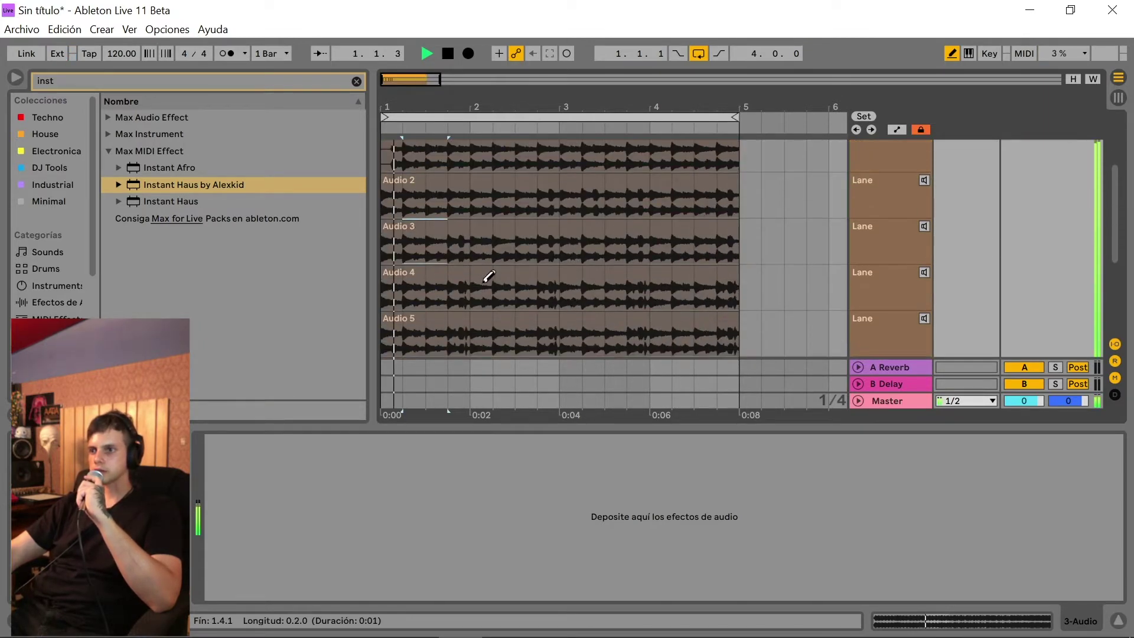
{"action": "left_click", "coordinate": [525, 195]}
{"action": "scroll", "coordinate": [567, 265], "scroll_direction": "down", "scroll_amount": 2}
{"action": "left_click", "coordinate": [673, 243]}
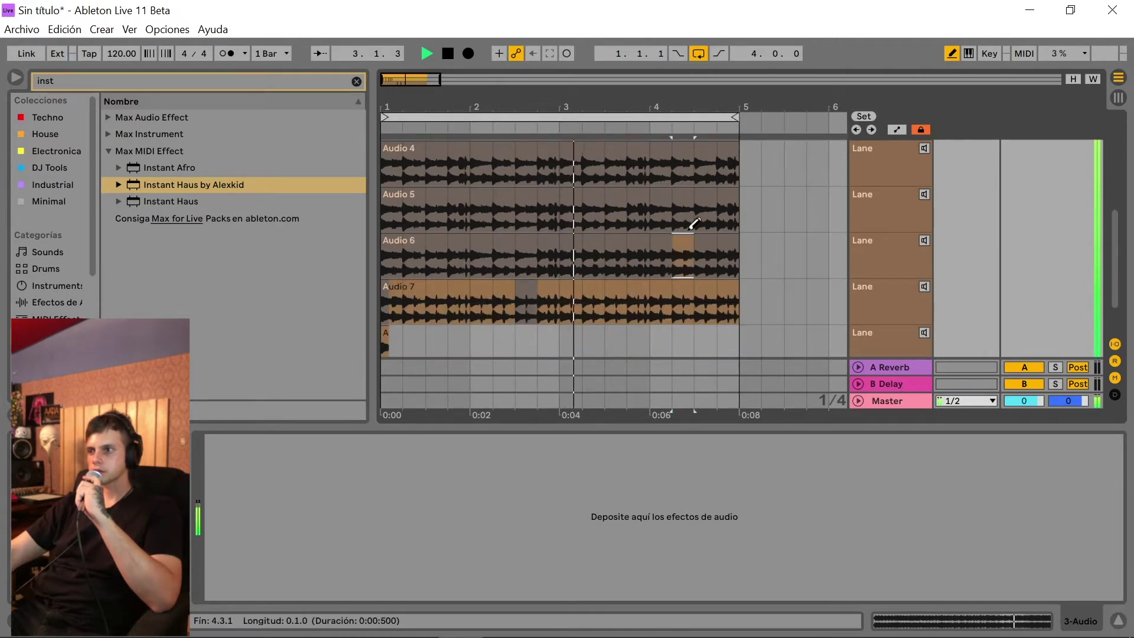
{"action": "scroll", "coordinate": [665, 227], "scroll_direction": "up", "scroll_amount": 2}
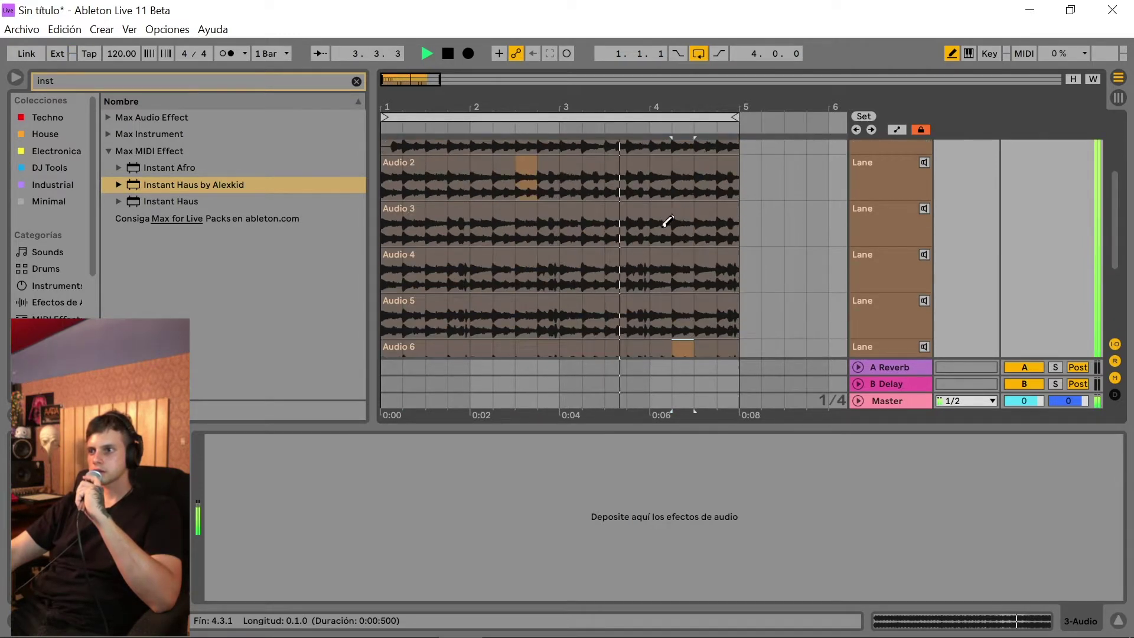
{"action": "left_click", "coordinate": [596, 223]}
{"action": "left_click", "coordinate": [438, 223]}
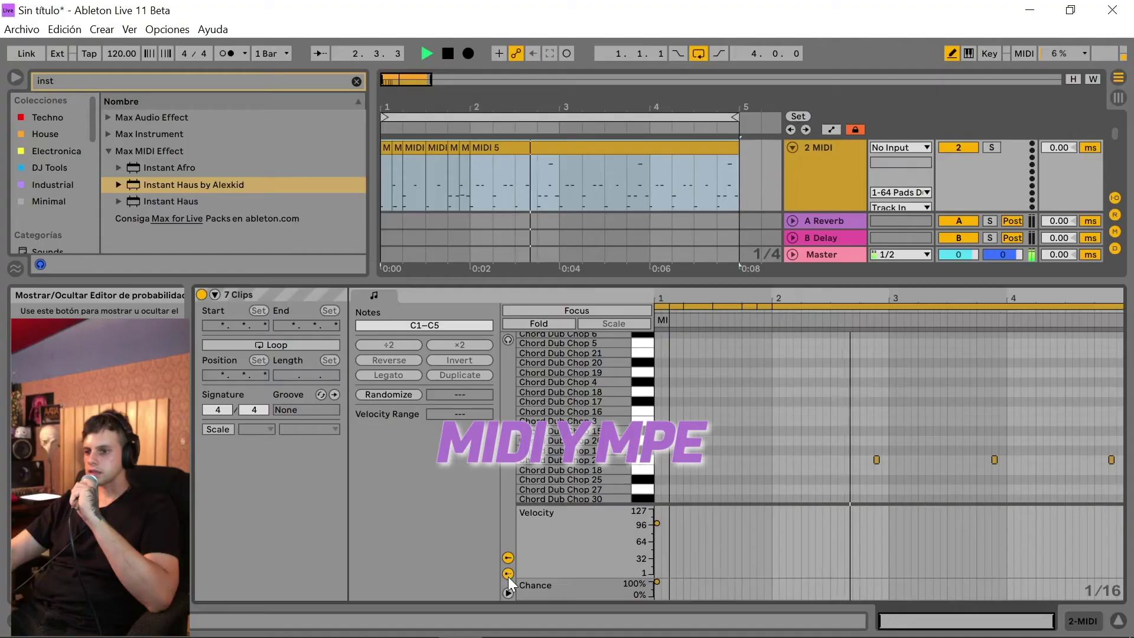
- Adjust the heights of the Velocity and Chance lanes and bring the individual comped MIDI clips into focus one after another
{"action": "left_click_drag", "start_coordinate": [587, 526], "coordinate": [591, 499]}
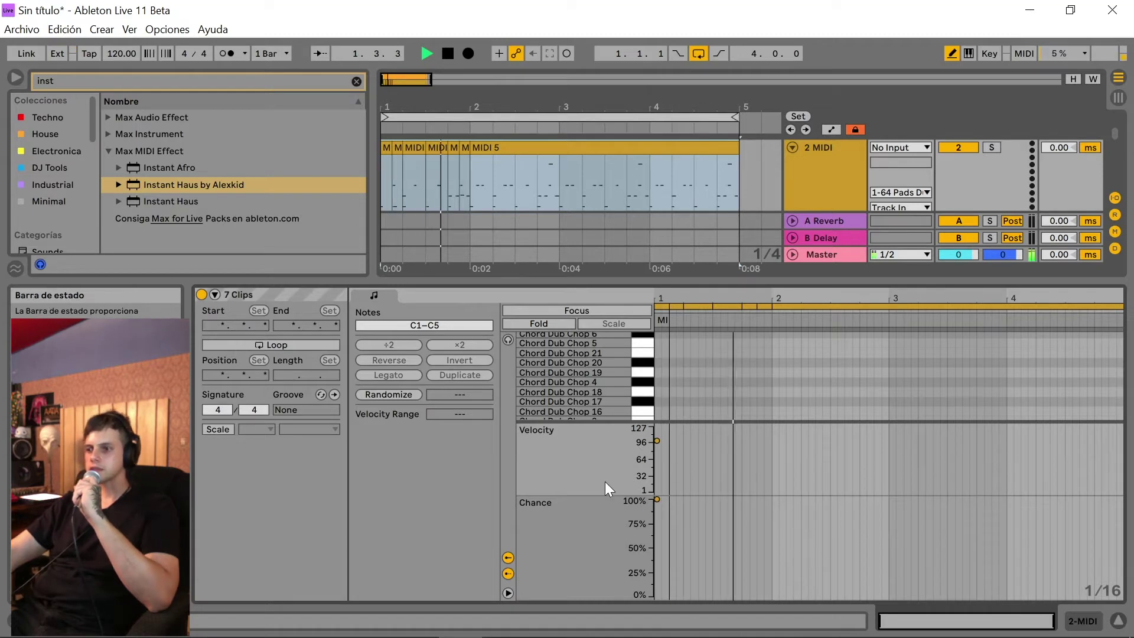
{"action": "left_click_drag", "start_coordinate": [589, 498], "coordinate": [591, 565]}
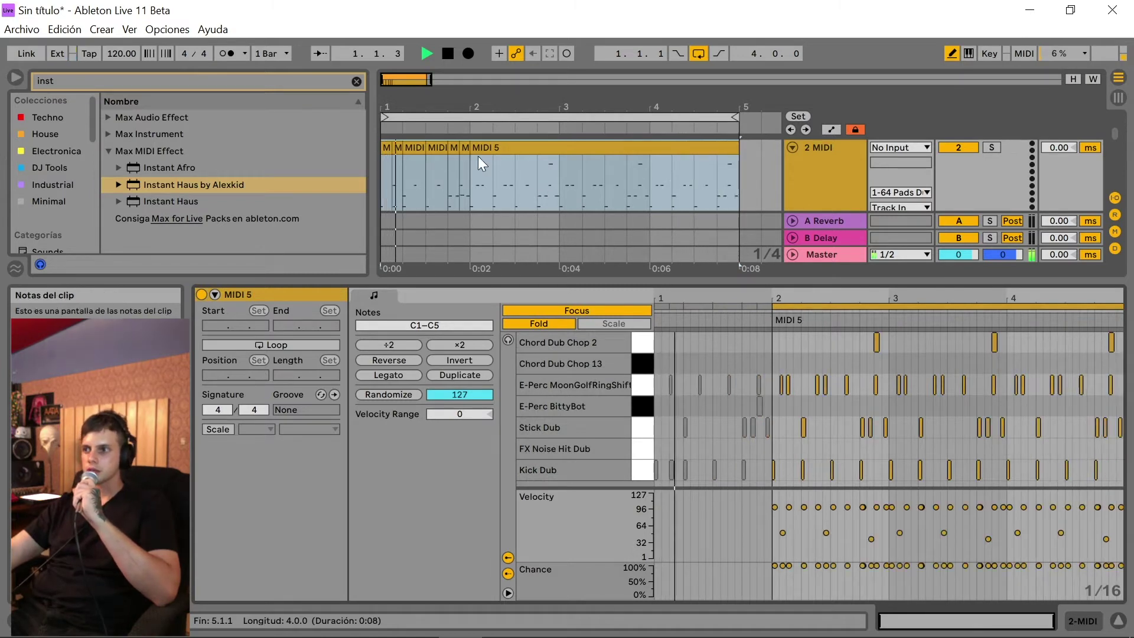
{"action": "left_click", "coordinate": [761, 304]}
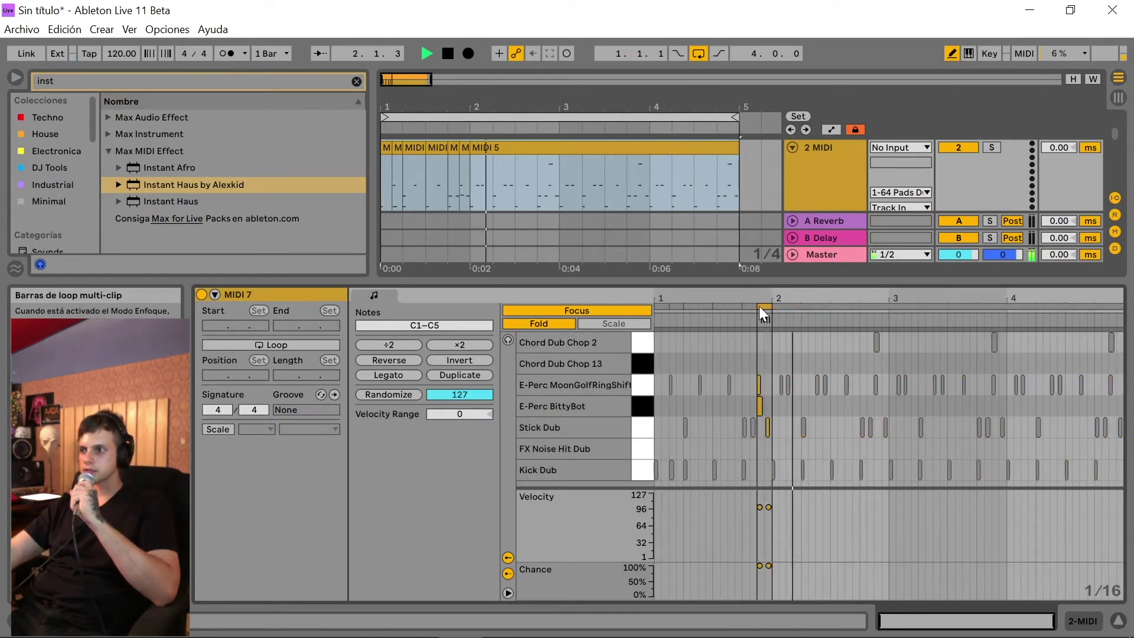
{"action": "left_click", "coordinate": [706, 305]}
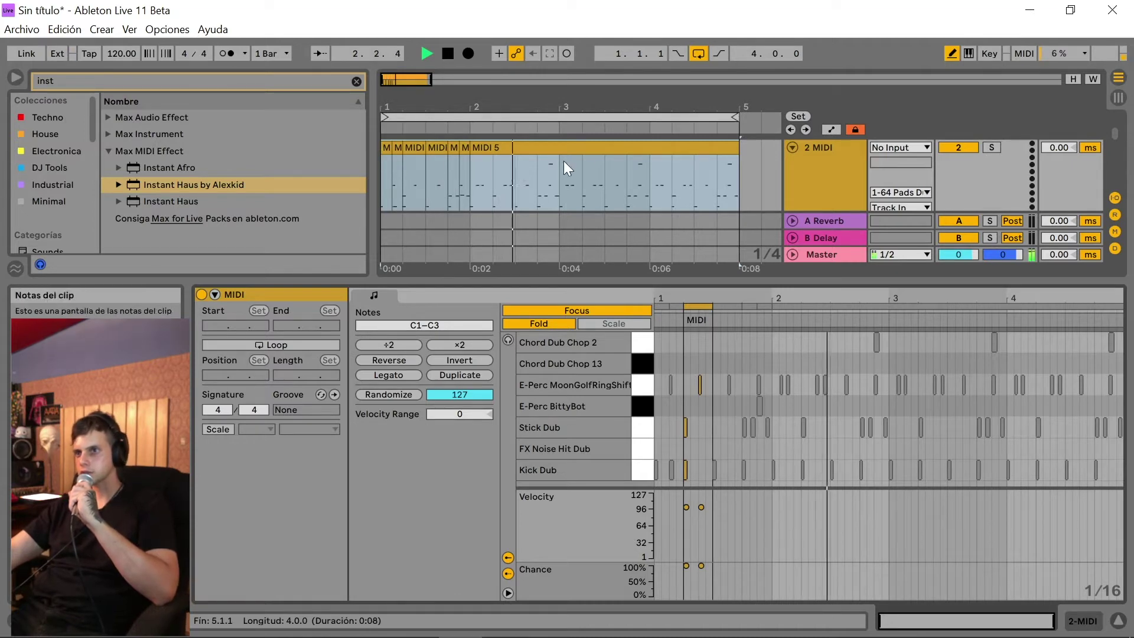
{"action": "left_click", "coordinate": [723, 307]}
{"action": "left_click", "coordinate": [786, 304]}
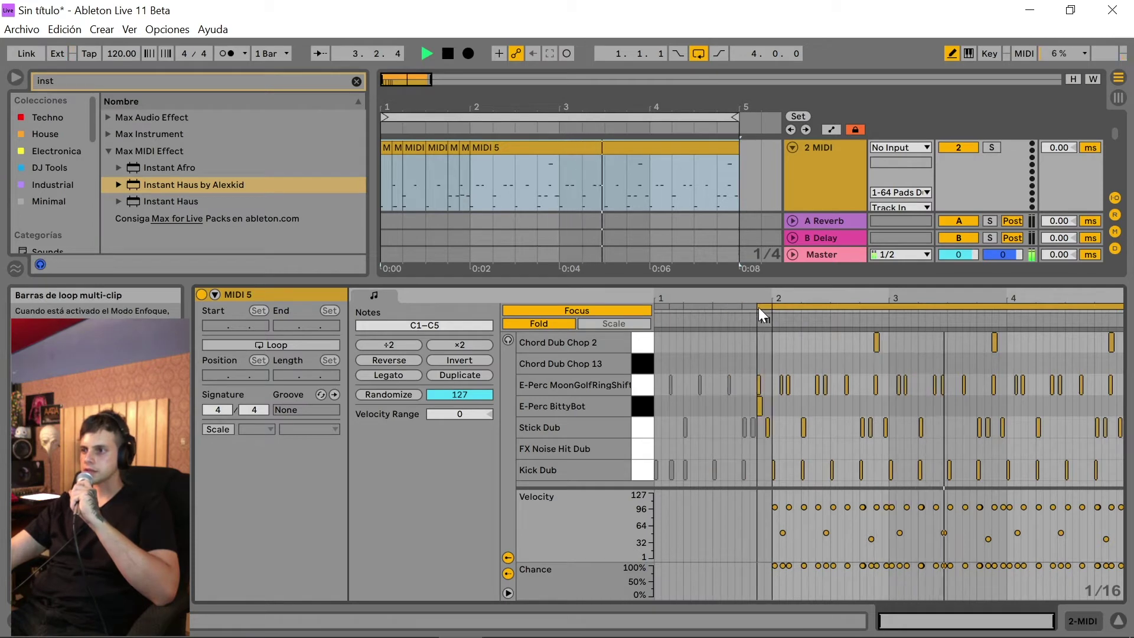
{"action": "left_click", "coordinate": [758, 307]}
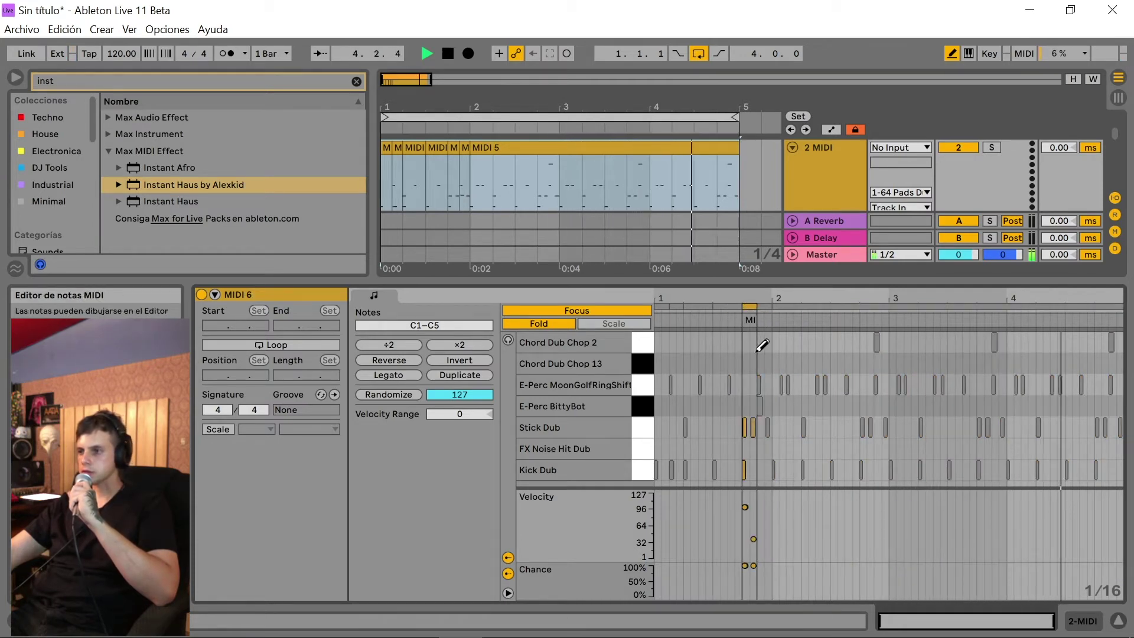
{"action": "left_click", "coordinate": [695, 309]}
{"action": "left_click_drag", "start_coordinate": [698, 297], "coordinate": [760, 294]}
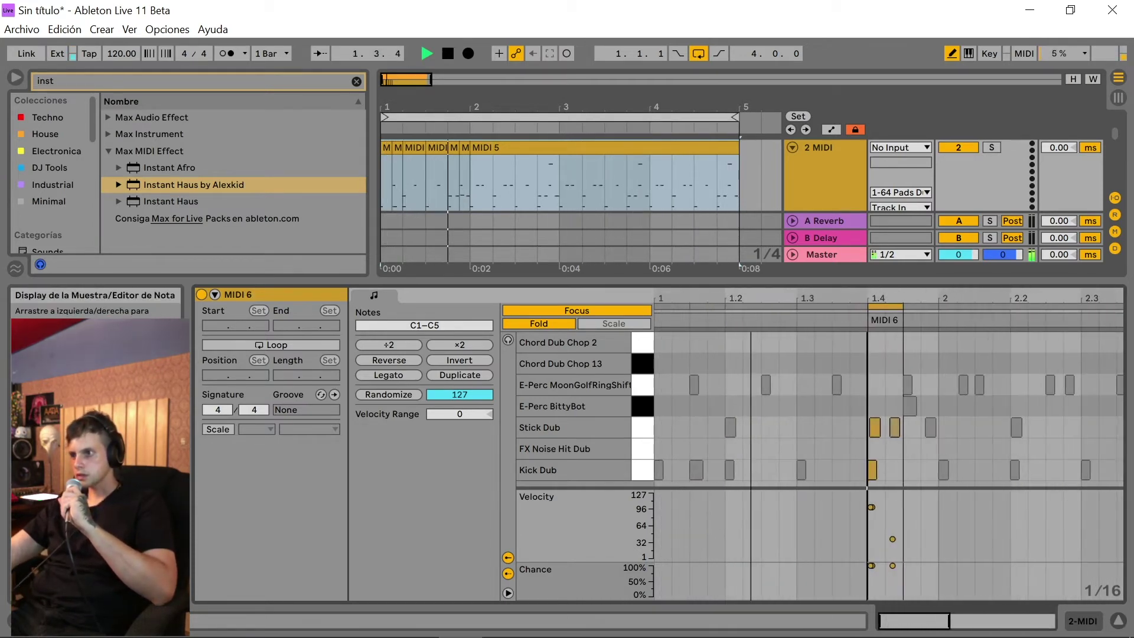
- Consolidate the comped clips on the 2 MIDI track into one clip and enable note preview in its editor
{"action": "right_click", "coordinate": [491, 144]}
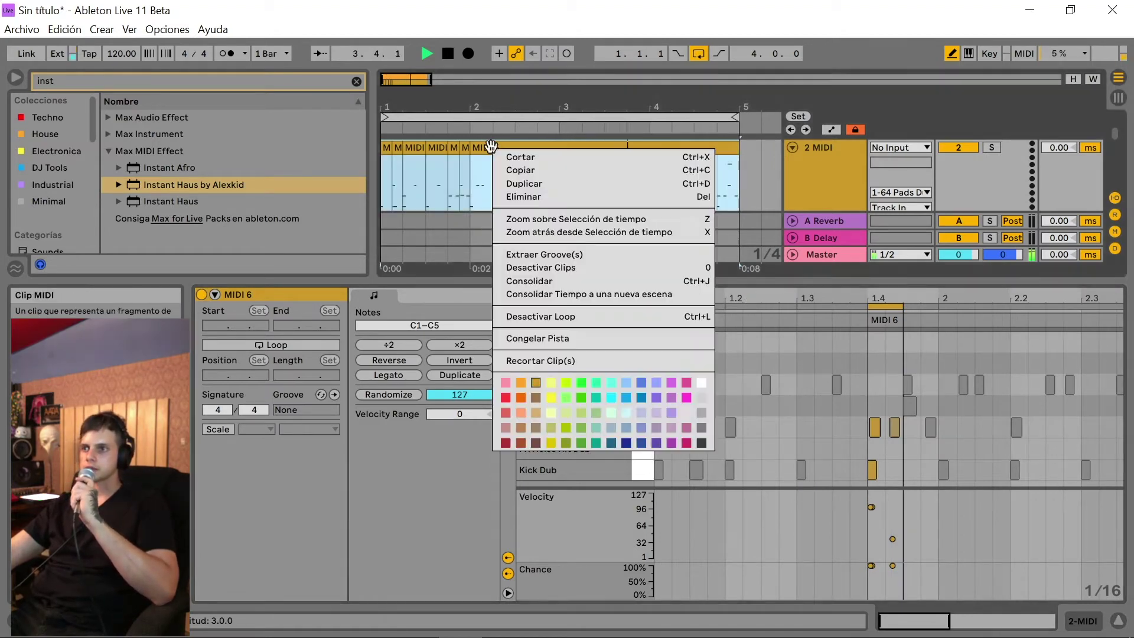
{"action": "left_click", "coordinate": [611, 279]}
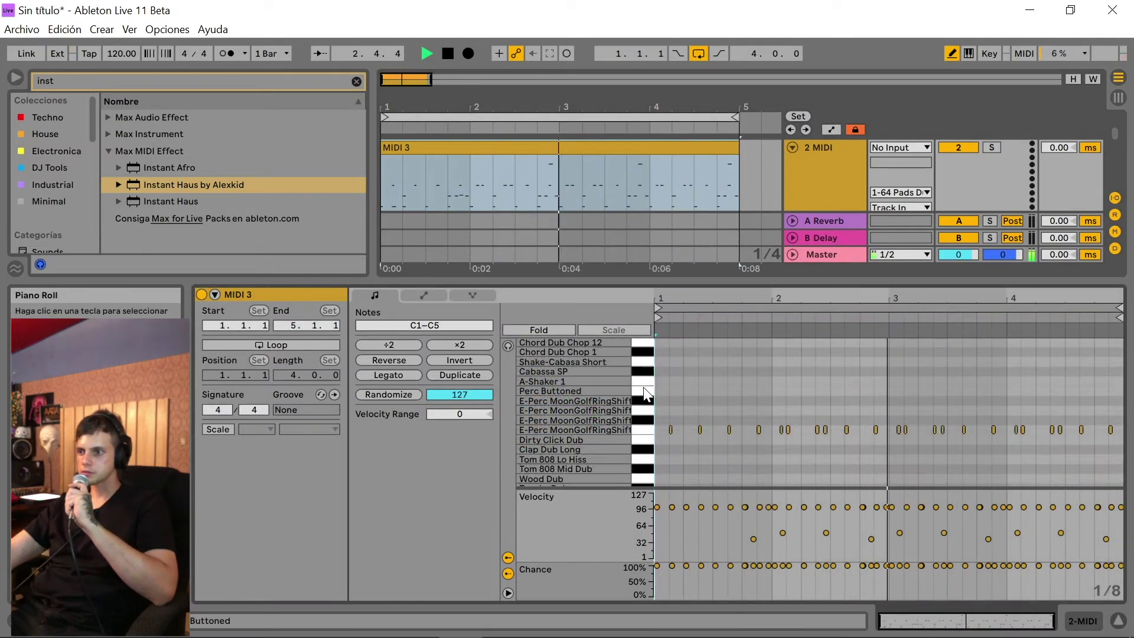
{"action": "left_click", "coordinate": [508, 346]}
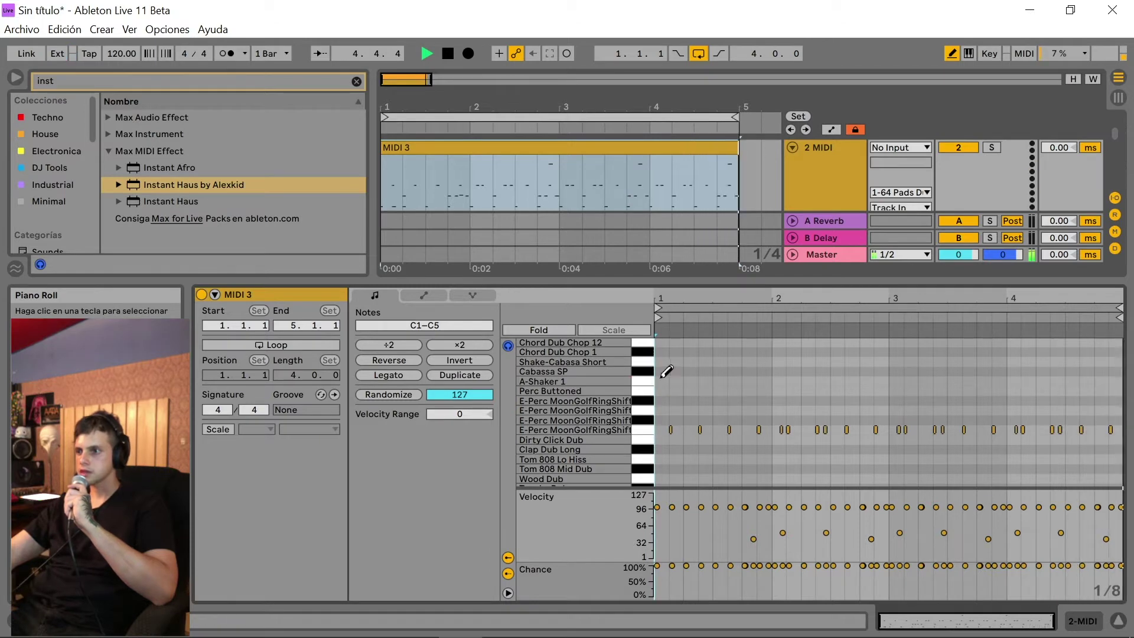
- Draw a continuous row of 1/8 A-Shaker 1 notes across all four bars and clear stray Shake-Cabasa Short and Perc Buttoned notes
{"action": "left_click_drag", "start_coordinate": [662, 381], "coordinate": [1117, 391]}
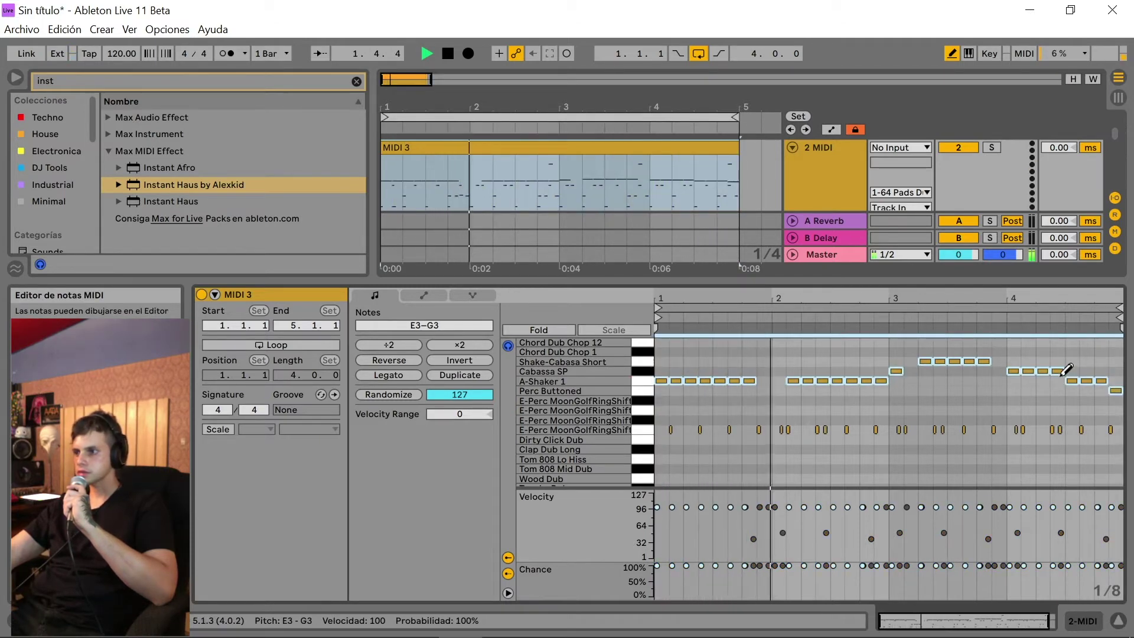
{"action": "mouse_move", "coordinate": [770, 374]}
{"action": "left_mouse_down"}
{"action": "mouse_move", "coordinate": [1087, 389]}
{"action": "mouse_move", "coordinate": [1122, 371]}
{"action": "left_mouse_up"}
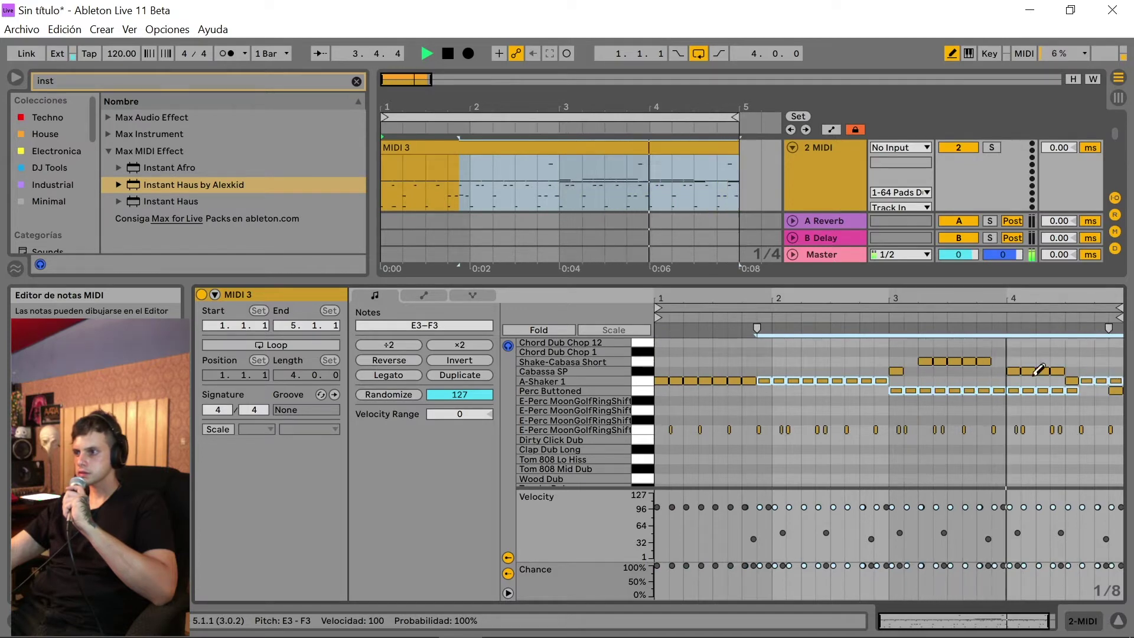
{"action": "left_click_drag", "start_coordinate": [897, 372], "coordinate": [1122, 371]}
{"action": "mouse_move", "coordinate": [900, 389]}
{"action": "left_mouse_down"}
{"action": "mouse_move", "coordinate": [1029, 402]}
{"action": "mouse_move", "coordinate": [1057, 387]}
{"action": "mouse_move", "coordinate": [988, 388]}
{"action": "mouse_move", "coordinate": [937, 357]}
{"action": "left_mouse_up"}
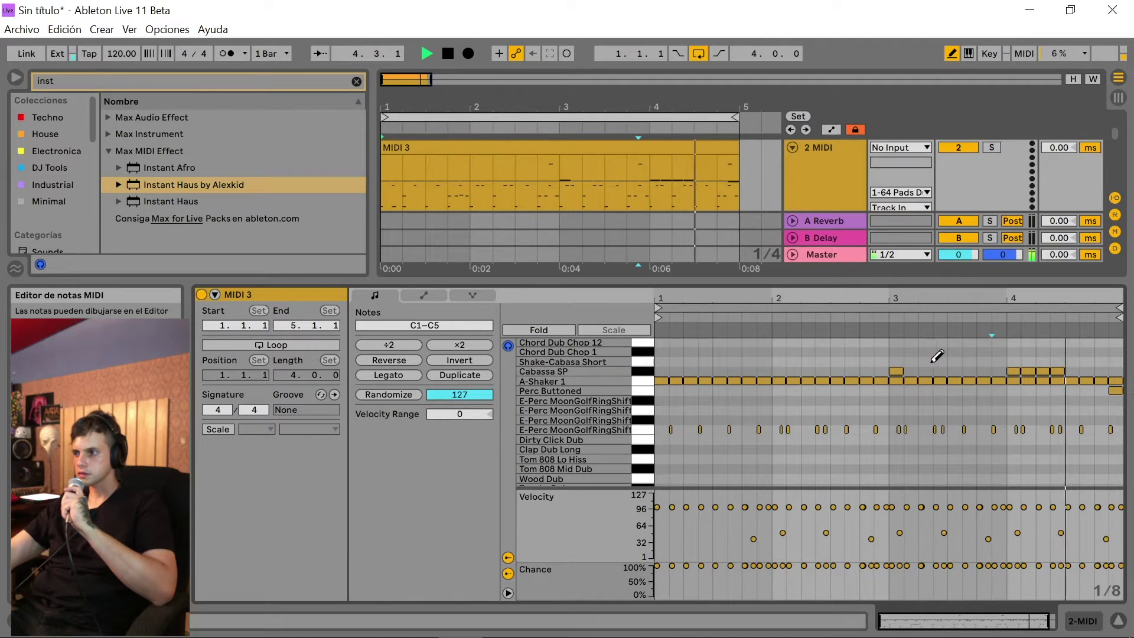
{"action": "left_click", "coordinate": [1116, 389]}
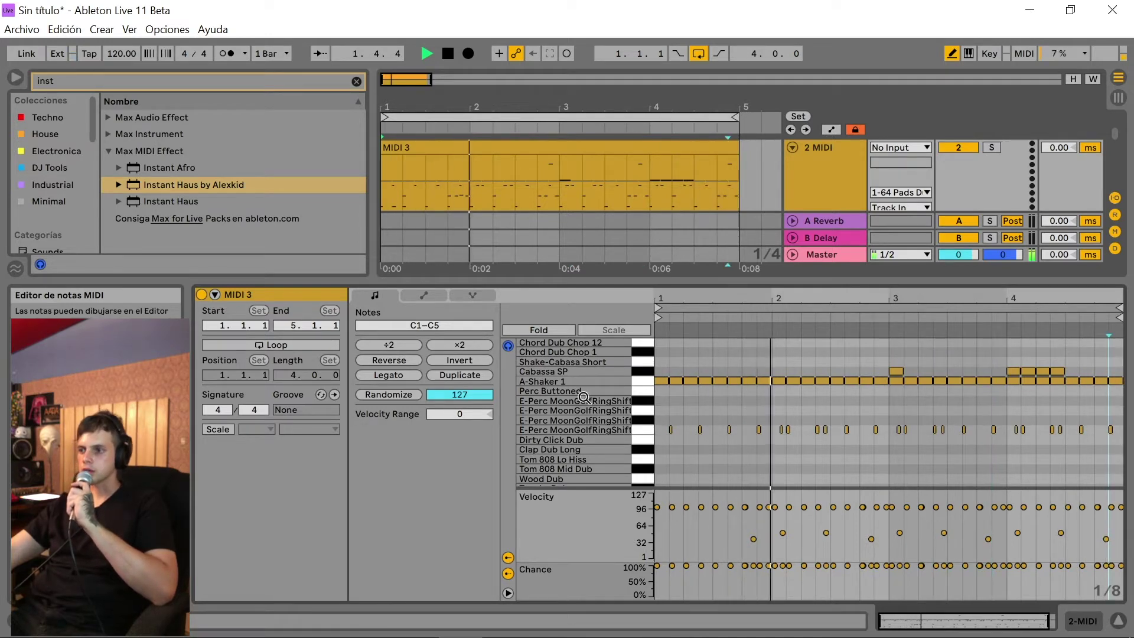
- With draw mode off, set the chance of all A-Shaker 1 notes to 50% and fold the note editor to the used pads
{"action": "left_click", "coordinate": [651, 382]}
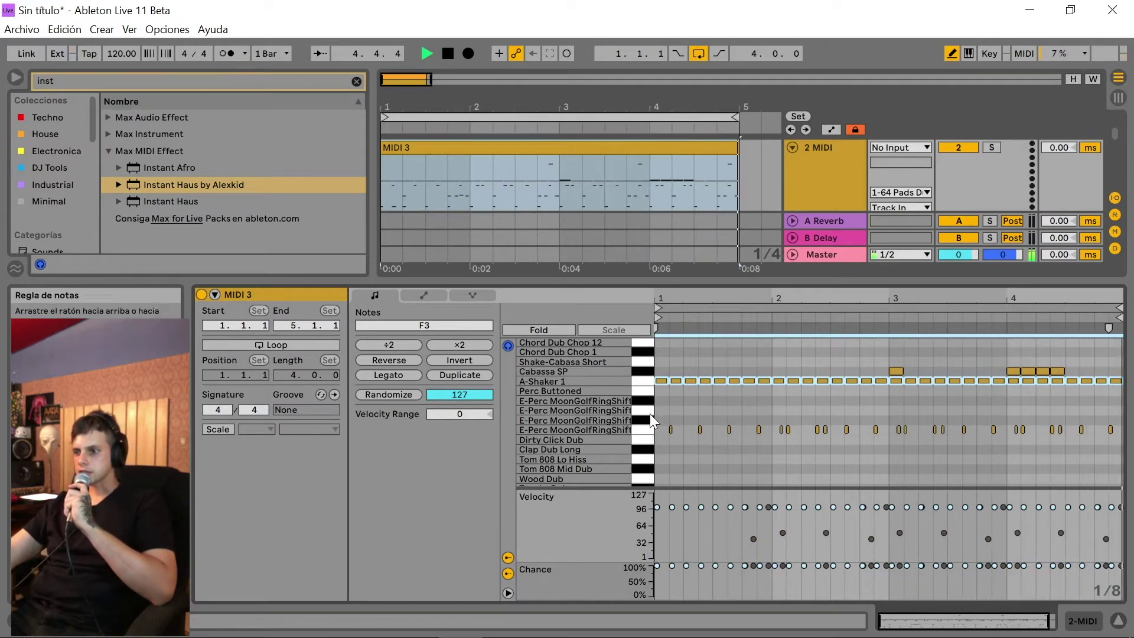
{"action": "left_click", "coordinate": [674, 569]}
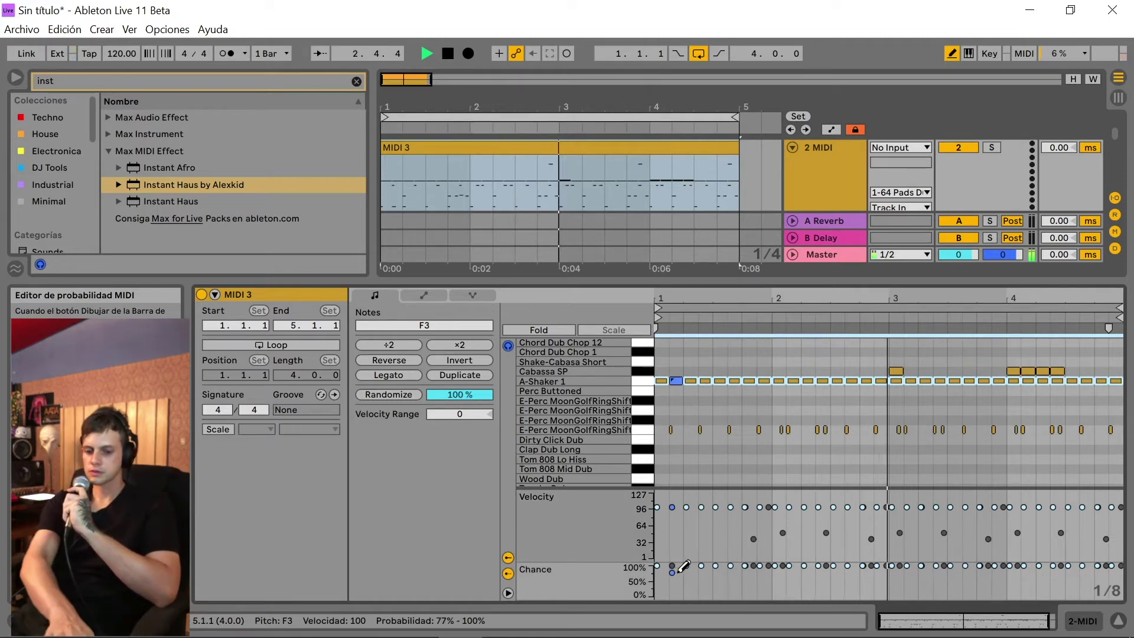
{"action": "key", "text": "ctrl+z"}
{"action": "key", "text": "b"}
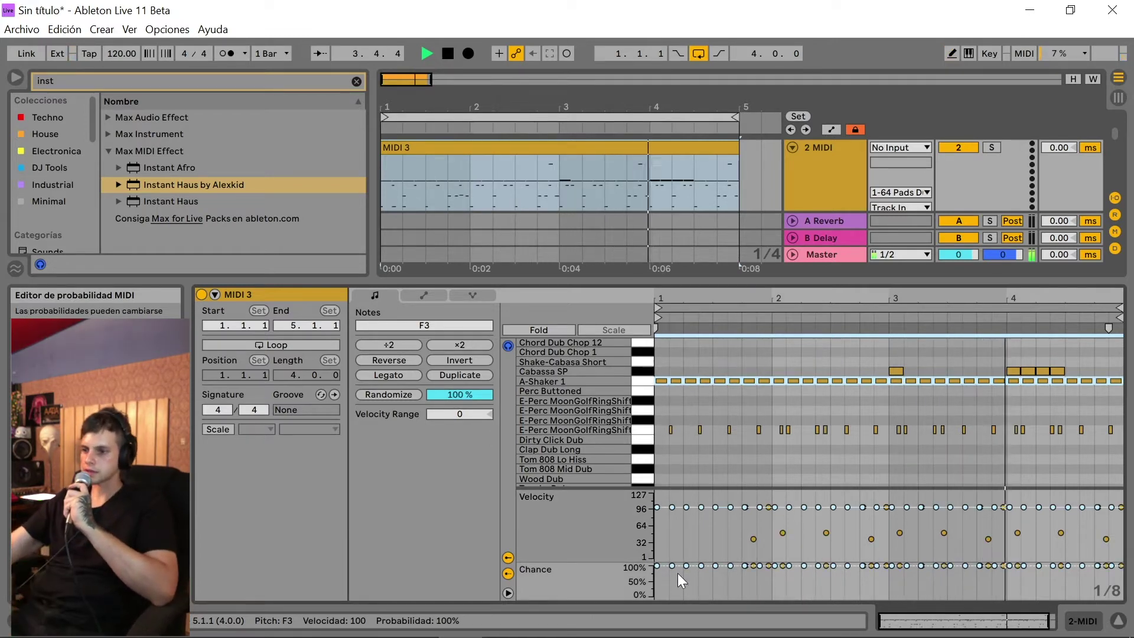
{"action": "left_click", "coordinate": [690, 564]}
{"action": "left_click_drag", "start_coordinate": [672, 566], "coordinate": [671, 580]}
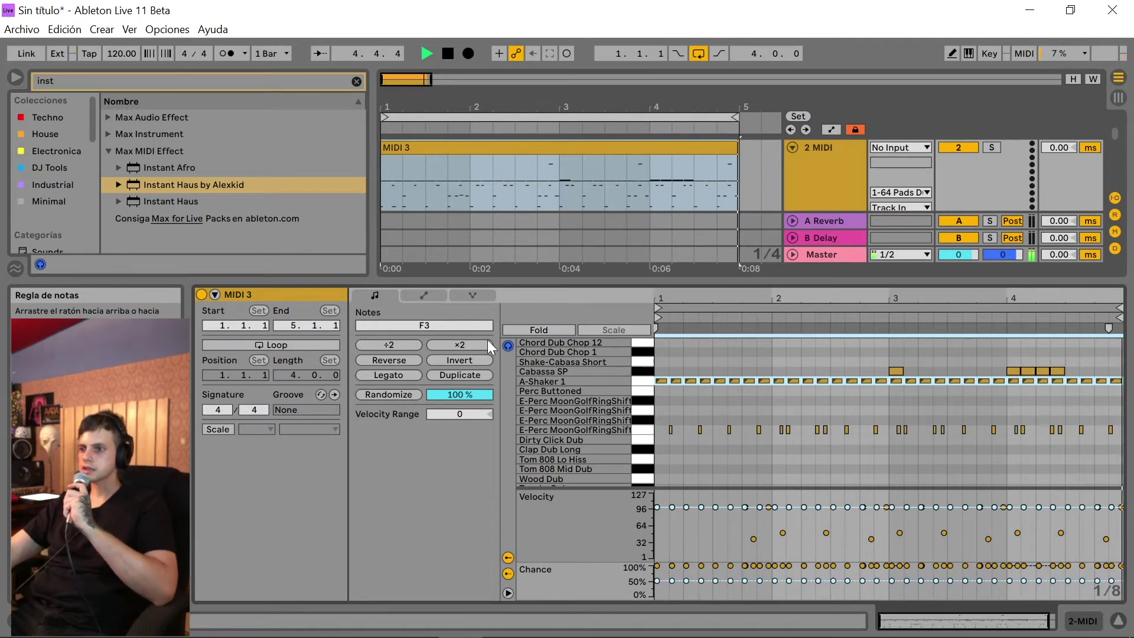
{"action": "left_click", "coordinate": [565, 326]}
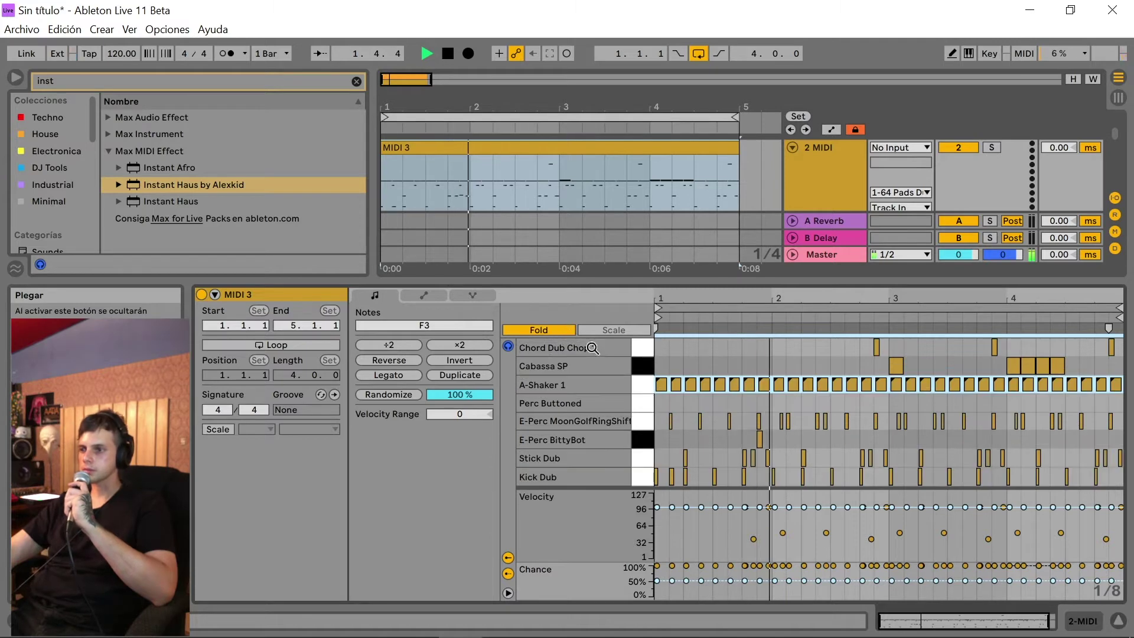
- Show the drum rack of the 1 64 Pads Dub track and solo its A-Shaker 1 pad
{"action": "left_click", "coordinate": [1087, 620]}
{"action": "scroll", "coordinate": [812, 202], "scroll_direction": "up", "scroll_amount": 2}
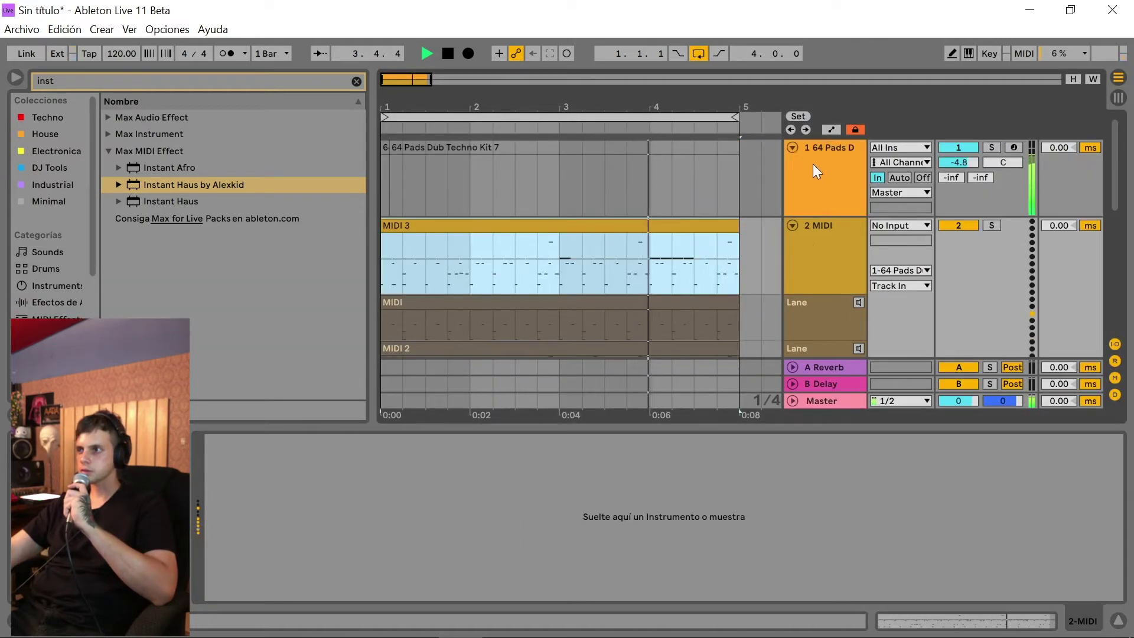
{"action": "left_click", "coordinate": [818, 146]}
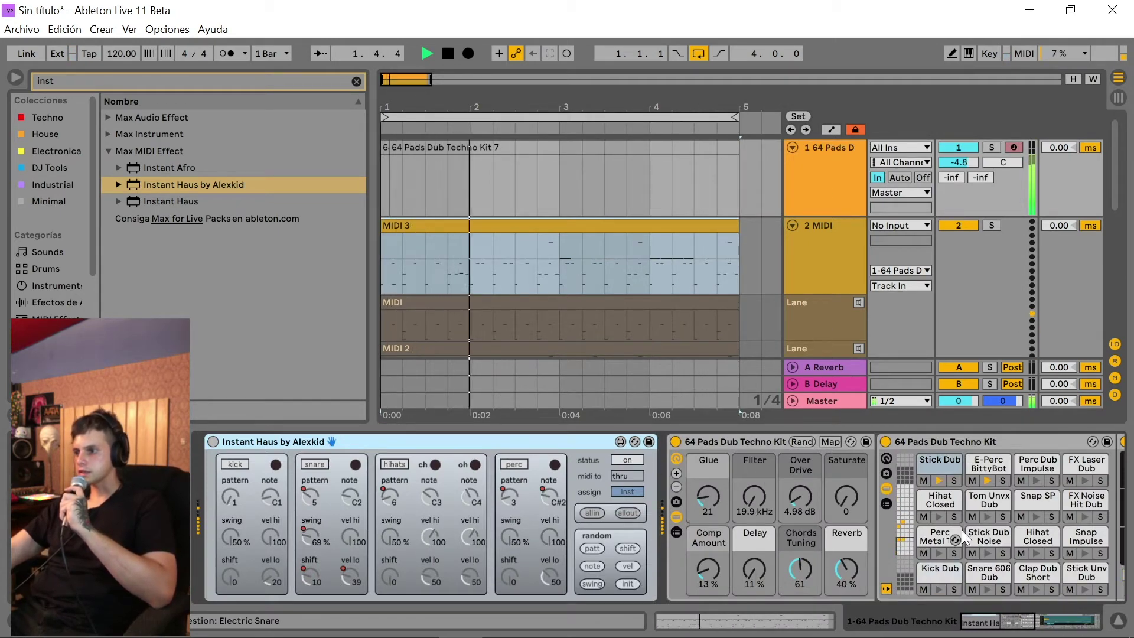
{"action": "left_click", "coordinate": [905, 532]}
{"action": "left_click", "coordinate": [1002, 480]}
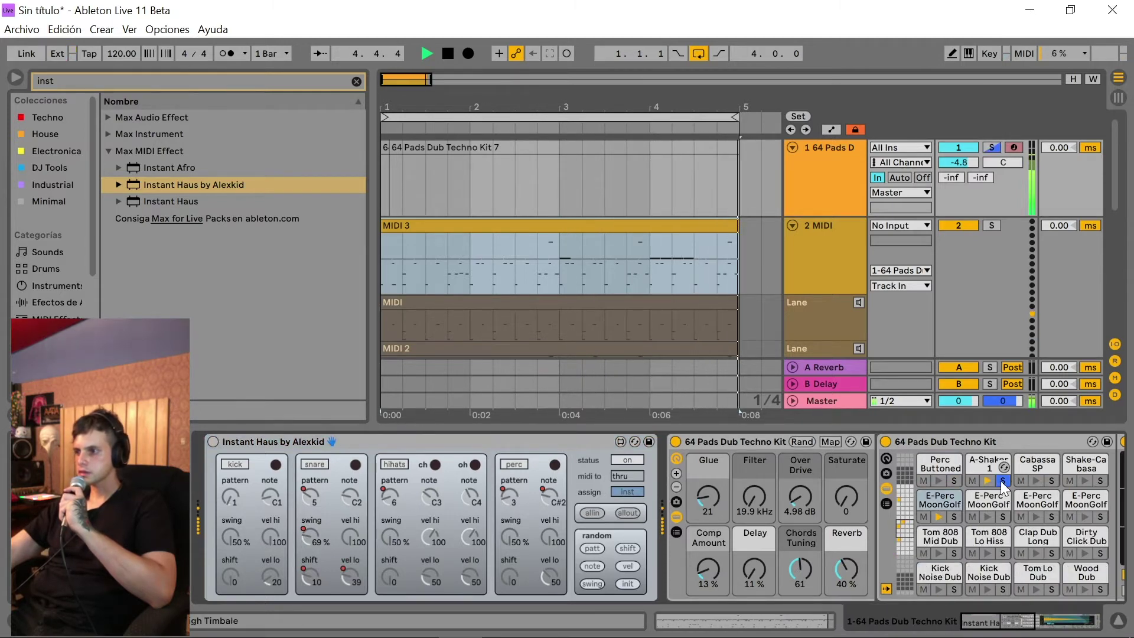
- Reopen the MIDI 3 clip and try chance values of 97% and 19% on the A-Shaker 1 notes before setting 62%
{"action": "left_click", "coordinate": [821, 223]}
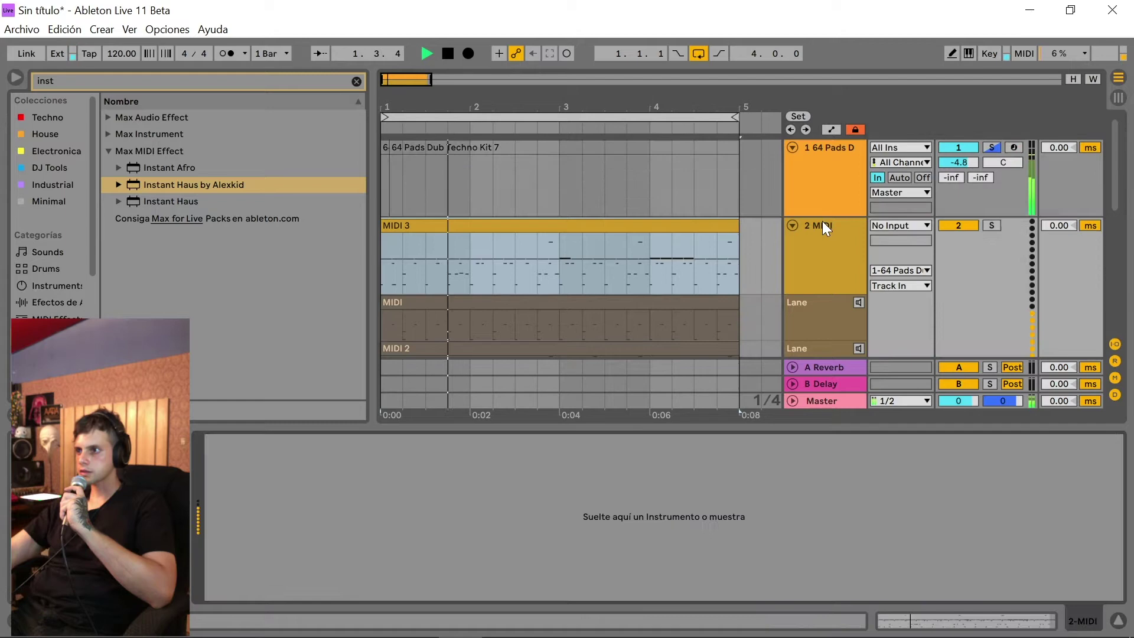
{"action": "double_click", "coordinate": [696, 231]}
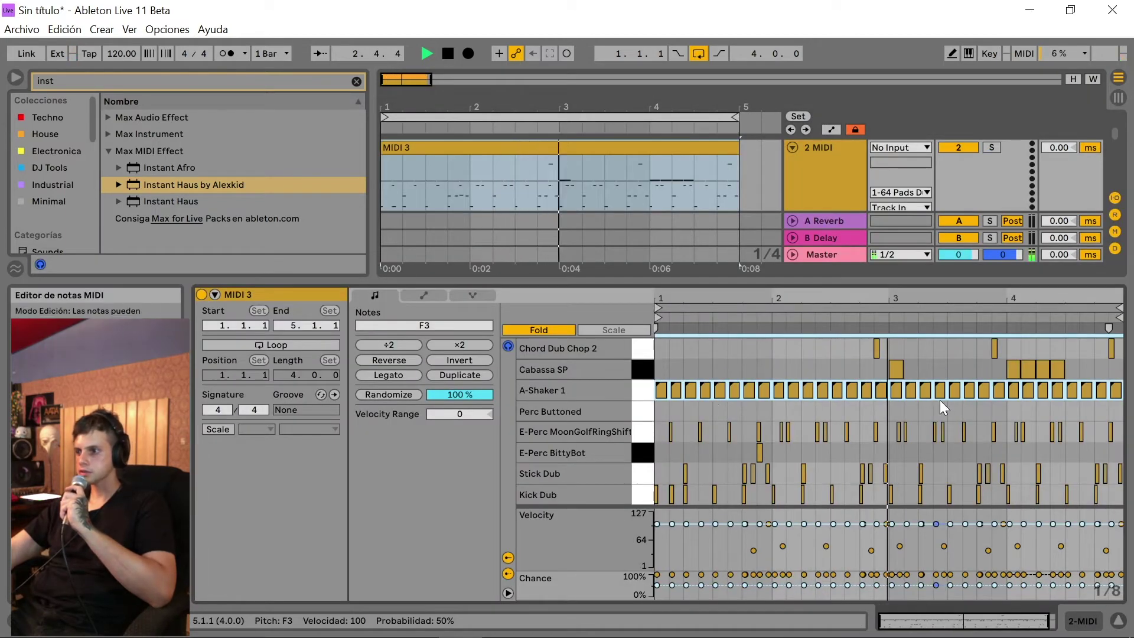
{"action": "left_click", "coordinate": [674, 586]}
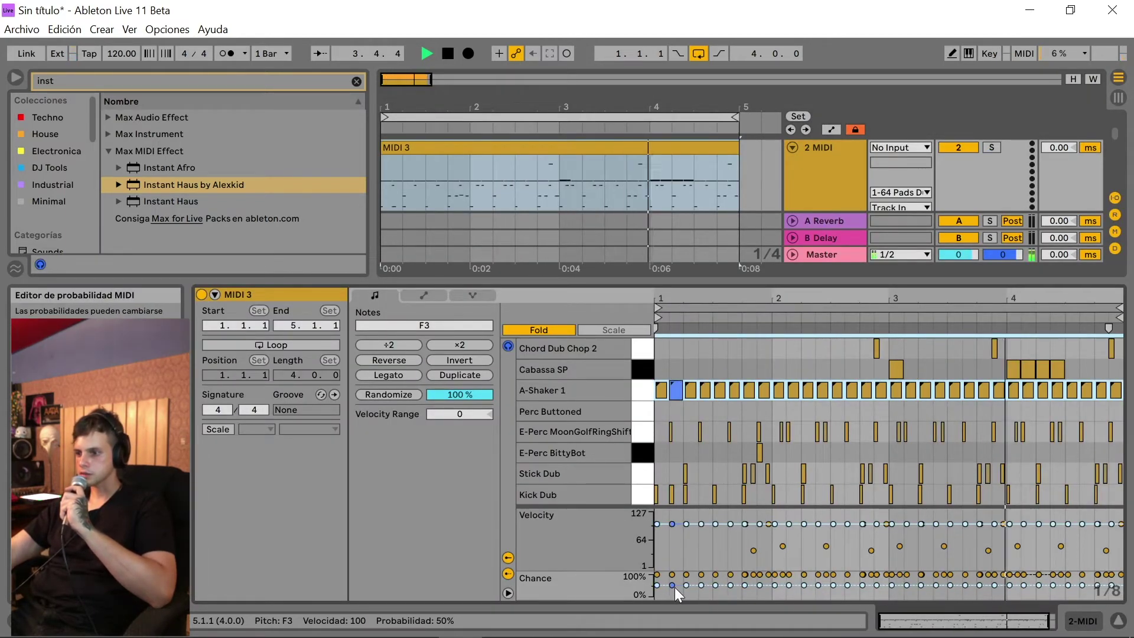
{"action": "left_click_drag", "start_coordinate": [675, 587], "coordinate": [675, 575]}
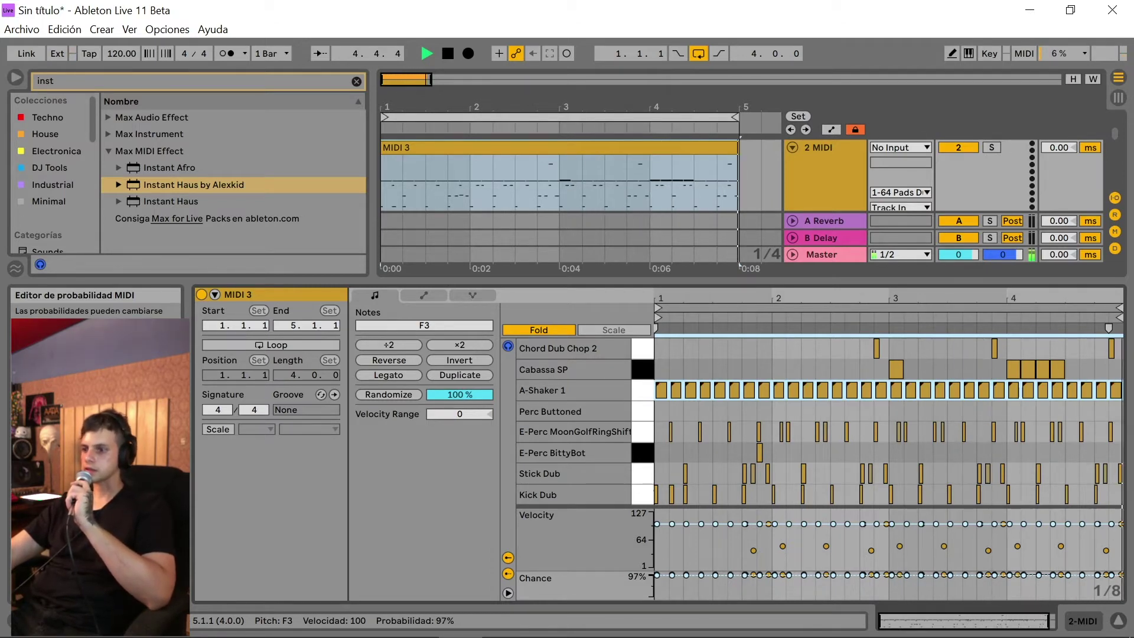
{"action": "left_click_drag", "start_coordinate": [876, 574], "coordinate": [877, 593]}
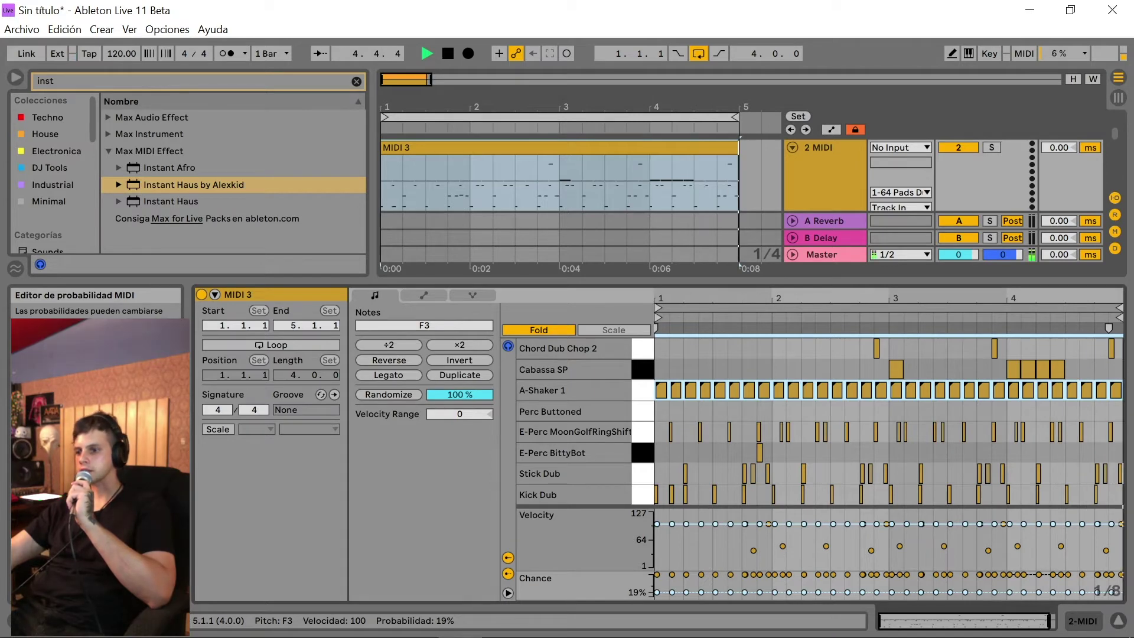
{"action": "left_click_drag", "start_coordinate": [877, 592], "coordinate": [876, 584]}
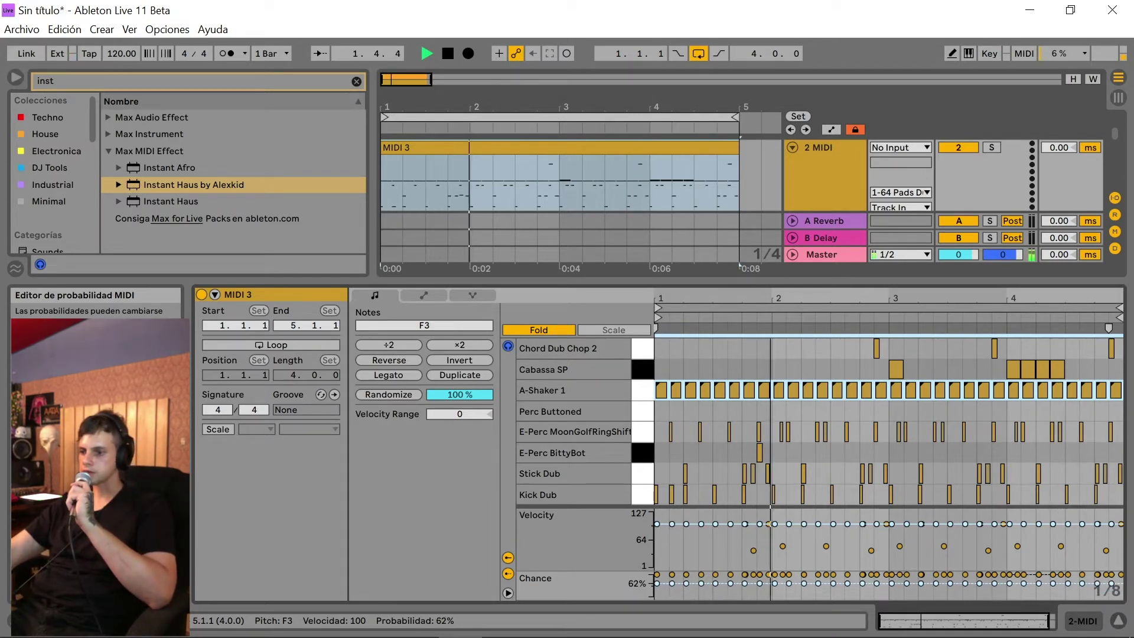
- Randomize the A-Shaker 1 notes' chance with an amount of 100% and their velocity with 127, using a velocity range of -30
{"action": "key", "text": "b"}
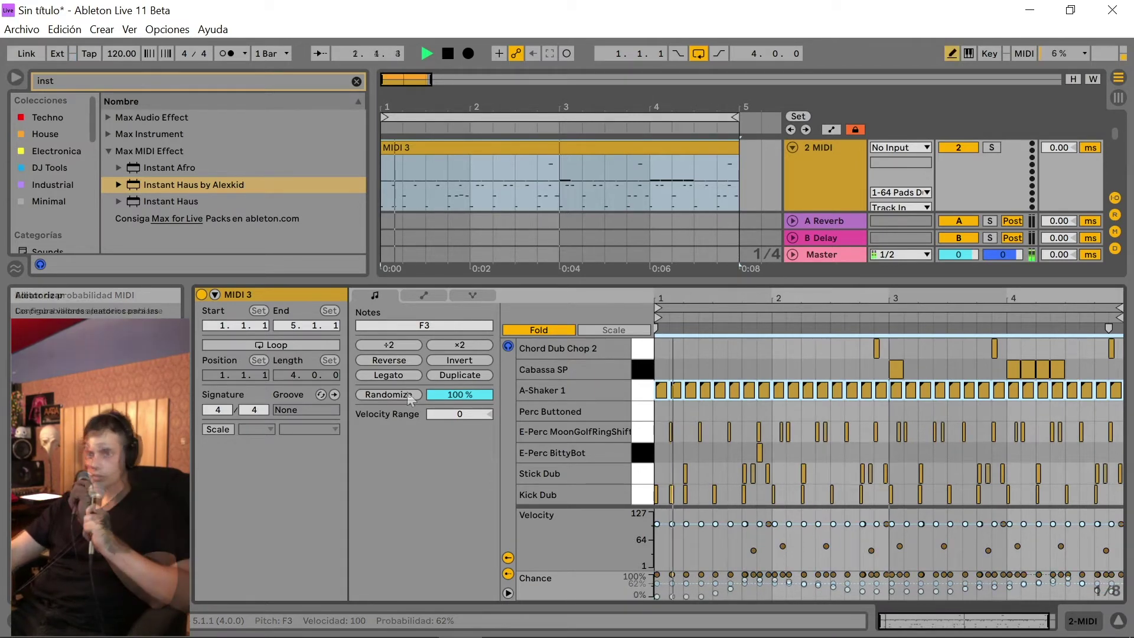
{"action": "left_click", "coordinate": [406, 399]}
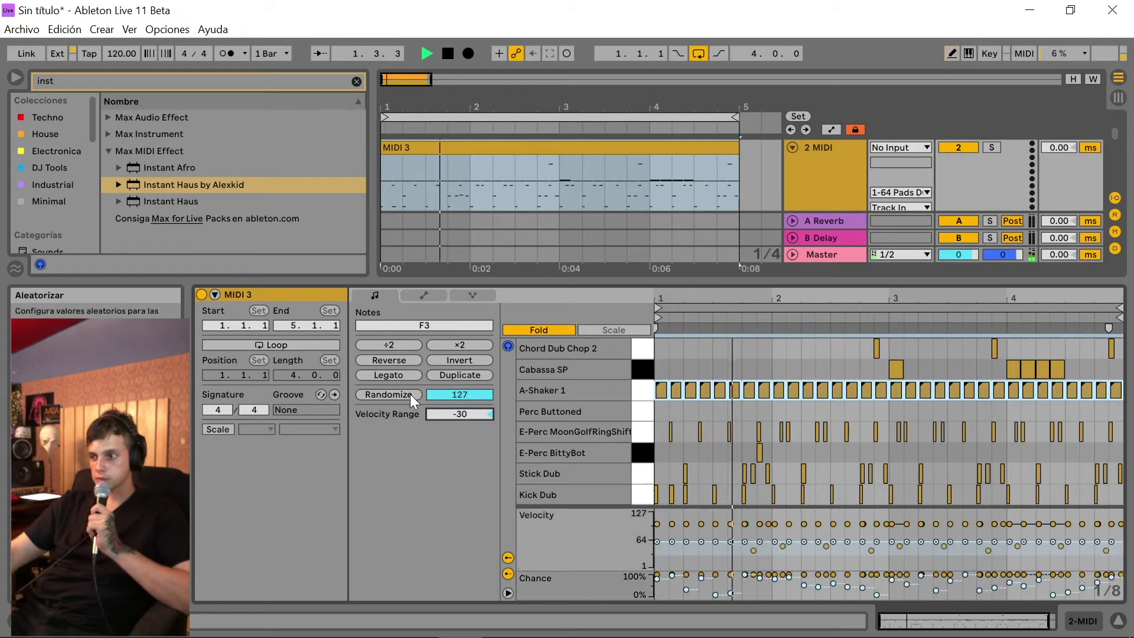
{"action": "left_click", "coordinate": [410, 394]}
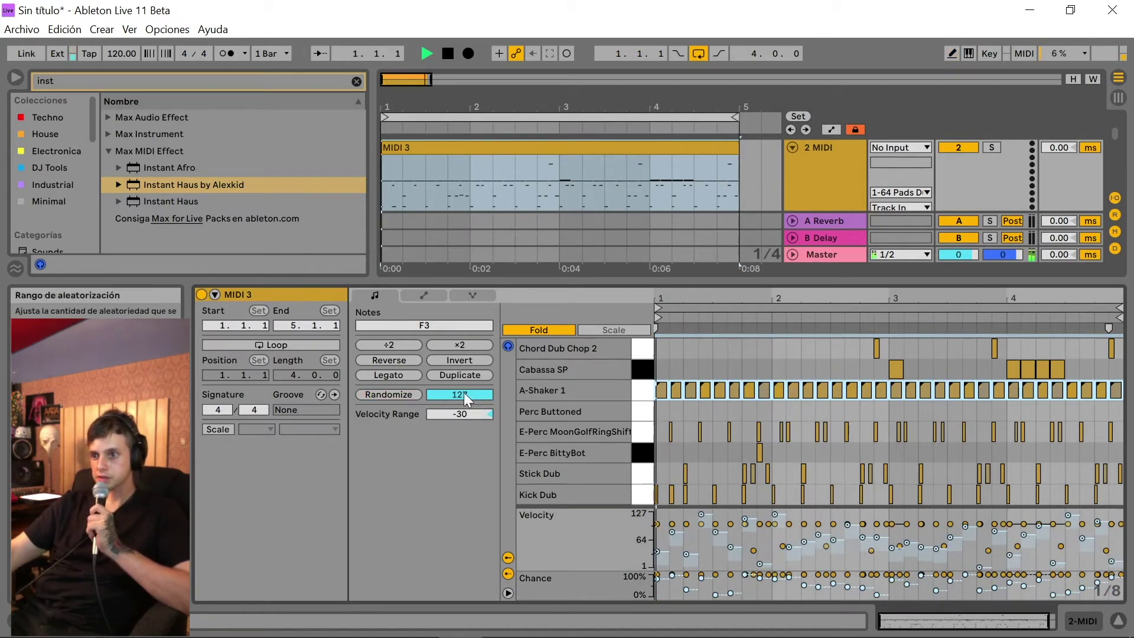
- Randomize the velocities of the A-Shaker 1 notes with an amount of 84, and once more with an amount of 48
{"action": "left_click_drag", "start_coordinate": [472, 388], "coordinate": [472, 401]}
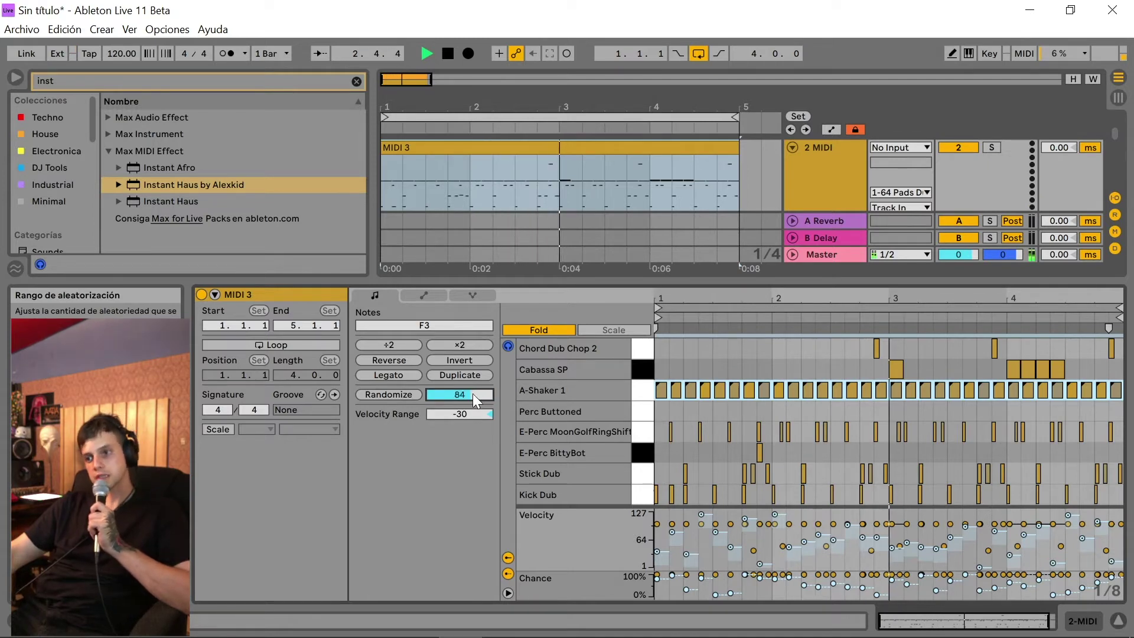
{"action": "left_click", "coordinate": [385, 395]}
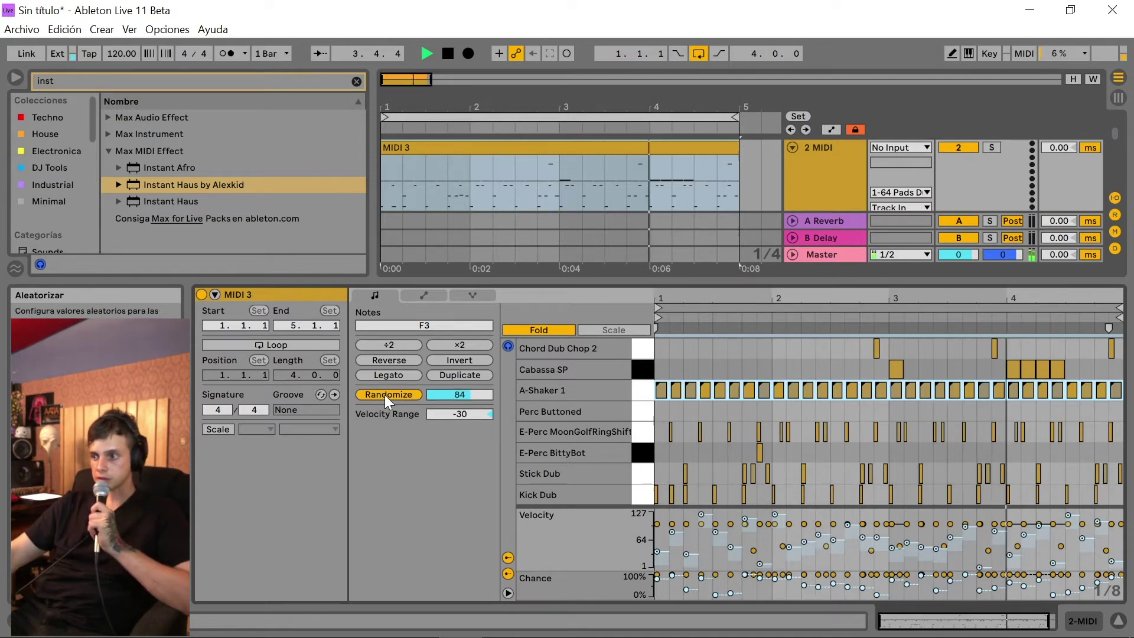
{"action": "left_click_drag", "start_coordinate": [459, 394], "coordinate": [459, 396]}
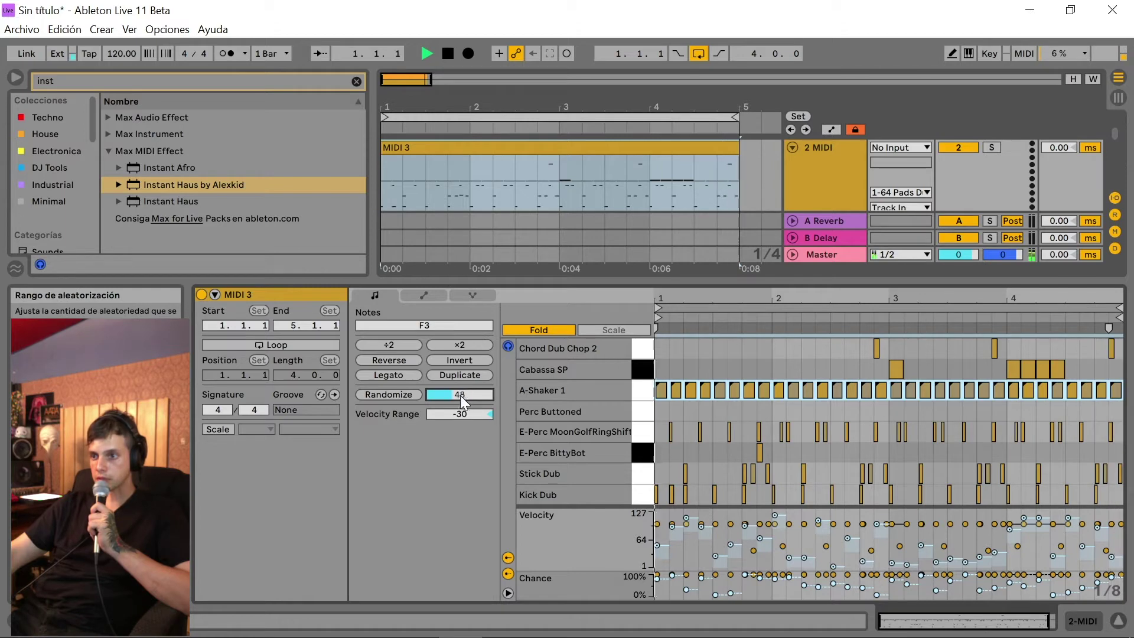
{"action": "left_click", "coordinate": [395, 398]}
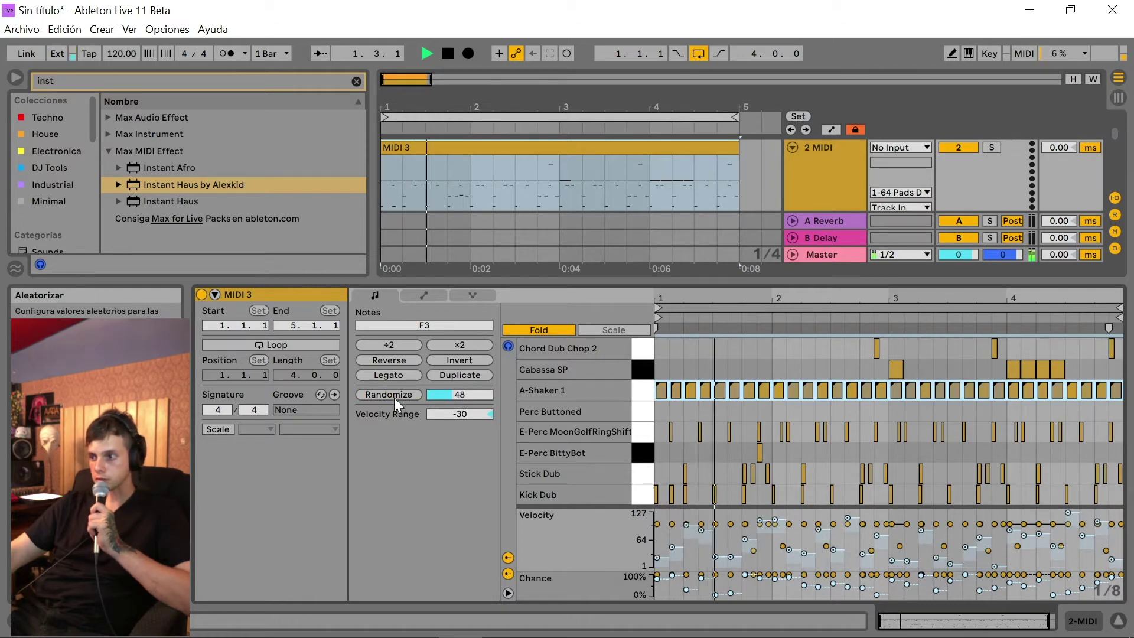
- Level out the velocities of the A-Shaker 1 notes by hand, reset their velocity range to 0 and stop playback
{"action": "left_click", "coordinate": [686, 524]}
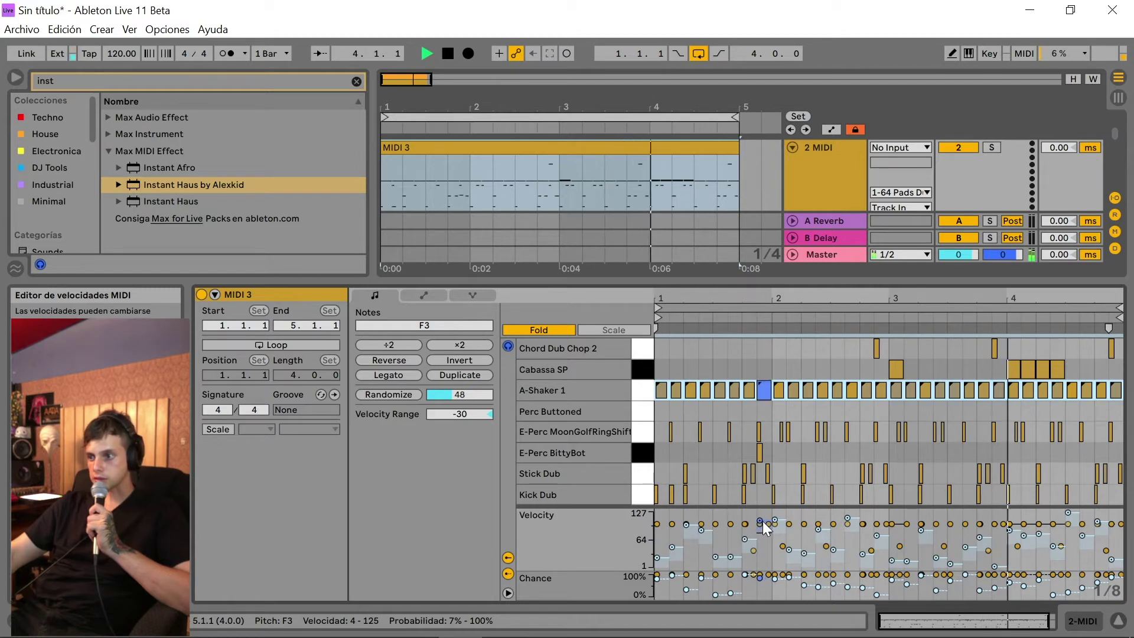
{"action": "left_click_drag", "start_coordinate": [762, 520], "coordinate": [761, 524]}
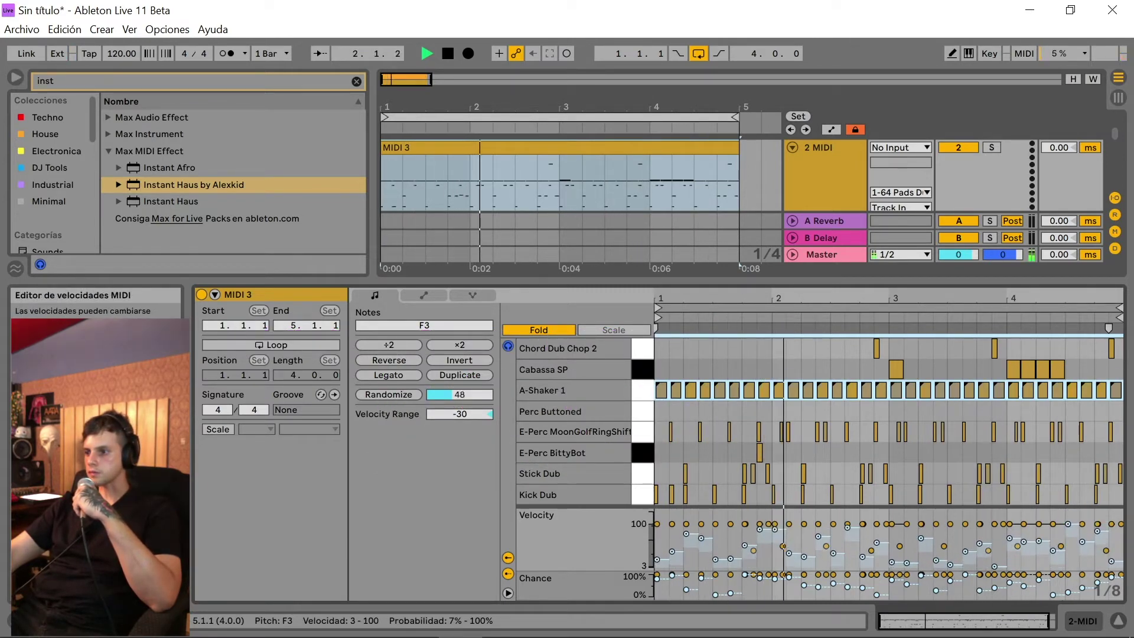
{"action": "left_click", "coordinate": [657, 558]}
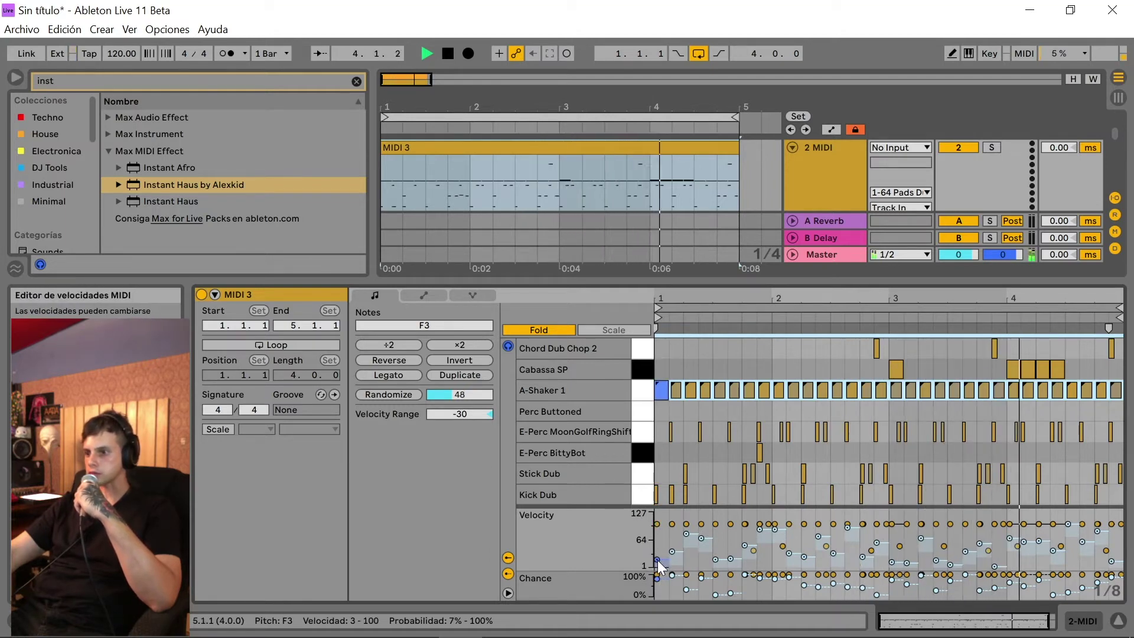
{"action": "mouse_move", "coordinate": [656, 554]}
{"action": "left_mouse_down"}
{"action": "mouse_move", "coordinate": [655, 513]}
{"action": "mouse_move", "coordinate": [658, 535]}
{"action": "left_mouse_up"}
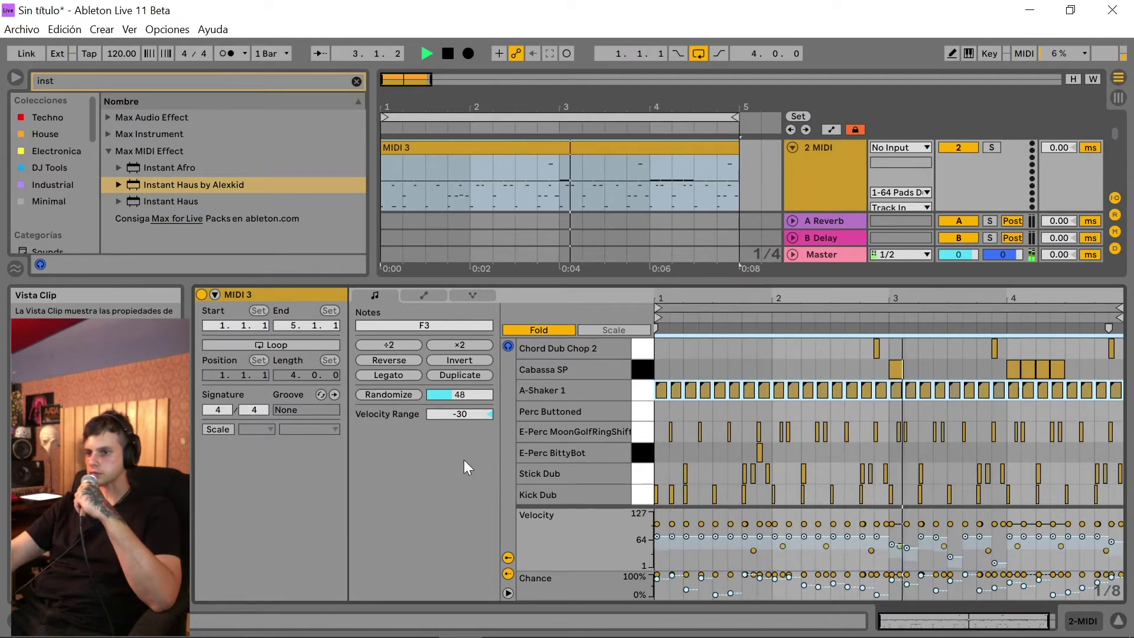
{"action": "double_click", "coordinate": [454, 412]}
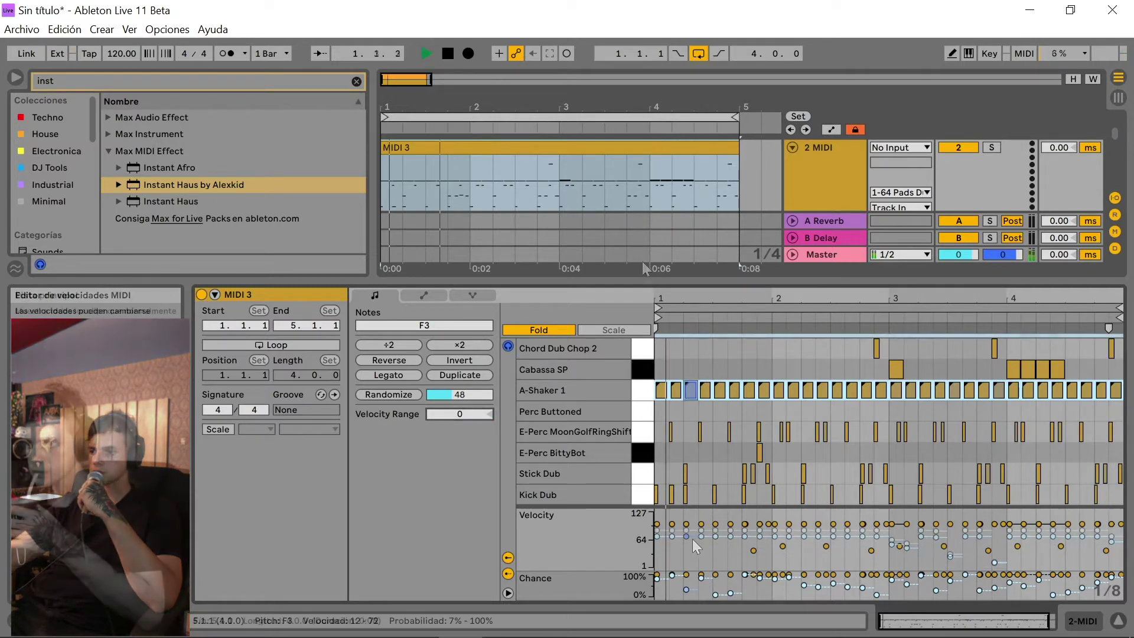
{"action": "key", "text": "space"}
- Hide the return tracks and show the info view, with the MIDI 3 clip's note expression editor open and enlarged
{"action": "scroll", "coordinate": [671, 182], "scroll_direction": "down", "scroll_amount": 3}
{"action": "scroll", "coordinate": [672, 182], "scroll_direction": "up", "scroll_amount": 4}
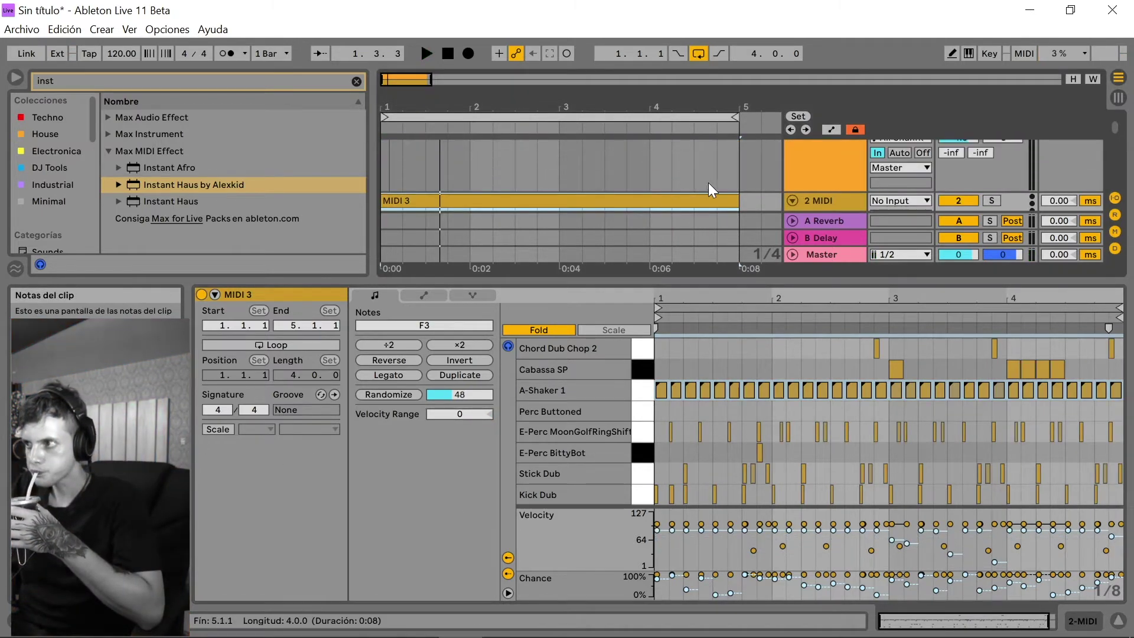
{"action": "left_click", "coordinate": [1115, 215]}
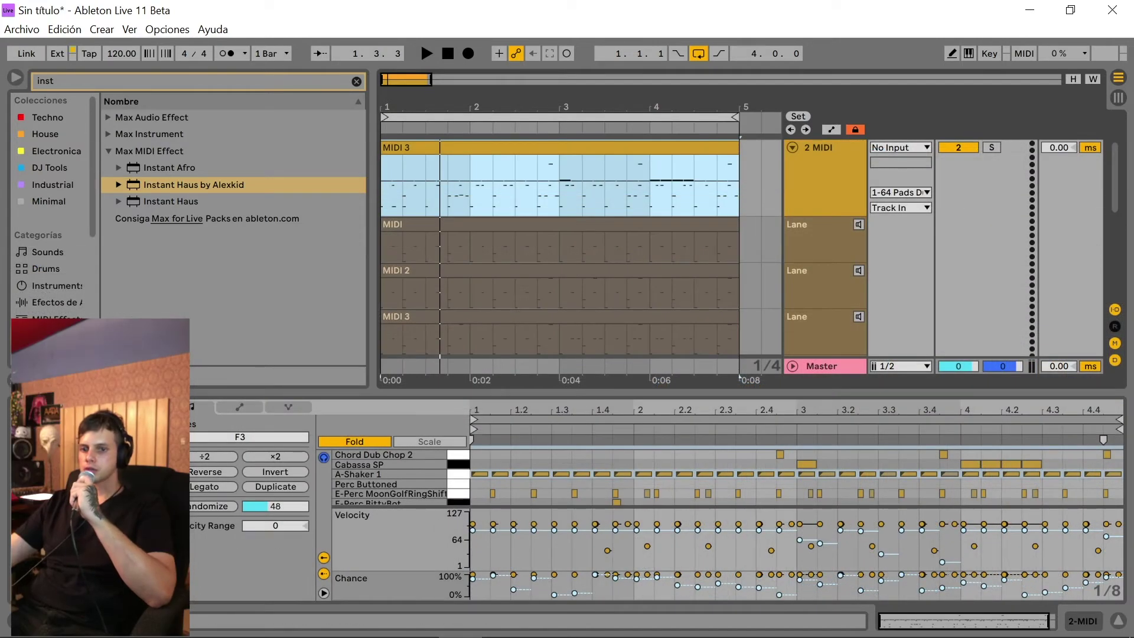
{"action": "left_click", "coordinate": [15, 621]}
{"action": "left_click", "coordinate": [473, 406]}
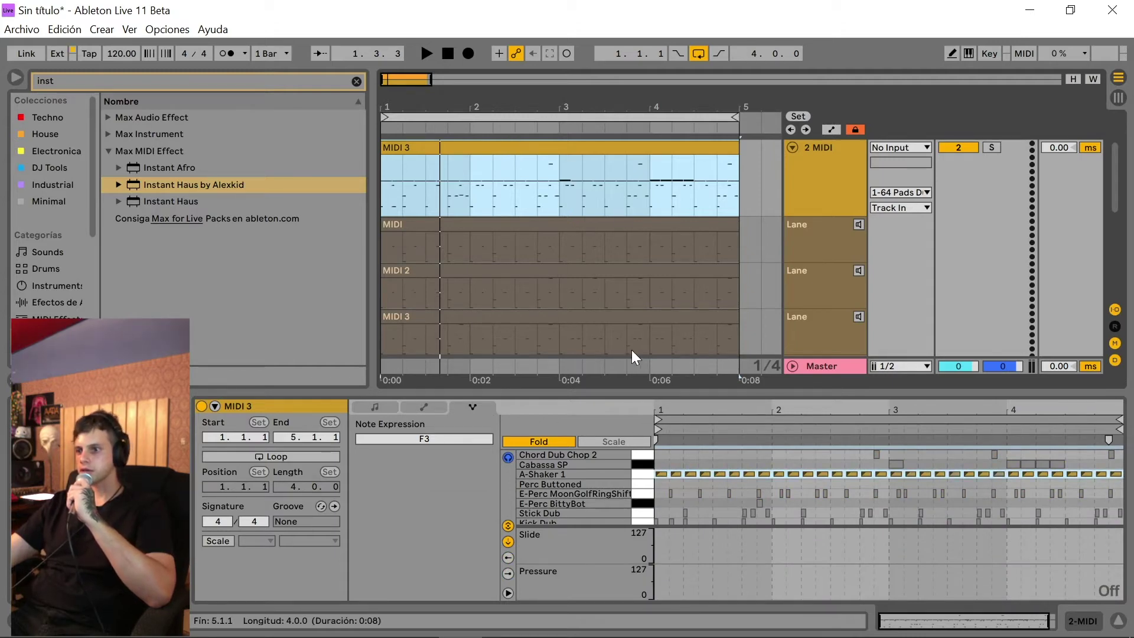
{"action": "left_click_drag", "start_coordinate": [570, 390], "coordinate": [577, 352]}
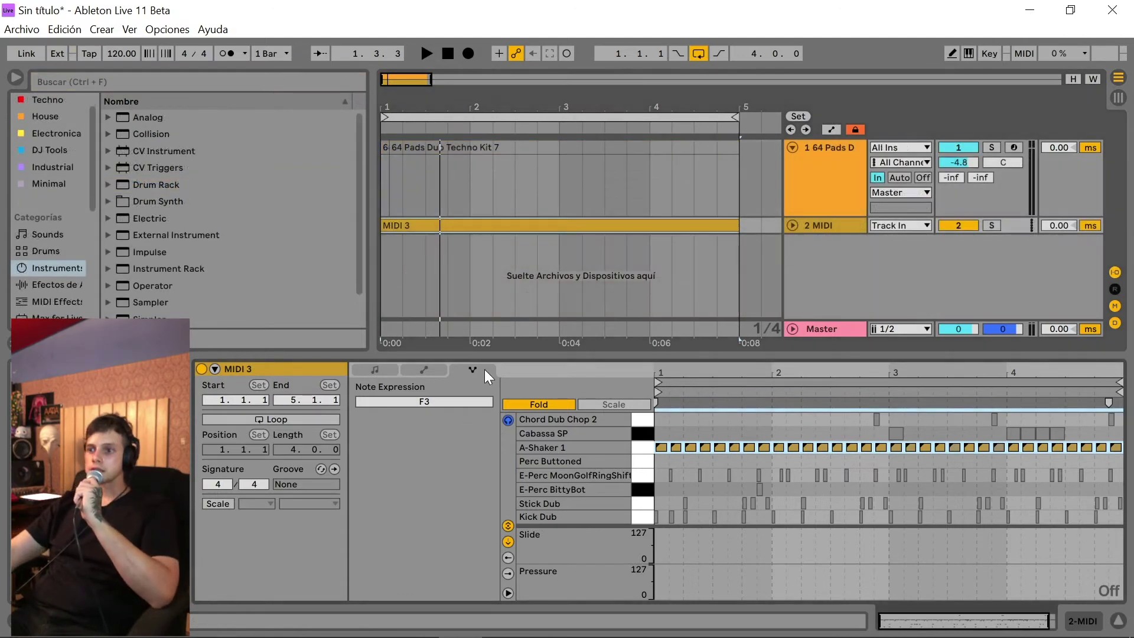
- Resize the Slide and Pressure lanes in the MIDI 3 clip's note expression editor
{"action": "left_click_drag", "start_coordinate": [581, 525], "coordinate": [583, 496]}
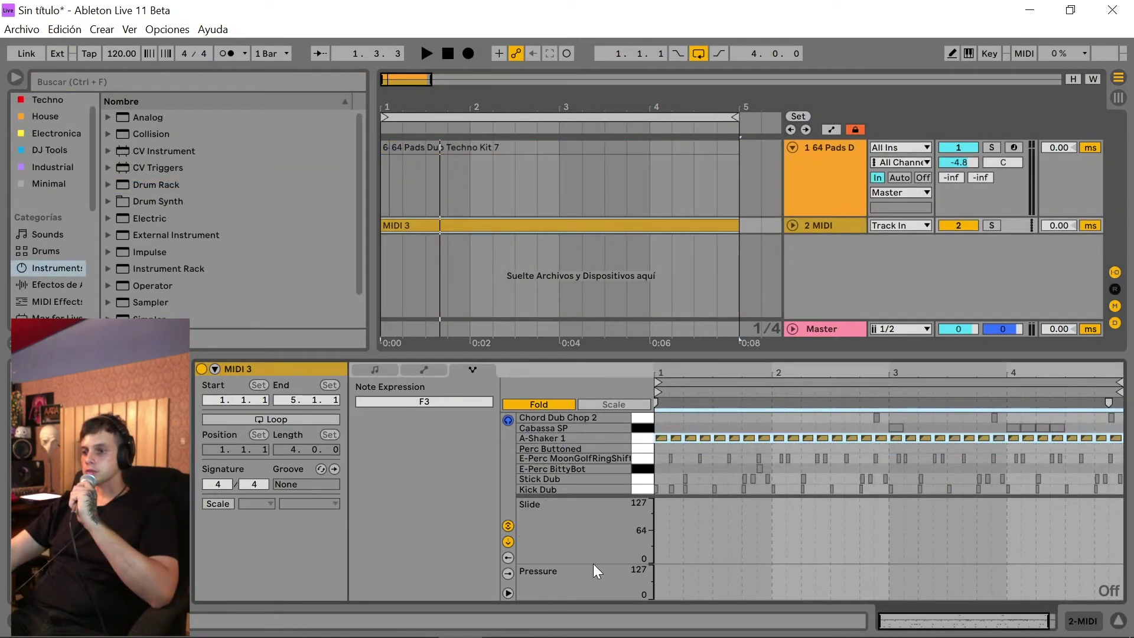
{"action": "mouse_move", "coordinate": [605, 572]}
{"action": "left_mouse_down"}
{"action": "mouse_move", "coordinate": [604, 511]}
{"action": "mouse_move", "coordinate": [595, 577]}
{"action": "left_mouse_up"}
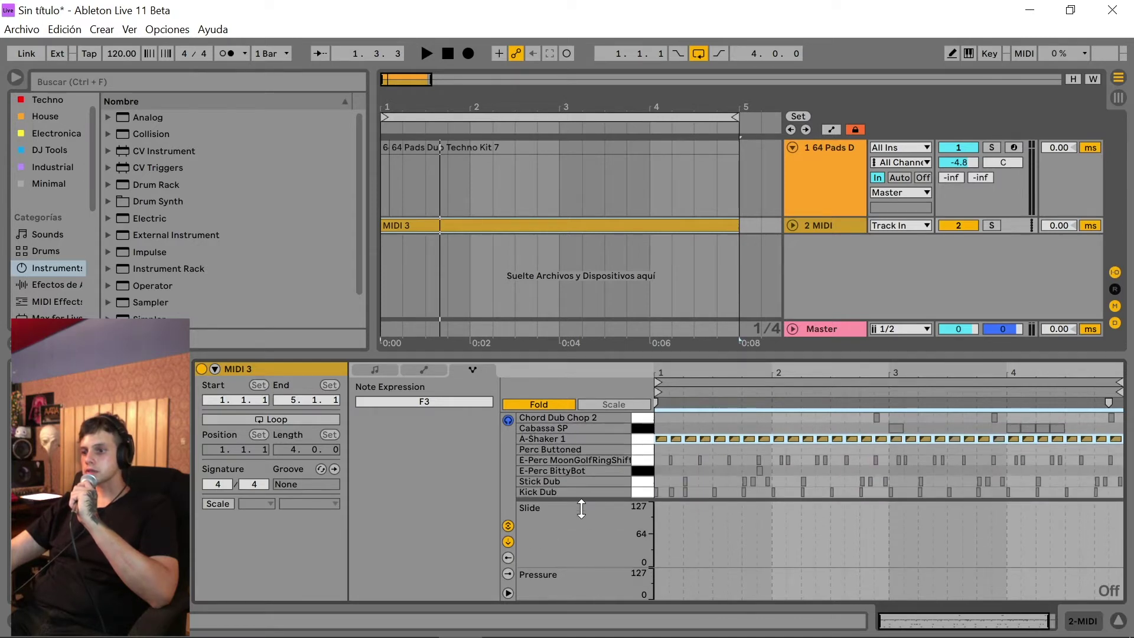
{"action": "left_click_drag", "start_coordinate": [583, 502], "coordinate": [584, 543]}
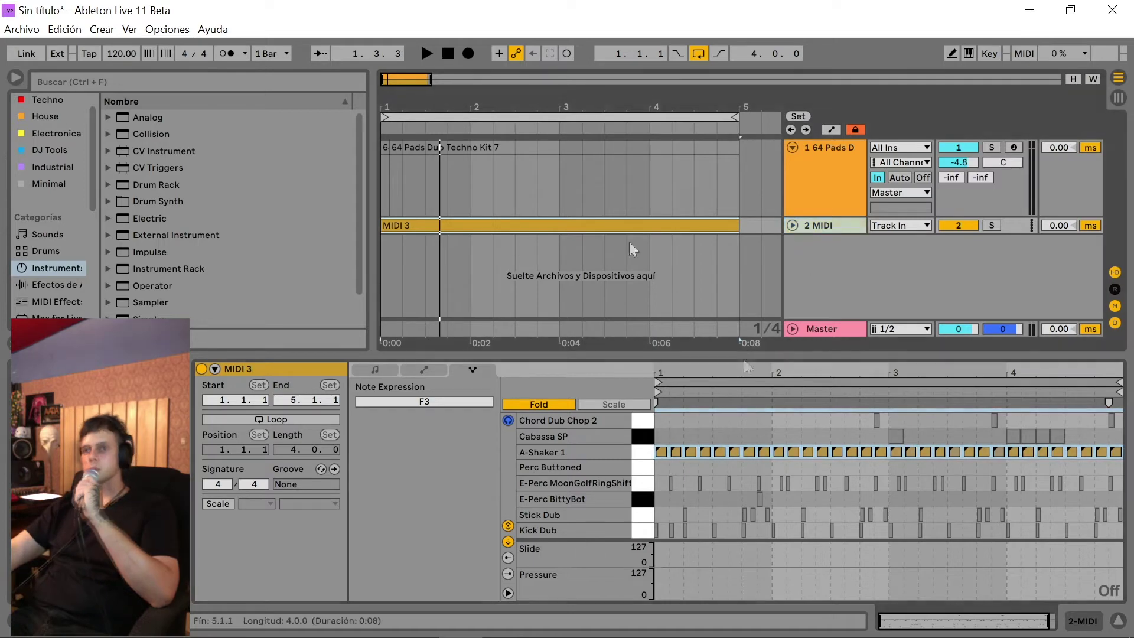
- Add the Wavetable instrument on a new track, unfold the track and create a MIDI clip spanning bars 1 to 5
{"action": "scroll", "coordinate": [197, 235], "scroll_direction": "down", "scroll_amount": 2}
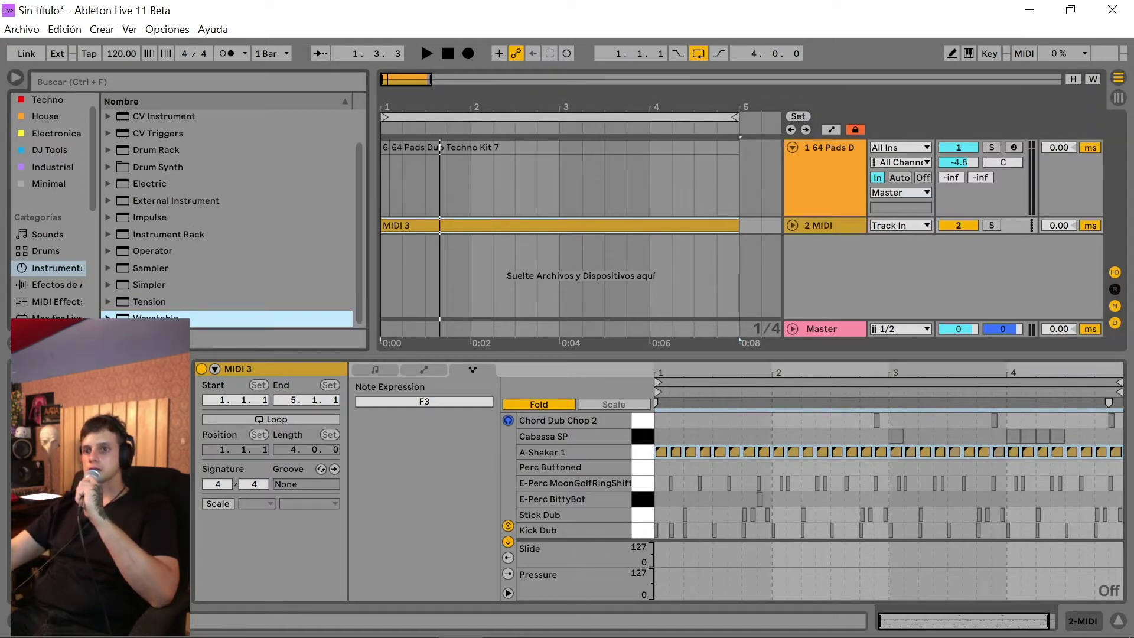
{"action": "left_click_drag", "start_coordinate": [445, 328], "coordinate": [781, 294]}
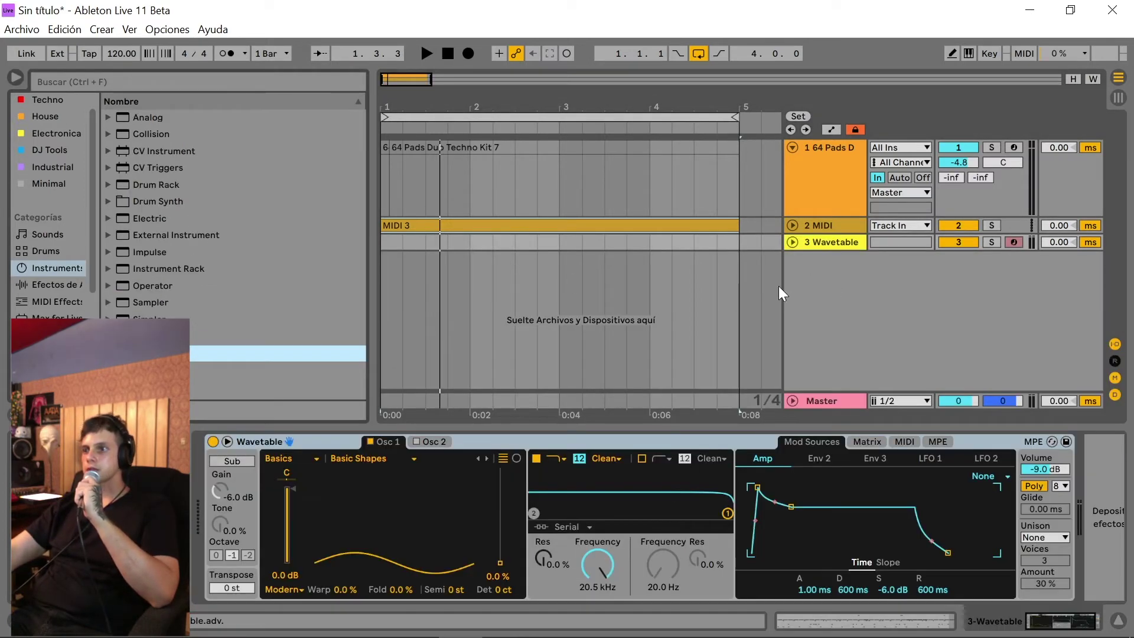
{"action": "left_click", "coordinate": [794, 245]}
{"action": "double_click", "coordinate": [394, 255]}
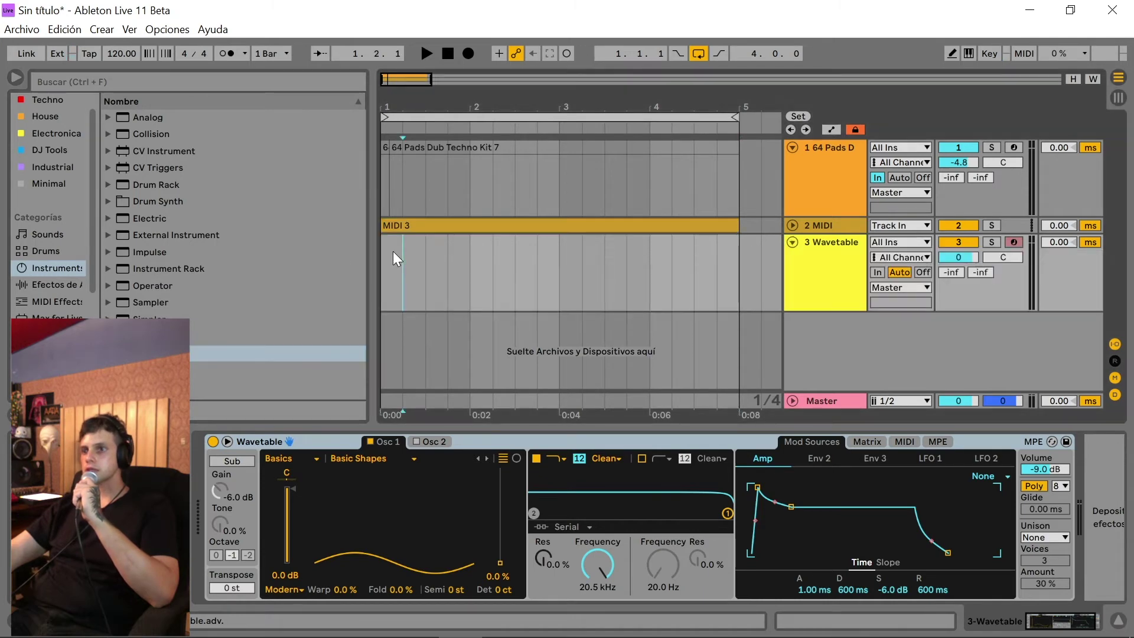
{"action": "left_click_drag", "start_coordinate": [400, 242], "coordinate": [718, 243]}
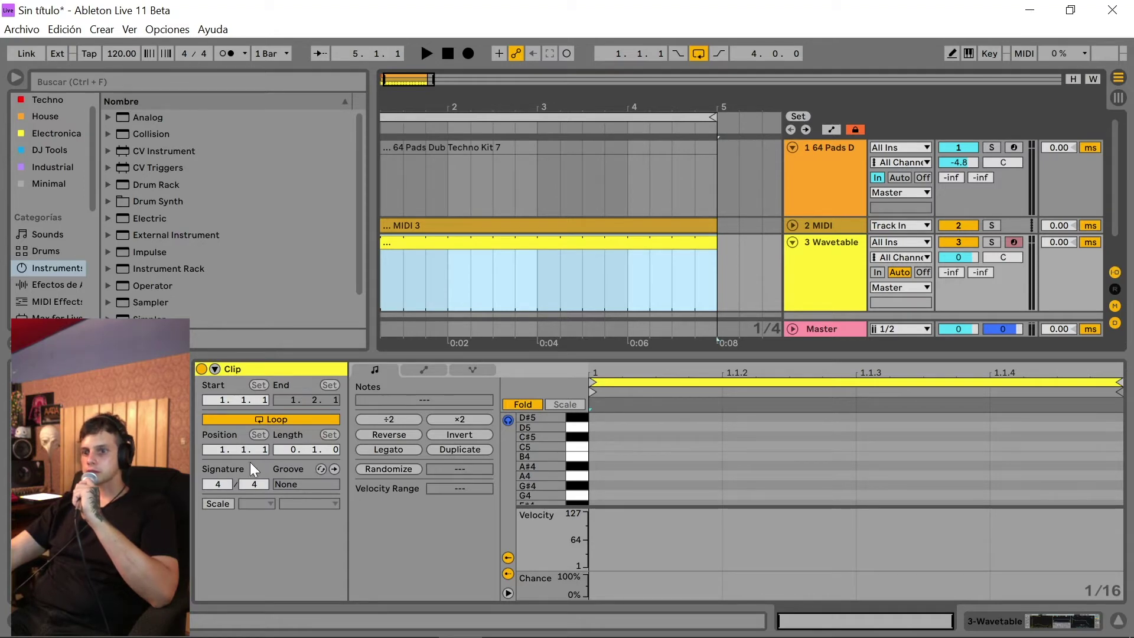
- Turn off looping for the Wavetable clip and set its end to bar 5
{"action": "left_click", "coordinate": [285, 449]}
{"action": "left_click", "coordinate": [290, 420]}
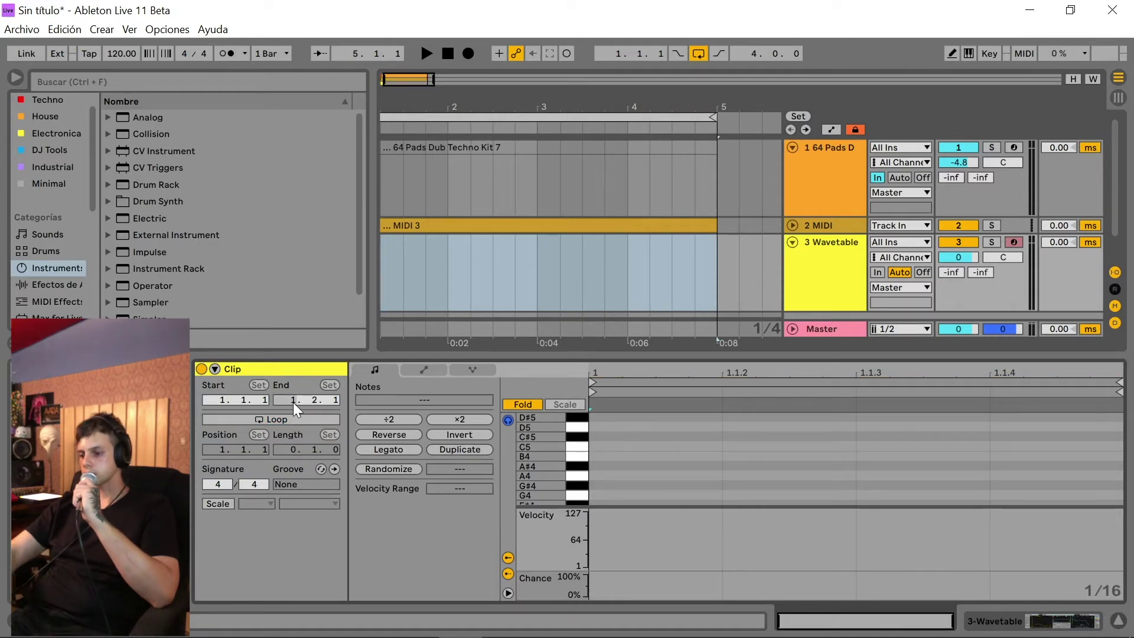
{"action": "type", "text": "4"}
{"action": "key", "text": "Return"}
{"action": "type", "text": "5"}
{"action": "key", "text": "Return"}
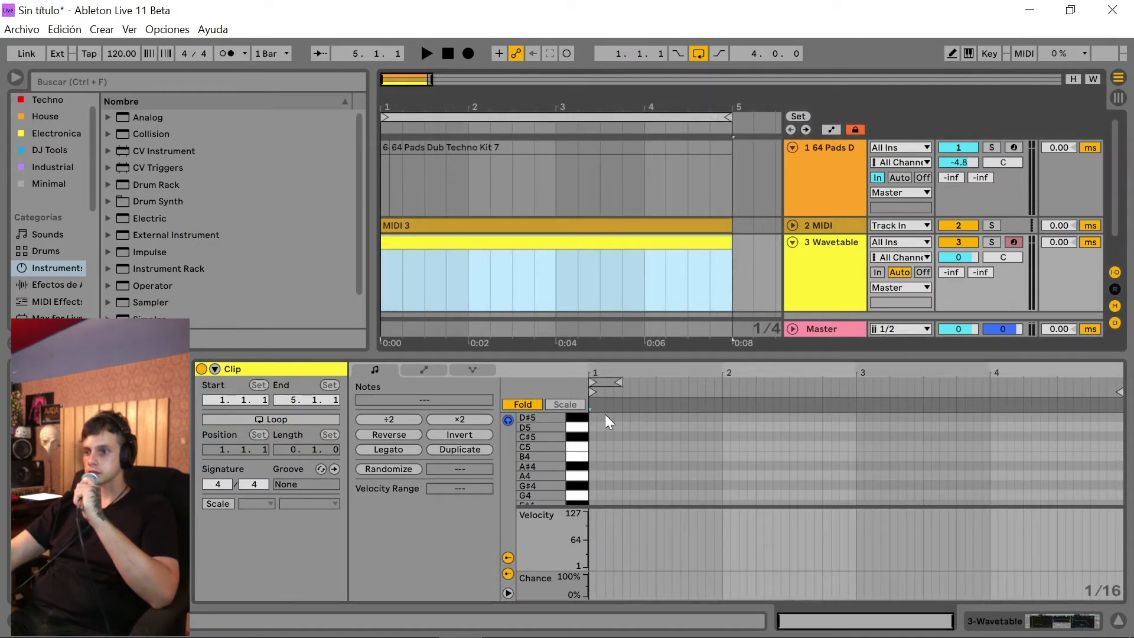
- Draw a C3 note in the Wavetable clip, stretched over the full four bars
{"action": "scroll", "coordinate": [582, 466], "scroll_direction": "down", "scroll_amount": 3}
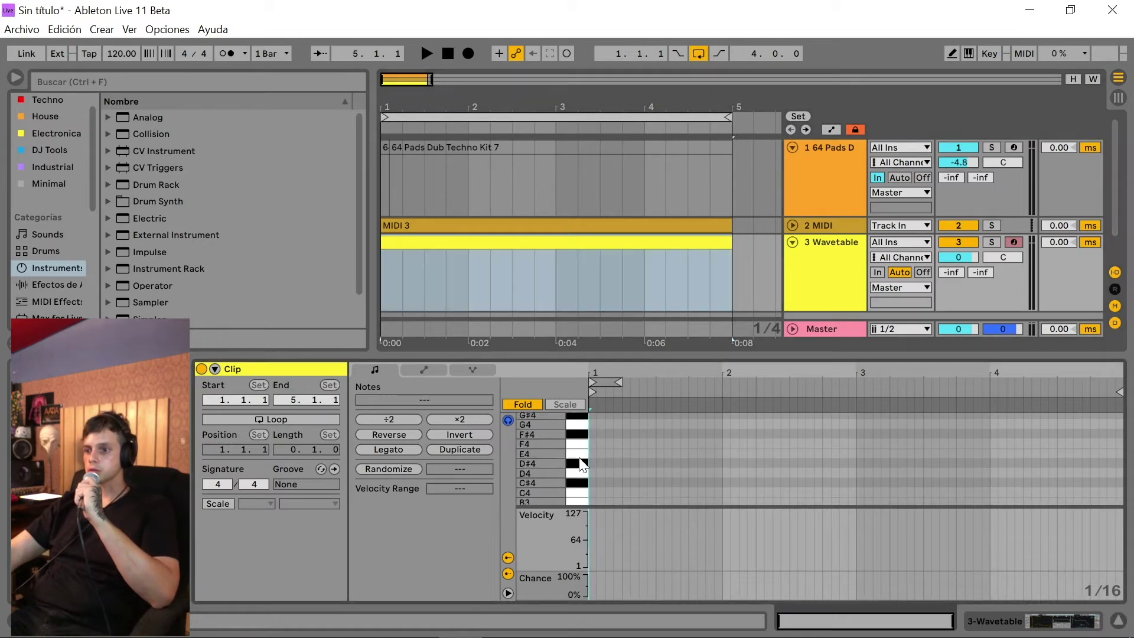
{"action": "scroll", "coordinate": [582, 470], "scroll_direction": "down", "scroll_amount": 6}
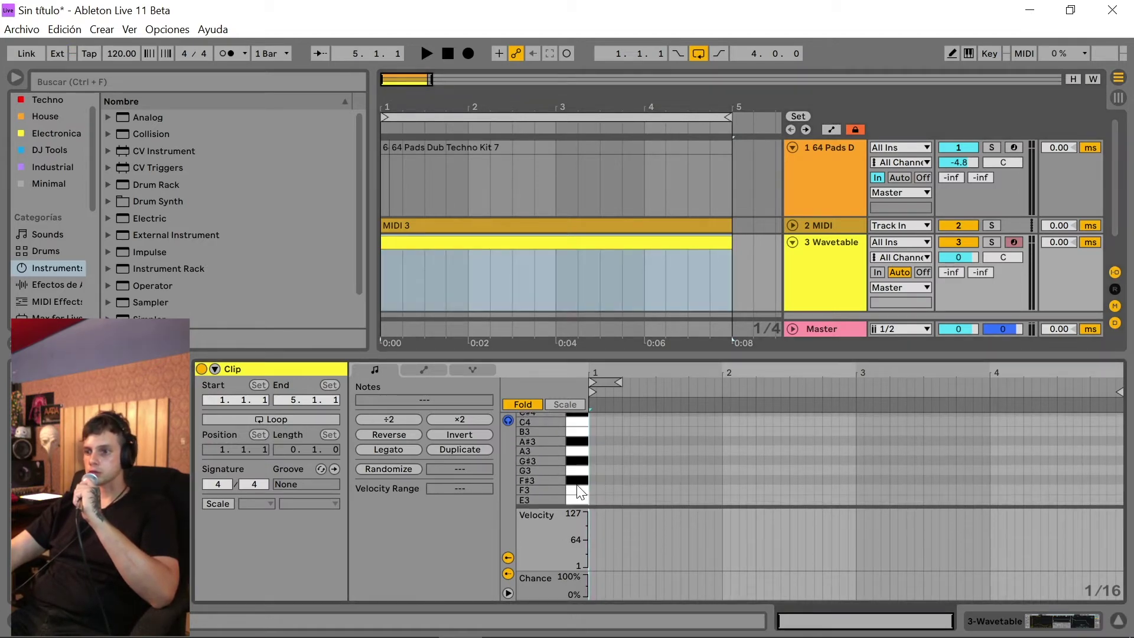
{"action": "scroll", "coordinate": [579, 491], "scroll_direction": "up", "scroll_amount": 2}
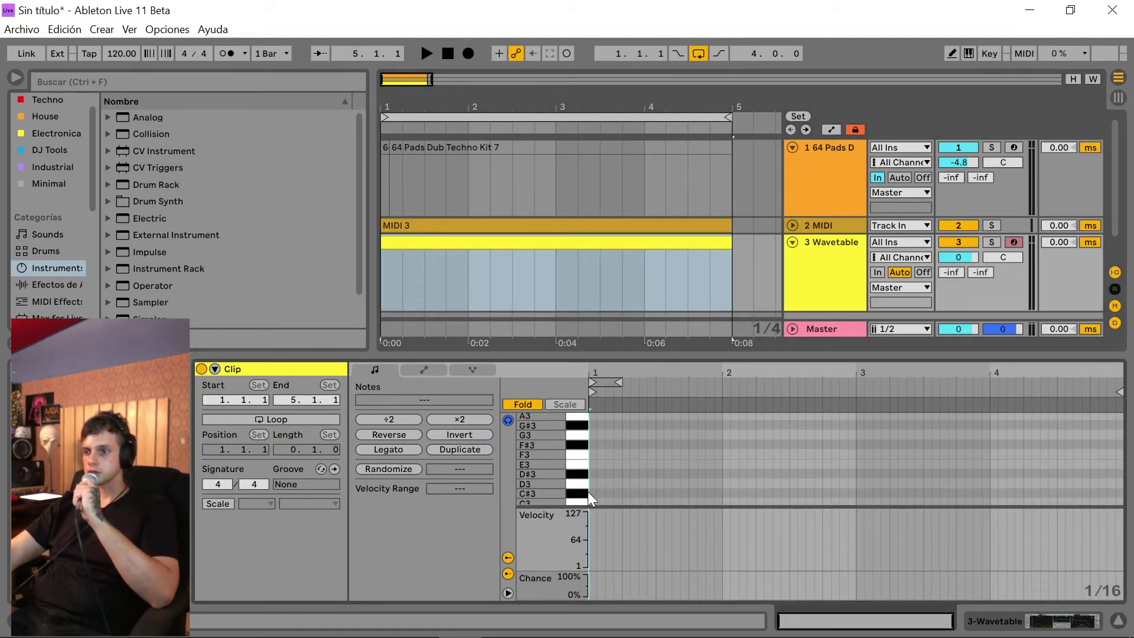
{"action": "scroll", "coordinate": [582, 502], "scroll_direction": "down", "scroll_amount": 1}
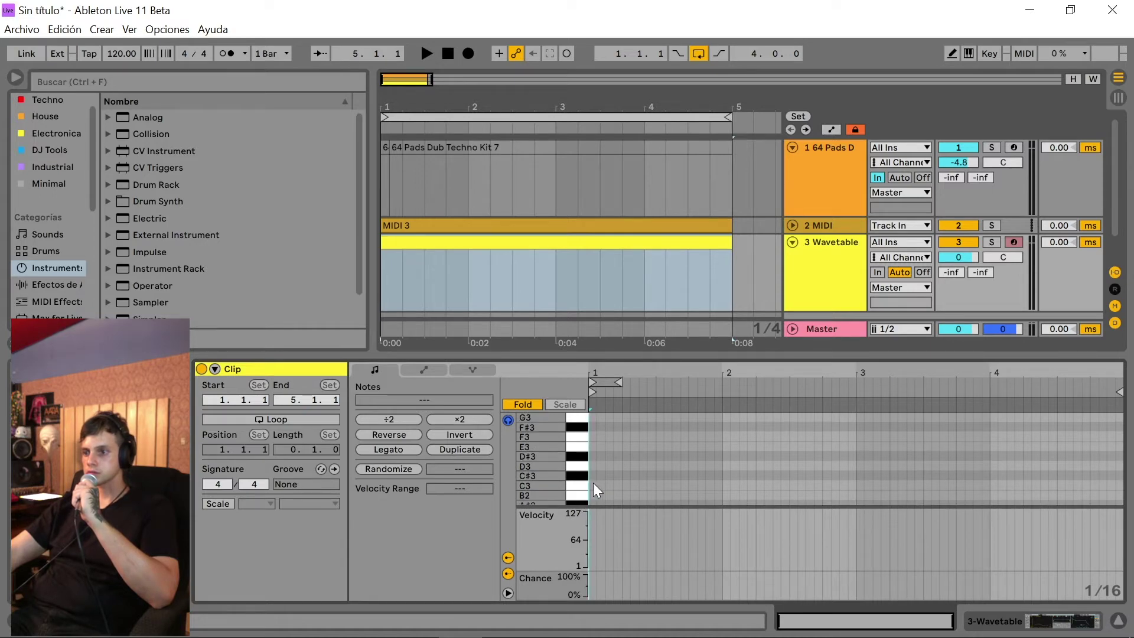
{"action": "left_click", "coordinate": [593, 485]}
{"action": "left_click_drag", "start_coordinate": [593, 485], "coordinate": [1033, 503]}
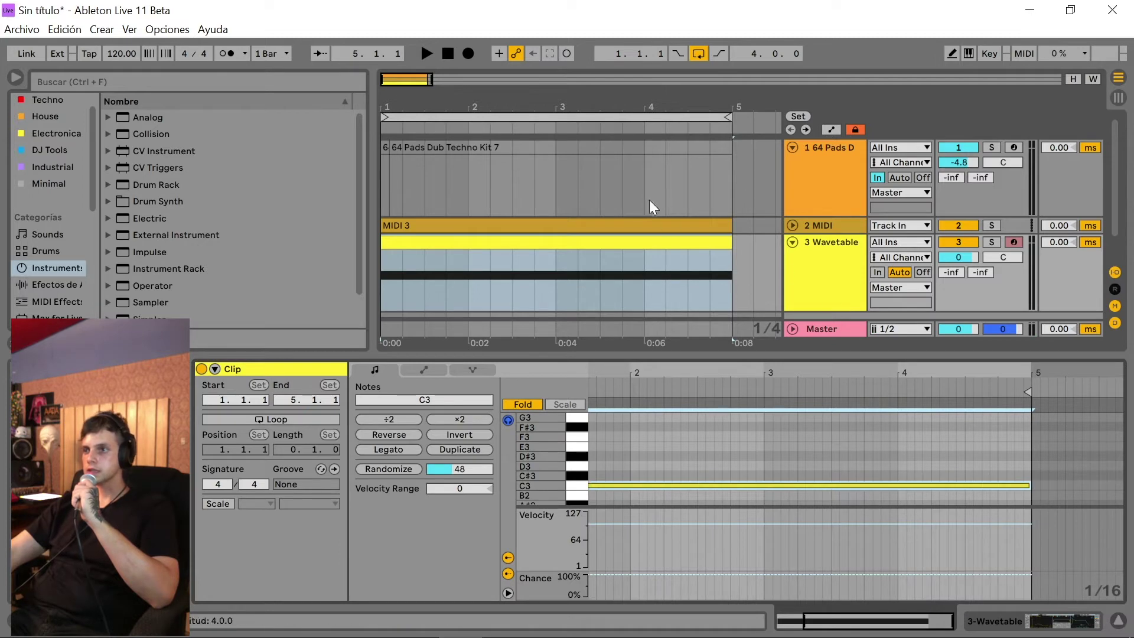
- Preview Wavetable presets including Dark State and Descenting Dreams, load Drunken Flutters.adg onto the Wavetable track and reopen its clip
{"action": "left_click_drag", "start_coordinate": [418, 81], "coordinate": [824, 87]}
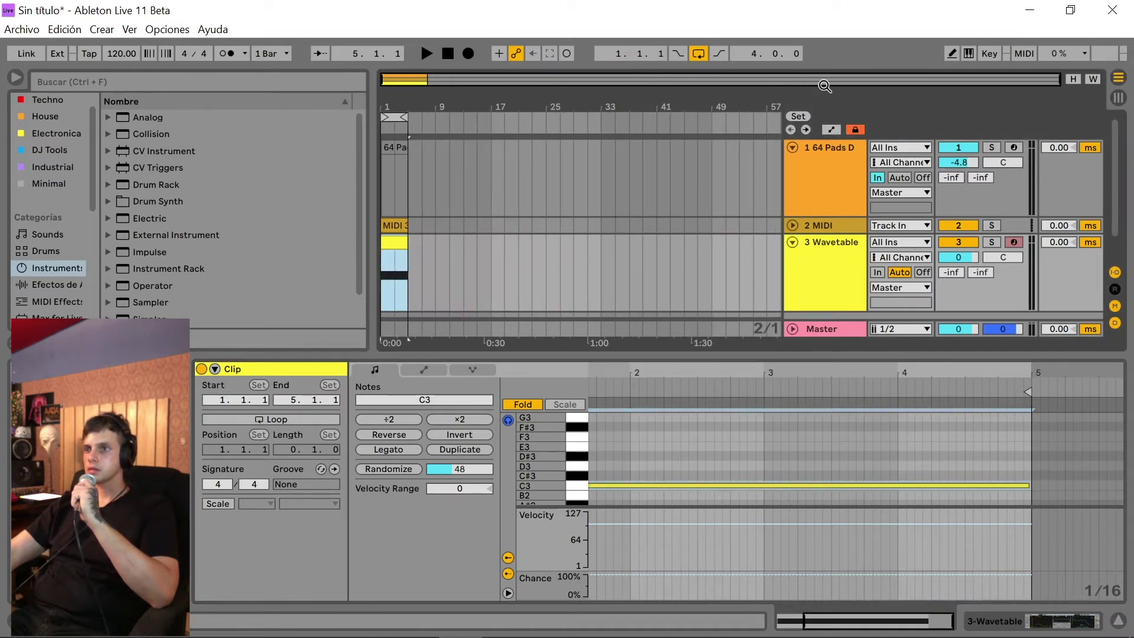
{"action": "left_click_drag", "start_coordinate": [389, 83], "coordinate": [389, 195]}
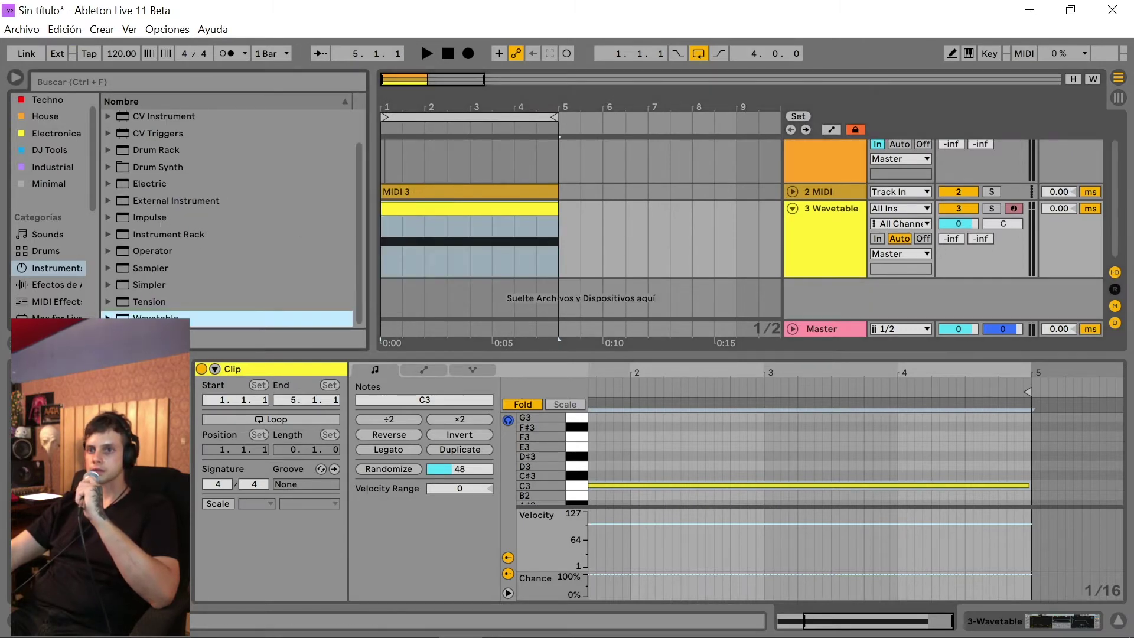
{"action": "left_click", "coordinate": [108, 319]}
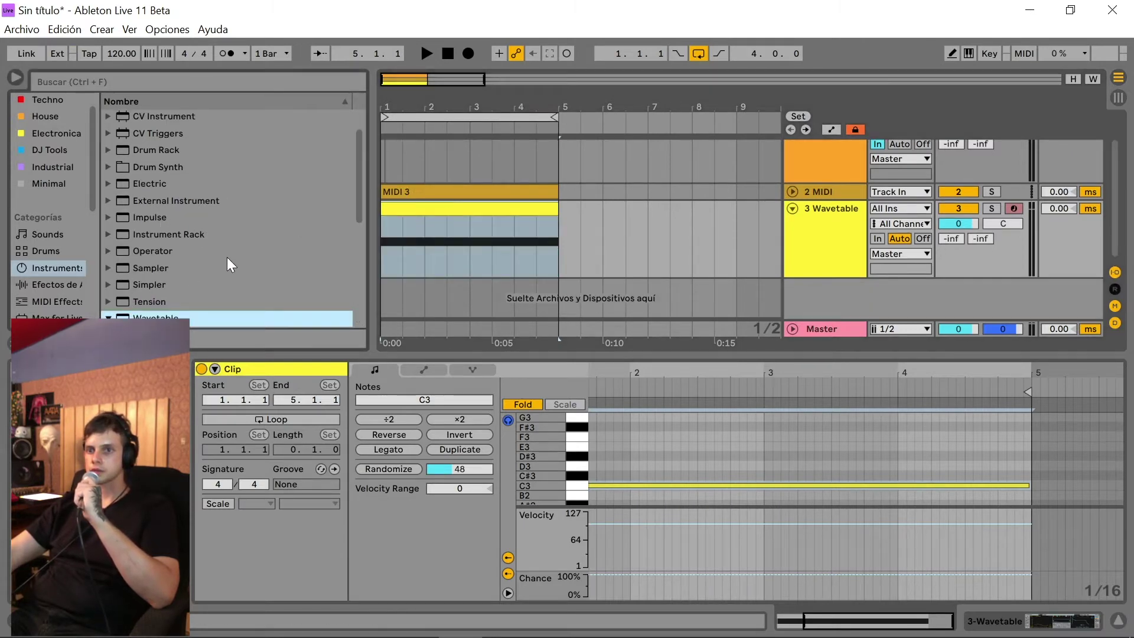
{"action": "left_click", "coordinate": [116, 161]}
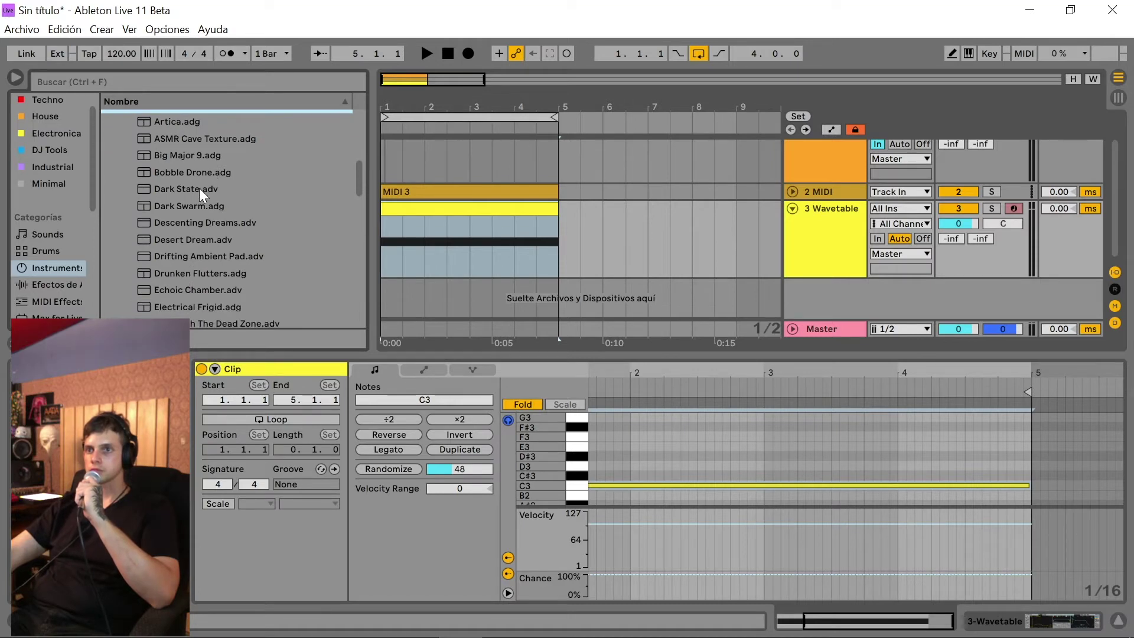
{"action": "left_click", "coordinate": [199, 189]}
{"action": "left_click", "coordinate": [208, 223]}
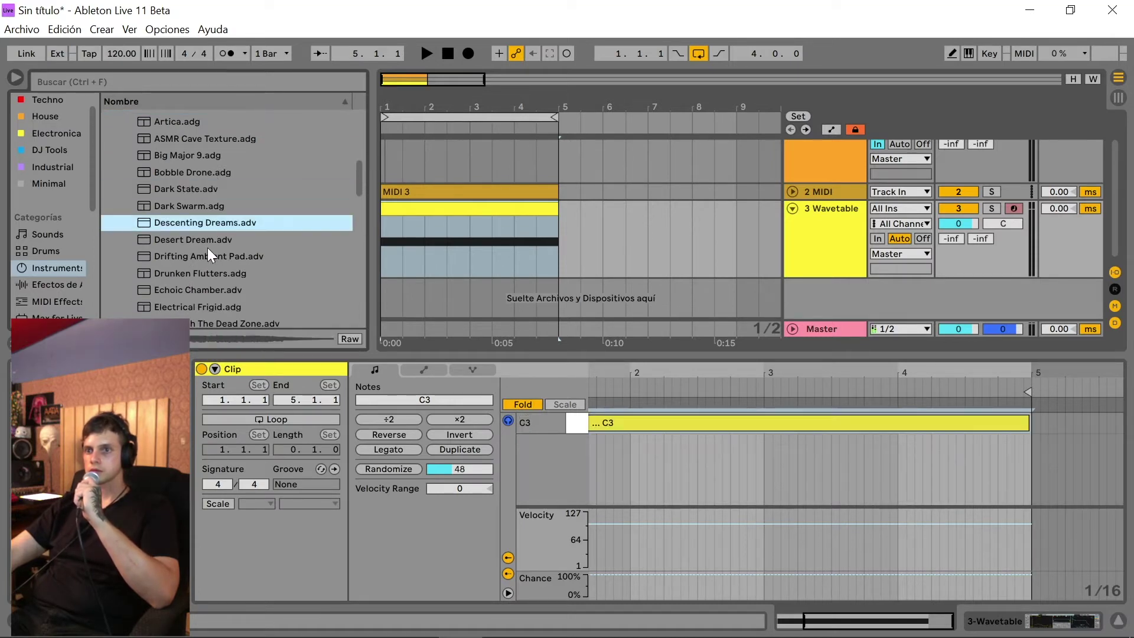
{"action": "scroll", "coordinate": [226, 220], "scroll_direction": "down", "scroll_amount": 1}
{"action": "left_click", "coordinate": [197, 206]}
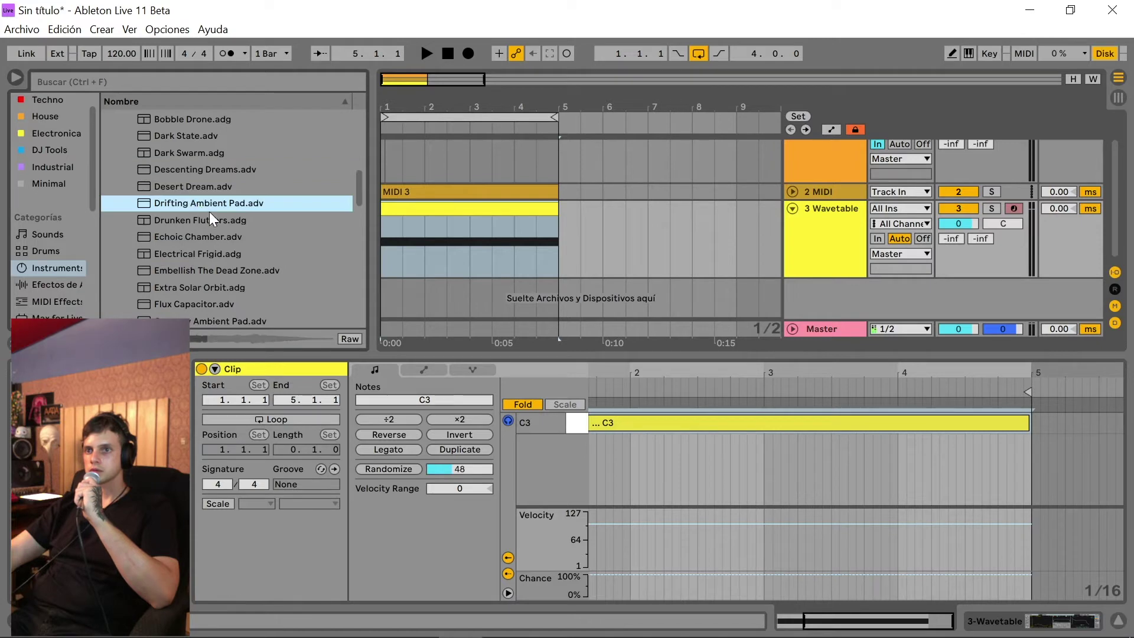
{"action": "left_click", "coordinate": [230, 225]}
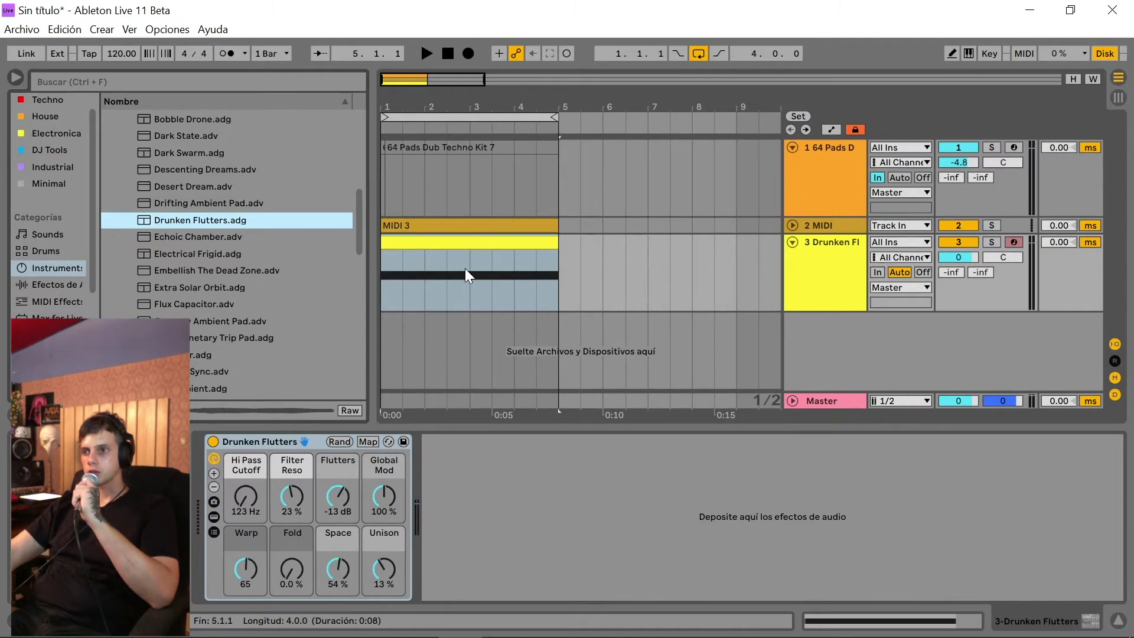
{"action": "double_click", "coordinate": [463, 241]}
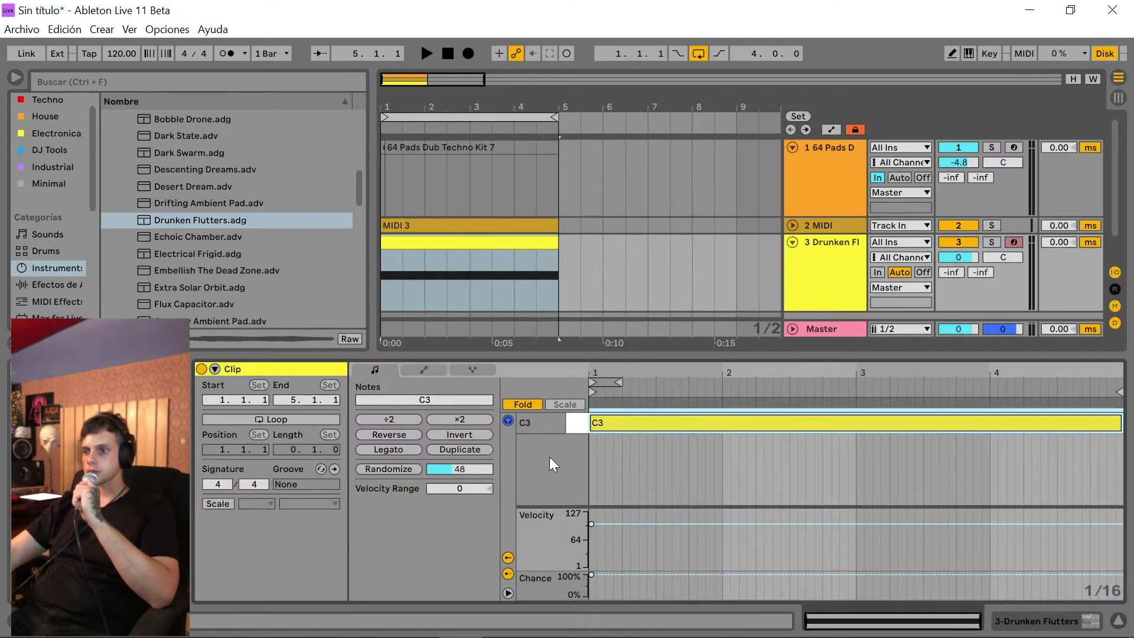
- Draw note expression across the C3 note: Slide rising from 0 to near maximum, and Pressure falling from near maximum to 0
{"action": "left_click", "coordinate": [468, 368]}
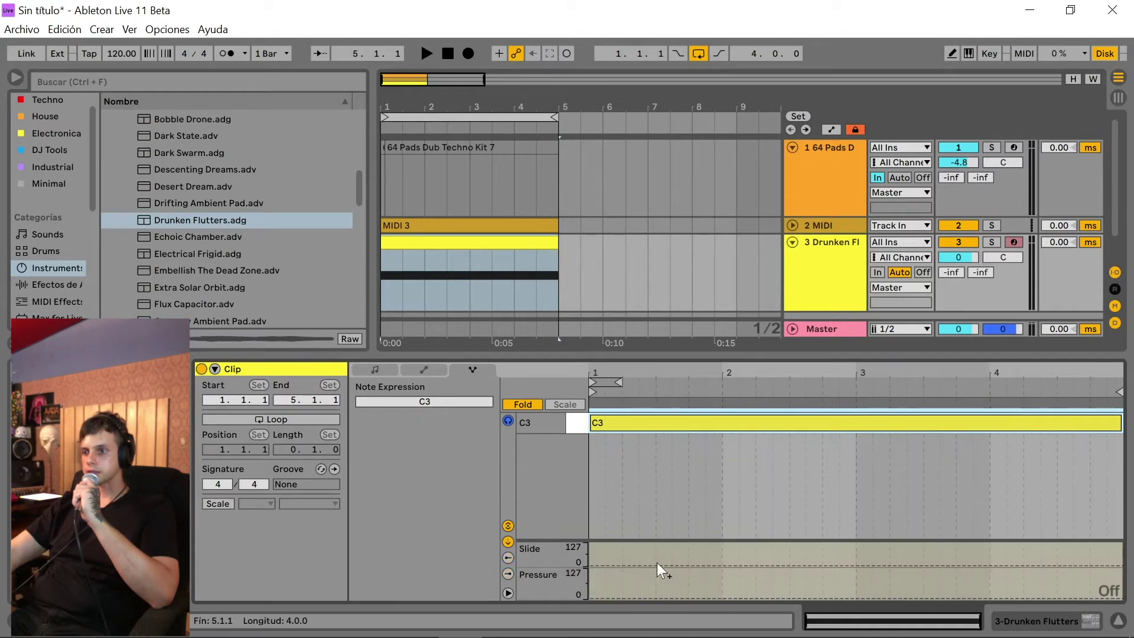
{"action": "left_click", "coordinate": [593, 566]}
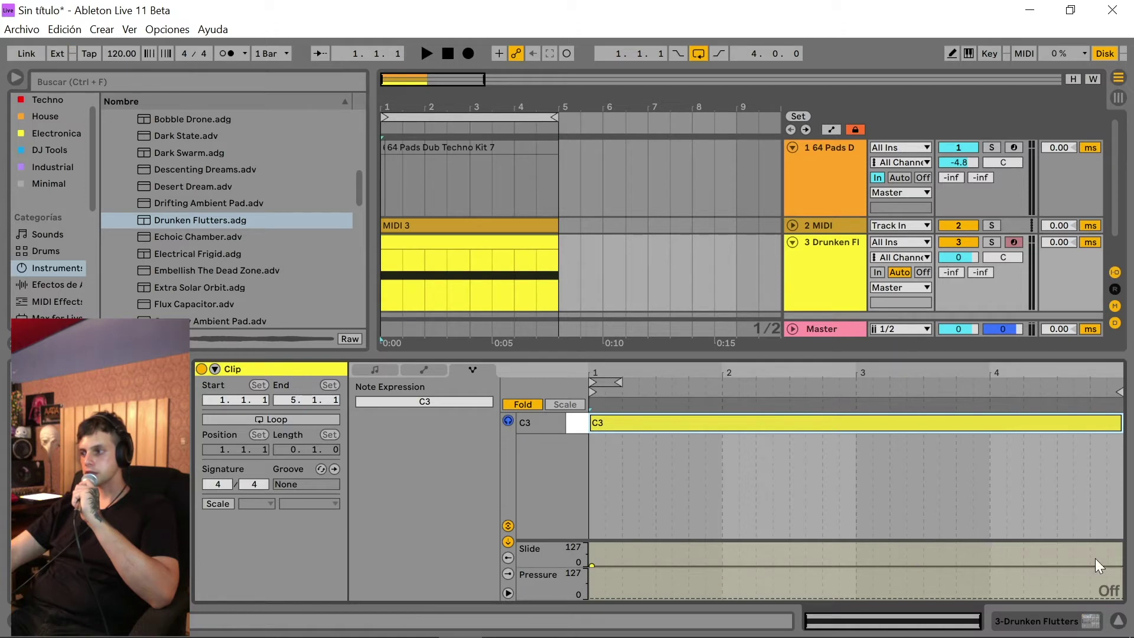
{"action": "left_click_drag", "start_coordinate": [1109, 565], "coordinate": [1116, 545]}
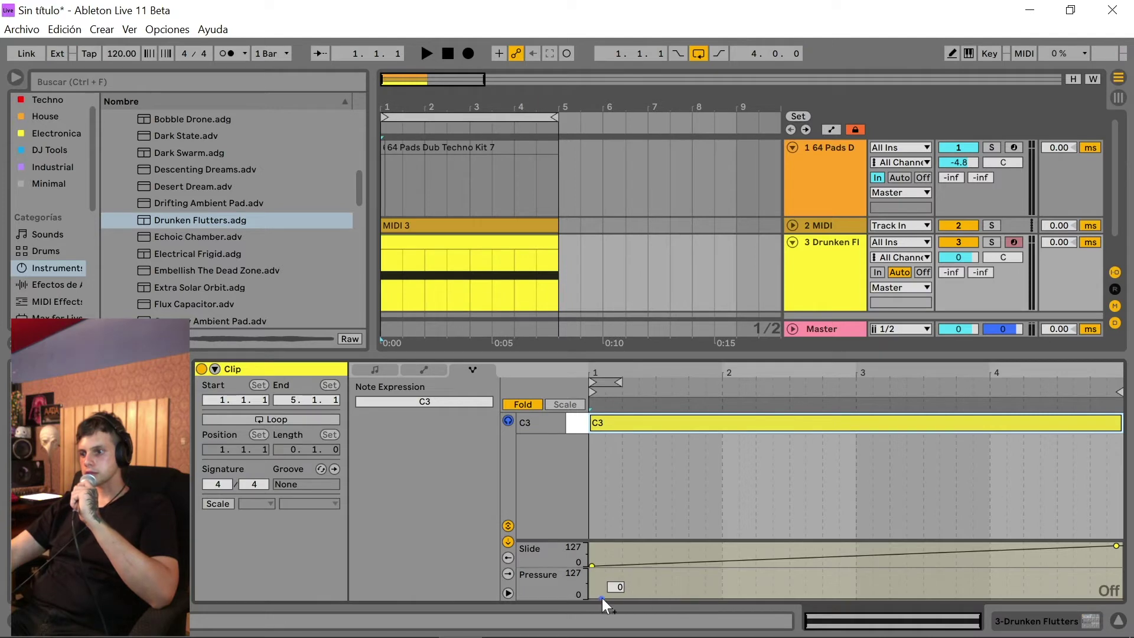
{"action": "left_click_drag", "start_coordinate": [603, 598], "coordinate": [605, 570]}
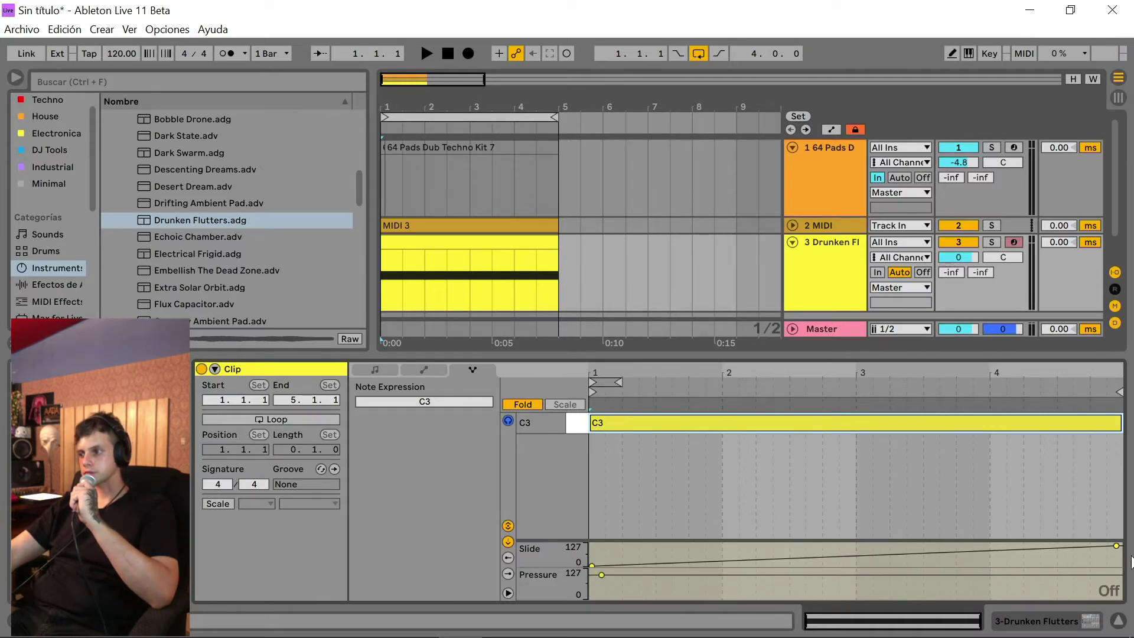
{"action": "left_click_drag", "start_coordinate": [1122, 575], "coordinate": [1121, 598]}
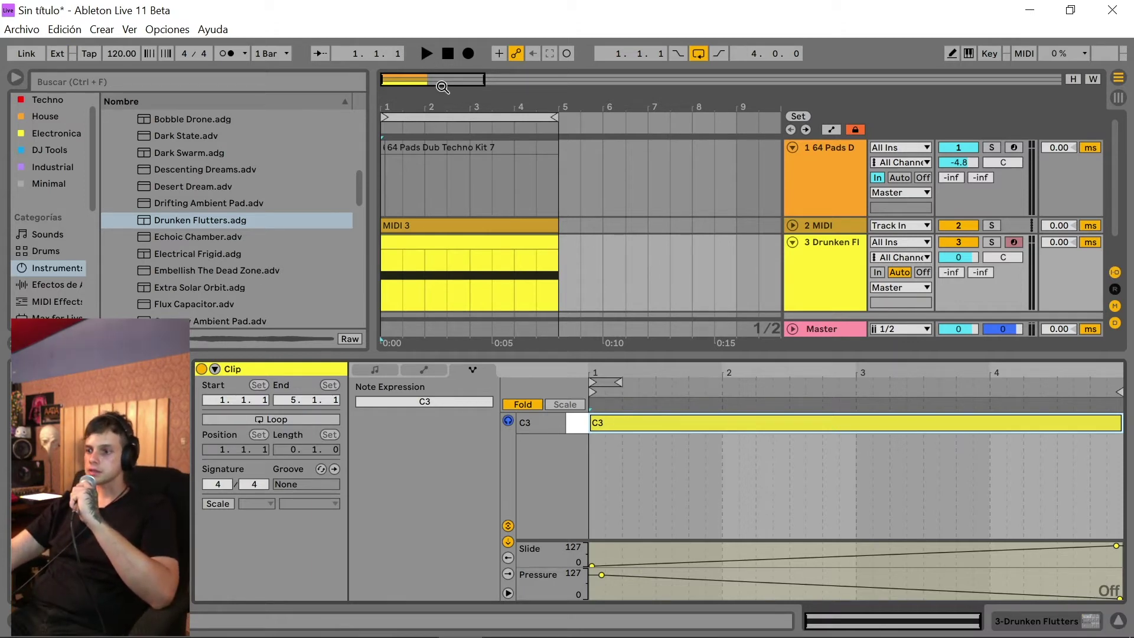
- Play the arrangement to hear the Slide and Pressure curves, and return the clip to its note properties
{"action": "left_click", "coordinate": [425, 53]}
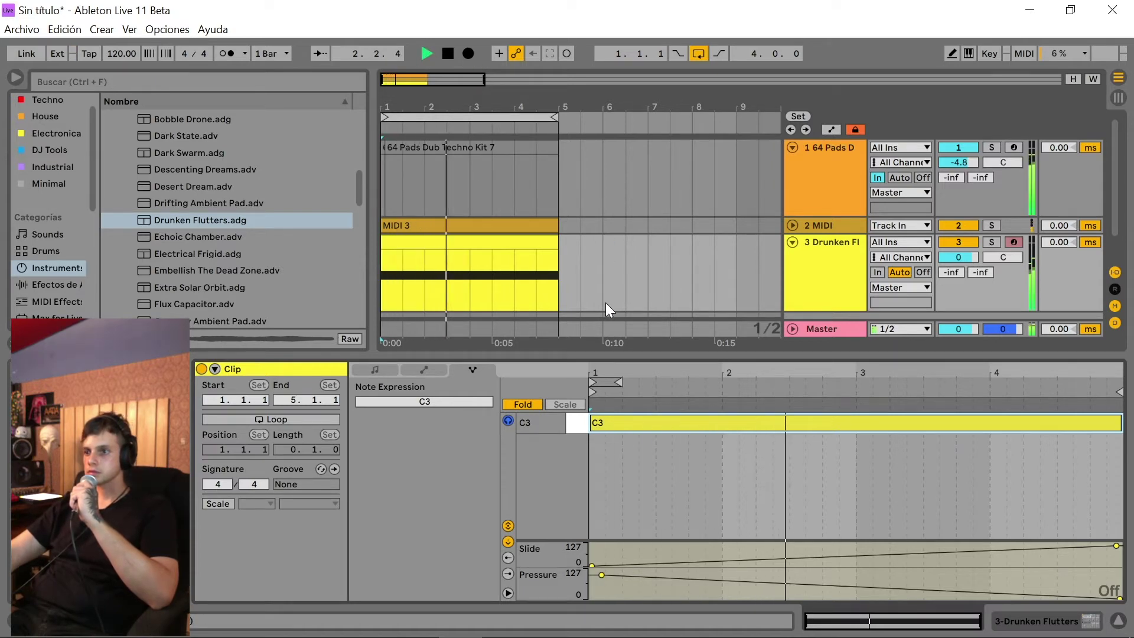
{"action": "scroll", "coordinate": [484, 257], "scroll_direction": "down", "scroll_amount": 1}
{"action": "scroll", "coordinate": [488, 250], "scroll_direction": "up", "scroll_amount": 1}
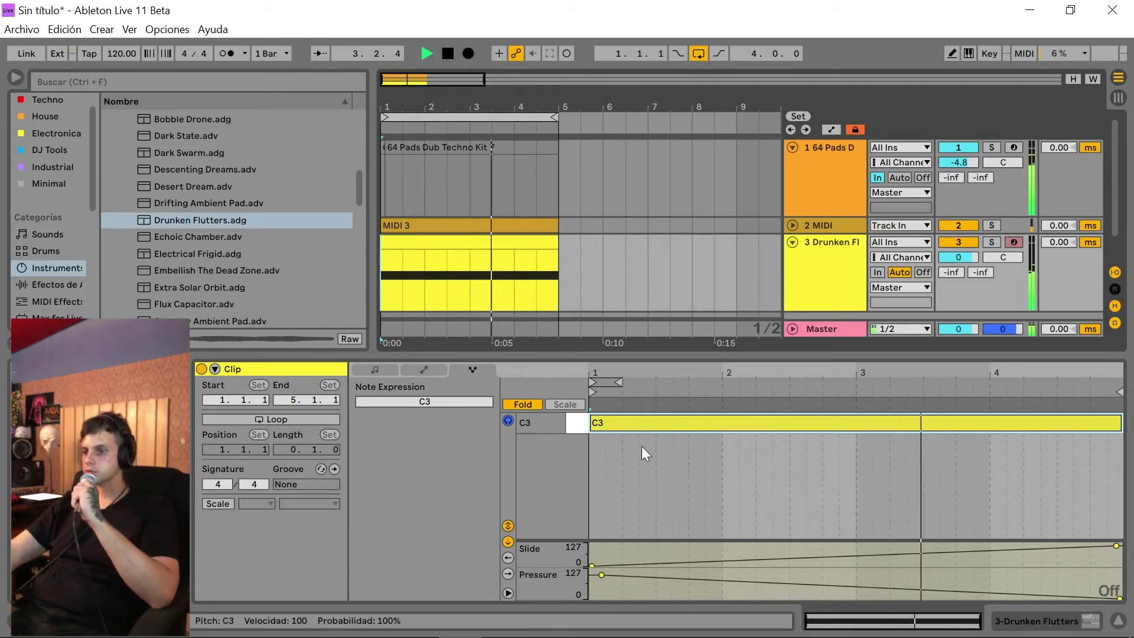
{"action": "left_click", "coordinate": [384, 371]}
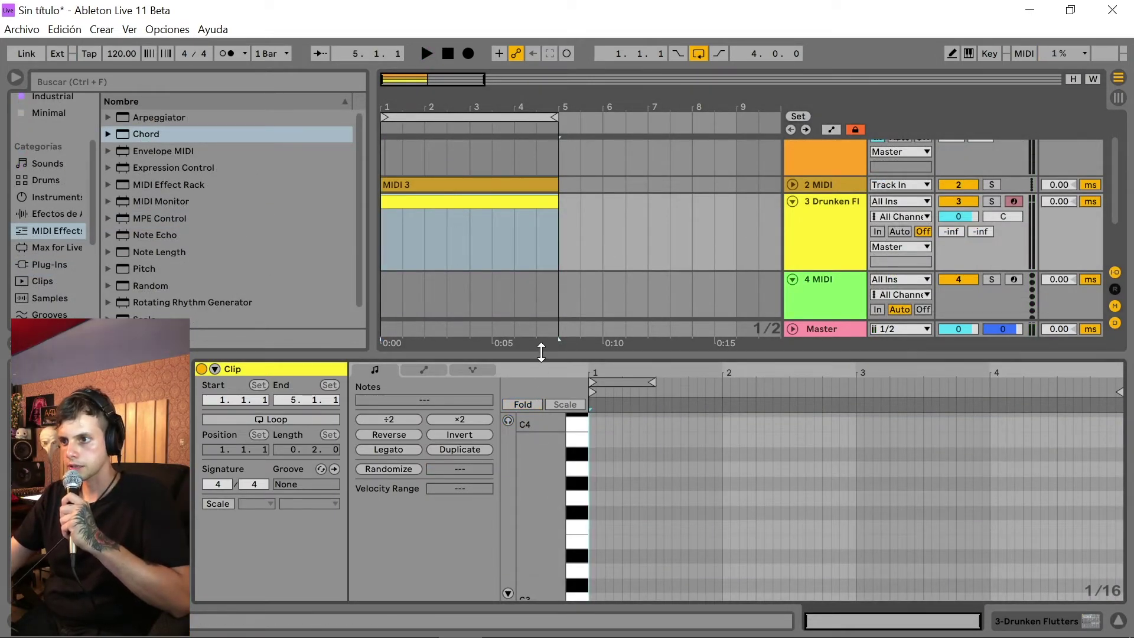
- Enlarge the clip editor and examine the sharp and flat naming options for the piano roll keys
{"action": "mouse_move", "coordinate": [544, 334]}
{"action": "left_mouse_down"}
{"action": "mouse_move", "coordinate": [550, 290]}
{"action": "mouse_move", "coordinate": [551, 313]}
{"action": "left_mouse_up"}
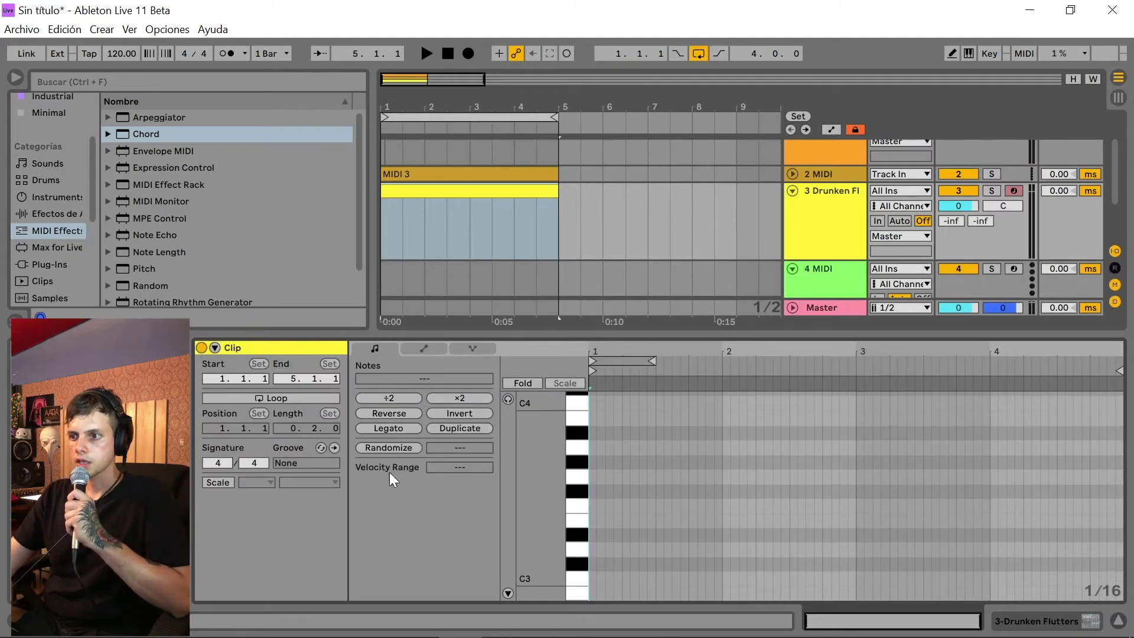
{"action": "right_click", "coordinate": [578, 450]}
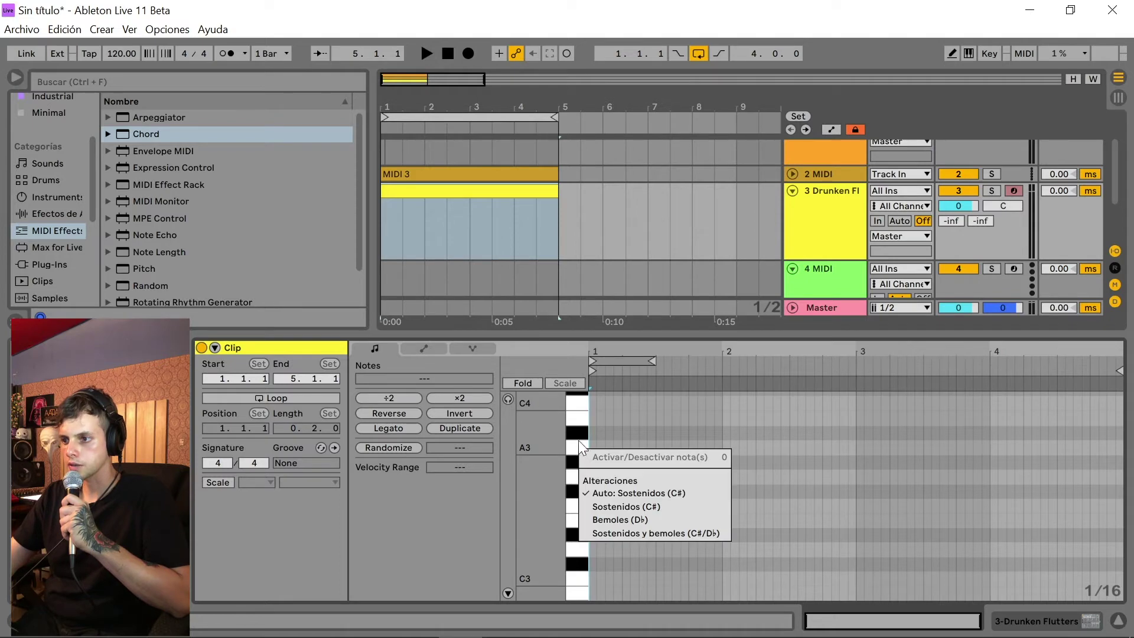
{"action": "right_click", "coordinate": [578, 421]}
{"action": "left_click", "coordinate": [567, 533]}
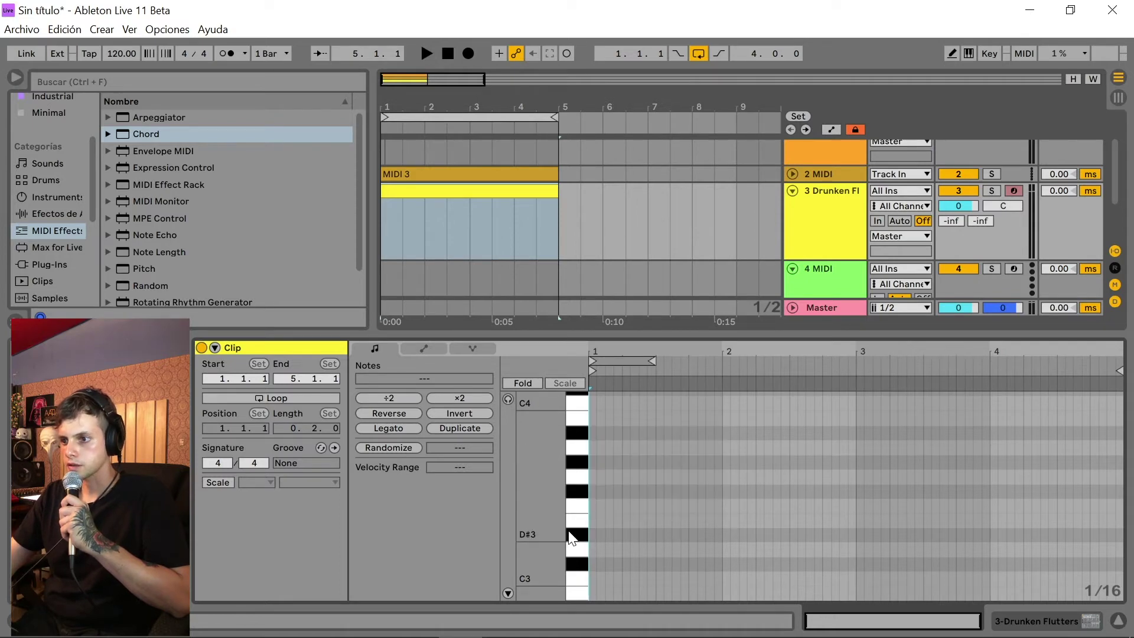
{"action": "right_click", "coordinate": [569, 526]}
{"action": "left_click", "coordinate": [568, 454]}
{"action": "right_click", "coordinate": [571, 441]}
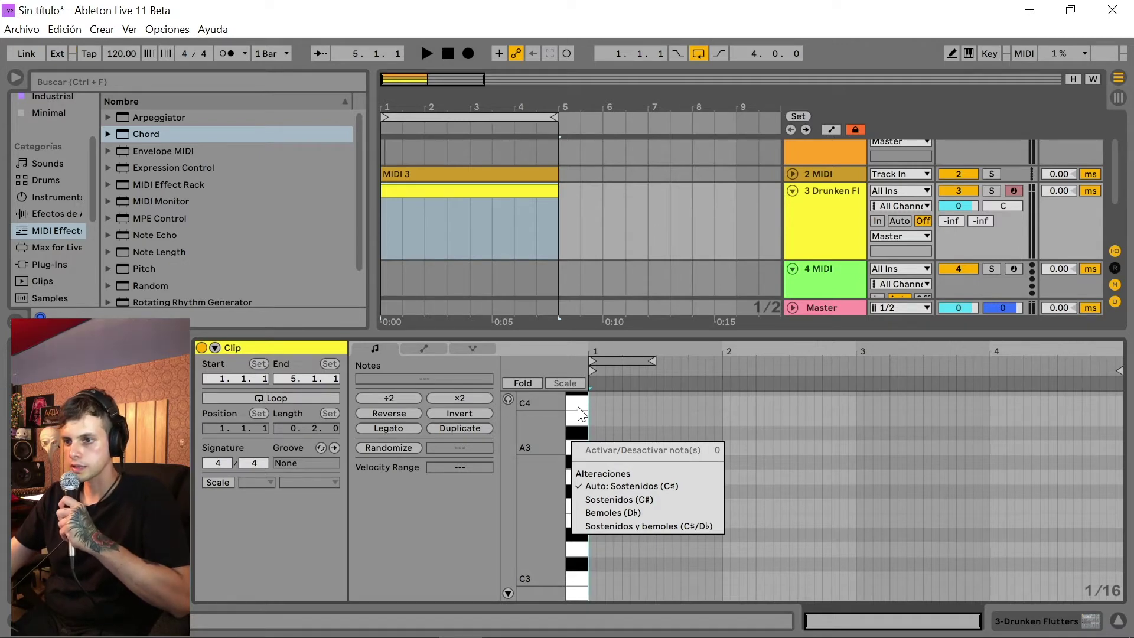
{"action": "left_click", "coordinate": [478, 523]}
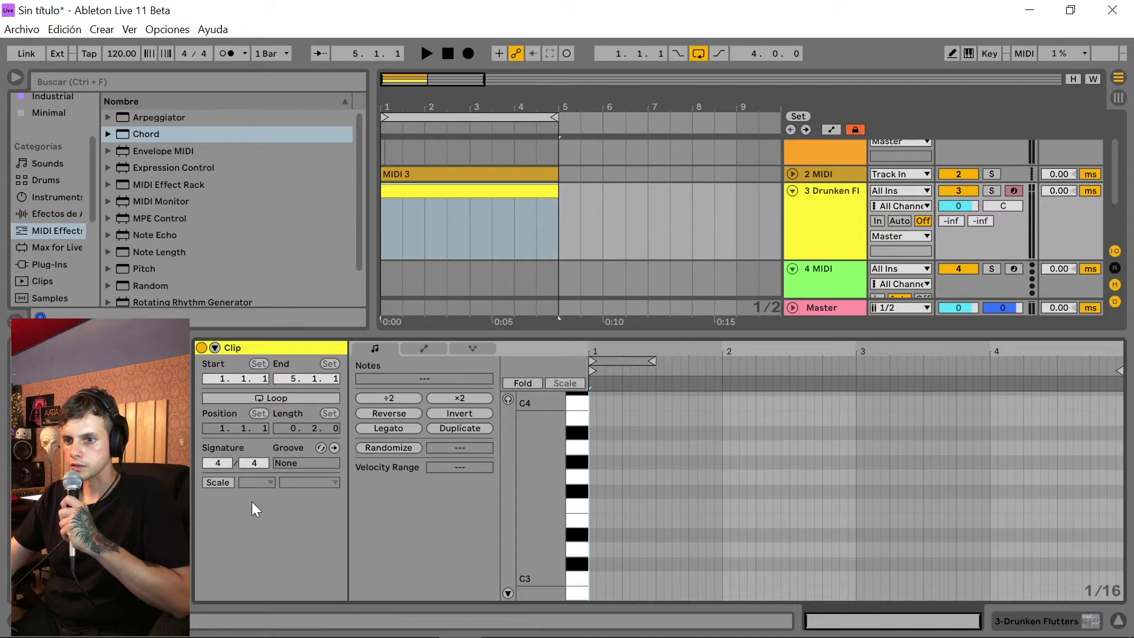
- Enable the clip's scale, set it to C Harmonic Major and limit the piano roll to the notes in that scale
{"action": "left_click", "coordinate": [219, 483]}
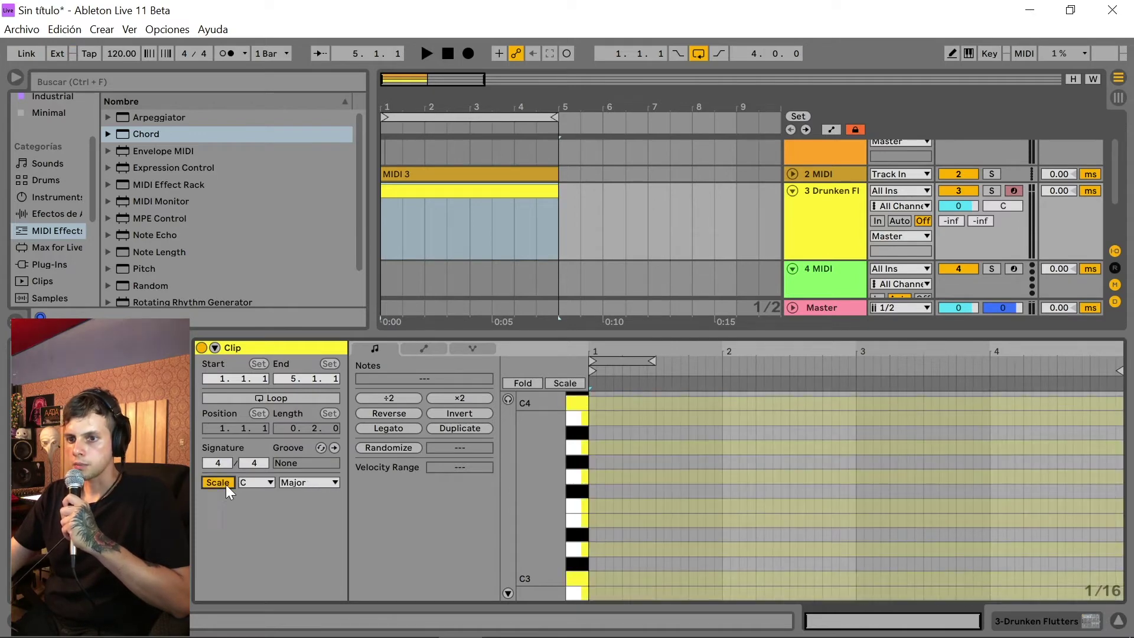
{"action": "left_click", "coordinate": [269, 481]}
{"action": "left_click", "coordinate": [270, 481]}
{"action": "left_click", "coordinate": [327, 483]}
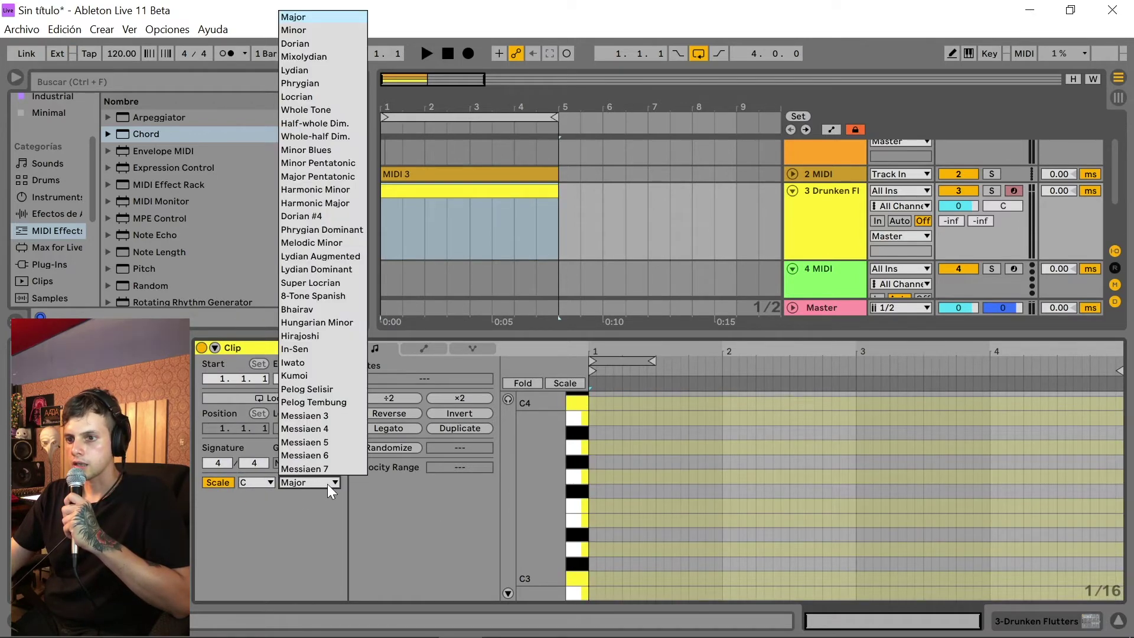
{"action": "left_click", "coordinate": [342, 203]}
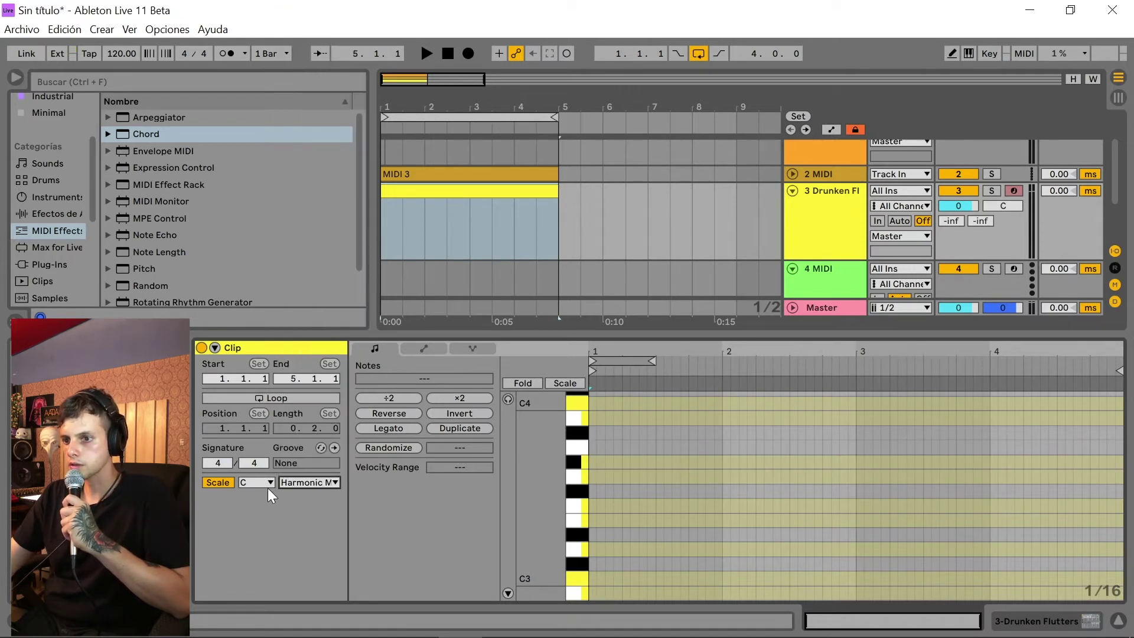
{"action": "left_click", "coordinate": [577, 381]}
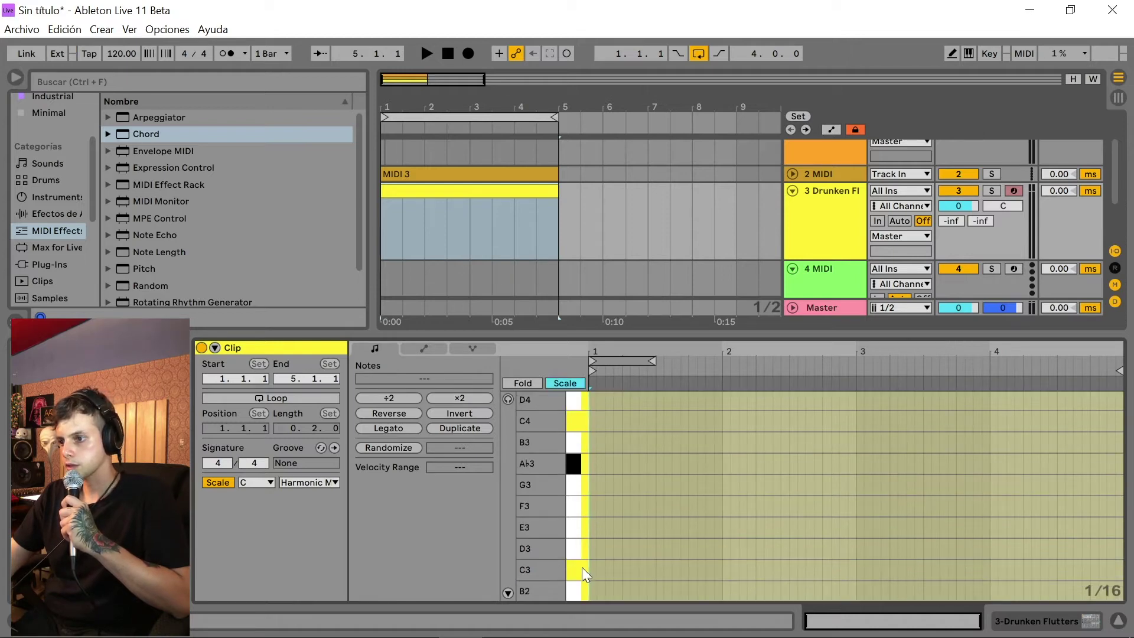
{"action": "left_click_drag", "start_coordinate": [579, 407], "coordinate": [580, 608]}
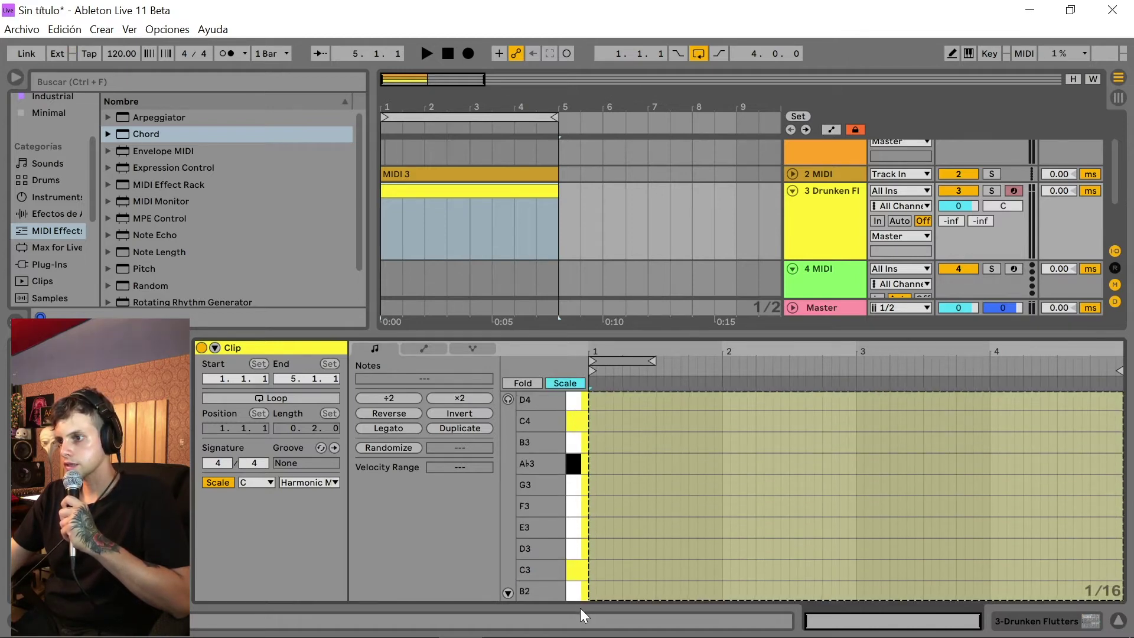
{"action": "left_click_drag", "start_coordinate": [576, 422], "coordinate": [593, 612]}
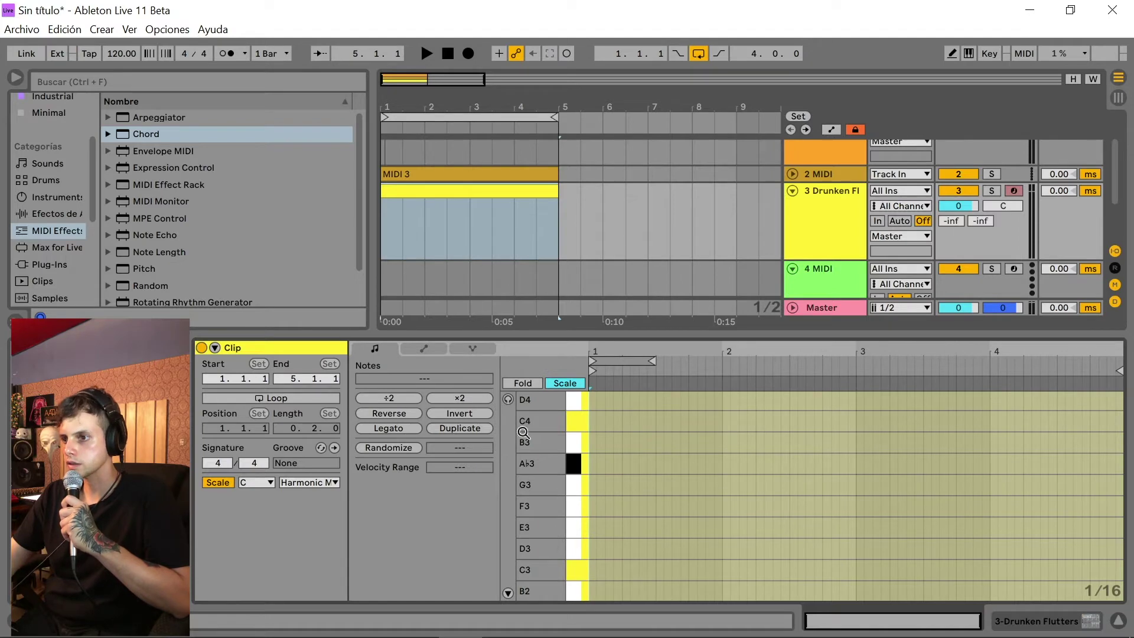
- Turn on note preview, change the clip's scale to Lydian and audition the scale's keys upward from C3
{"action": "left_click", "coordinate": [506, 400]}
{"action": "left_click", "coordinate": [334, 481]}
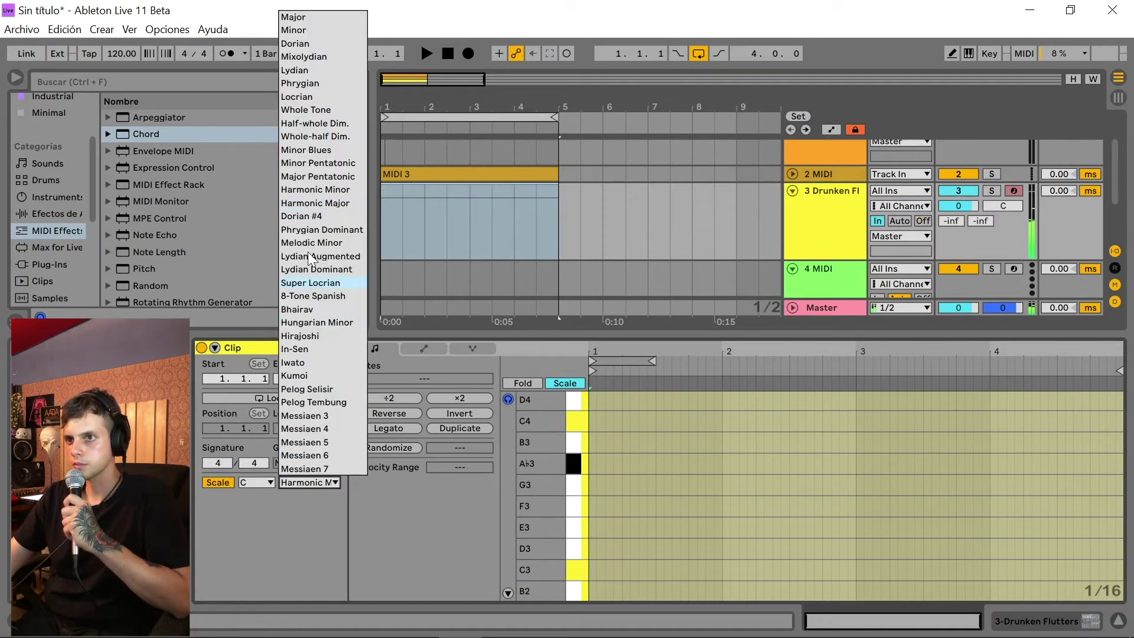
{"action": "left_click", "coordinate": [323, 72]}
{"action": "left_click_drag", "start_coordinate": [581, 565], "coordinate": [582, 374]}
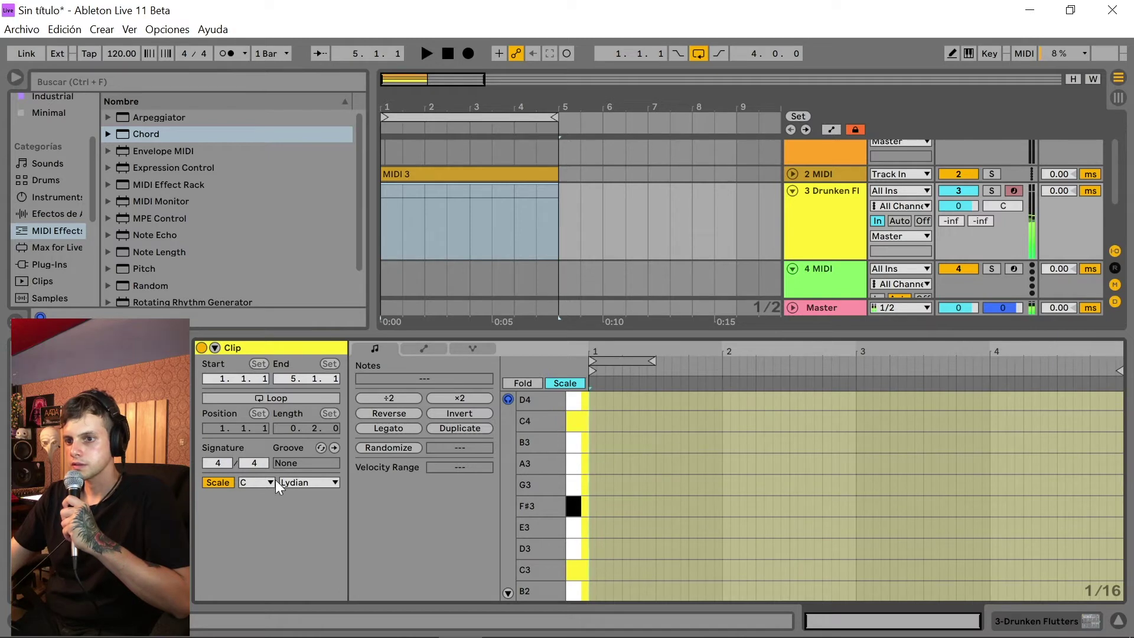
- Turn off the scale-only key view, audition the keys up to C4 and try the folded key view
{"action": "left_click", "coordinate": [566, 384]}
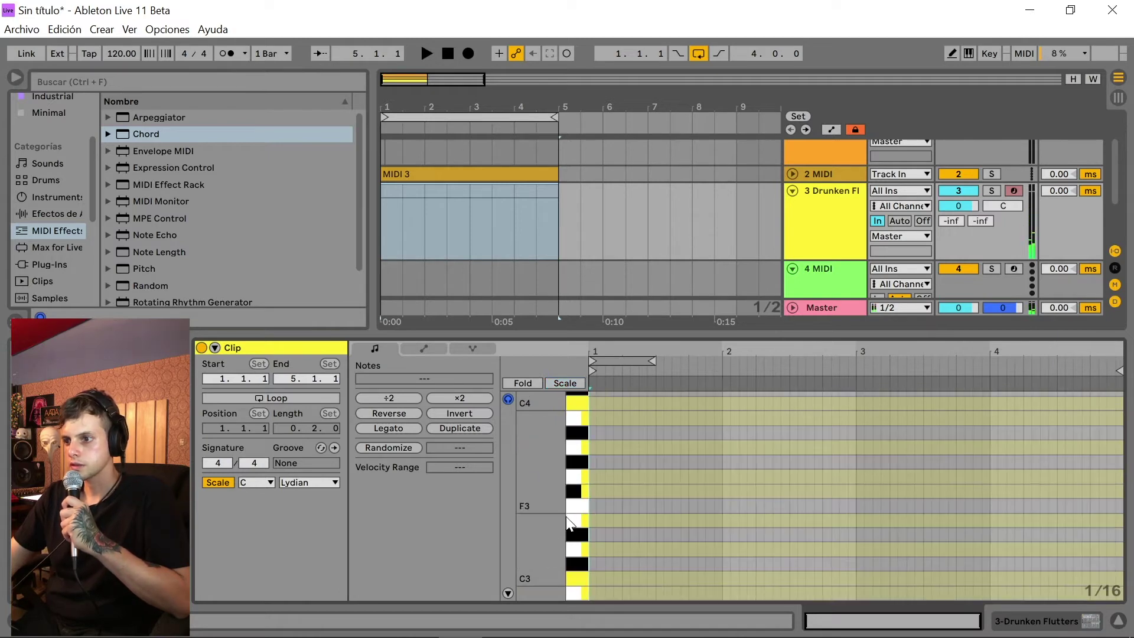
{"action": "left_click_drag", "start_coordinate": [580, 580], "coordinate": [580, 395]}
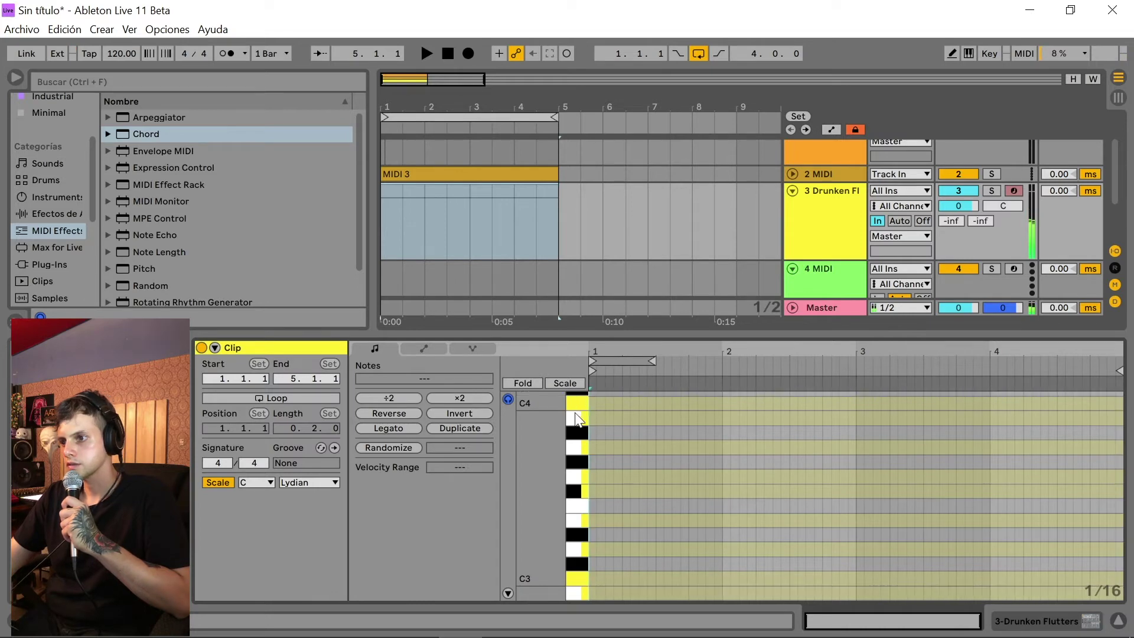
{"action": "left_click", "coordinate": [565, 383]}
{"action": "left_click", "coordinate": [526, 382]}
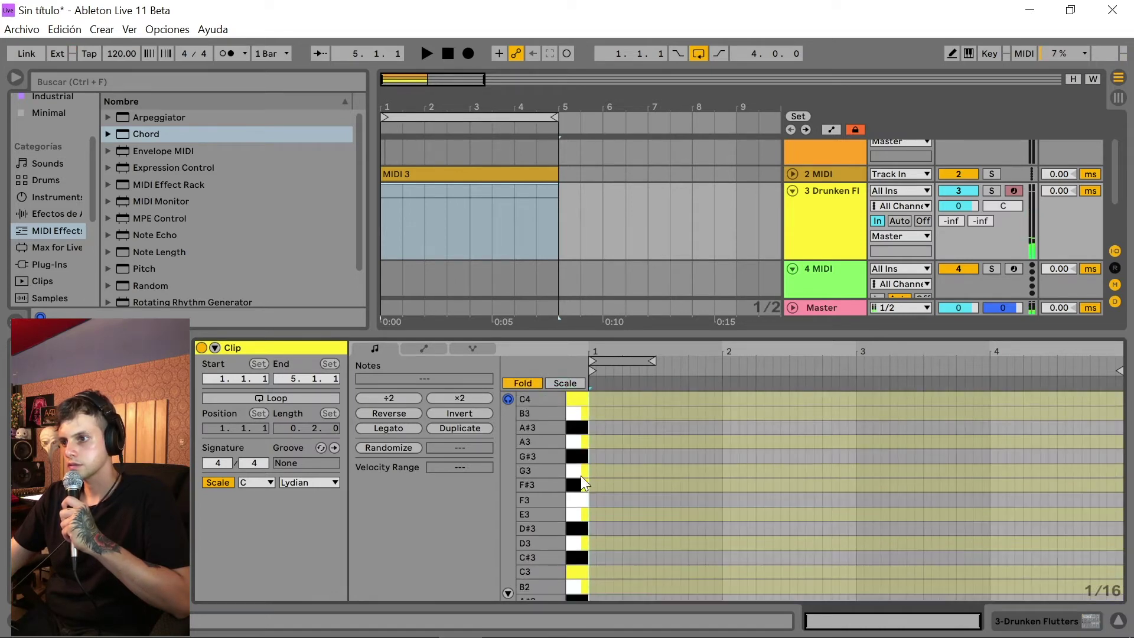
{"action": "left_click_drag", "start_coordinate": [580, 500], "coordinate": [580, 397]}
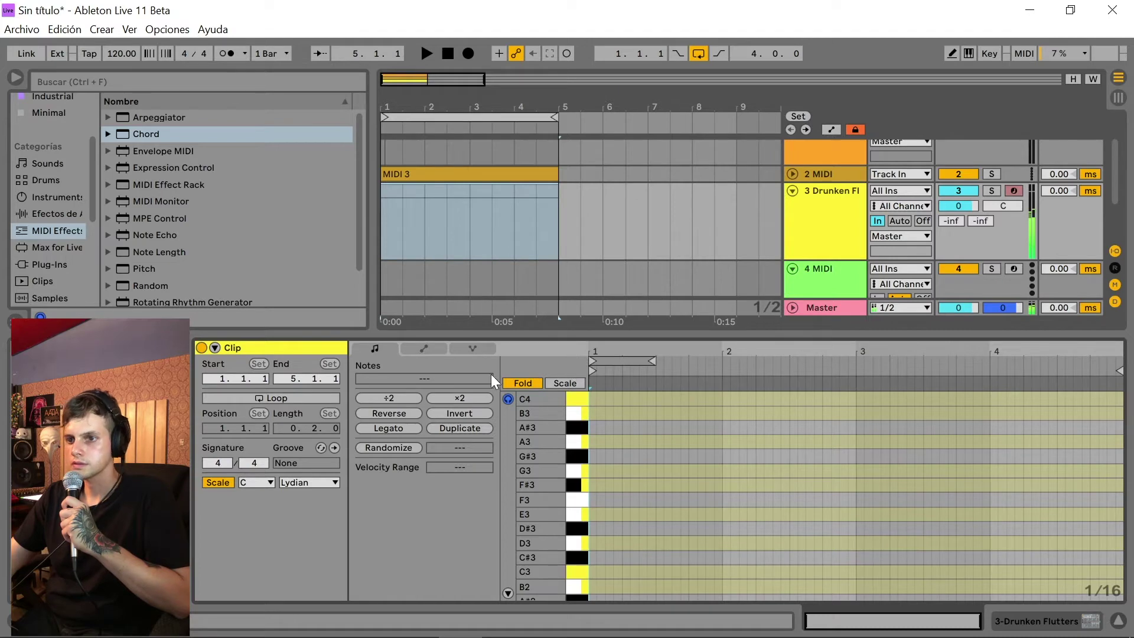
{"action": "left_click", "coordinate": [518, 382]}
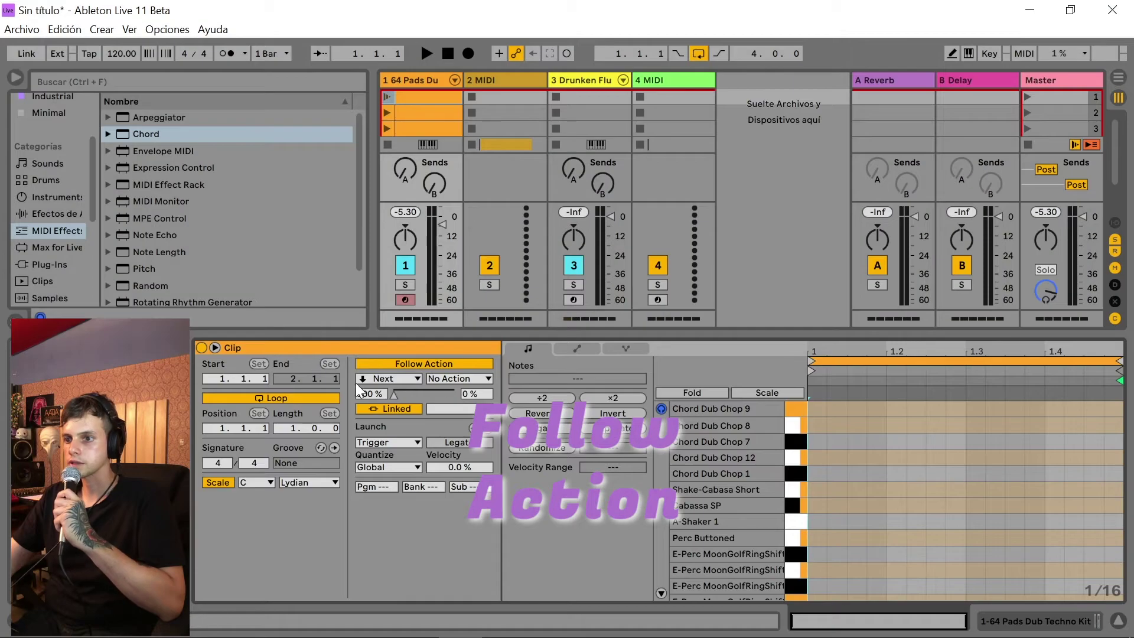
- Set the follow action of the first clip on the 64 Pads track to Jump with target 3
{"action": "left_click", "coordinate": [420, 378]}
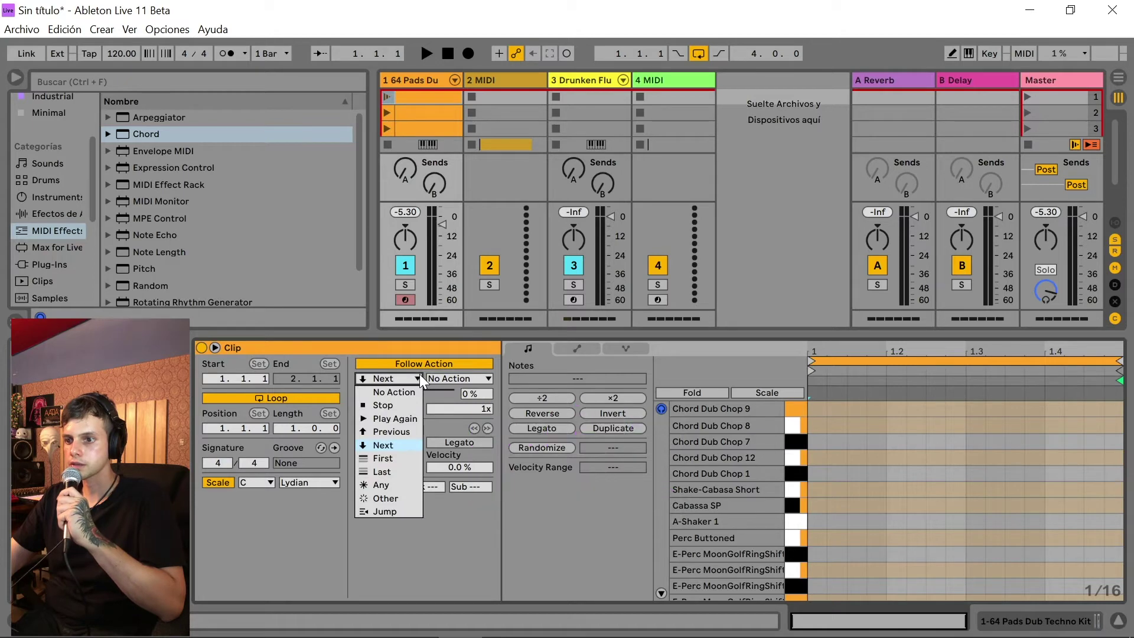
{"action": "left_click", "coordinate": [399, 511]}
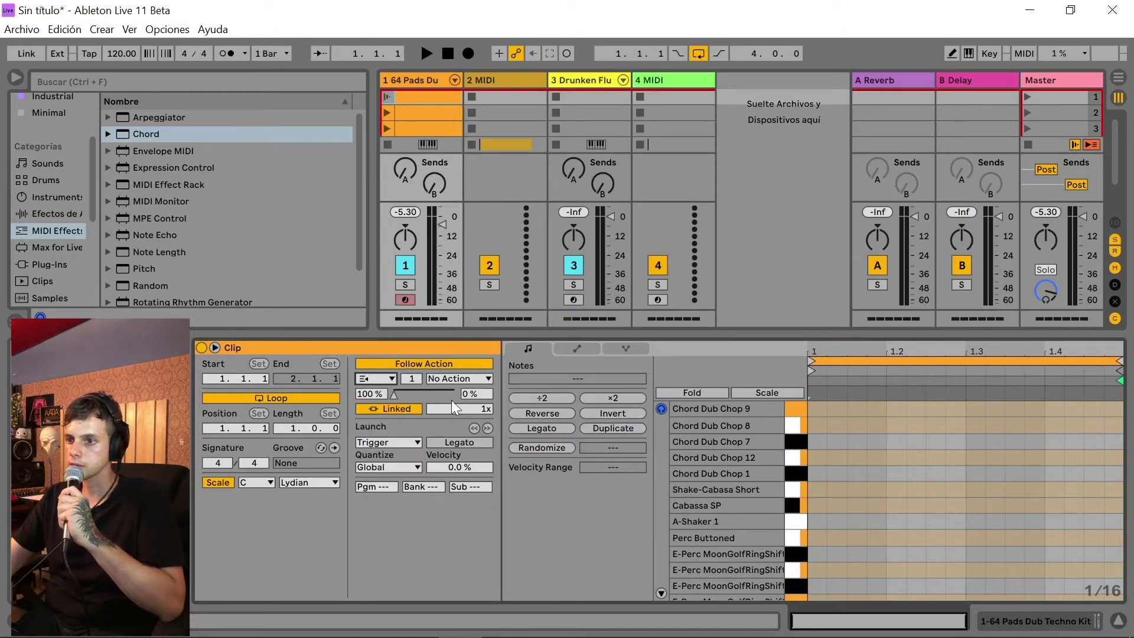
{"action": "left_click_drag", "start_coordinate": [412, 380], "coordinate": [412, 370]}
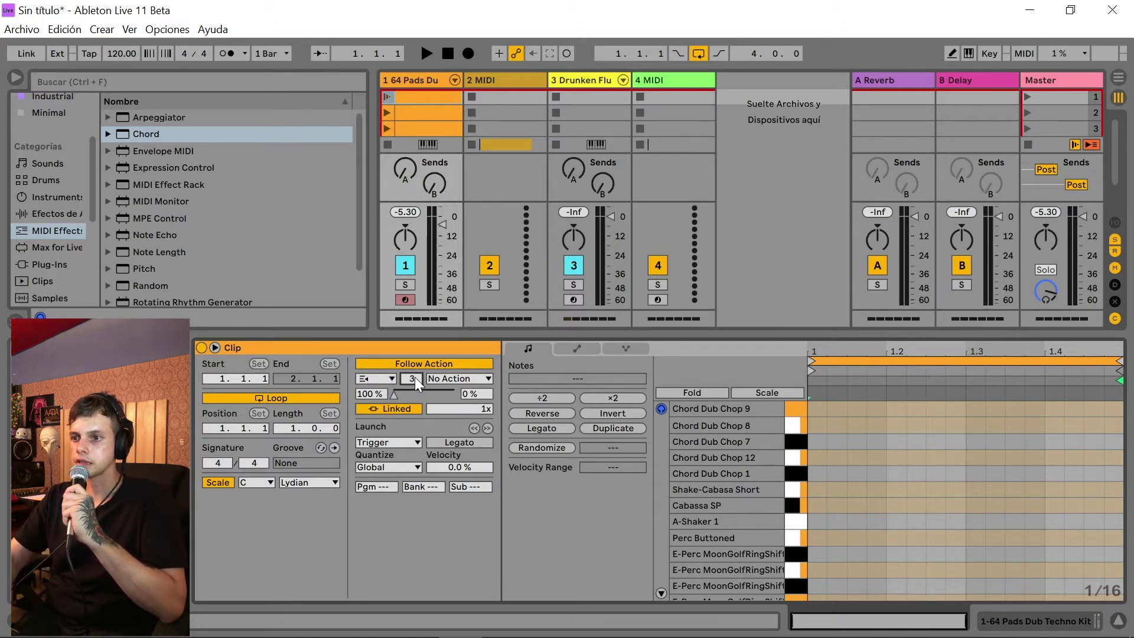
- Launch the first 64 Pads clip to test its jump, view the third clip's settings and reselect the first clip
{"action": "left_click", "coordinate": [394, 96]}
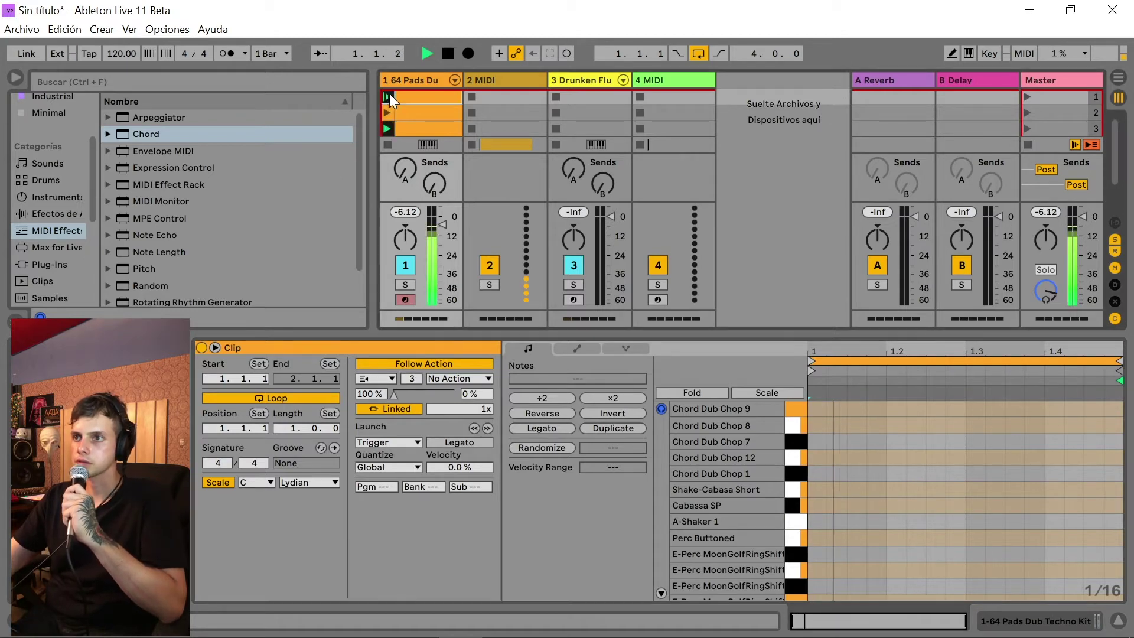
{"action": "left_click", "coordinate": [436, 126]}
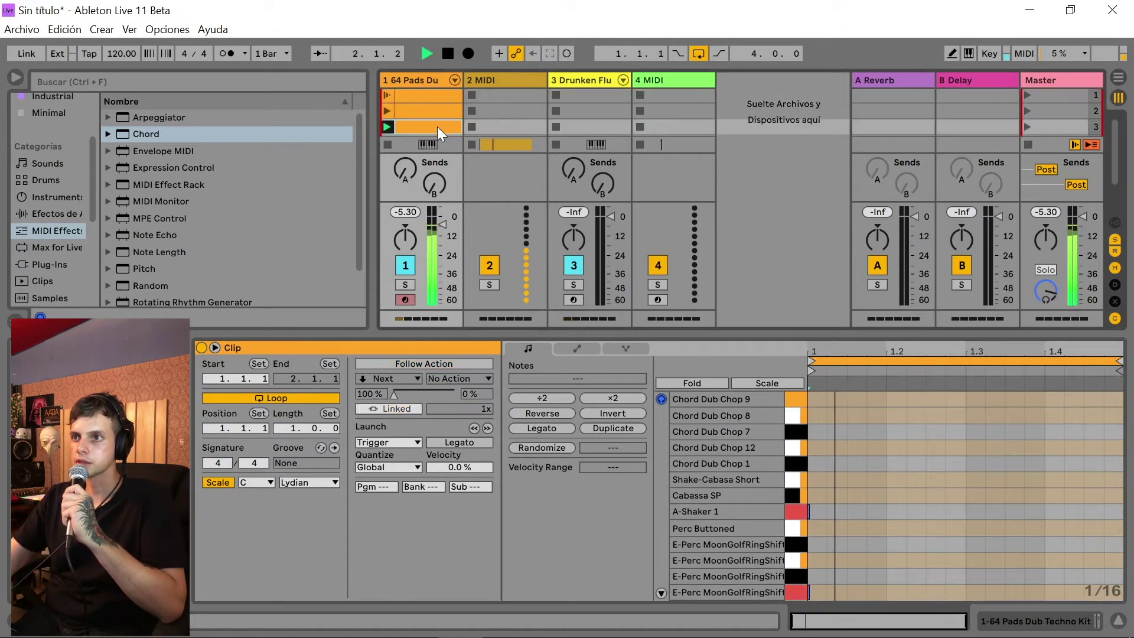
{"action": "left_click", "coordinate": [430, 94]}
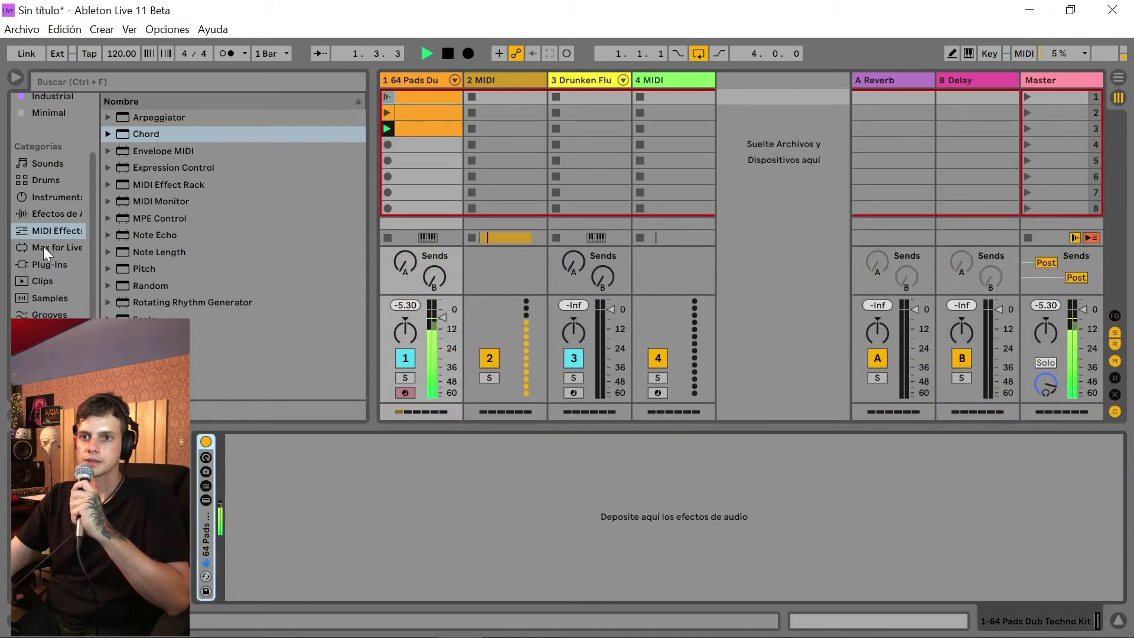
- Search the VST plug-ins for "mjuc", add MJUC to the 64 Pads track's device chain and close its window
{"action": "left_click", "coordinate": [47, 266]}
{"action": "left_click", "coordinate": [107, 134]}
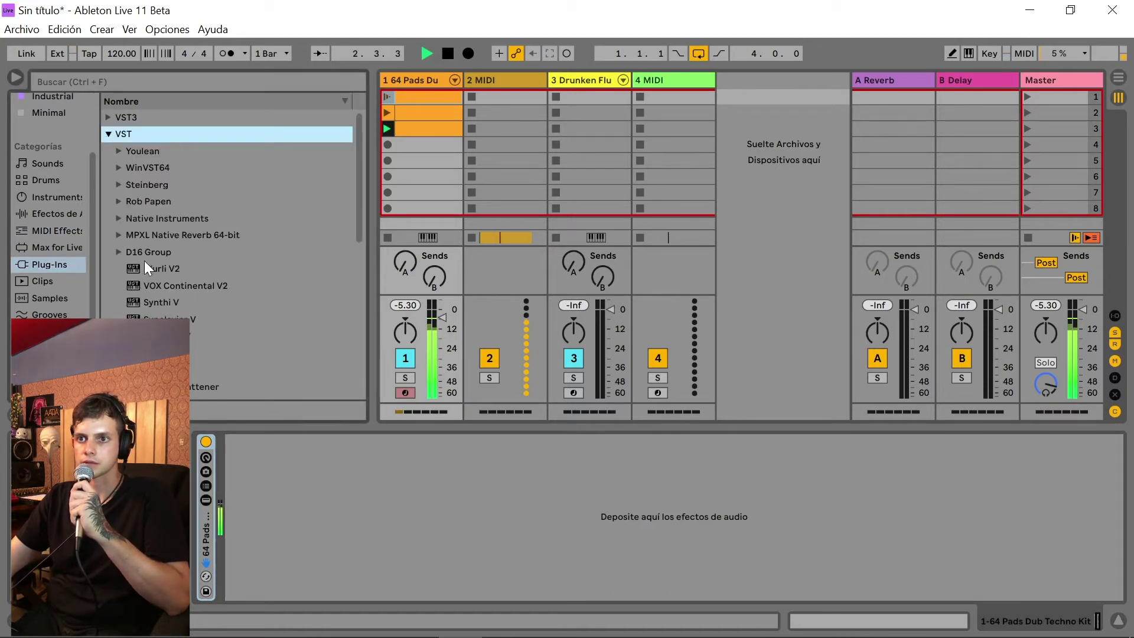
{"action": "scroll", "coordinate": [144, 260], "scroll_direction": "down", "scroll_amount": 4}
{"action": "scroll", "coordinate": [215, 313], "scroll_direction": "up", "scroll_amount": 4}
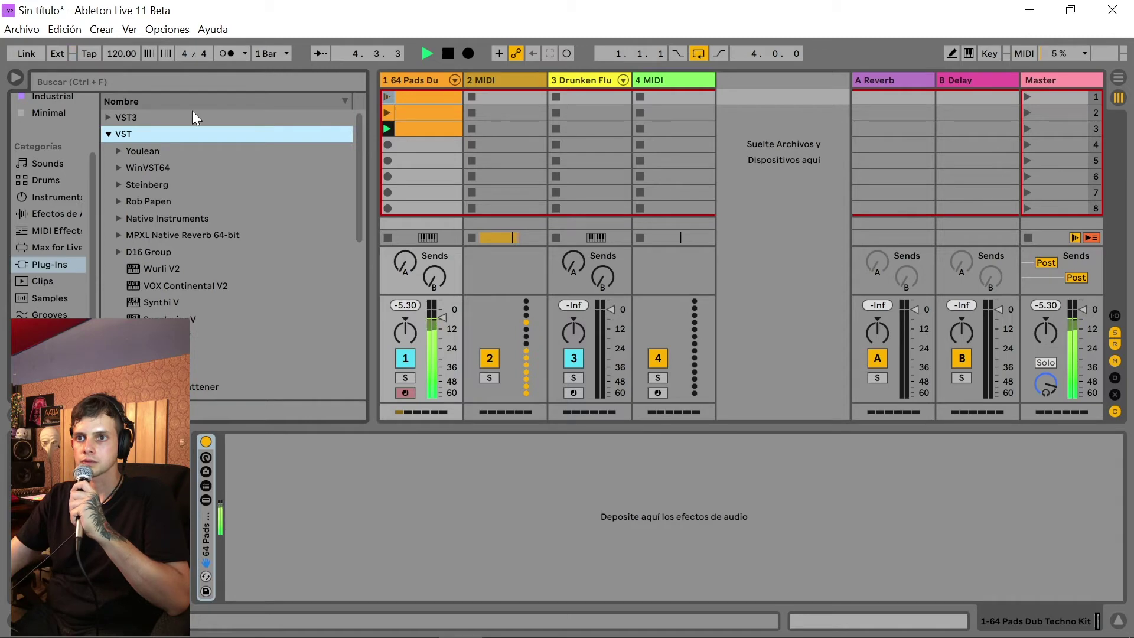
{"action": "left_click", "coordinate": [227, 80]}
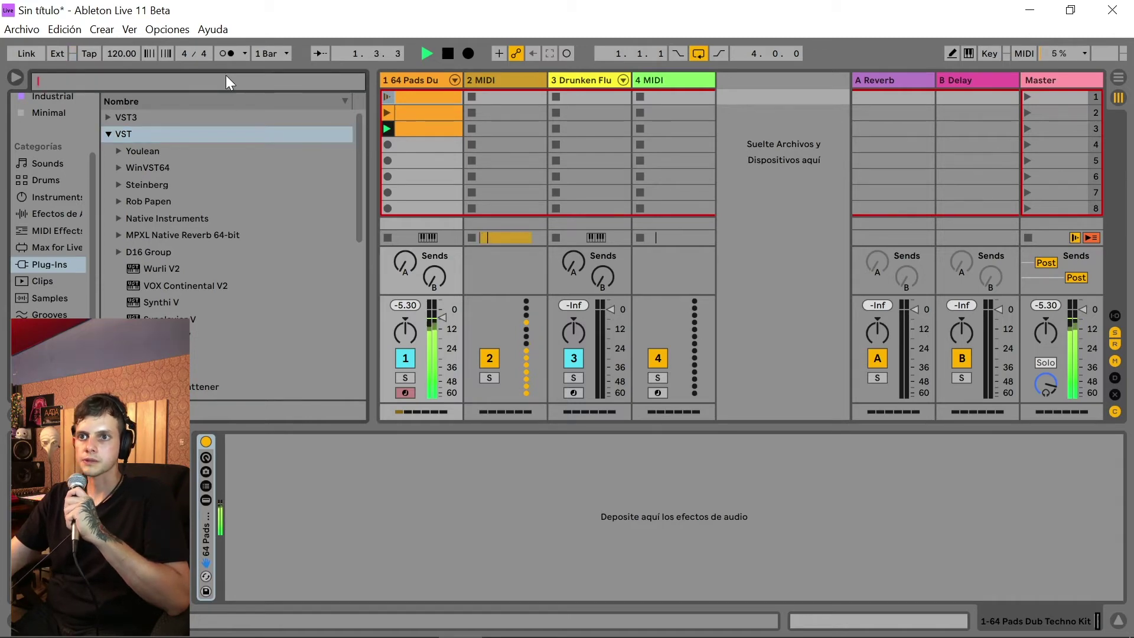
{"action": "type", "text": "mjuc"}
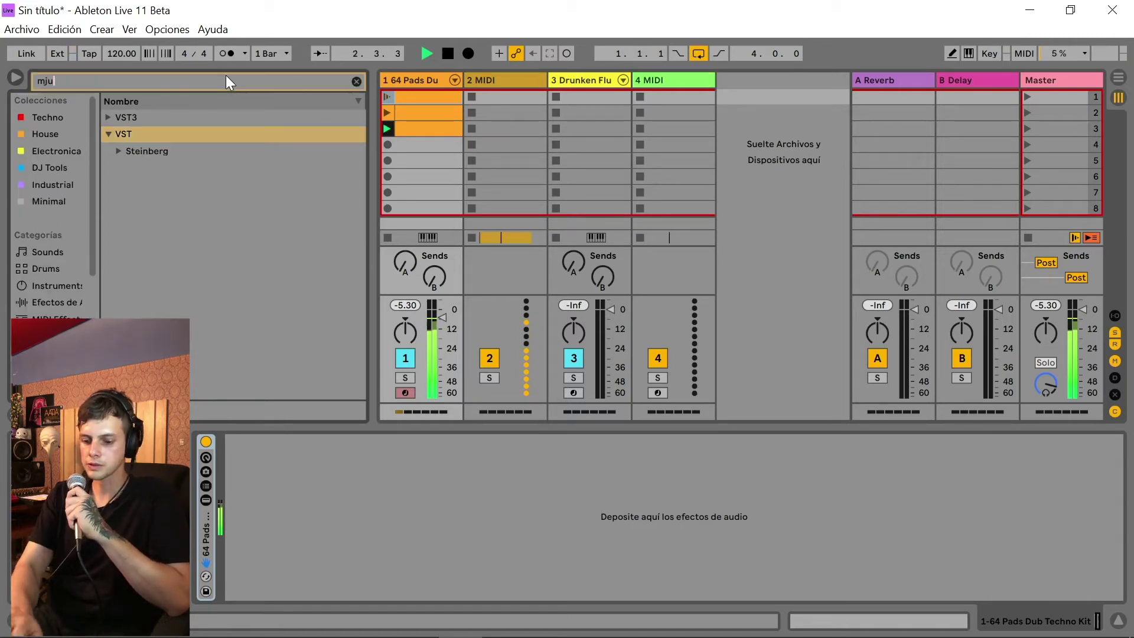
{"action": "left_click", "coordinate": [118, 151]}
{"action": "left_click", "coordinate": [130, 167]}
{"action": "left_click_drag", "start_coordinate": [174, 185], "coordinate": [532, 472]}
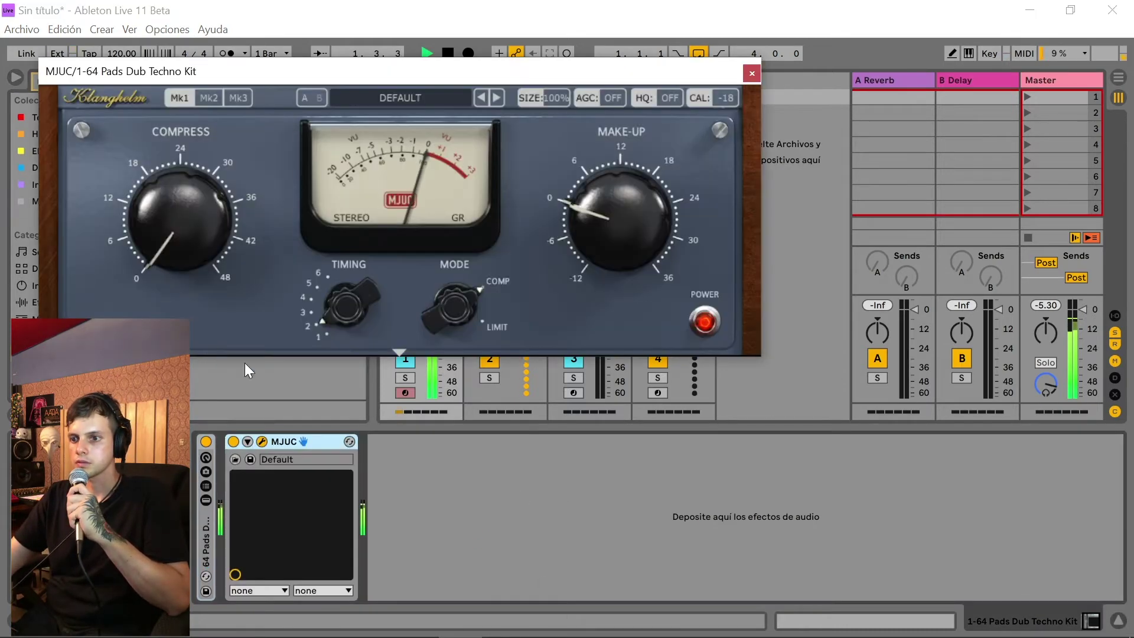
{"action": "left_click", "coordinate": [751, 73]}
- Search the plug-ins for "nova", add TDR Nova after MJUC and set its quality to Precise+
{"action": "left_click", "coordinate": [228, 80]}
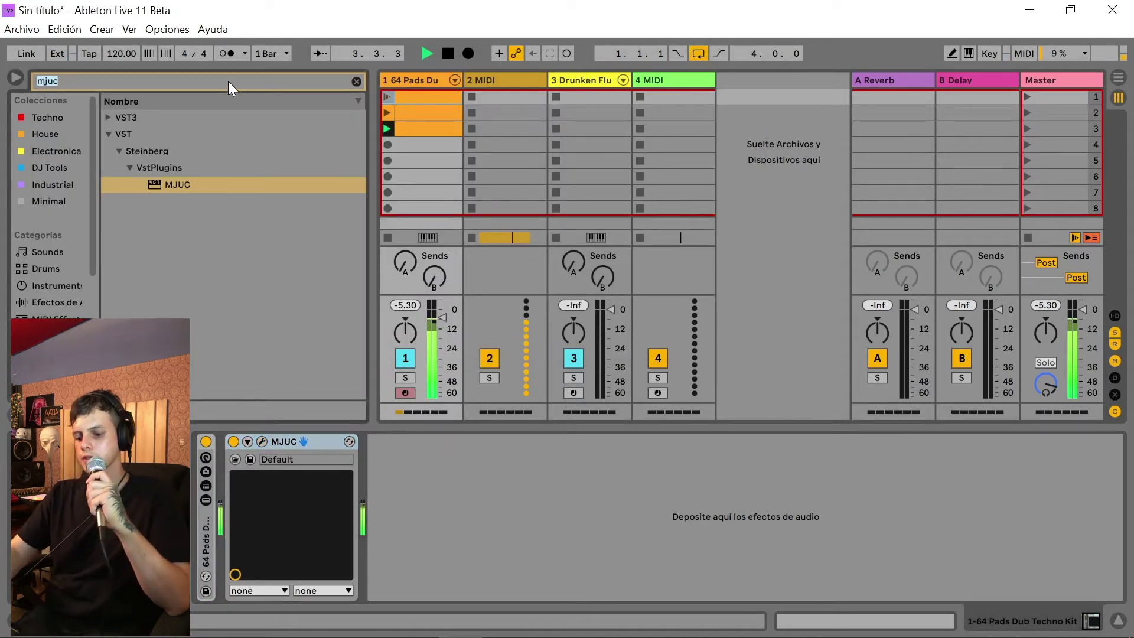
{"action": "type", "text": "nova"}
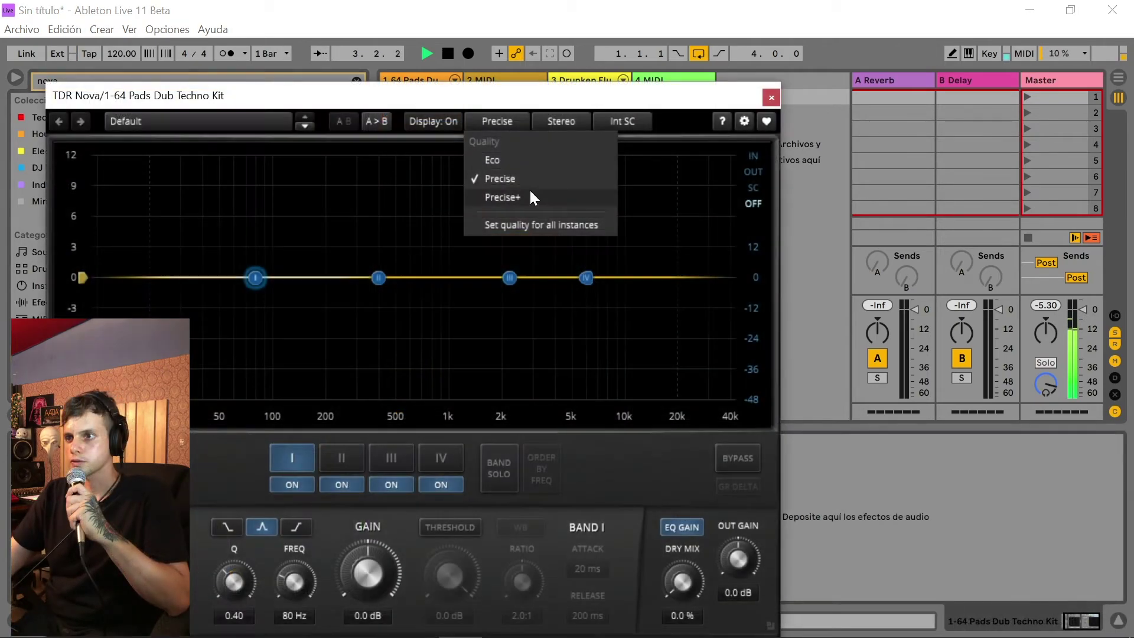
{"action": "left_click", "coordinate": [532, 195]}
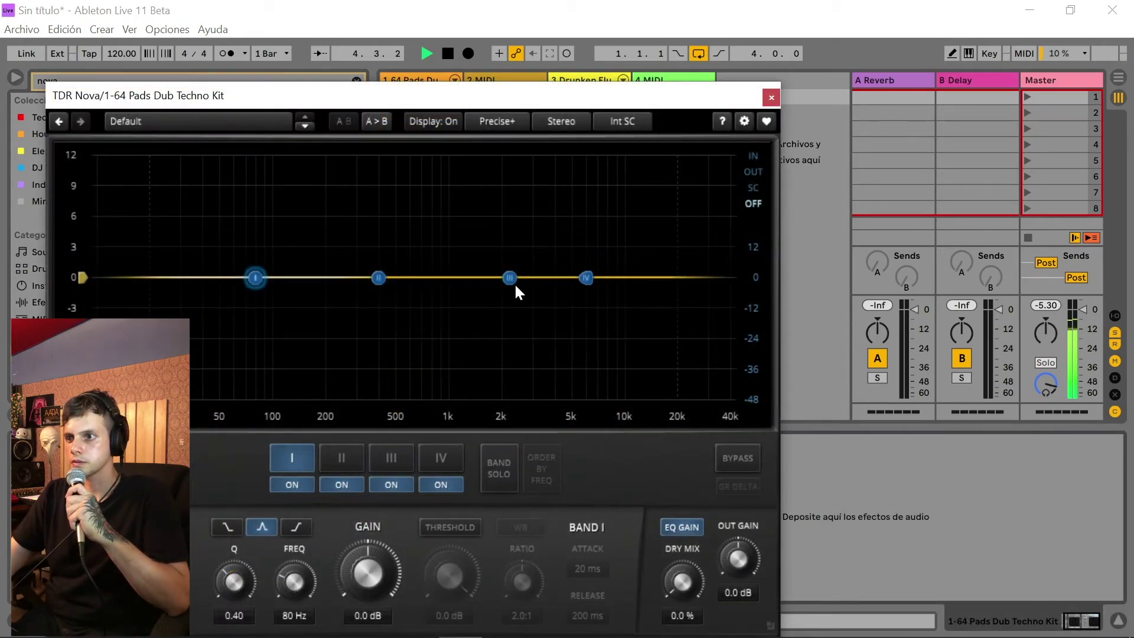
- Cut TDR Nova's band III to -5.7 dB at 965 Hz with a Q of 3.49, and enable the high-pass filter
{"action": "left_click_drag", "start_coordinate": [499, 275], "coordinate": [442, 337]}
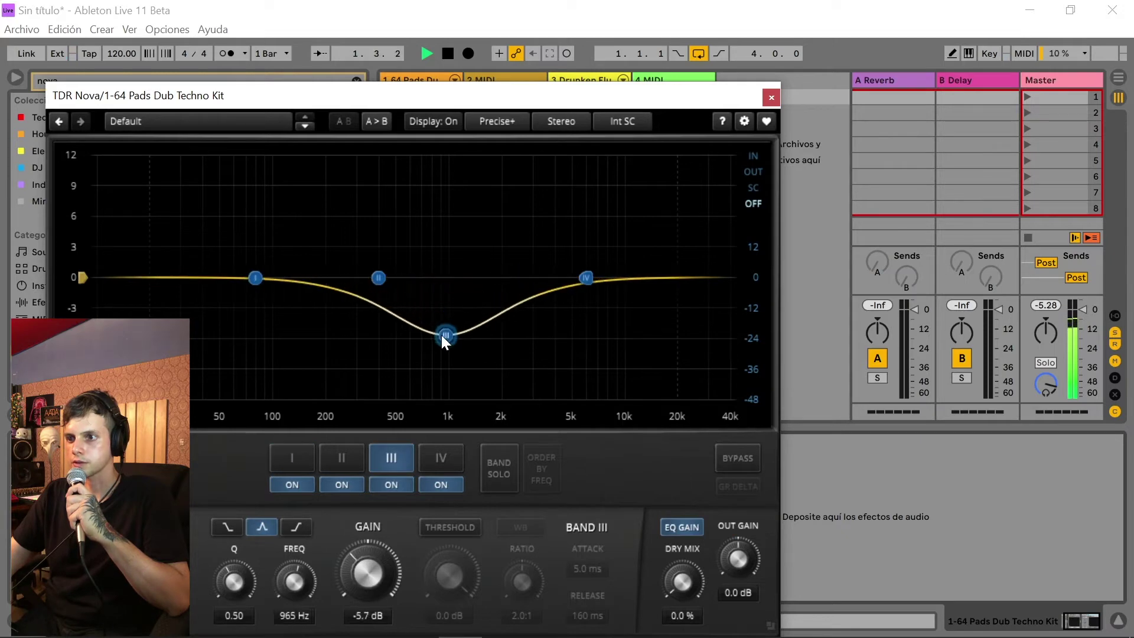
{"action": "scroll", "coordinate": [441, 335], "scroll_direction": "up", "scroll_amount": 8}
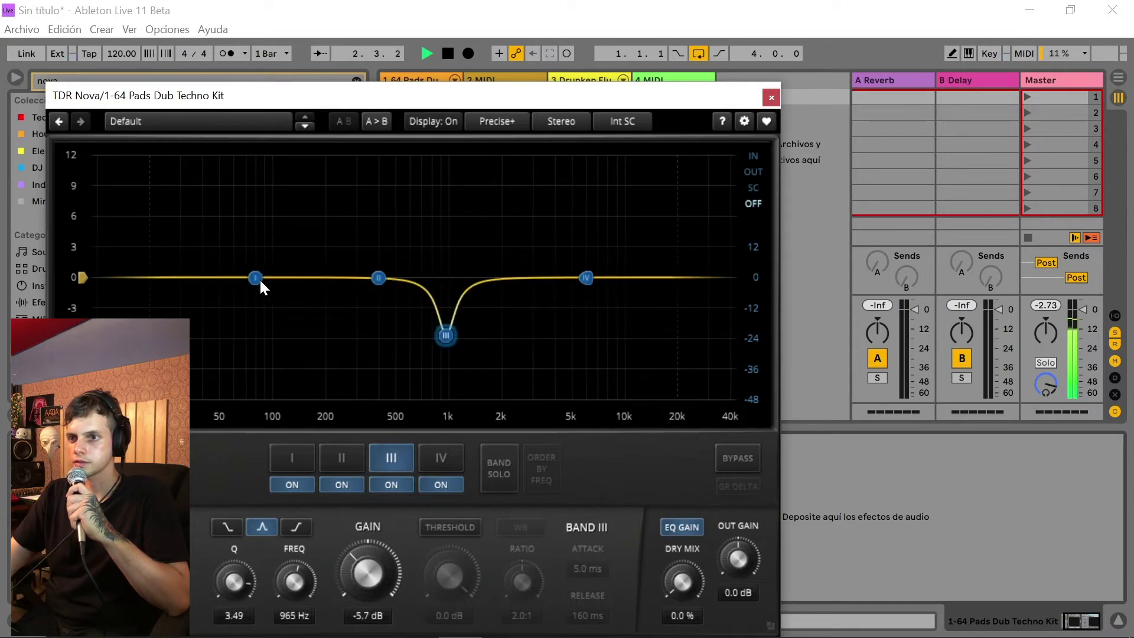
{"action": "left_click_drag", "start_coordinate": [260, 278], "coordinate": [202, 369]}
{"action": "left_click", "coordinate": [91, 528]}
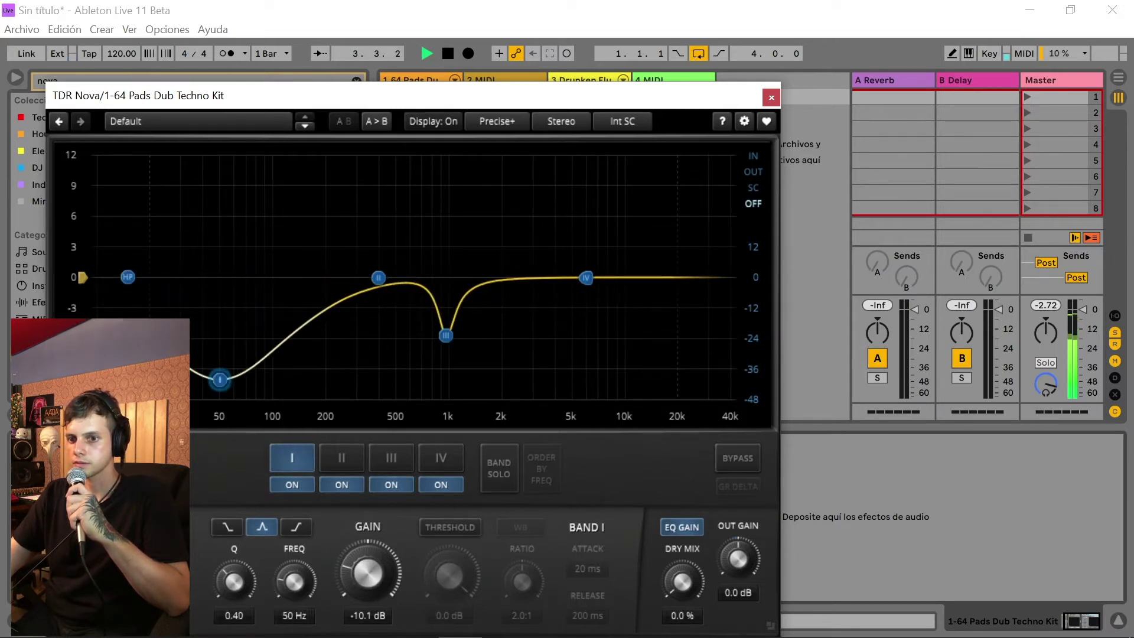
{"action": "left_click_drag", "start_coordinate": [91, 582], "coordinate": [92, 558]}
- Set band I to -3.8 dB at 92 Hz with a -3.6 dB threshold and Q 0.68, cut band IV and close TDR Nova
{"action": "left_click_drag", "start_coordinate": [219, 380], "coordinate": [267, 315]}
{"action": "left_click", "coordinate": [450, 527]}
{"action": "left_click_drag", "start_coordinate": [448, 575], "coordinate": [449, 582]}
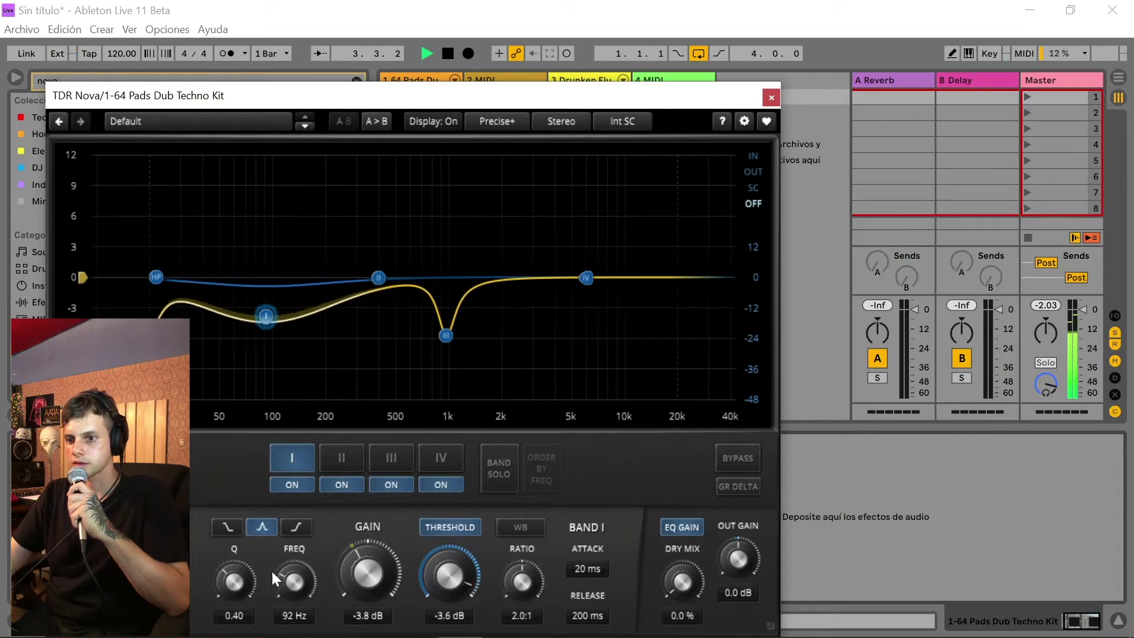
{"action": "left_click_drag", "start_coordinate": [234, 582], "coordinate": [240, 514]}
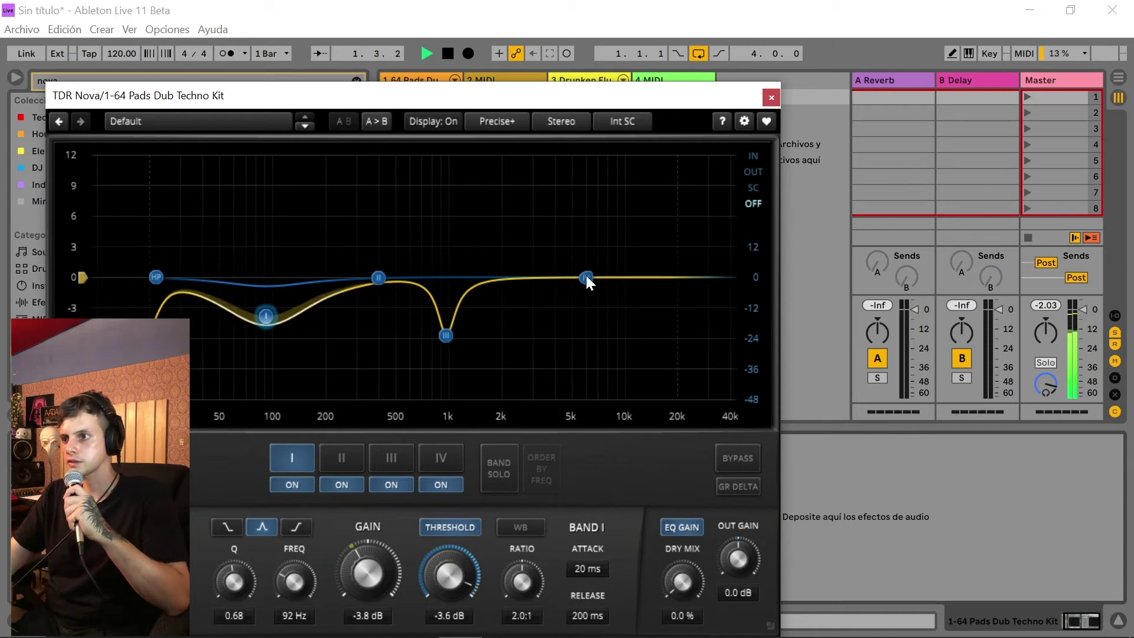
{"action": "left_click_drag", "start_coordinate": [586, 278], "coordinate": [635, 332]}
{"action": "left_click", "coordinate": [771, 98]}
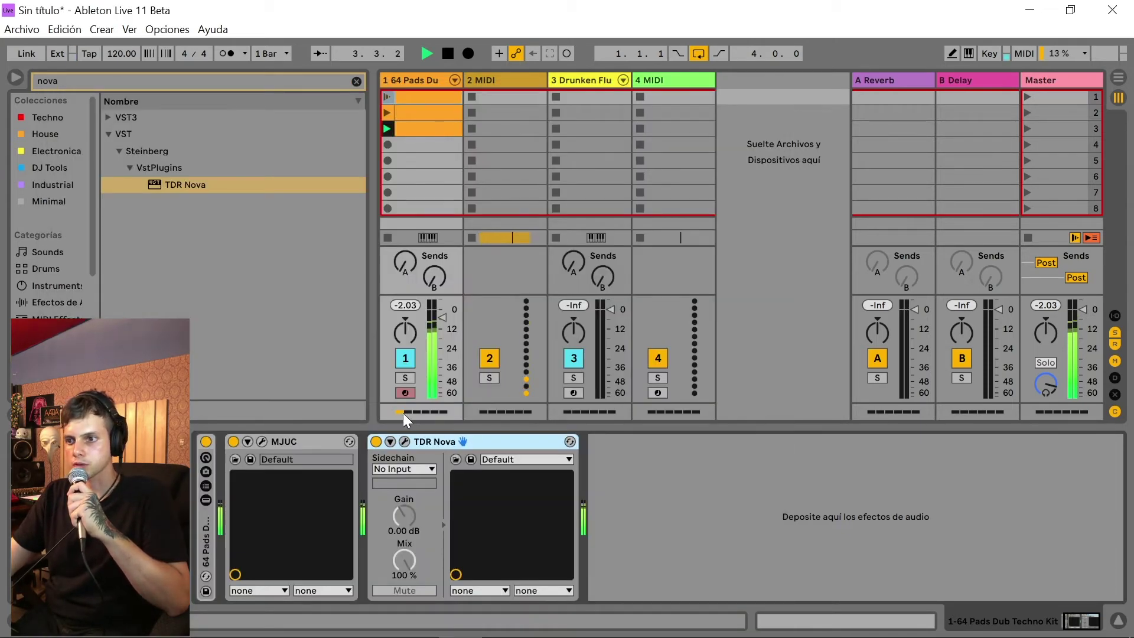
- Switch TDR Nova and MJUC off and back on to compare the CPU load
{"action": "left_click", "coordinate": [376, 442]}
{"action": "left_click", "coordinate": [233, 442]}
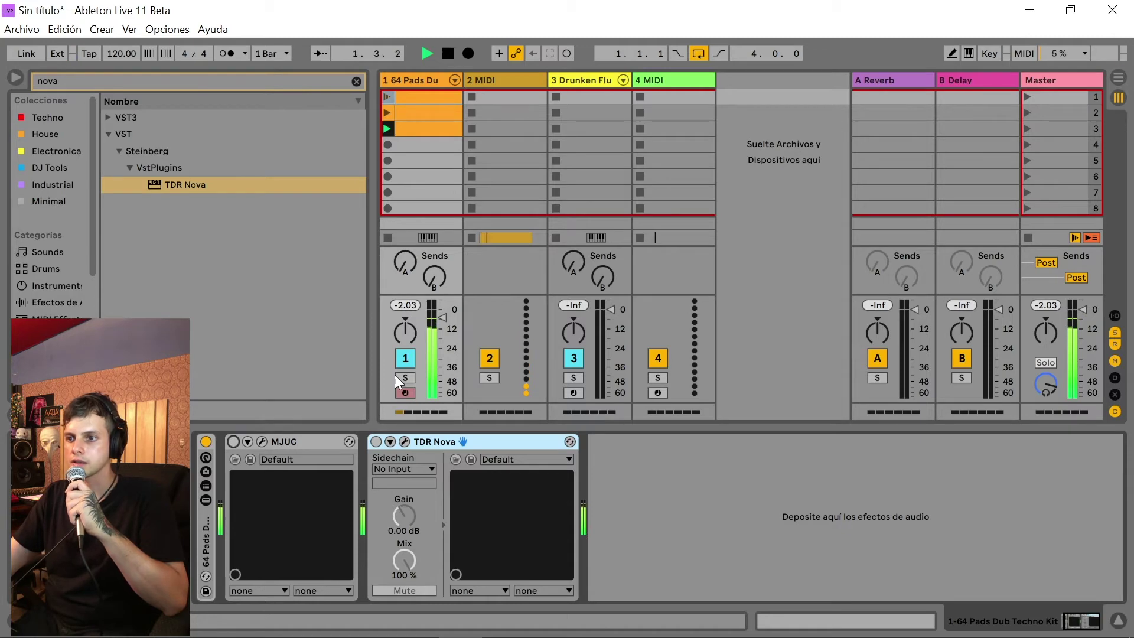
{"action": "left_click", "coordinate": [376, 442]}
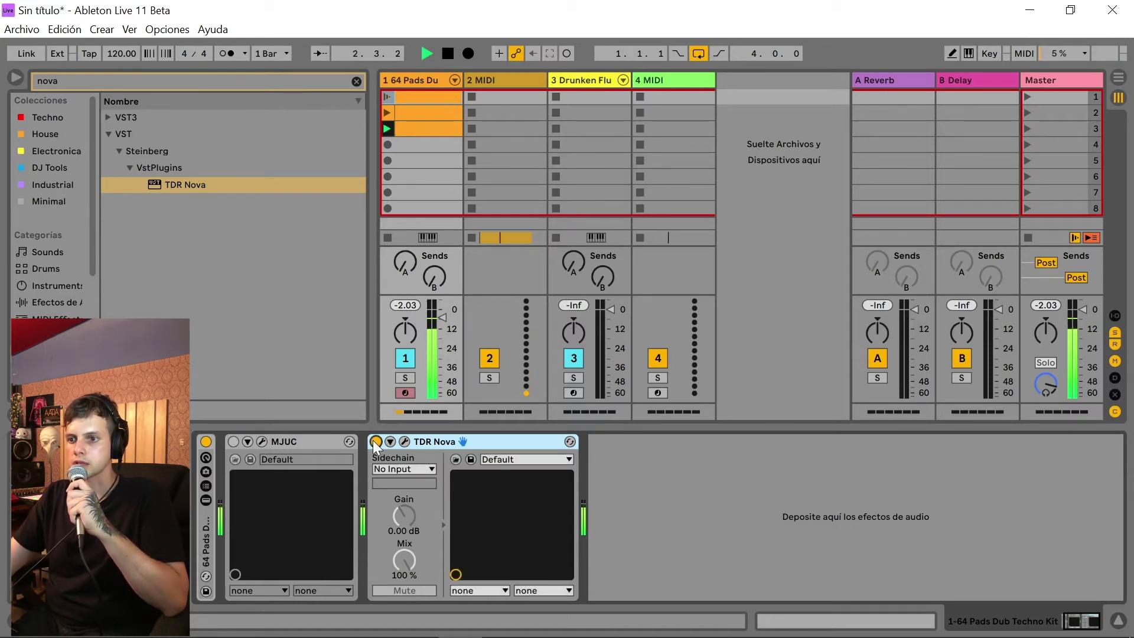
{"action": "left_click", "coordinate": [233, 442]}
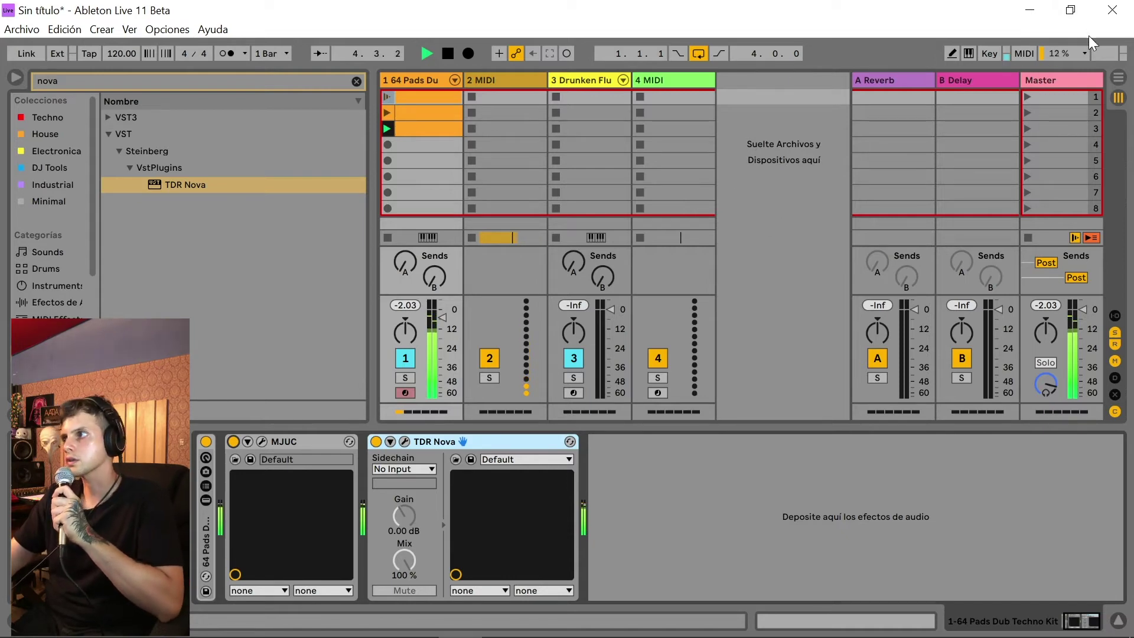
- View the CPU meter's average and current load readings, and stop playback
{"action": "left_click", "coordinate": [1083, 52]}
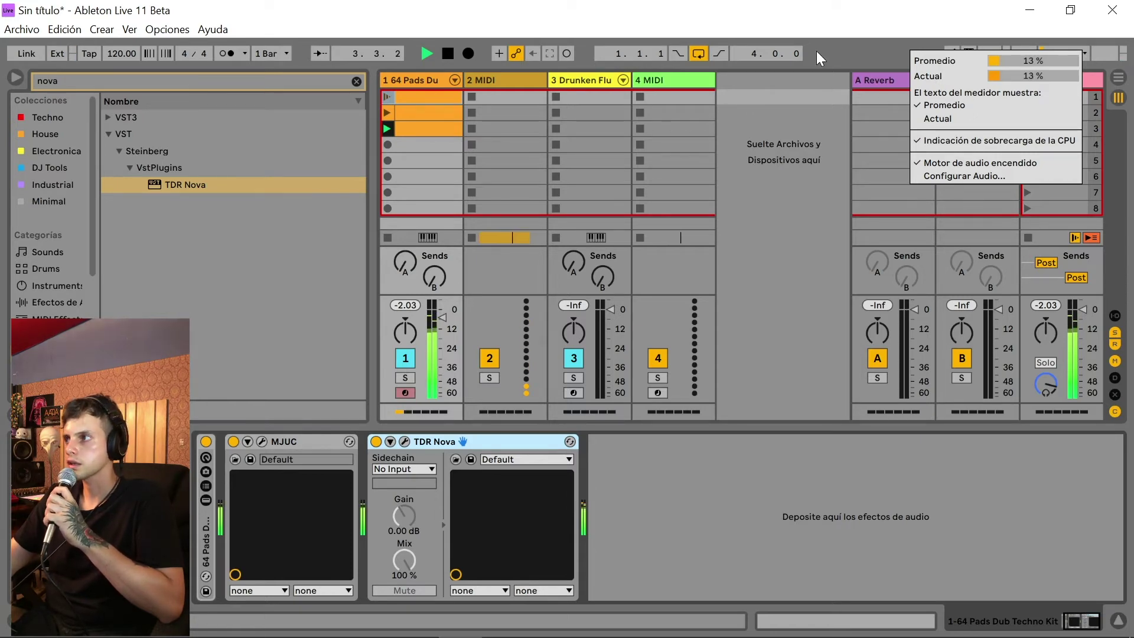
{"action": "left_click", "coordinate": [898, 43]}
{"action": "left_click", "coordinate": [1085, 51]}
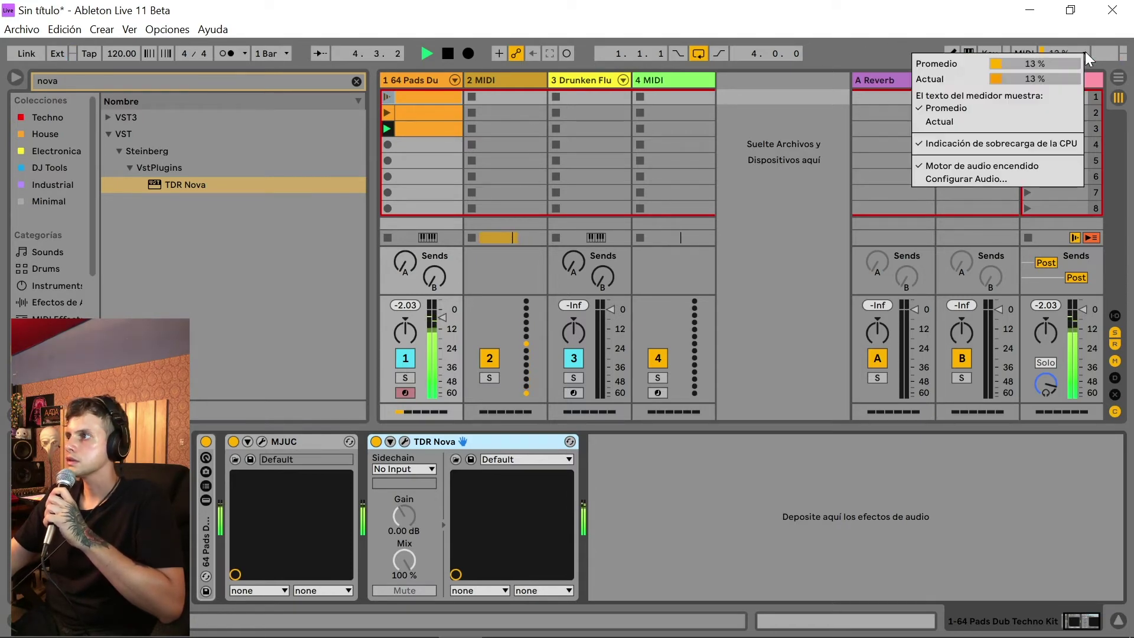
{"action": "left_click", "coordinate": [771, 258]}
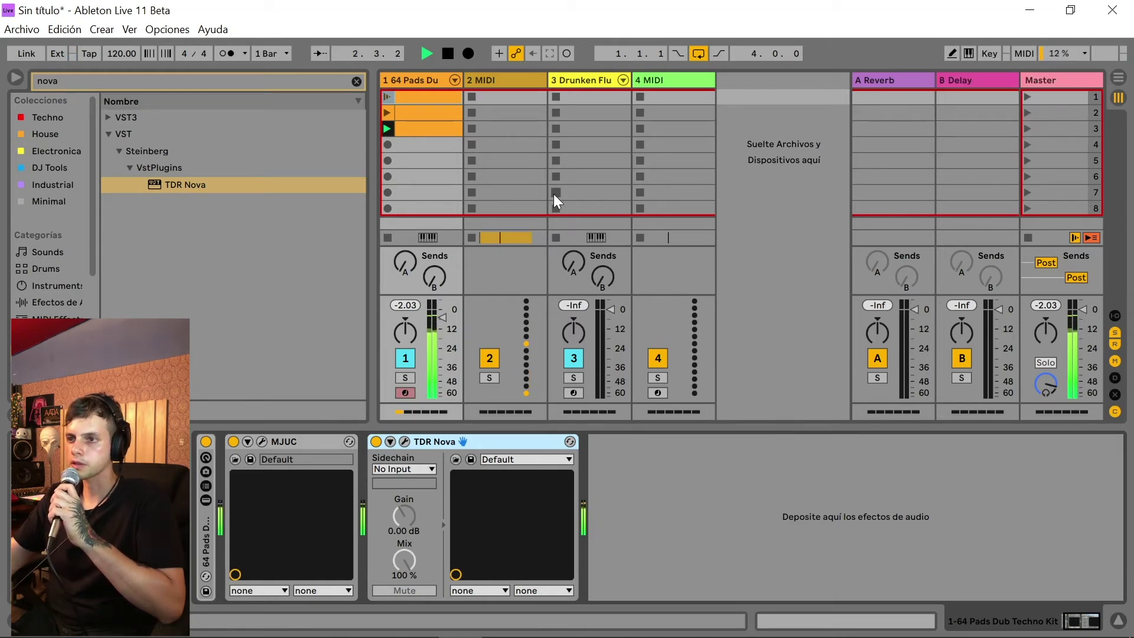
{"action": "left_click", "coordinate": [444, 55]}
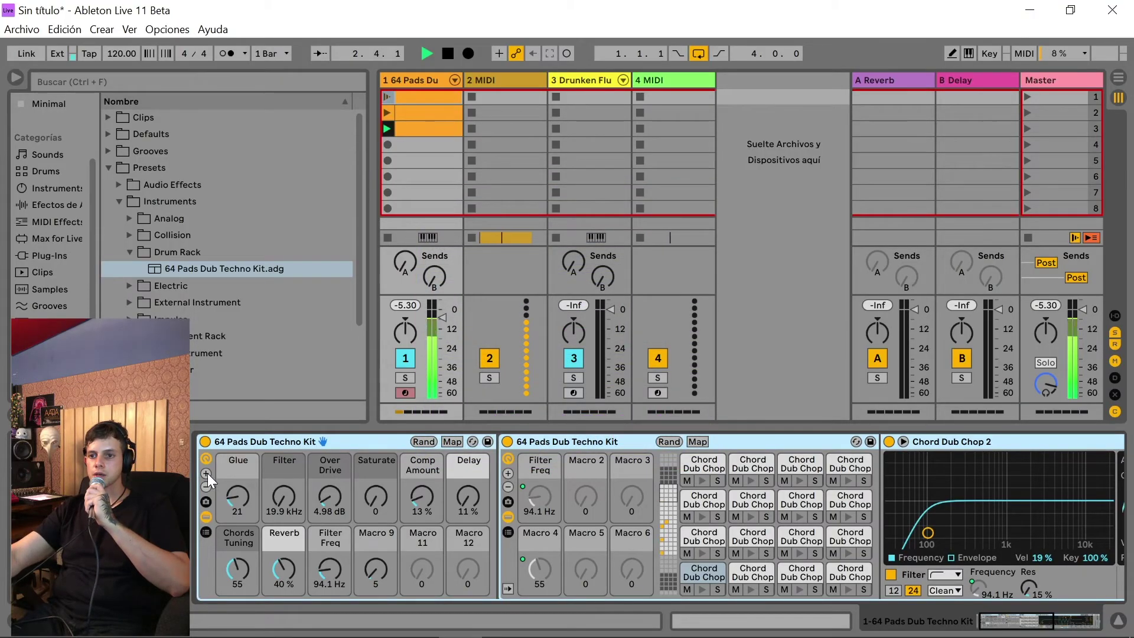
- Add a pair of macro controls to the outer 64 Pads Dub Techno Kit rack, and remove pairs until ten macros remain
{"action": "left_click", "coordinate": [208, 473]}
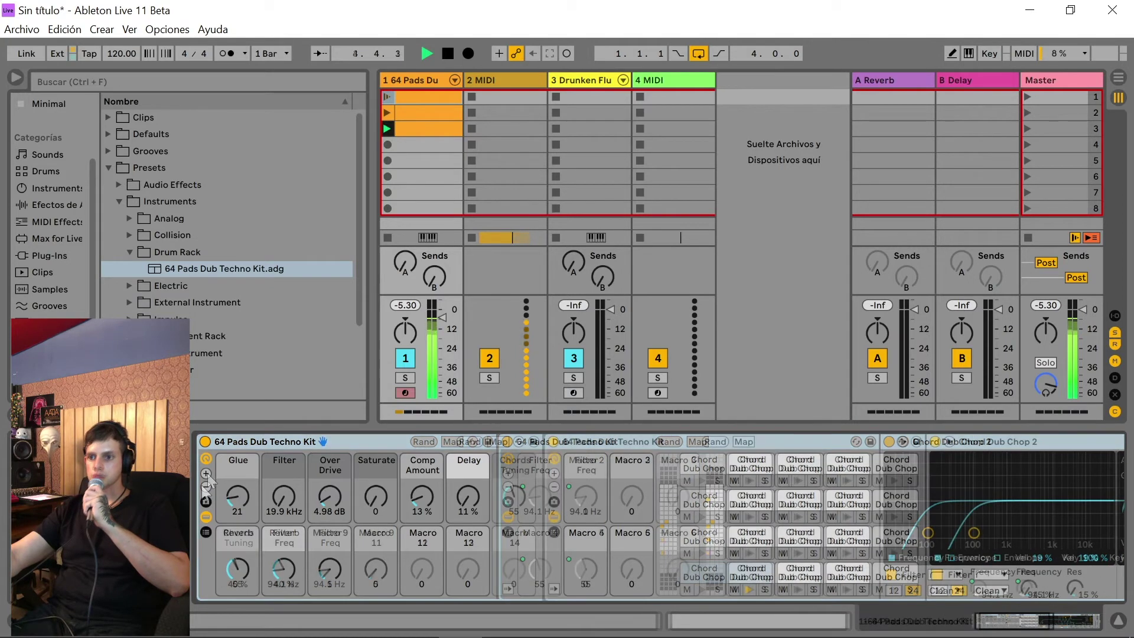
{"action": "left_click", "coordinate": [207, 485]}
{"action": "left_click", "coordinate": [207, 485]}
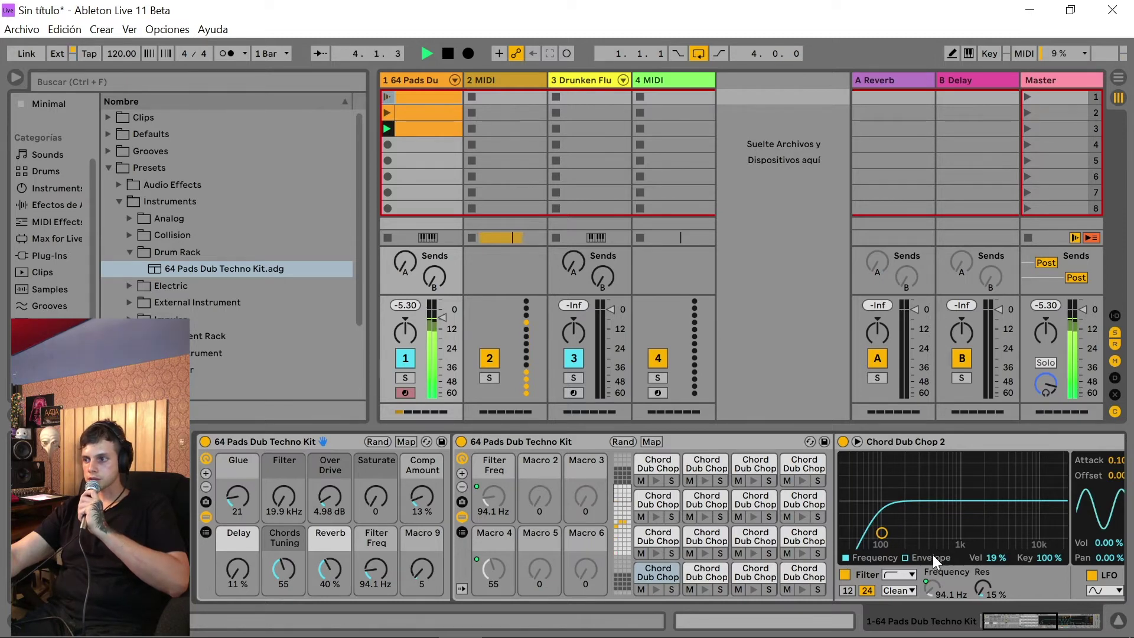
- Map E-Perc BittyBot's filter frequency to the inner rack's Macro 2 and that to the outer rack's Macro 11, and lower it to 7.78 kHz
{"action": "left_click_drag", "start_coordinate": [1000, 616], "coordinate": [1031, 621]}
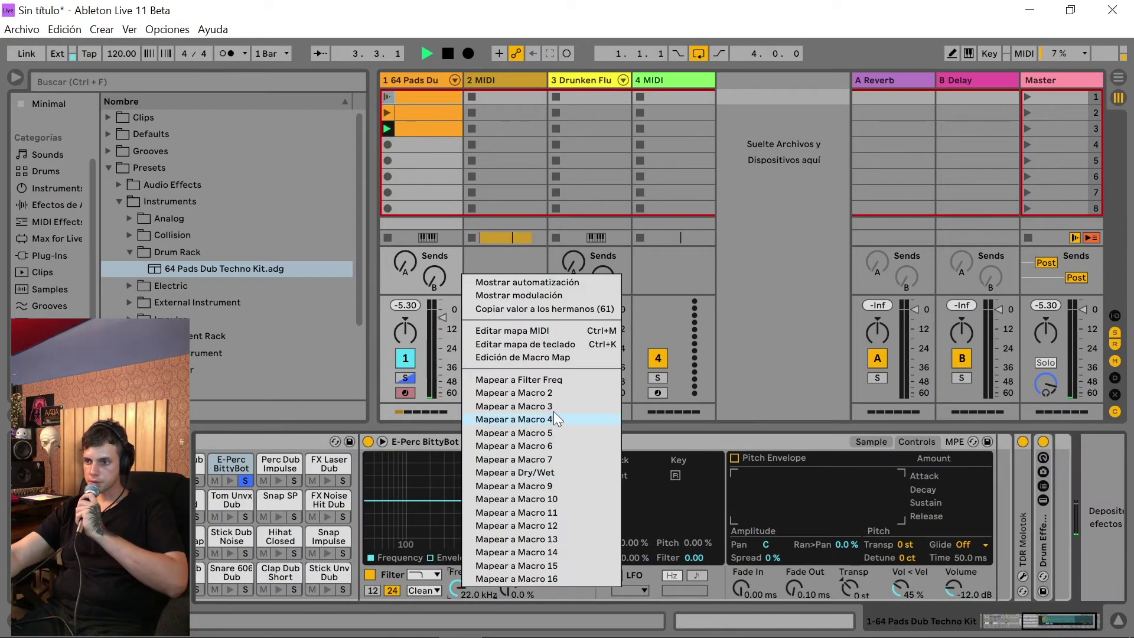
{"action": "left_click", "coordinate": [557, 392]}
{"action": "left_click_drag", "start_coordinate": [1035, 606], "coordinate": [998, 615]}
{"action": "right_click", "coordinate": [569, 498]}
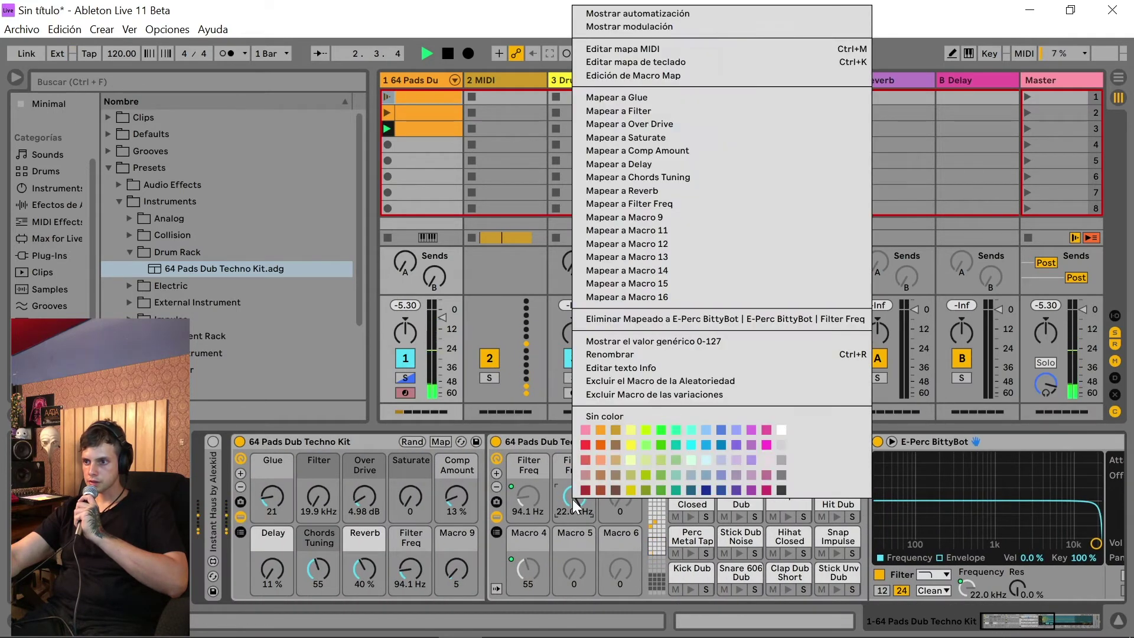
{"action": "left_click", "coordinate": [671, 230]}
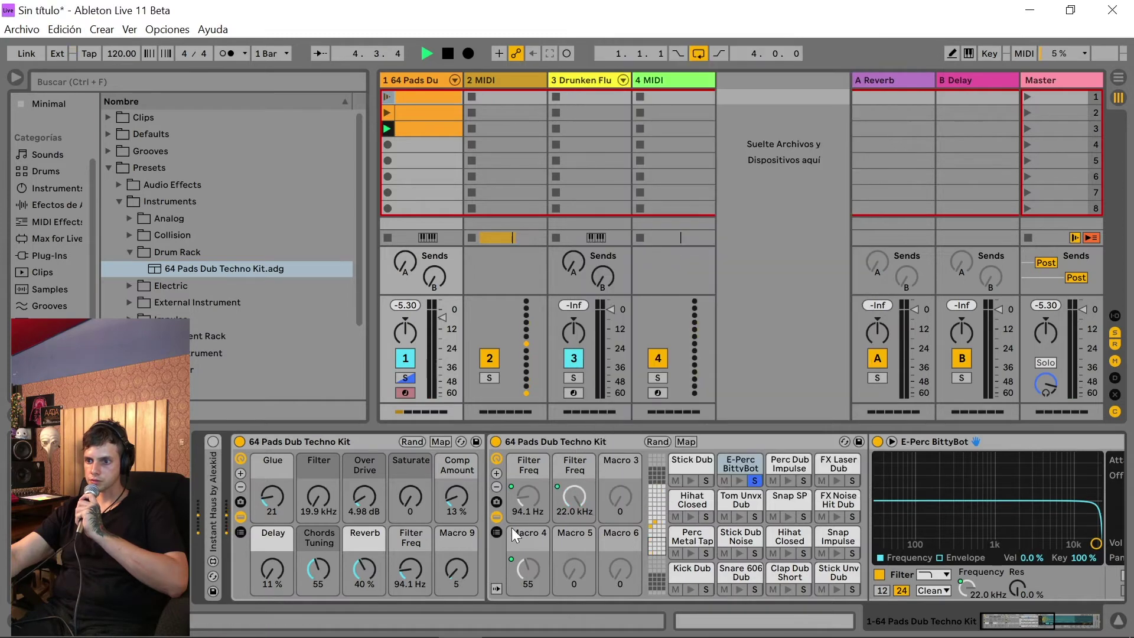
{"action": "left_click", "coordinate": [241, 473]}
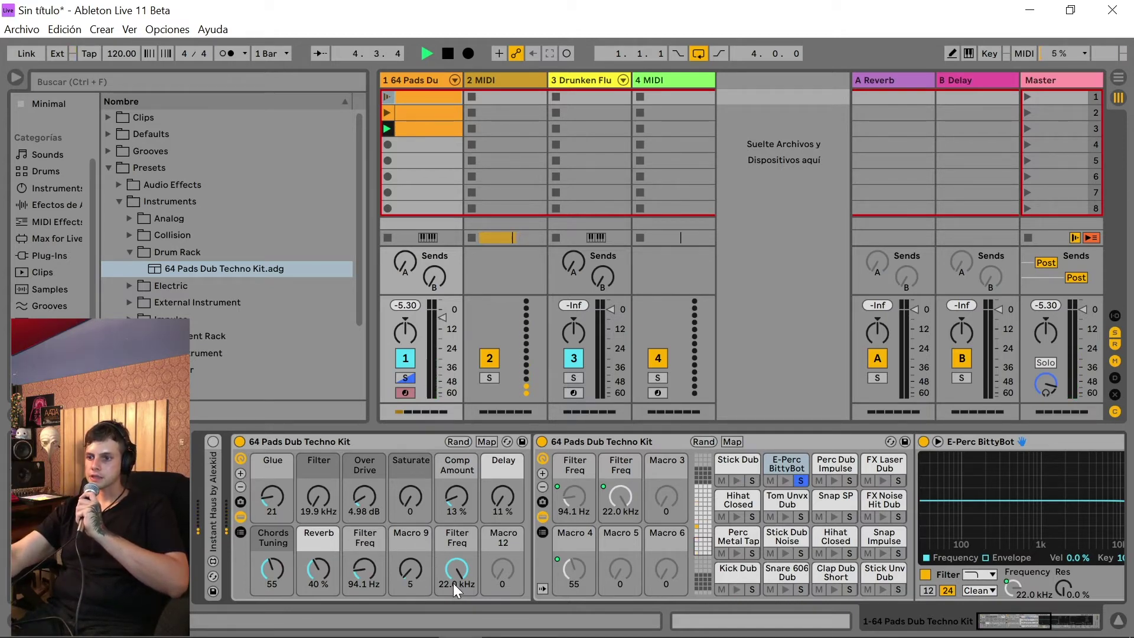
{"action": "left_click_drag", "start_coordinate": [452, 583], "coordinate": [452, 608]}
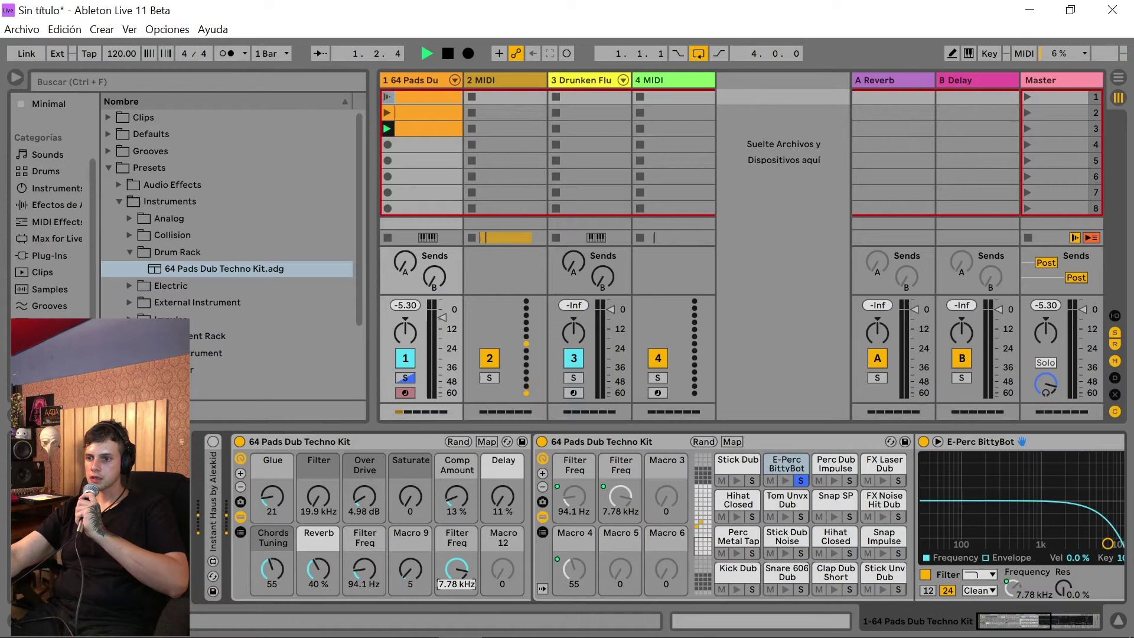
- Try to rename the outer rack's newly mapped Filter Freq macro to "Freq Perc bit"
{"action": "right_click", "coordinate": [458, 541]}
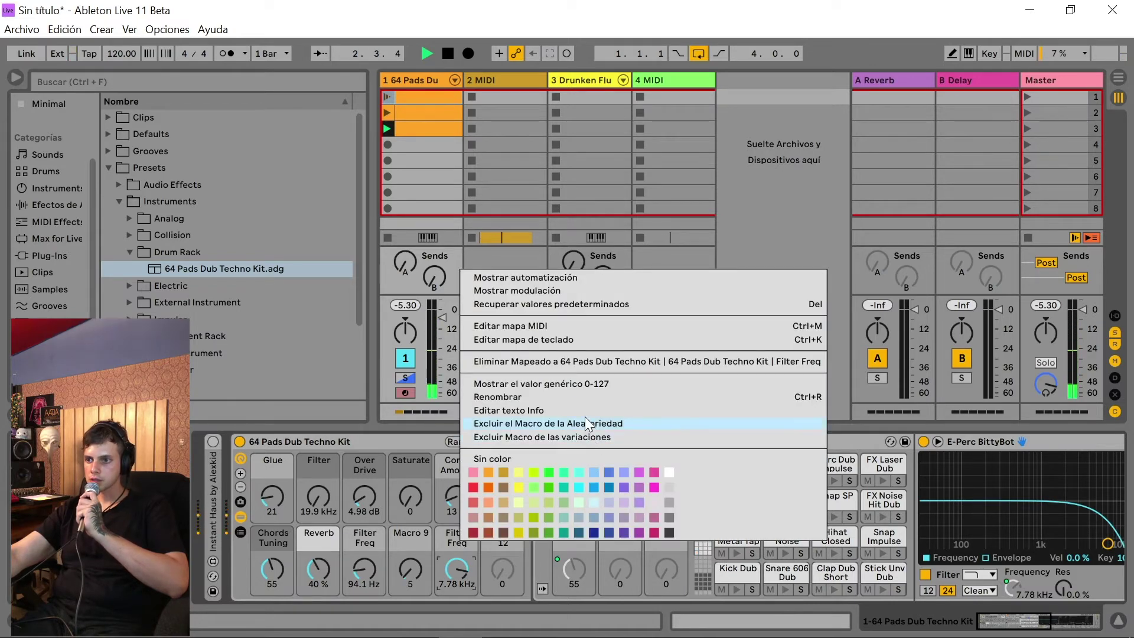
{"action": "left_click", "coordinate": [569, 398]}
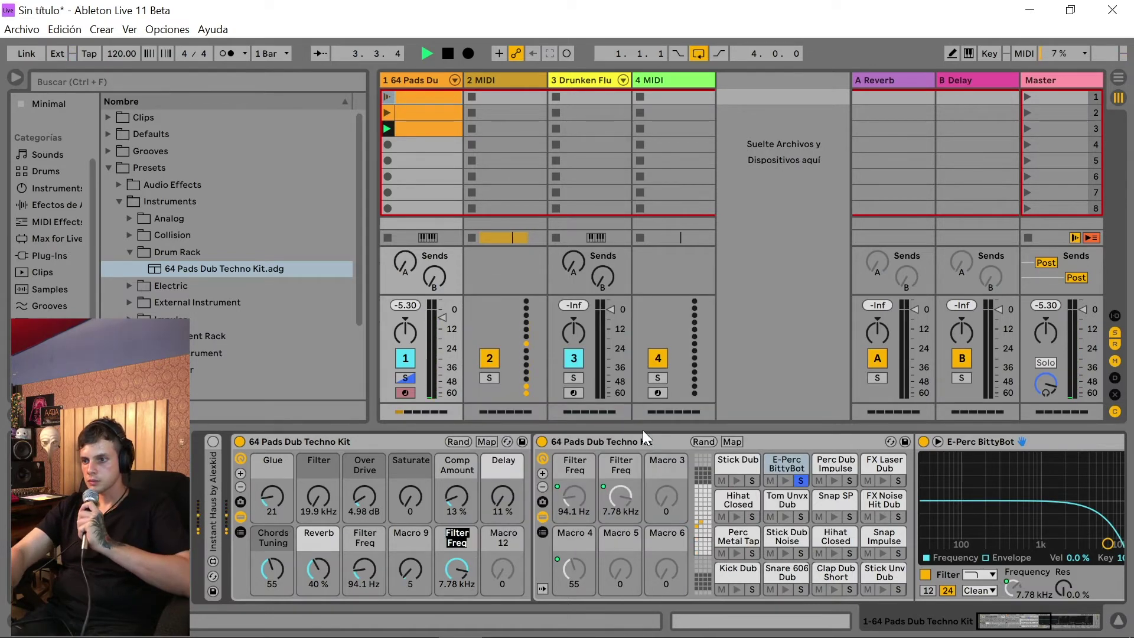
{"action": "key", "text": "Right"}
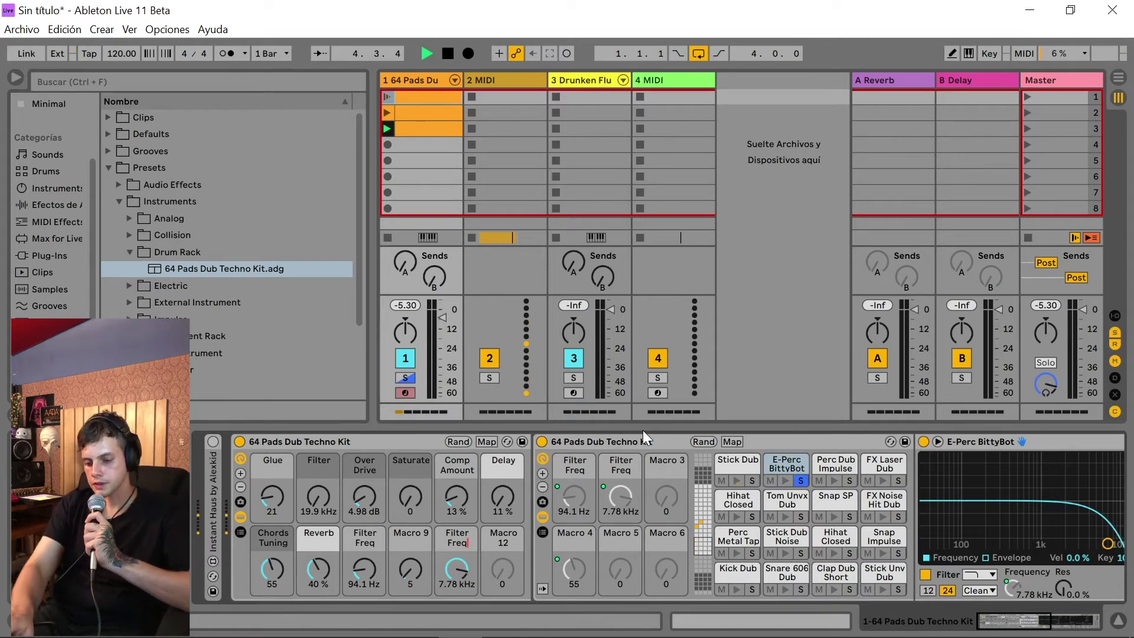
{"action": "type", "text": "Perc"}
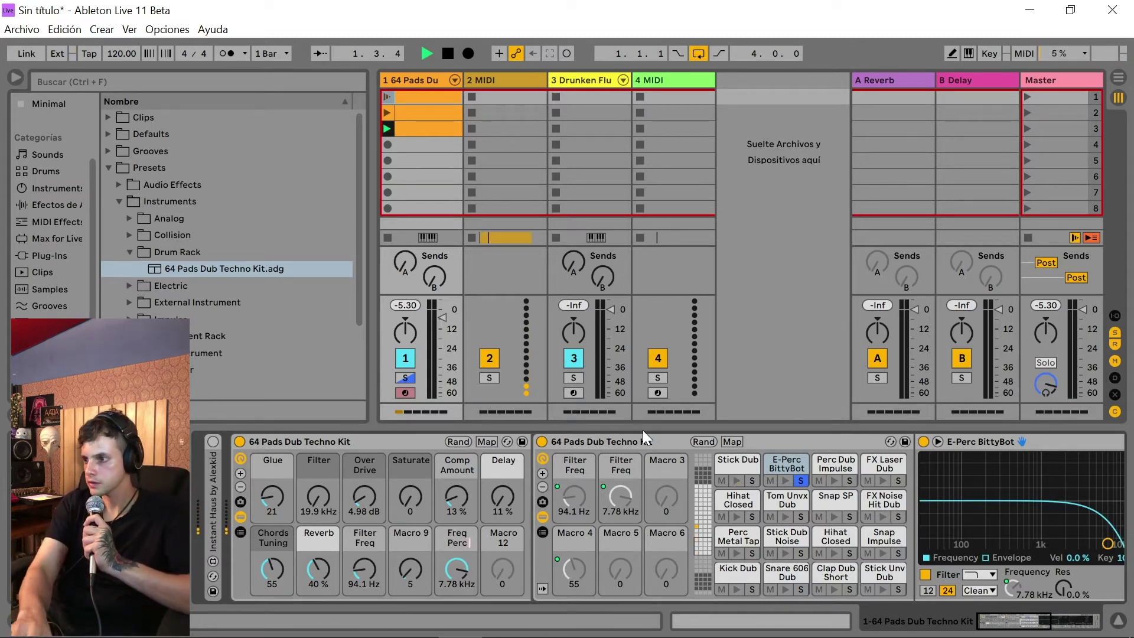
{"action": "type", "text": " bit"}
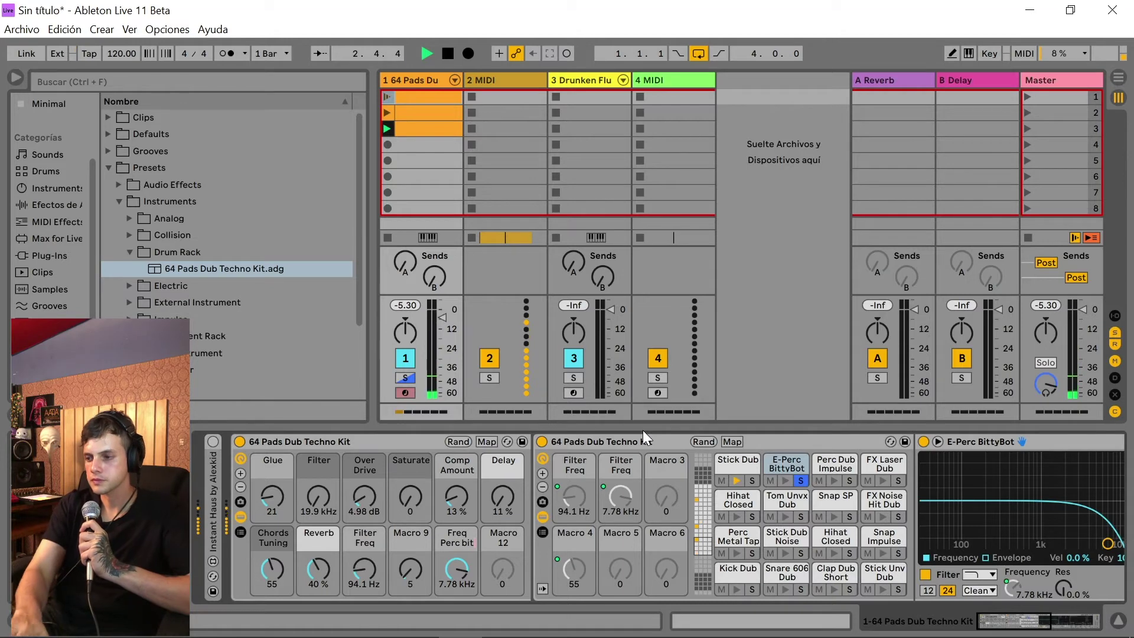
{"action": "key", "text": "Escape"}
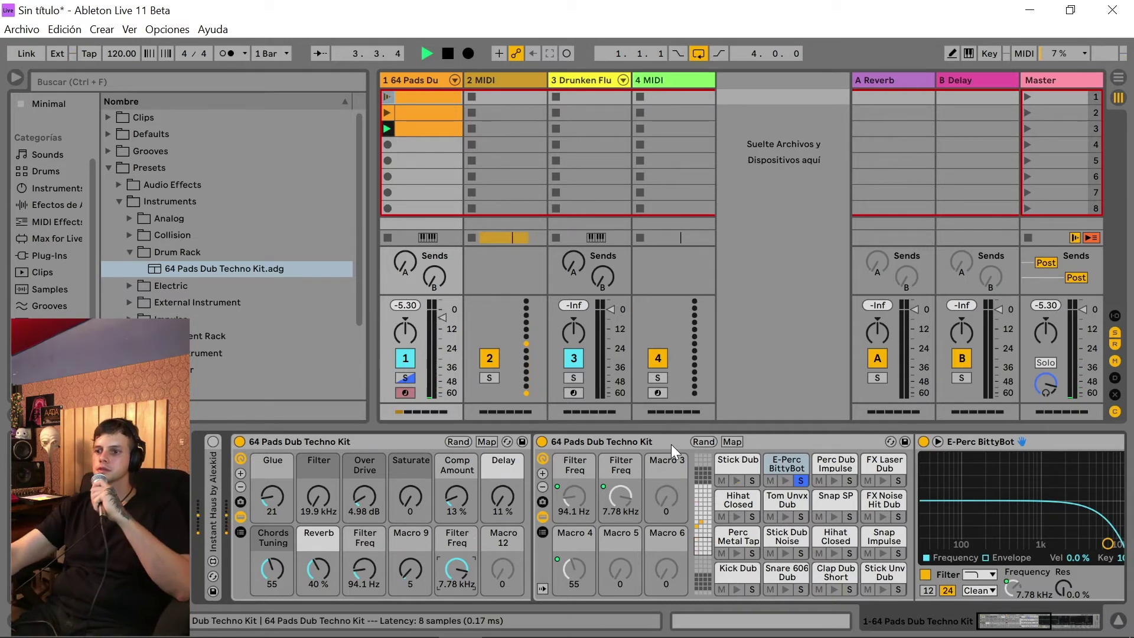
- Select the E-Perc BittyBot device in the inner 64 Pads Dub Techno Kit rack and fold it
{"action": "scroll", "coordinate": [624, 442], "scroll_direction": "right", "scroll_amount": 5}
{"action": "left_click", "coordinate": [625, 441]}
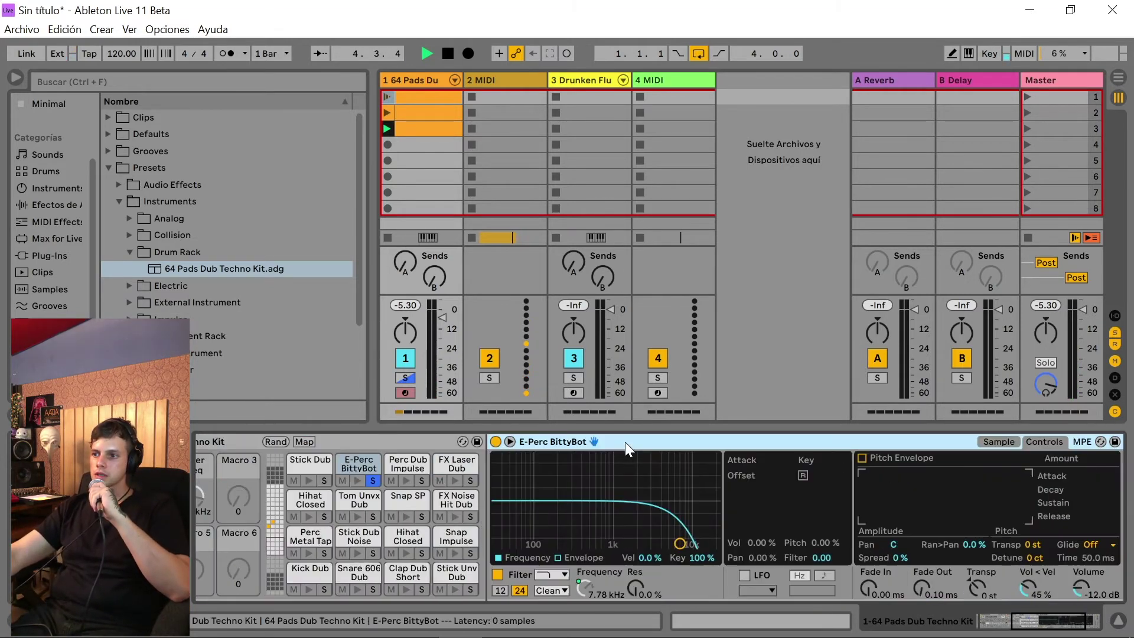
{"action": "double_click", "coordinate": [625, 441]}
- Randomize the outer 64 Pads Dub Techno Kit rack's macros and undo the randomization
{"action": "left_click", "coordinate": [396, 440]}
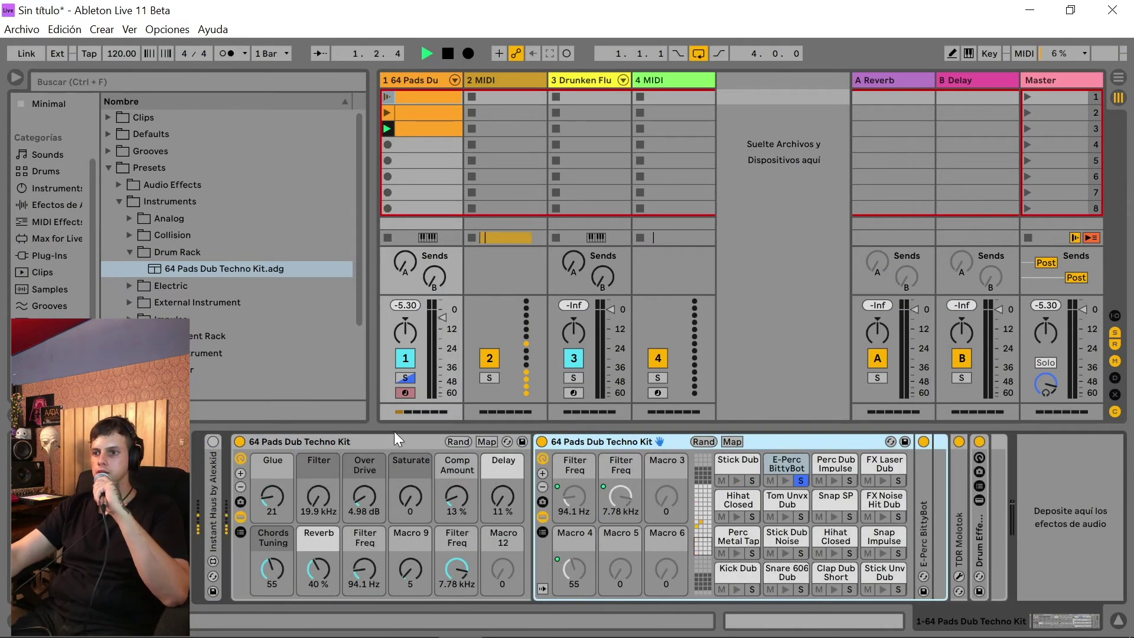
{"action": "left_click", "coordinate": [395, 441]}
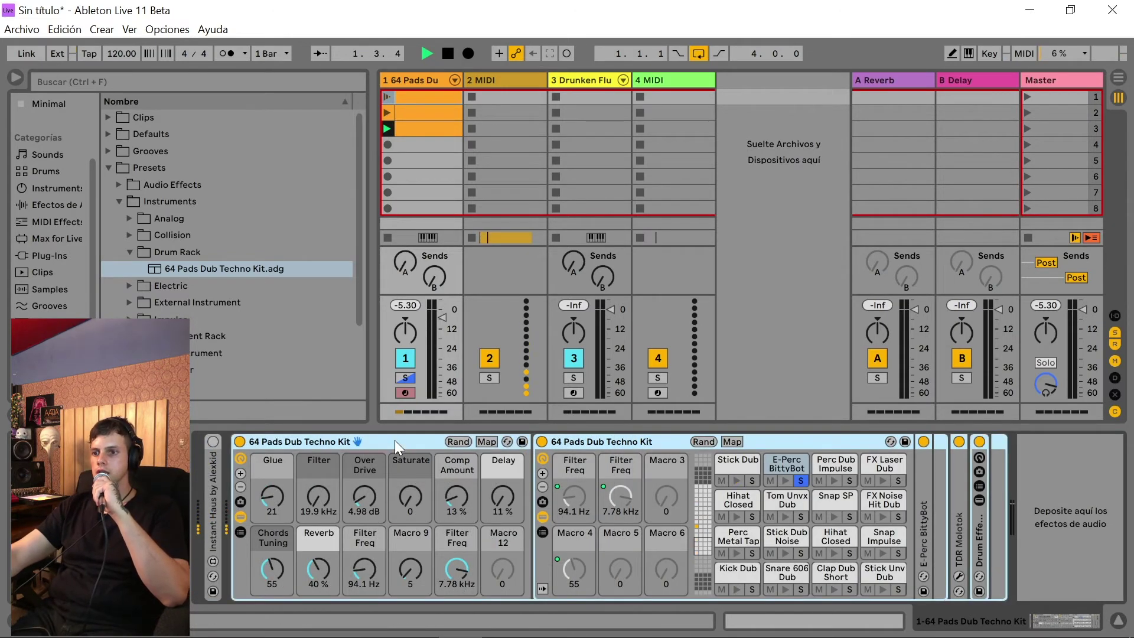
{"action": "left_click", "coordinate": [463, 441]}
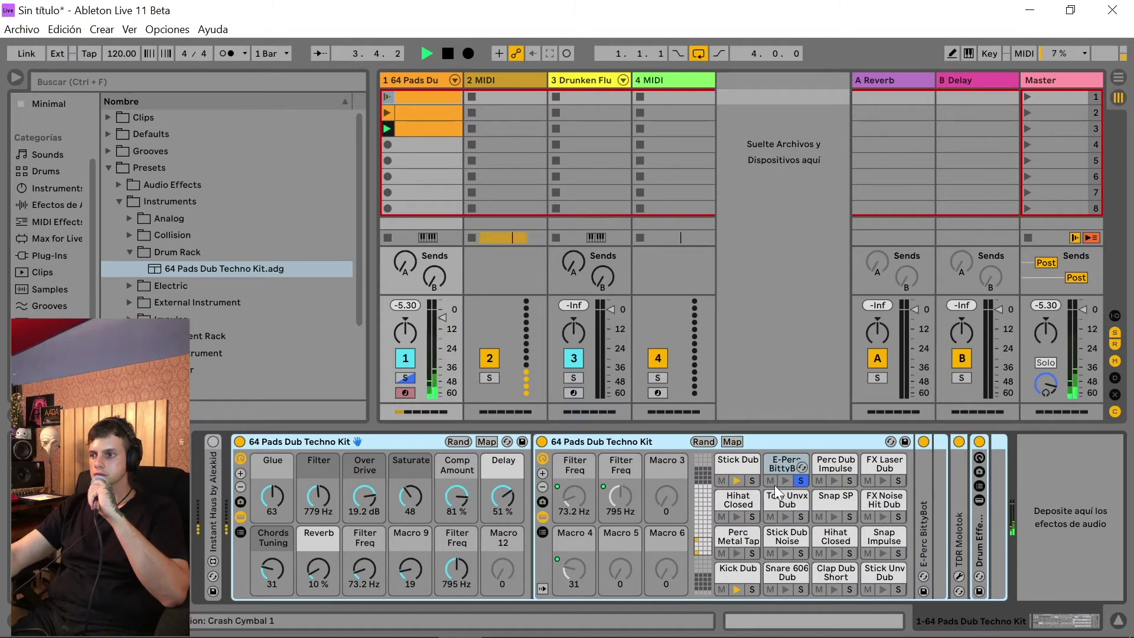
{"action": "key", "text": "ctrl+z"}
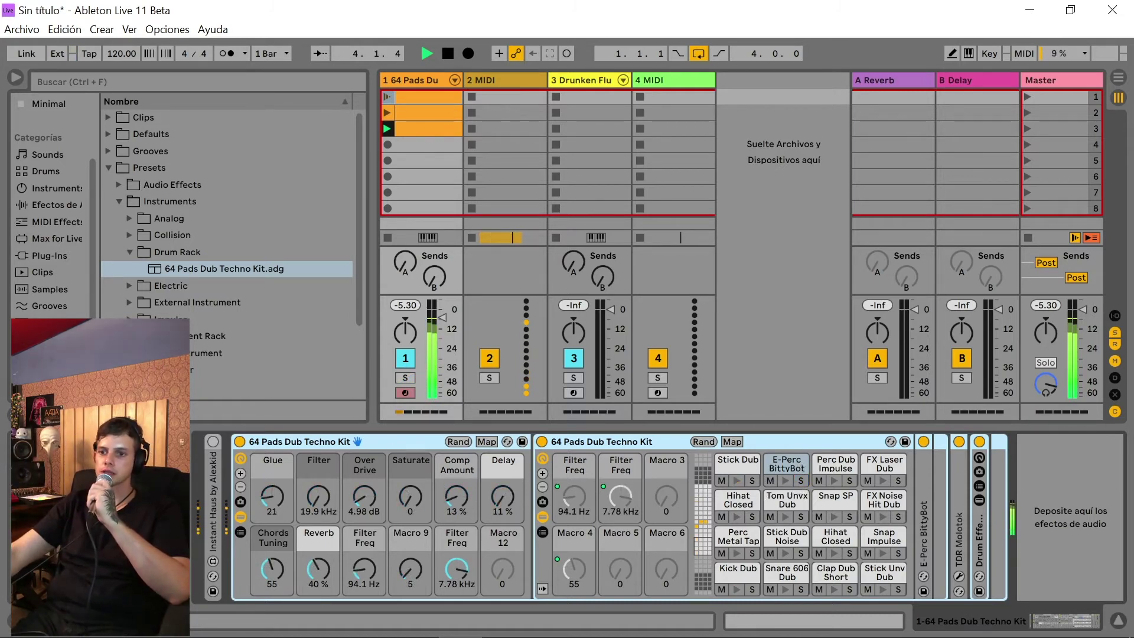
- Show the outer rack's macro variations and store the current macro settings until two variations are listed
{"action": "left_click", "coordinate": [241, 515]}
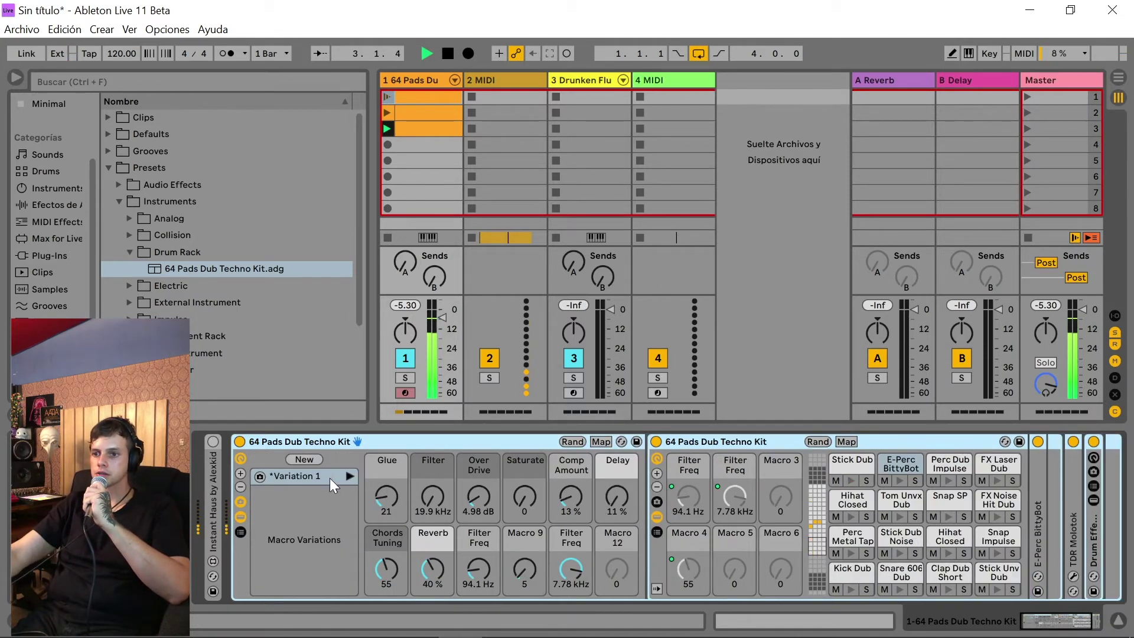
{"action": "left_click", "coordinate": [303, 476]}
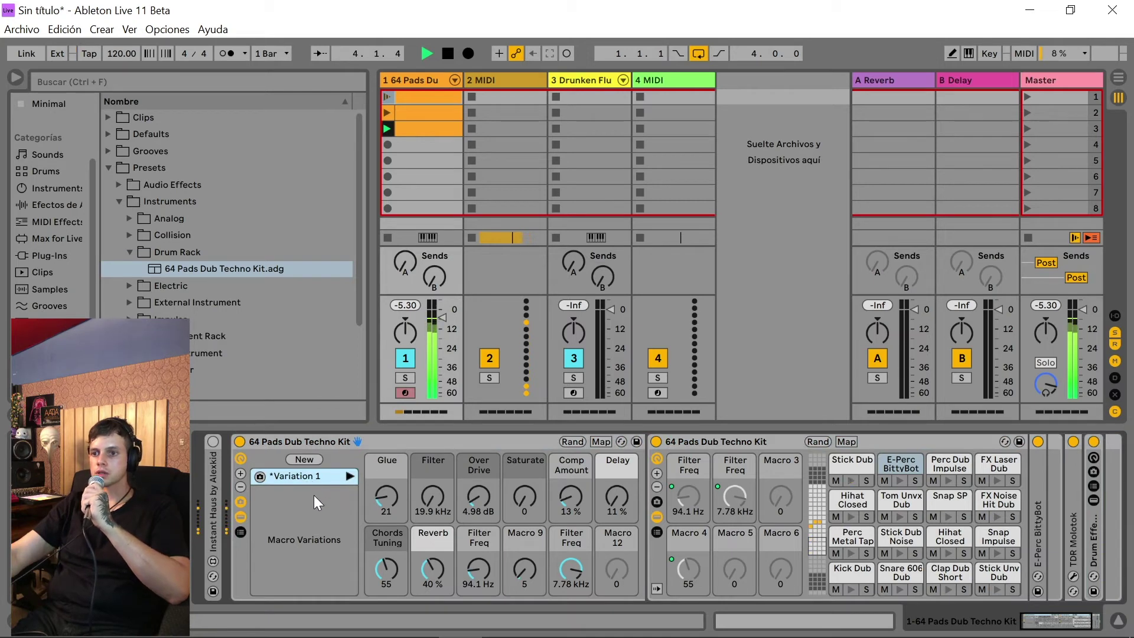
{"action": "left_click", "coordinate": [306, 459]}
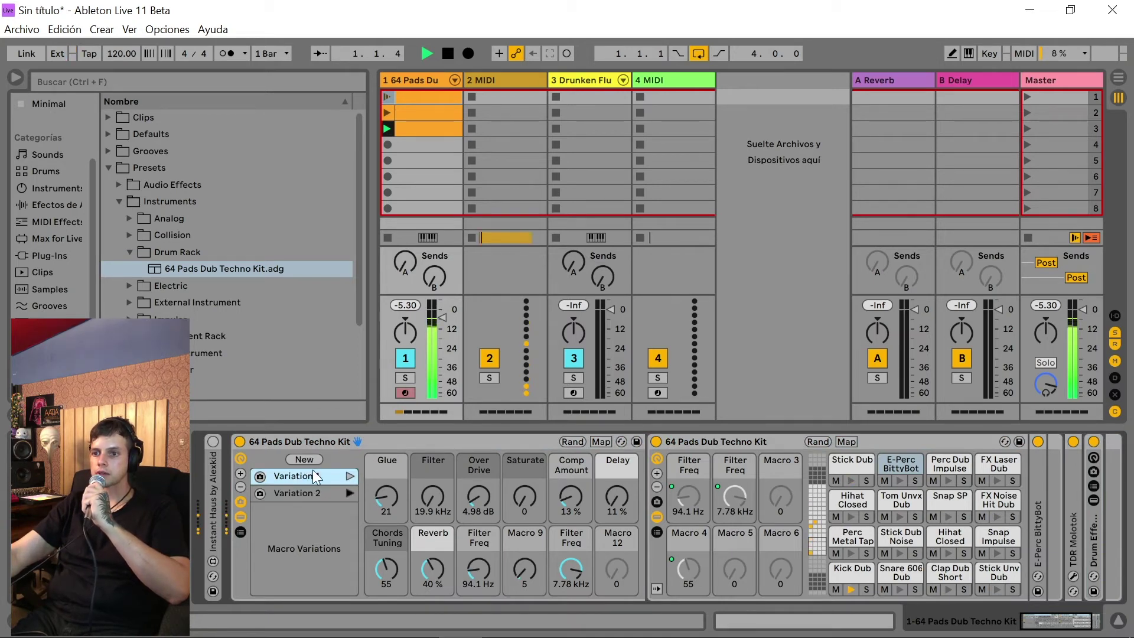
- Select Variation 2, randomize the outer rack's macros, and store the result as a new variation
{"action": "left_click", "coordinate": [307, 493]}
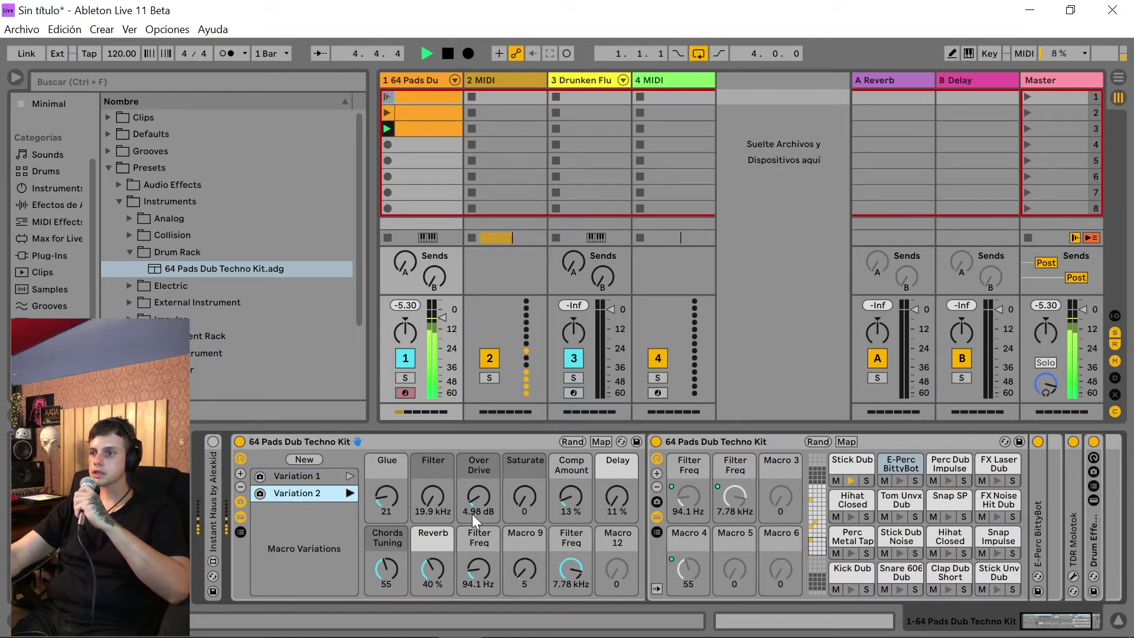
{"action": "left_click", "coordinate": [572, 441]}
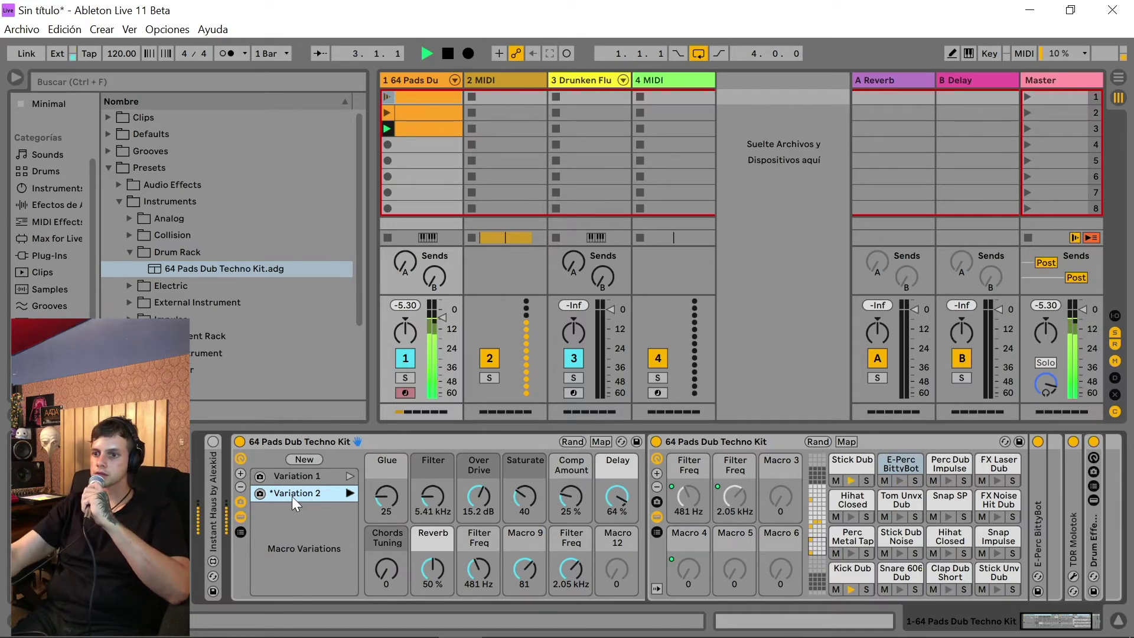
{"action": "left_click", "coordinate": [319, 458]}
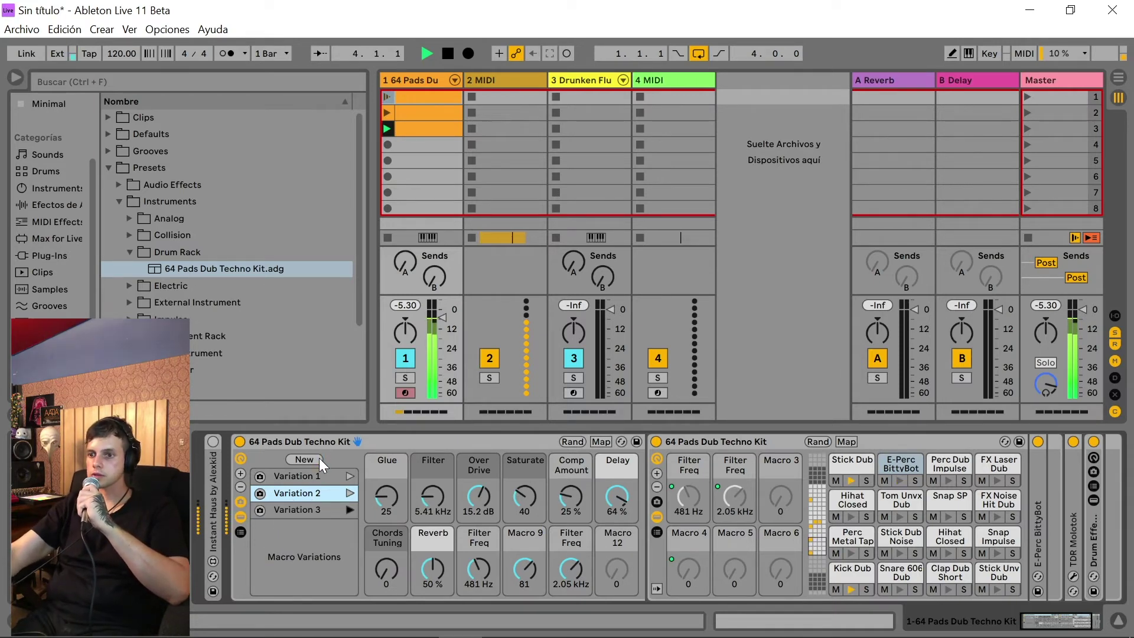
- Recall Variation 1 and set Filter to 700 Hz and Over Drive to 14.2 dB; recall Variation 2 and raise Saturate to about 59
{"action": "left_click", "coordinate": [349, 476]}
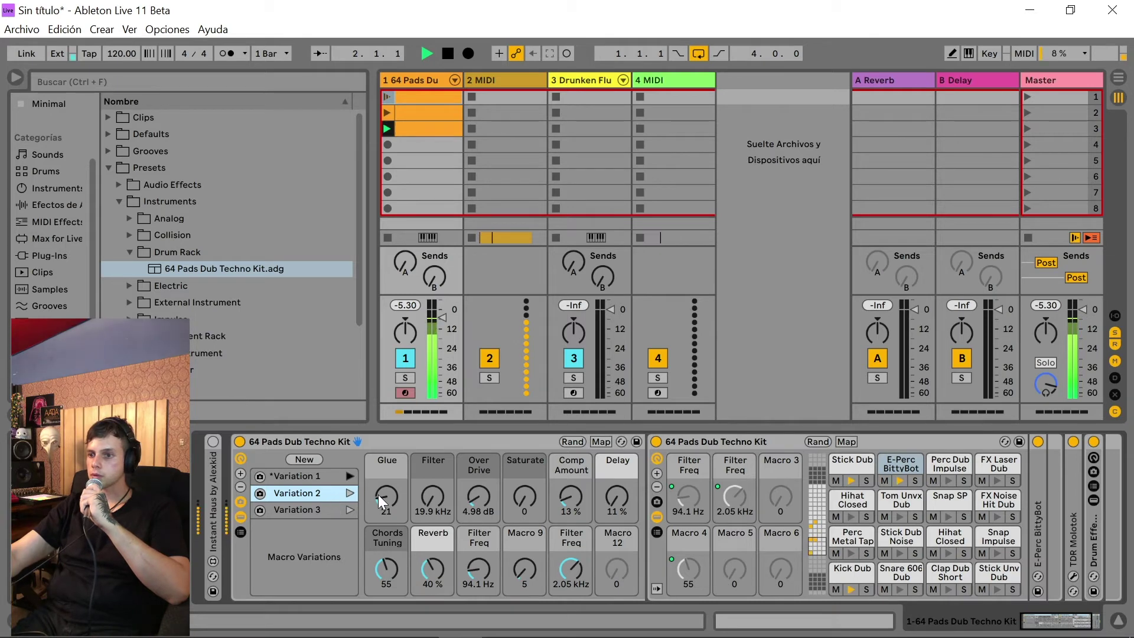
{"action": "left_click_drag", "start_coordinate": [439, 505], "coordinate": [439, 467]}
{"action": "left_click_drag", "start_coordinate": [487, 502], "coordinate": [486, 475]}
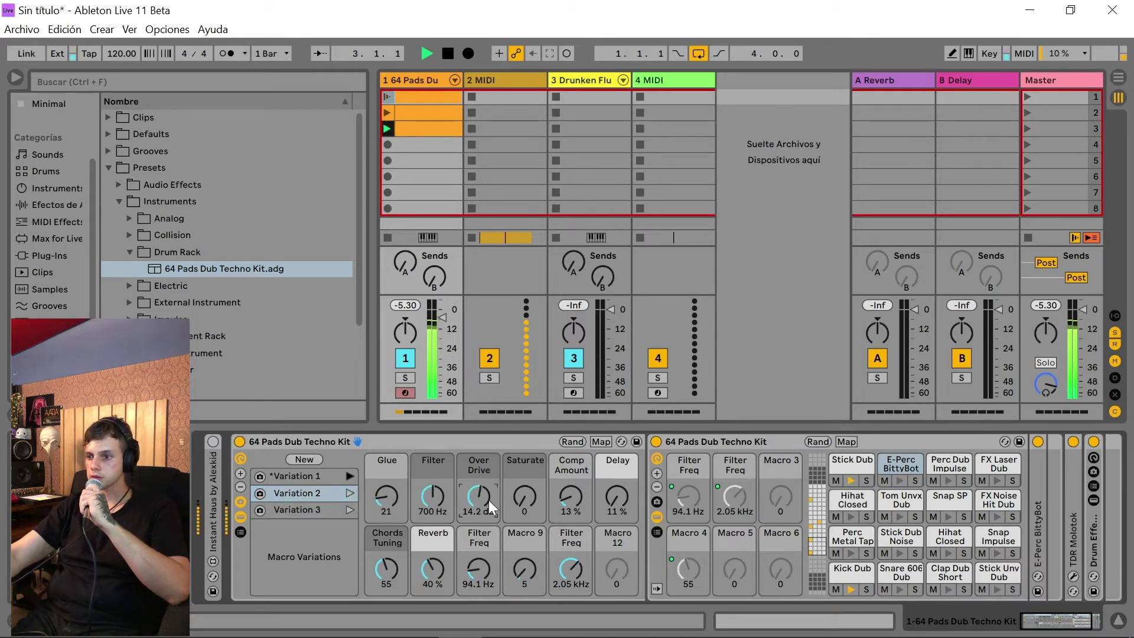
{"action": "left_click", "coordinate": [352, 492]}
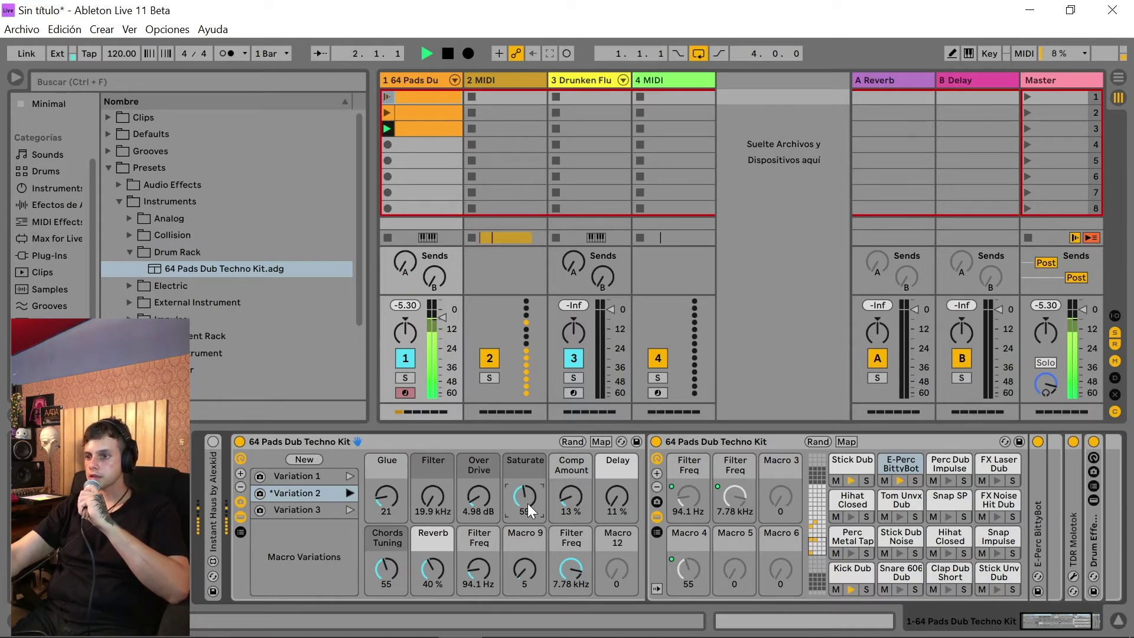
{"action": "left_click_drag", "start_coordinate": [532, 494], "coordinate": [533, 493]}
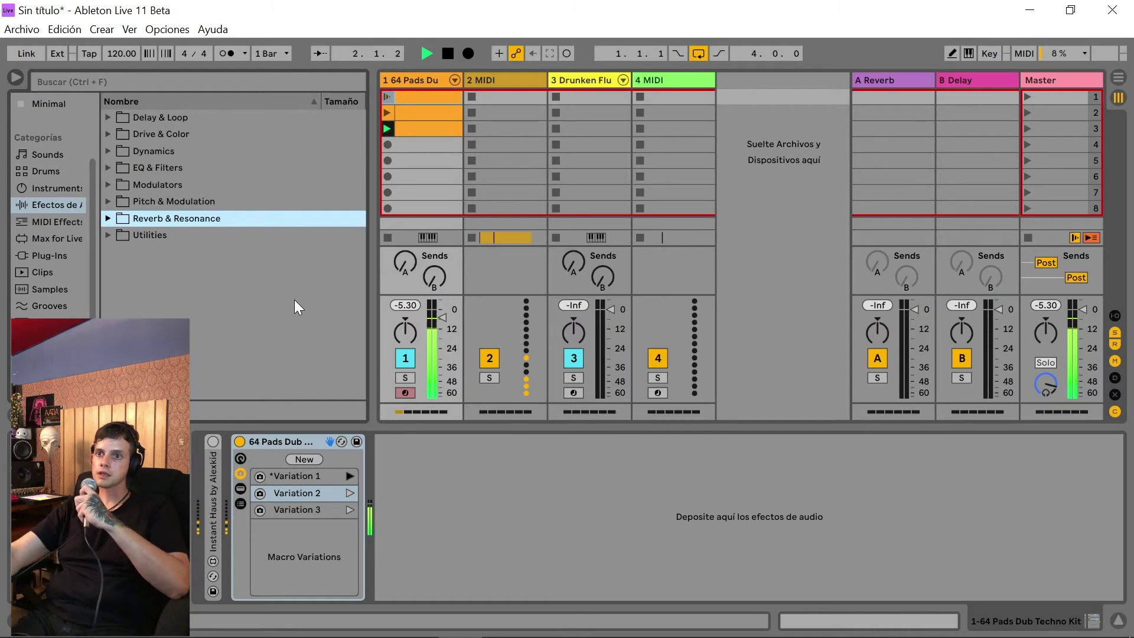
- Add Hybrid Reverb from the Reverb & Resonance effects after the 64 Pads Dub Techno Kit rack
{"action": "left_click", "coordinate": [109, 218]}
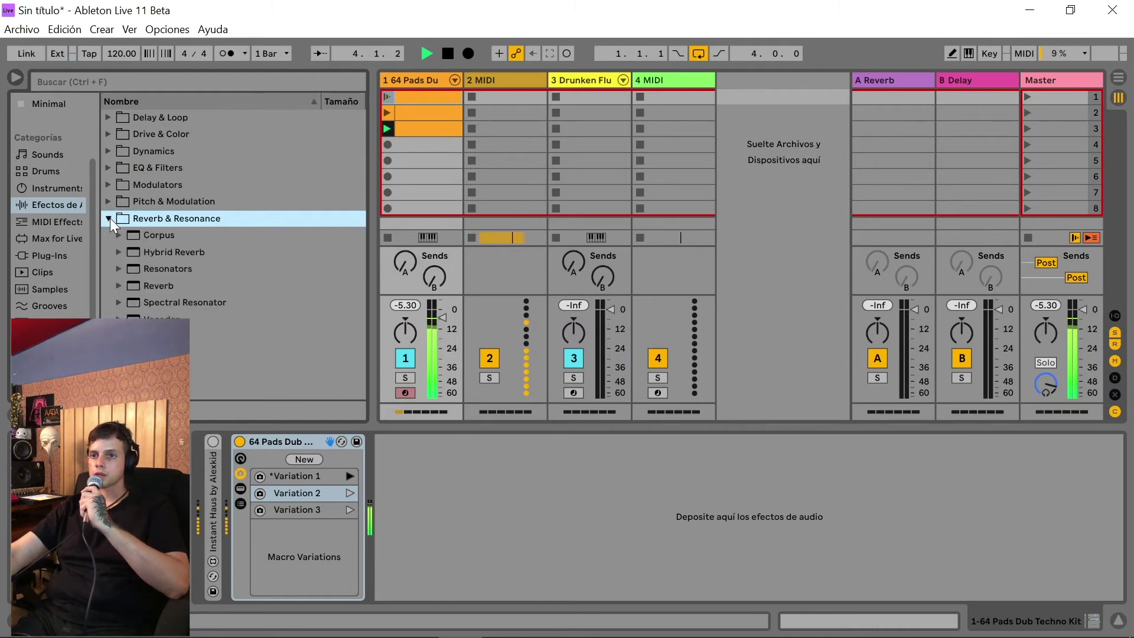
{"action": "left_click", "coordinate": [161, 250]}
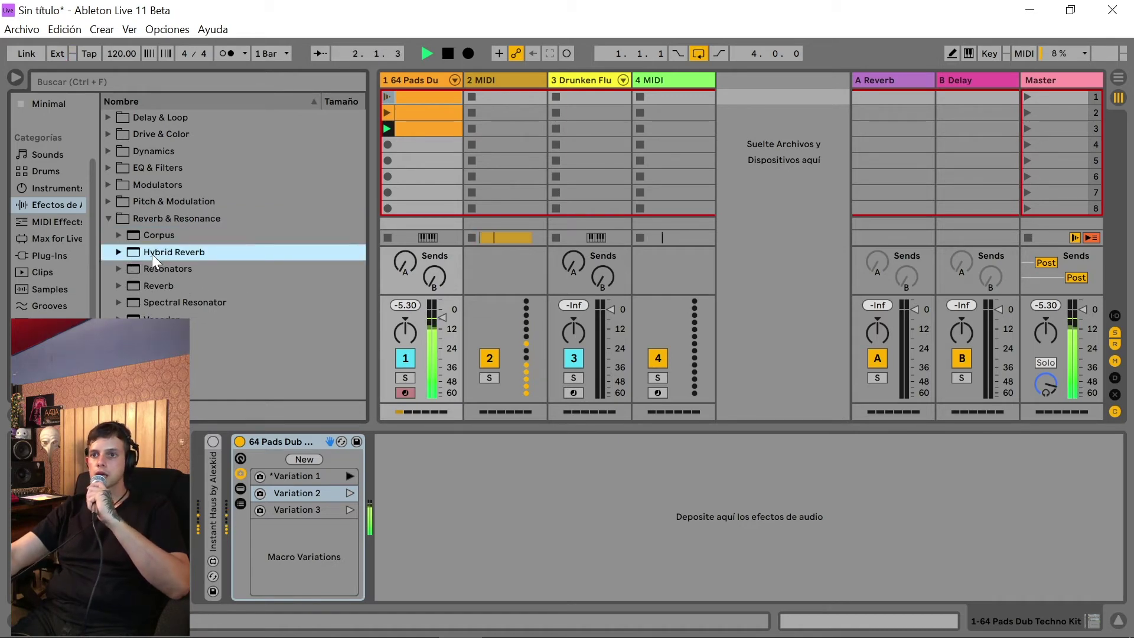
{"action": "left_click_drag", "start_coordinate": [139, 252], "coordinate": [545, 518]}
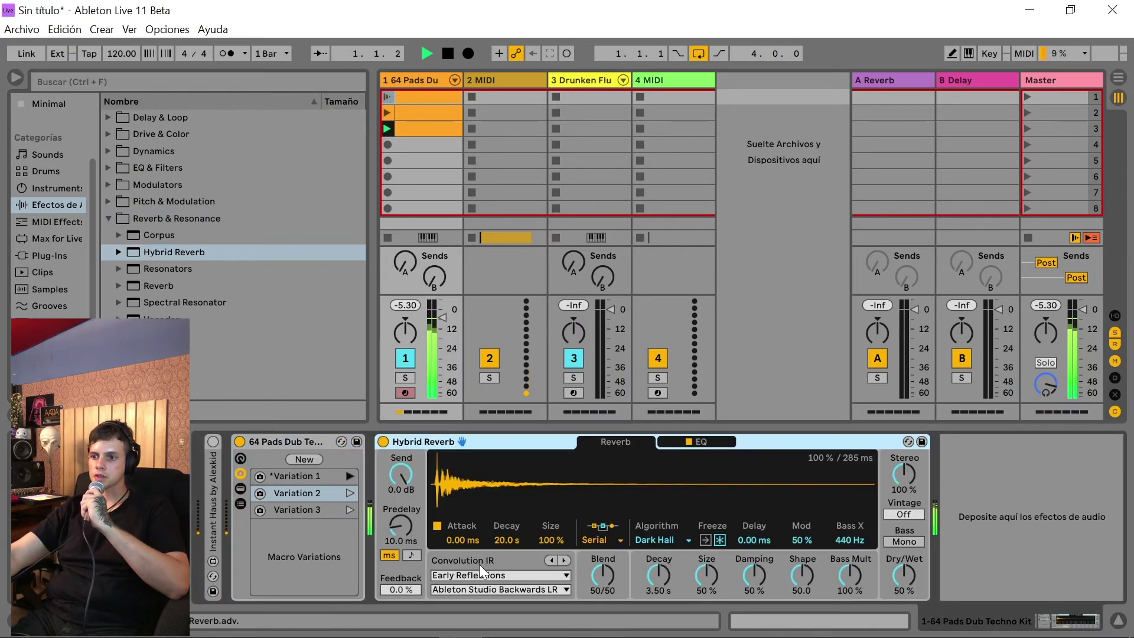
- Set Hybrid Reverb's Blend to 63/37, Size to 40% and Dry/Wet to 21%
{"action": "left_click_drag", "start_coordinate": [603, 575], "coordinate": [603, 590]}
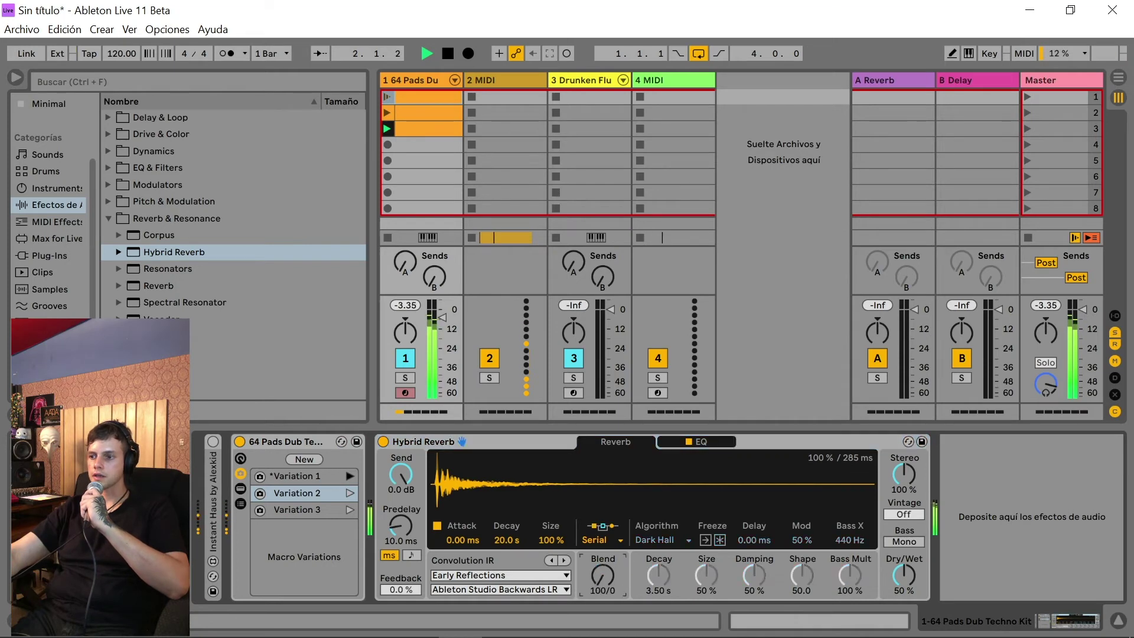
{"action": "left_click_drag", "start_coordinate": [707, 575], "coordinate": [707, 587]}
{"action": "left_click_drag", "start_coordinate": [903, 575], "coordinate": [903, 608]}
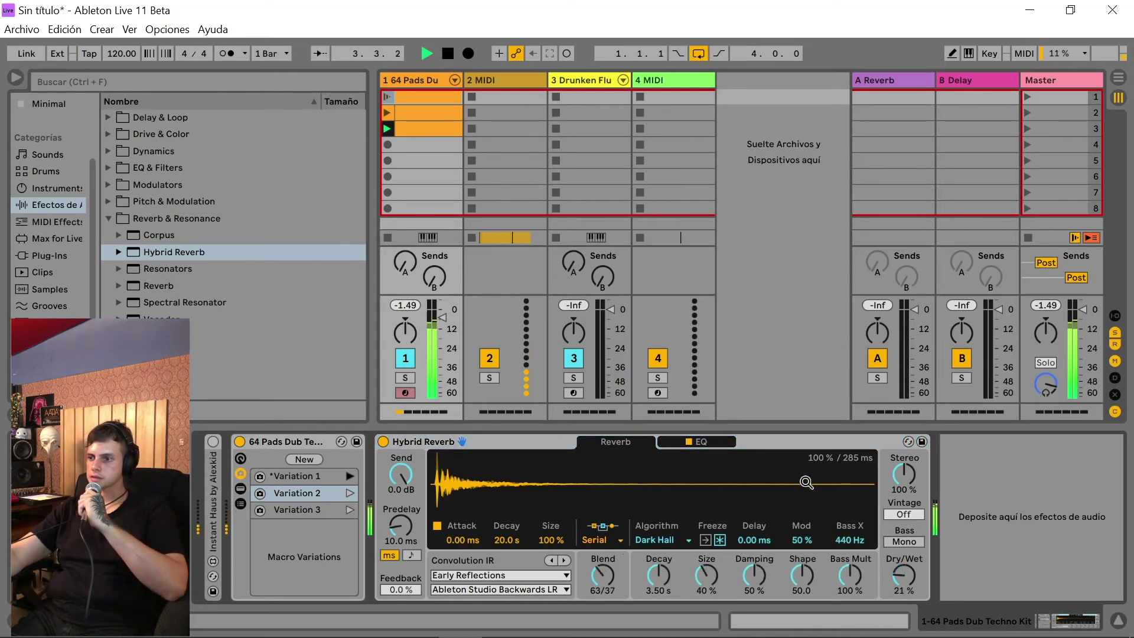
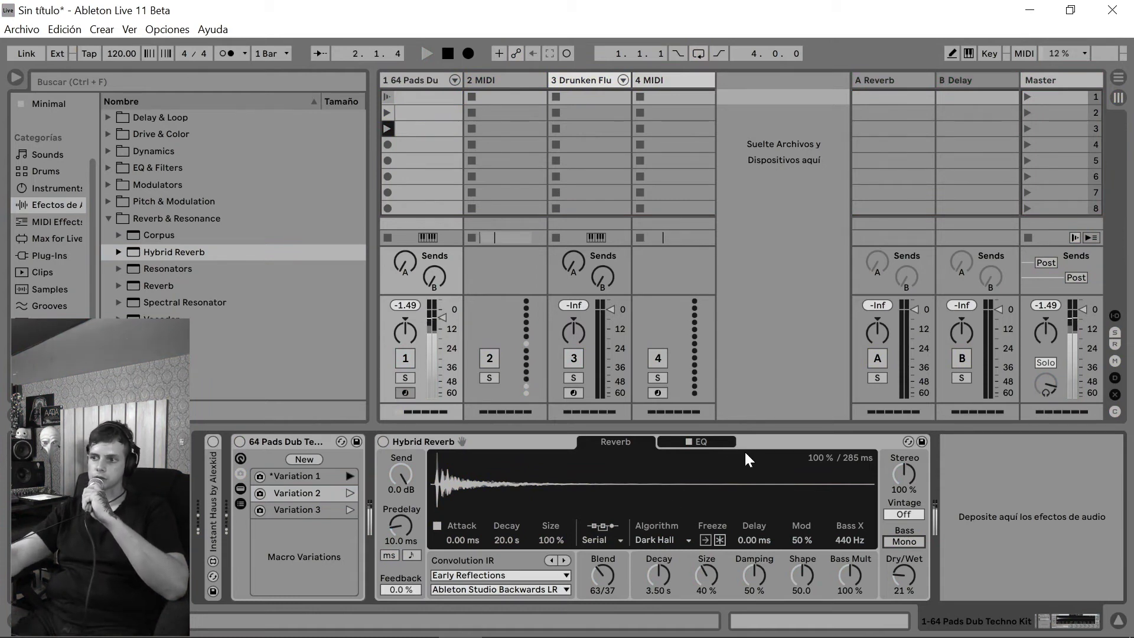
- In Hybrid Reverb's EQ, set the low cut to 181 Hz, cut band 3 to -4.2 dB at 1.52 kHz, and lower band 4
{"action": "left_click", "coordinate": [722, 443]}
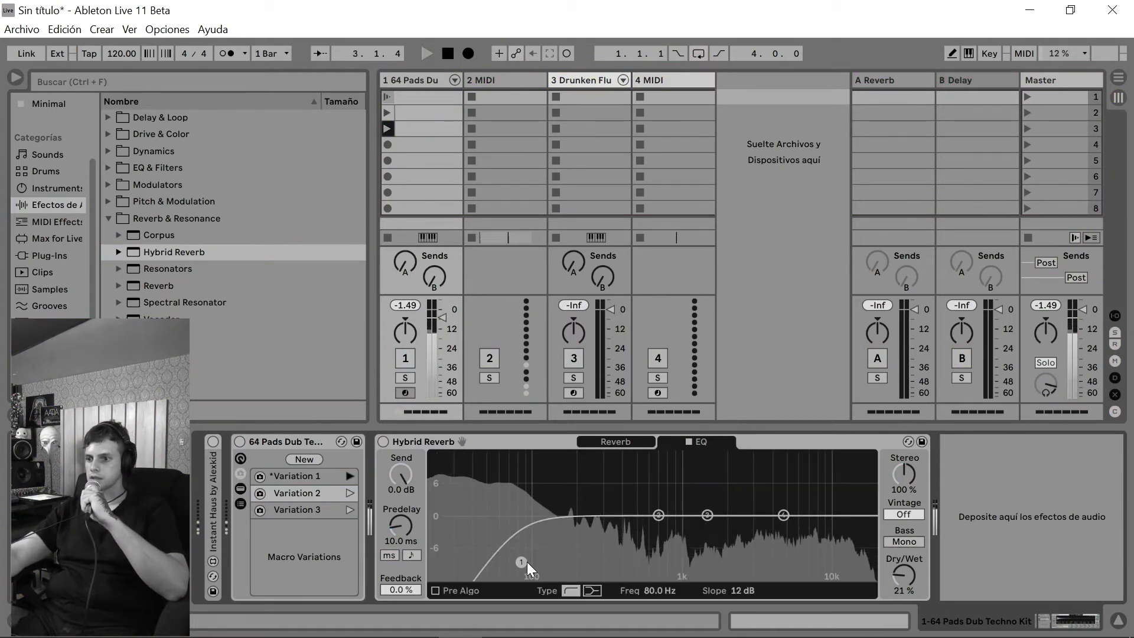
{"action": "left_click_drag", "start_coordinate": [521, 562], "coordinate": [572, 562]}
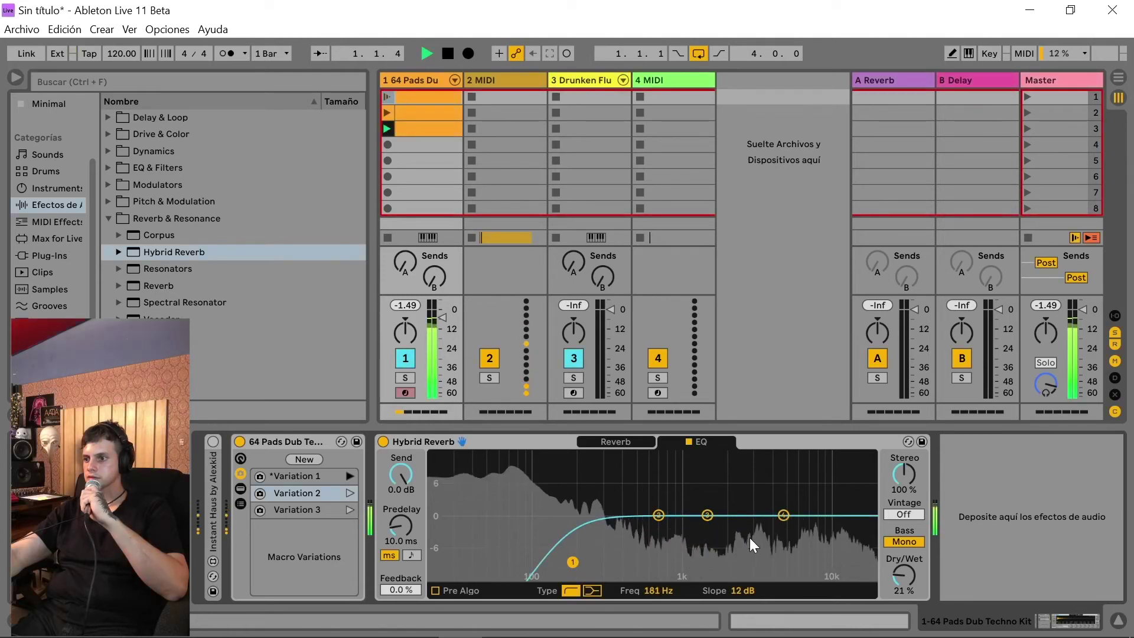
{"action": "mouse_move", "coordinate": [708, 515]}
{"action": "left_mouse_down"}
{"action": "mouse_move", "coordinate": [745, 460]}
{"action": "mouse_move", "coordinate": [707, 512]}
{"action": "left_mouse_up"}
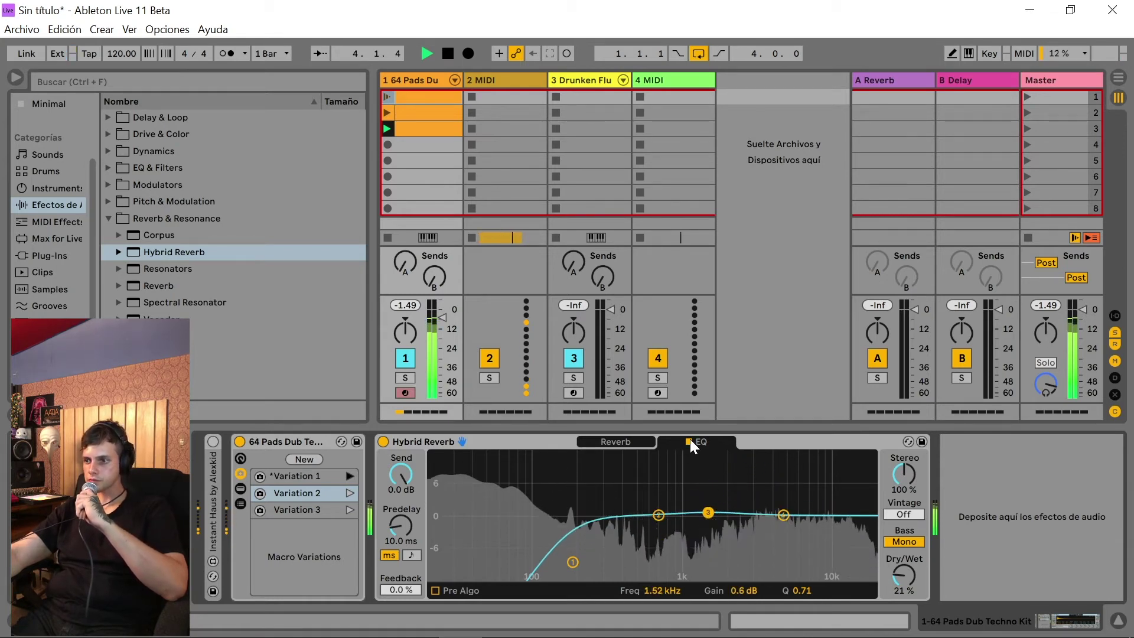
{"action": "left_click_drag", "start_coordinate": [701, 512], "coordinate": [724, 547]}
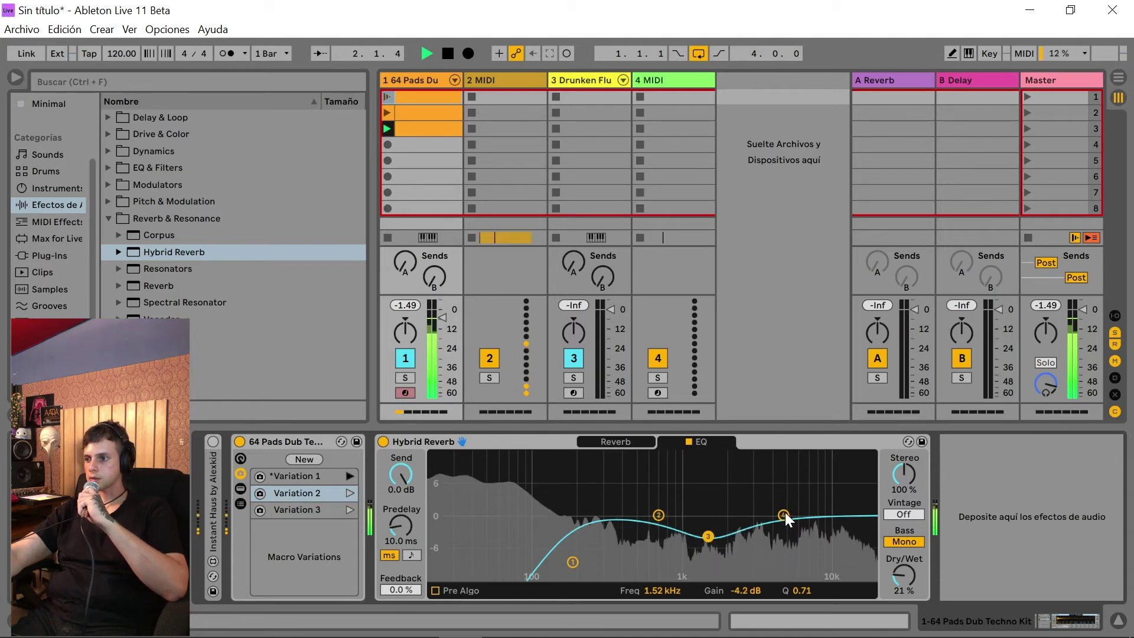
{"action": "left_click_drag", "start_coordinate": [783, 514], "coordinate": [823, 523]}
{"action": "left_click_drag", "start_coordinate": [822, 524], "coordinate": [778, 536]}
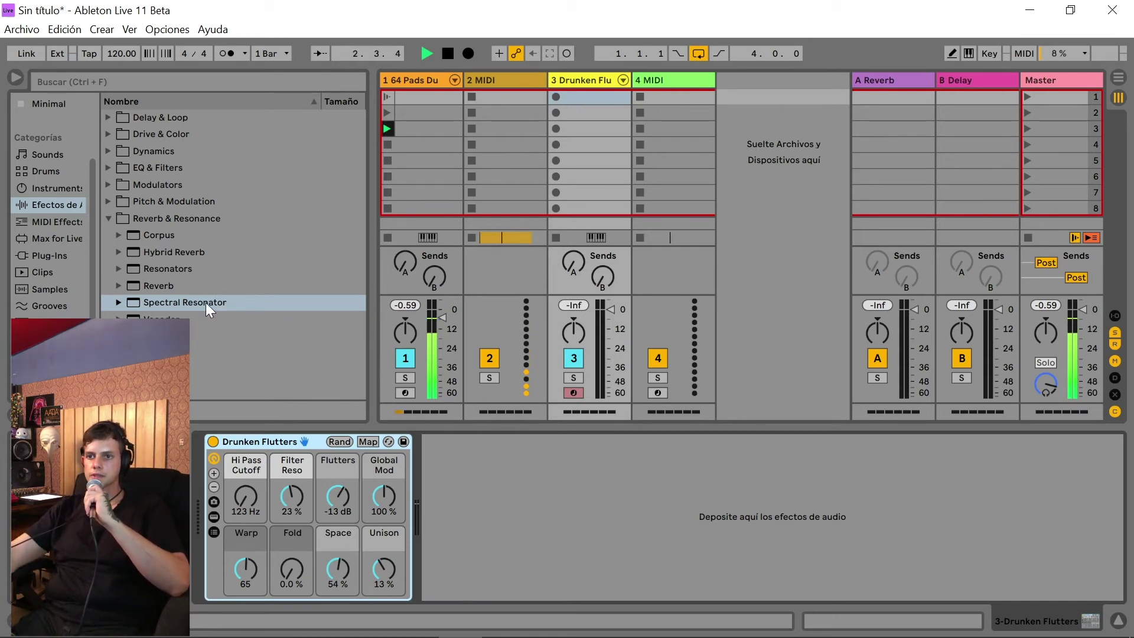
- Add Spectral Resonator to the Drunken Flutters track and set the track's MIDI input to 1-64 Pads Dub Techno Kit
{"action": "left_click_drag", "start_coordinate": [205, 302], "coordinate": [699, 488]}
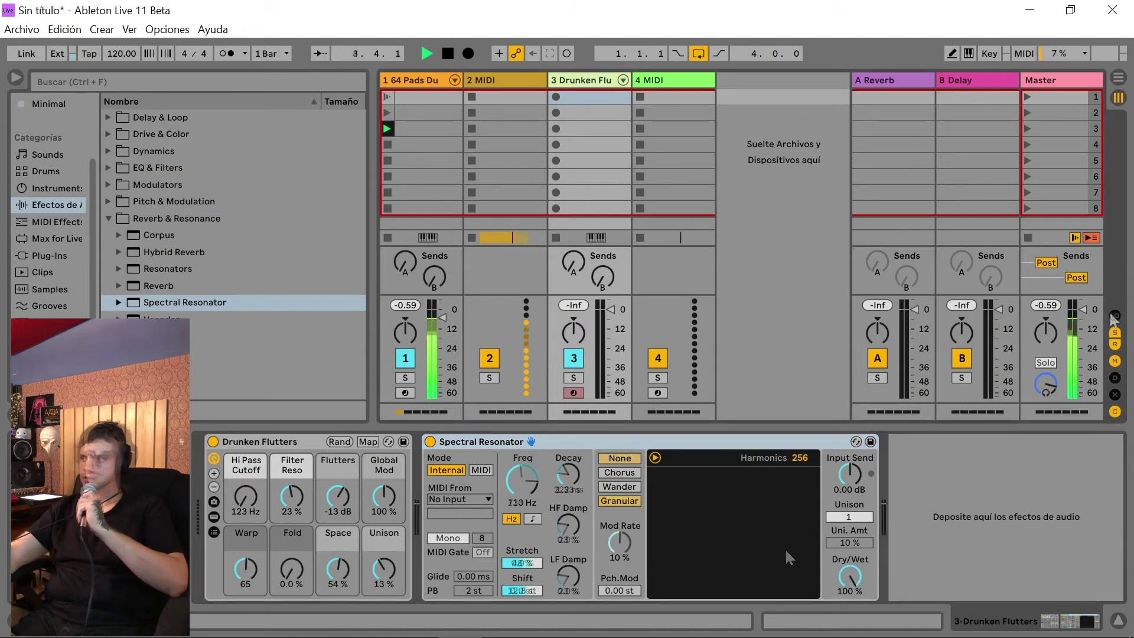
{"action": "left_click", "coordinate": [1115, 316]}
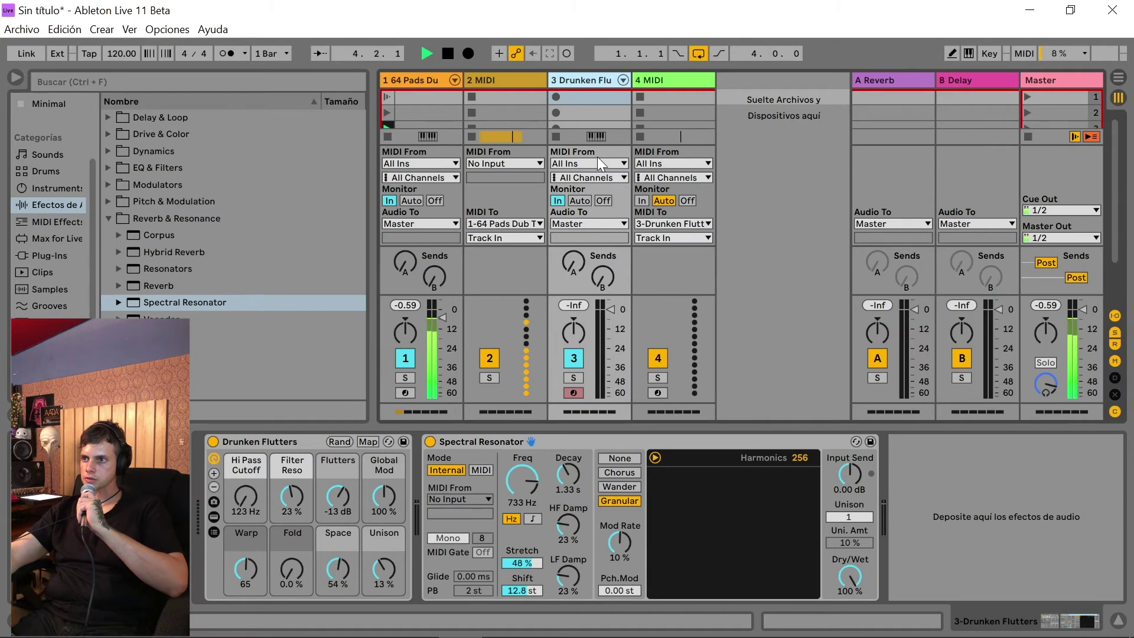
{"action": "left_click", "coordinate": [597, 157]}
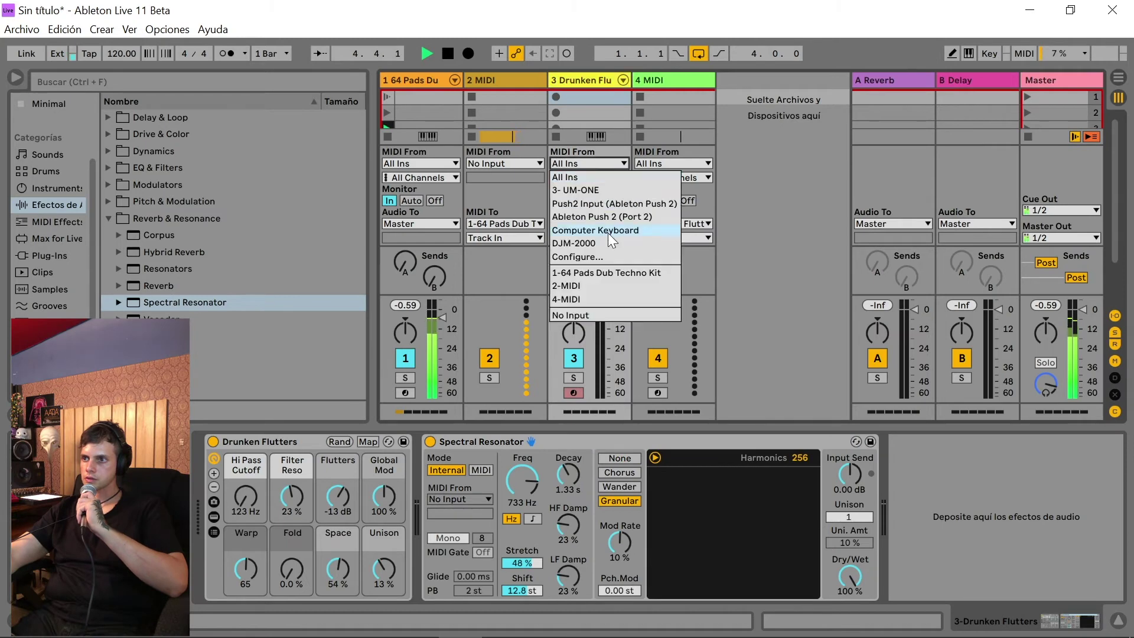
{"action": "key", "text": "Escape"}
{"action": "left_click", "coordinate": [608, 270]}
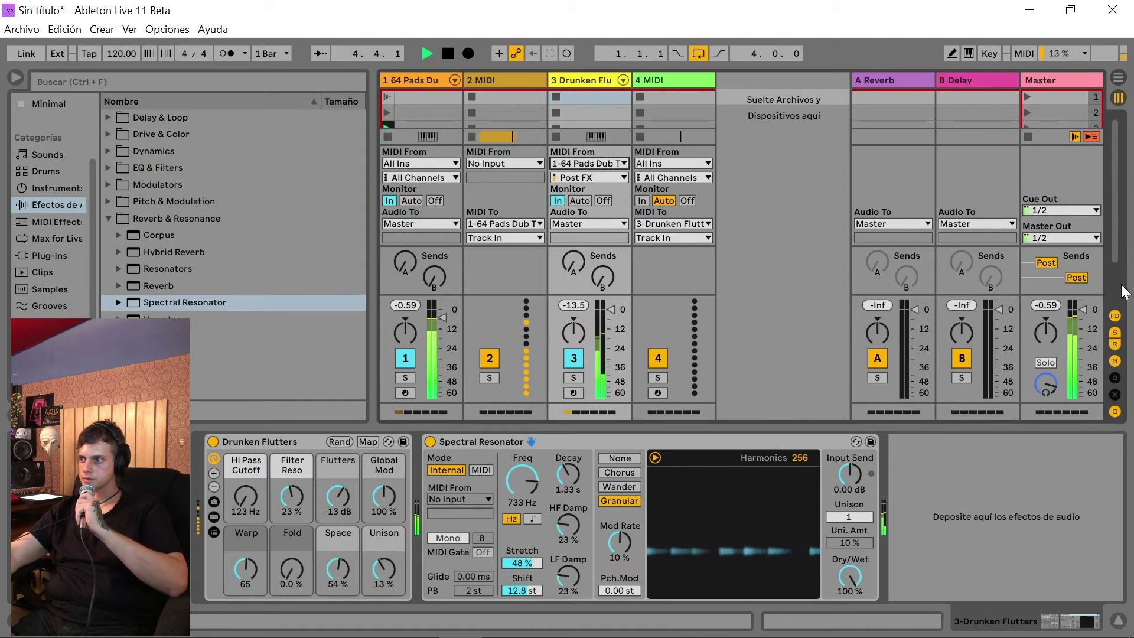
{"action": "left_click", "coordinate": [1113, 314]}
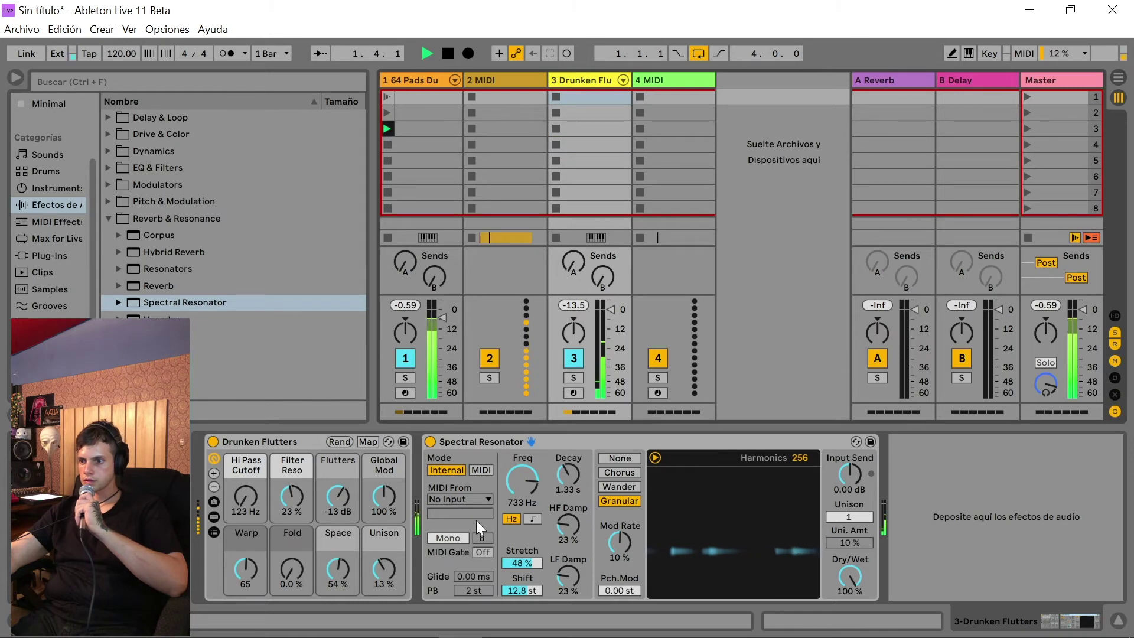
- Set Spectral Resonator's Freq to 128 Hz and Decay to 394 ms, and feed its MIDI mode from 3-Drunken Flutters, Wavetable Pre FX
{"action": "left_click_drag", "start_coordinate": [522, 481], "coordinate": [523, 514]}
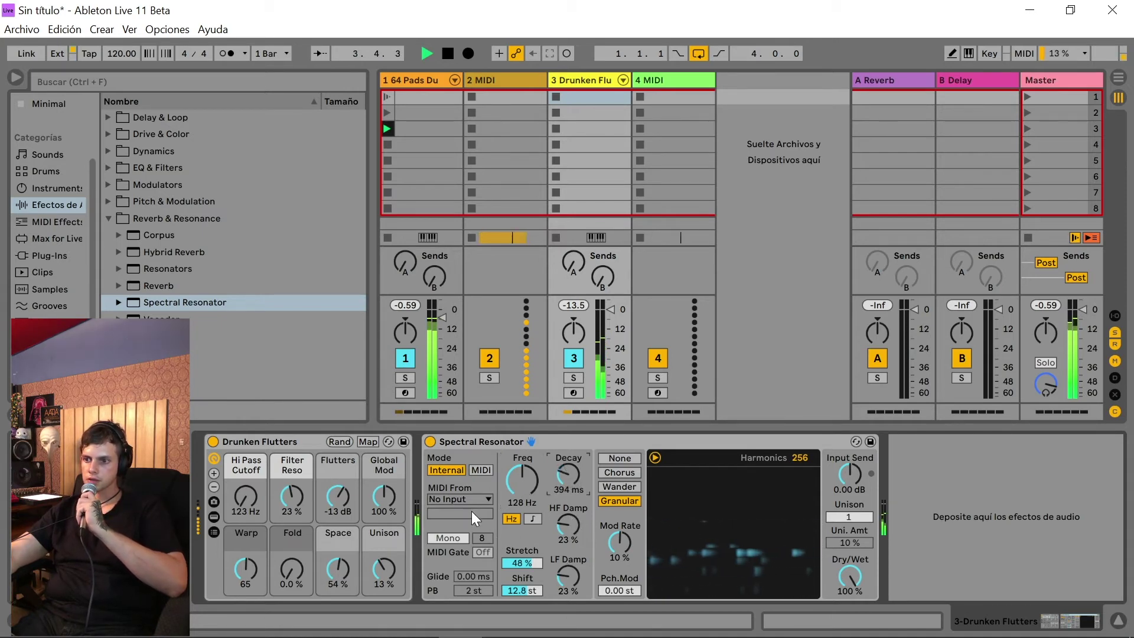
{"action": "left_click", "coordinate": [481, 470]}
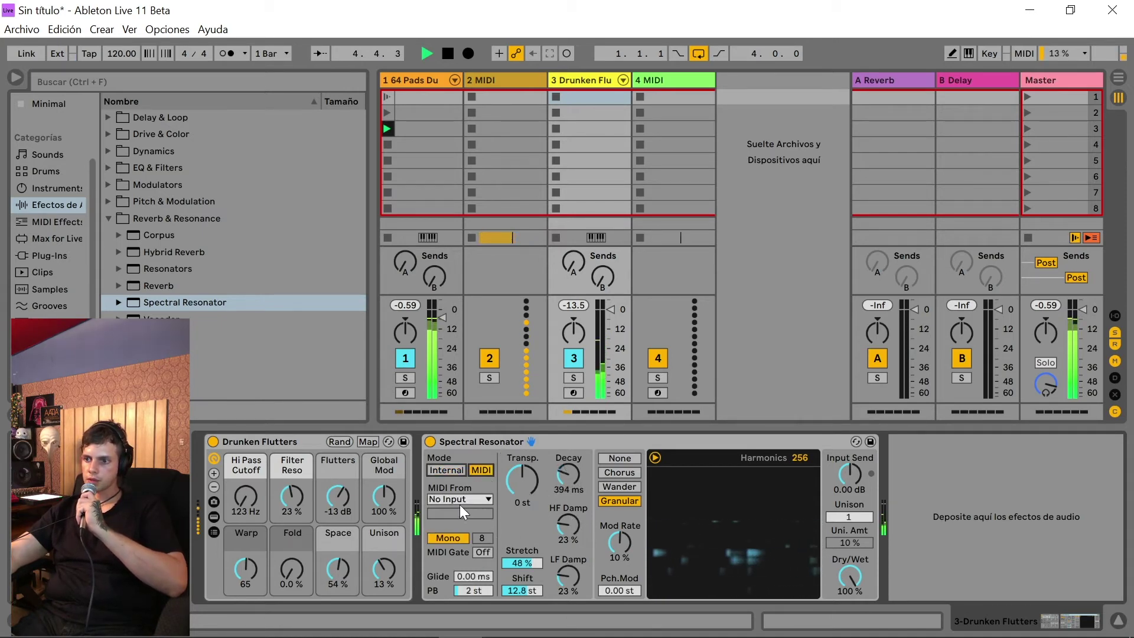
{"action": "left_click", "coordinate": [468, 499]}
{"action": "left_click", "coordinate": [466, 497]}
{"action": "left_click", "coordinate": [467, 496]}
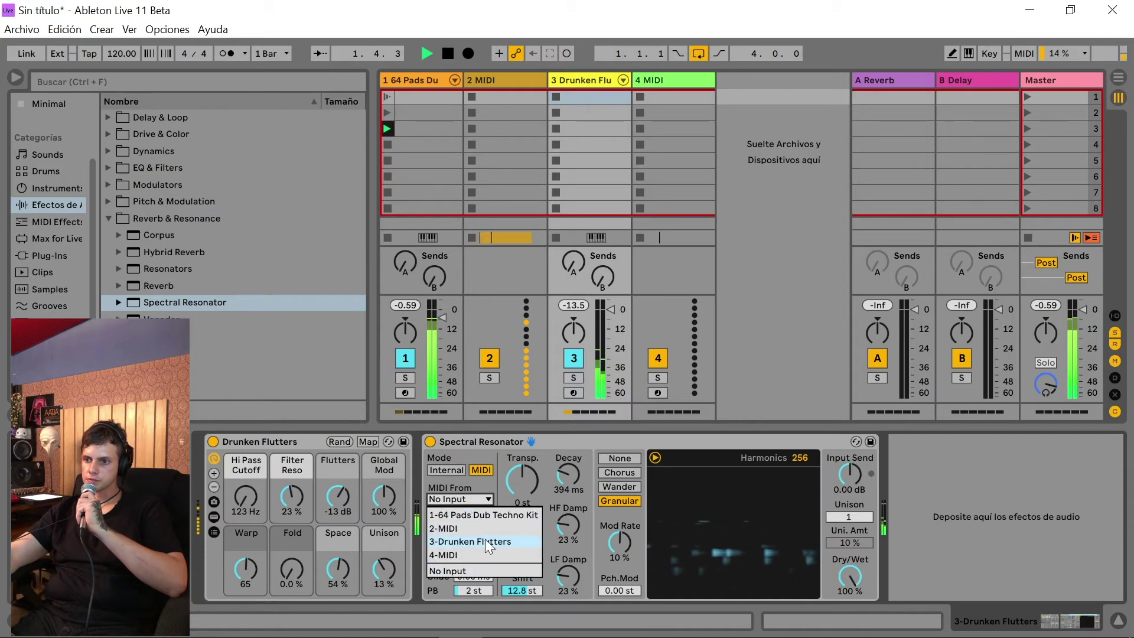
{"action": "left_click", "coordinate": [485, 541]}
{"action": "left_click", "coordinate": [470, 511]}
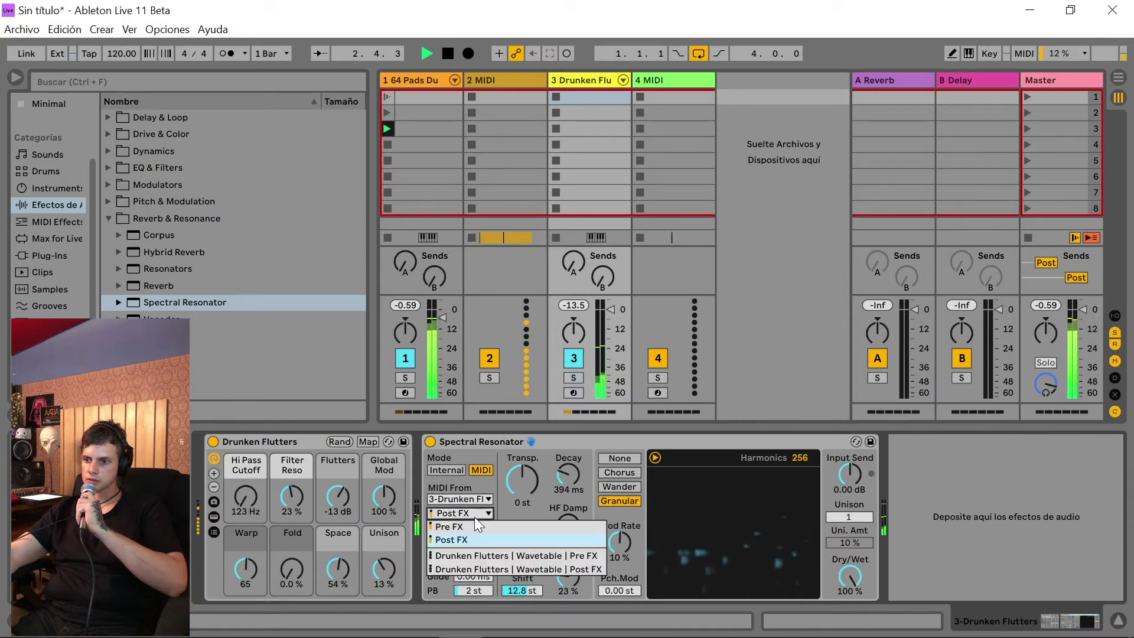
{"action": "left_click", "coordinate": [474, 557]}
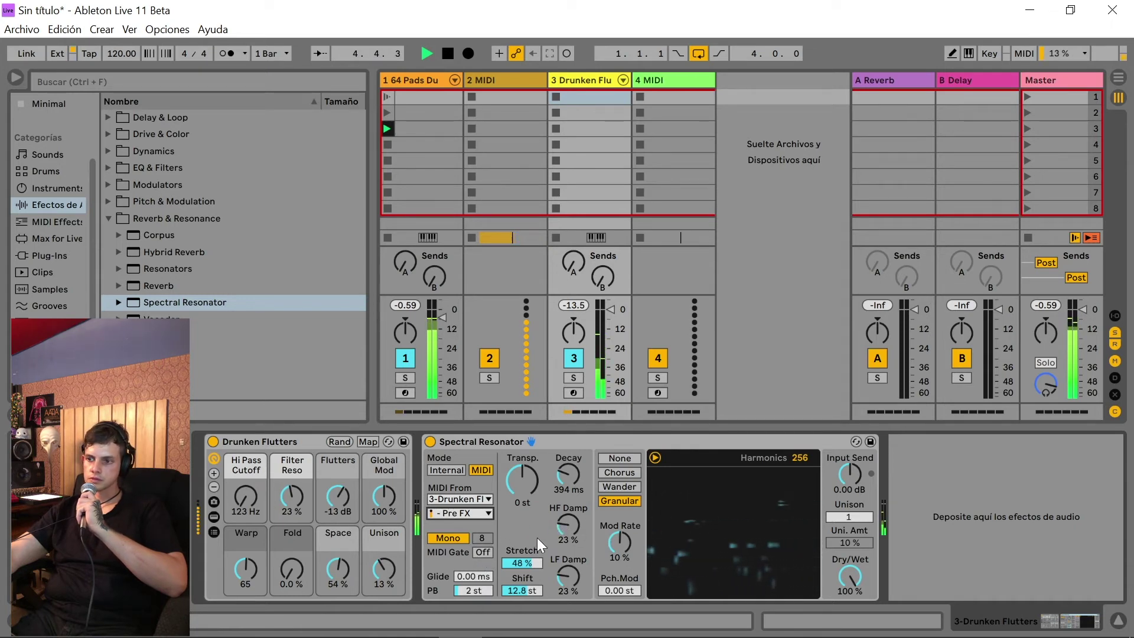
- In Spectral Resonator, enable MIDI Gate with Mono voicing, and set Dry/Wet to 31% and Unison to 4
{"action": "left_click", "coordinate": [484, 555]}
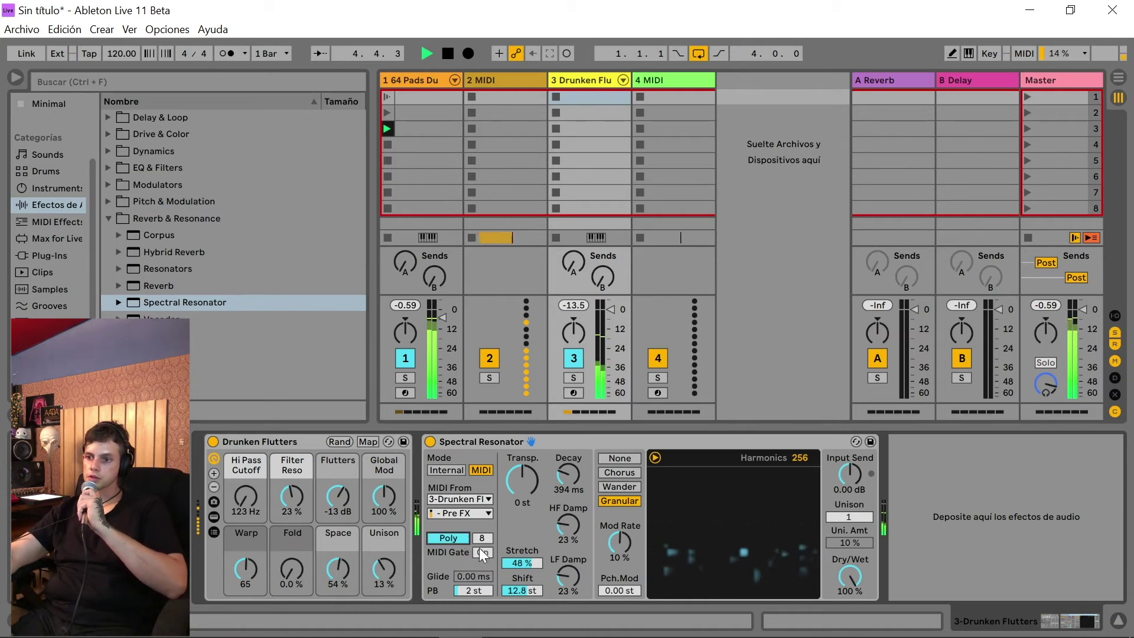
{"action": "left_click", "coordinate": [457, 539]}
{"action": "left_click", "coordinate": [457, 538]}
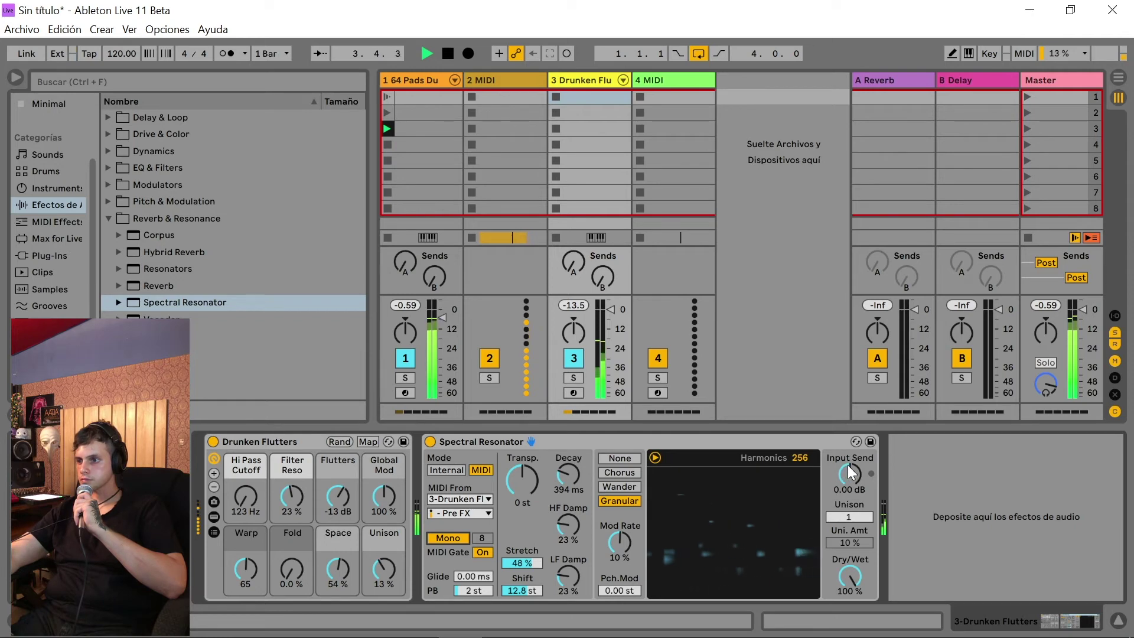
{"action": "left_click_drag", "start_coordinate": [846, 572], "coordinate": [846, 574]}
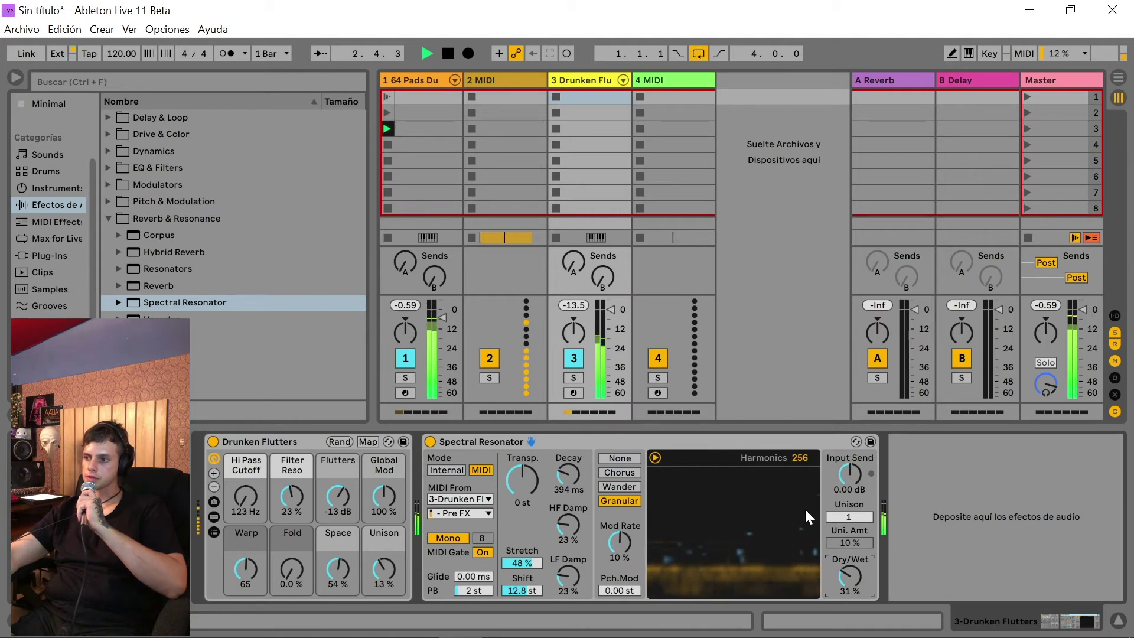
{"action": "left_click_drag", "start_coordinate": [856, 519], "coordinate": [856, 503]}
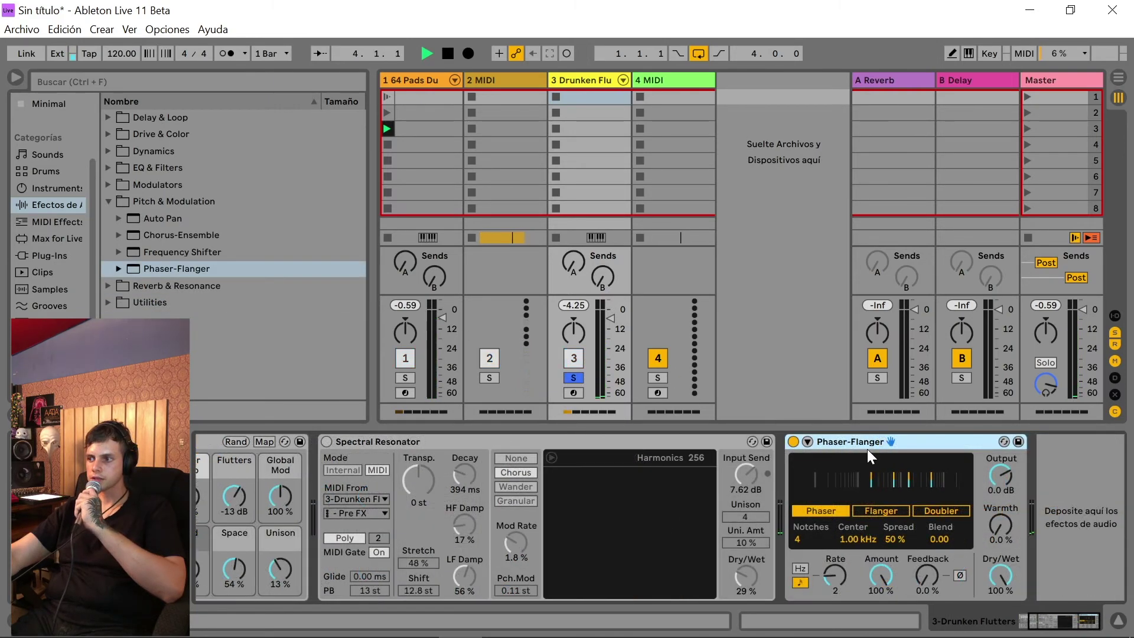
- Show the tracks' input/output routing section, and set Phaser-Flanger's Warmth to 57% and Blend to 0.89
{"action": "key", "text": "ctrl+alt+i"}
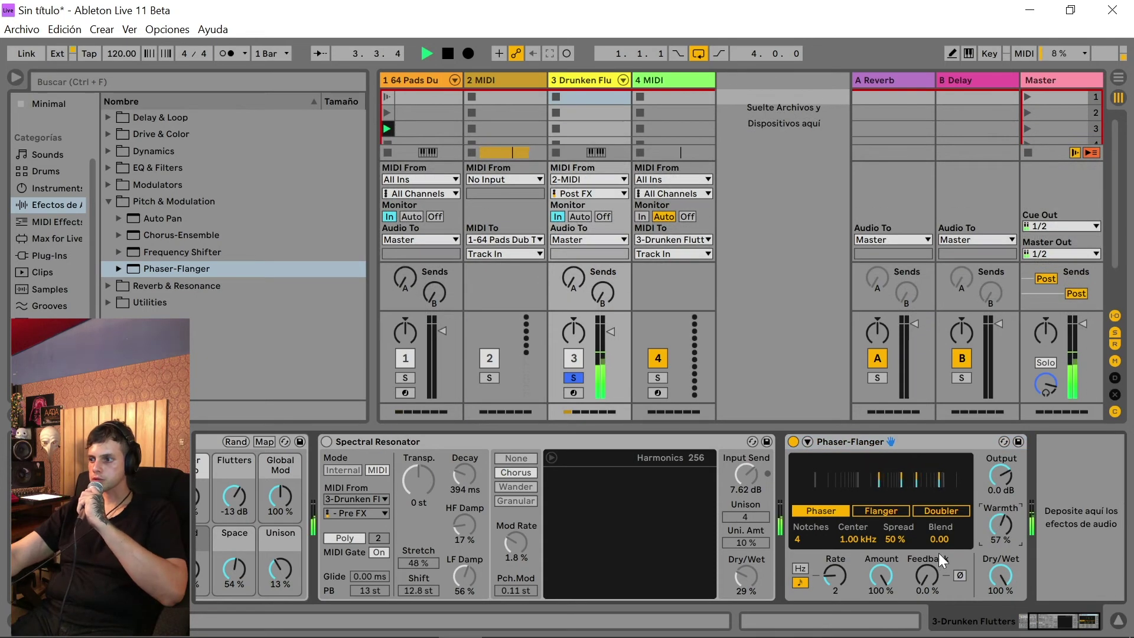
{"action": "left_click_drag", "start_coordinate": [940, 540], "coordinate": [940, 488]}
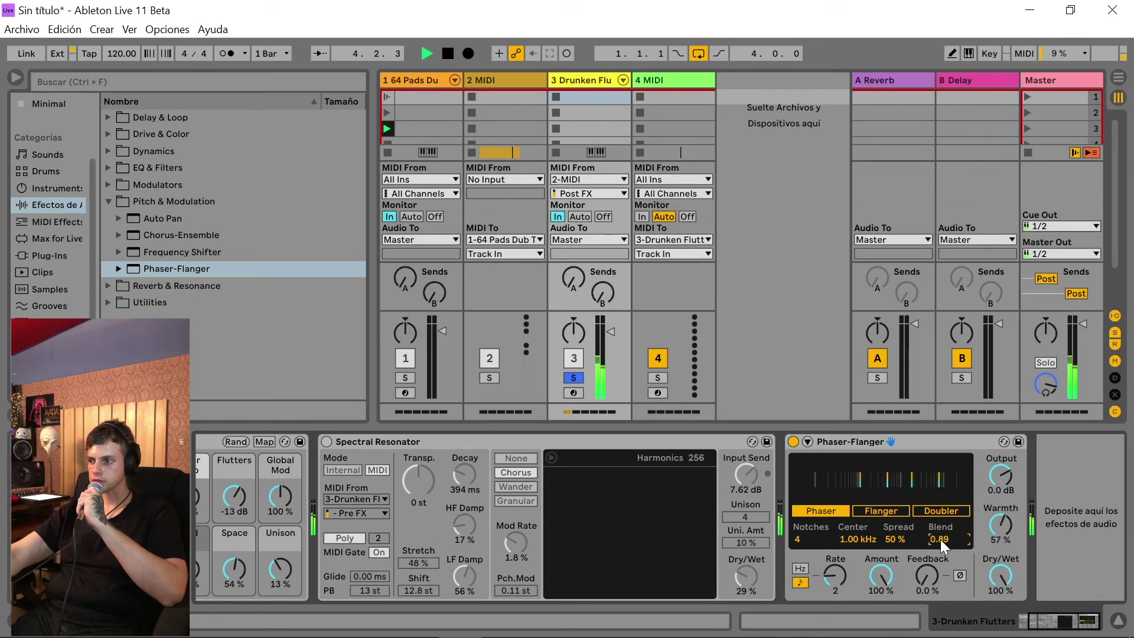
- Compare Phaser-Flanger's Flanger and Doubler modes, choose Doubler, raise its Feedback and lower its Dry/Wet
{"action": "left_click", "coordinate": [880, 509]}
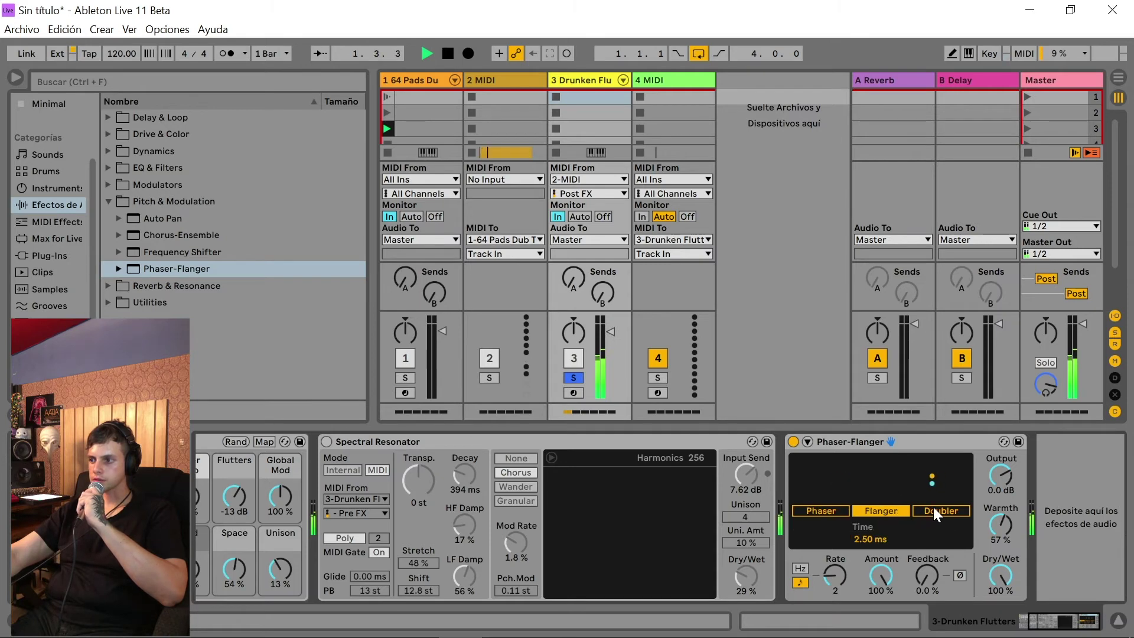
{"action": "left_click", "coordinate": [933, 507]}
{"action": "left_click", "coordinate": [881, 506]}
{"action": "left_click", "coordinate": [926, 509]}
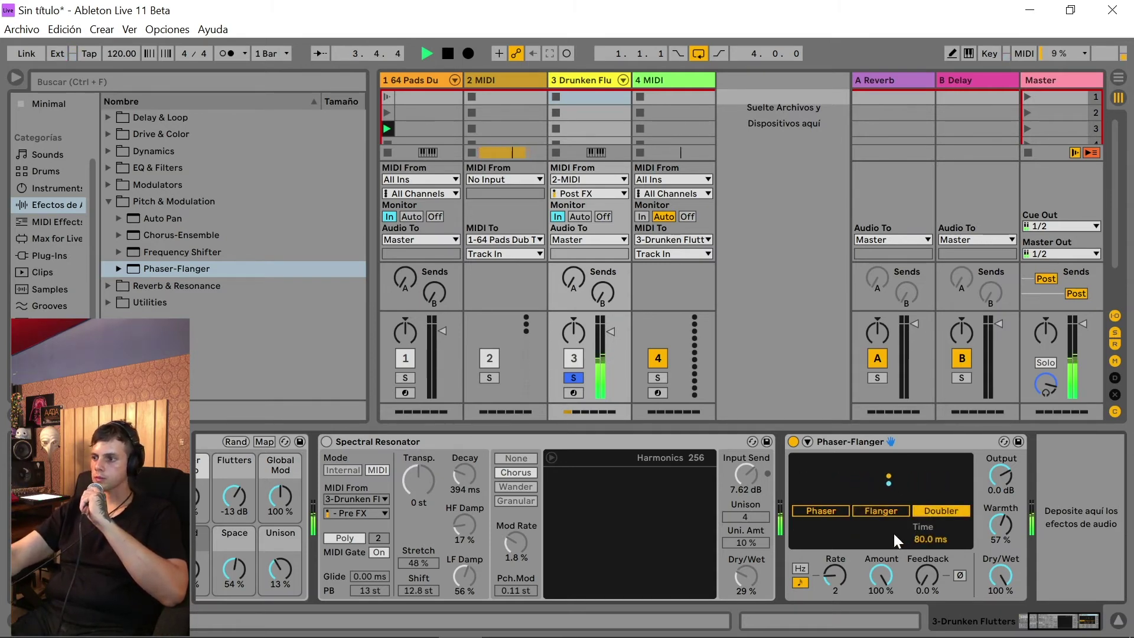
{"action": "left_click_drag", "start_coordinate": [926, 586], "coordinate": [926, 571]}
{"action": "left_click_drag", "start_coordinate": [1000, 575], "coordinate": [1000, 594]}
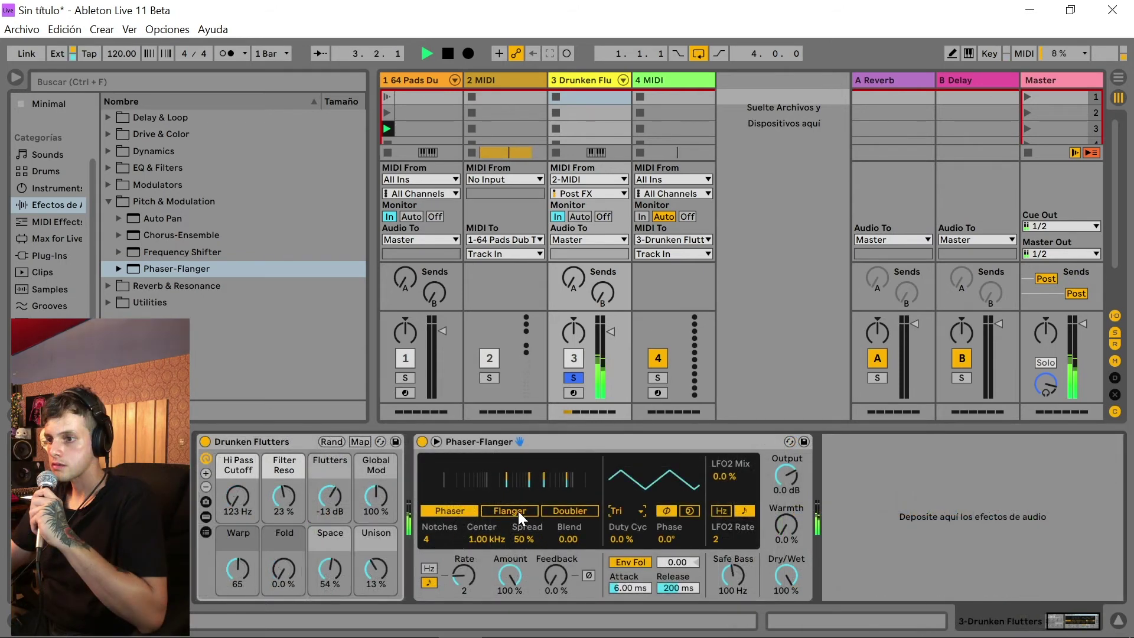
- Audition Phaser-Flanger's Phaser, Flanger and Doubler modes, and sweep Safe Bass up to 622 Hz and back down in Doubler mode
{"action": "left_click", "coordinate": [519, 511]}
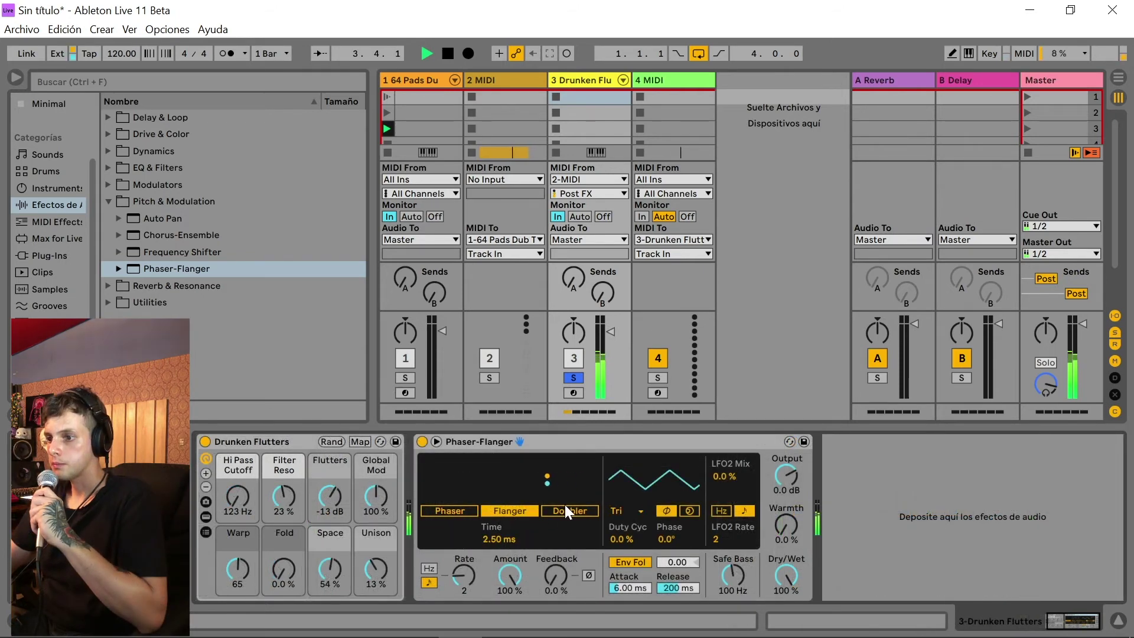
{"action": "left_click", "coordinate": [564, 505]}
{"action": "left_click", "coordinate": [527, 512]}
{"action": "left_click", "coordinate": [447, 513]}
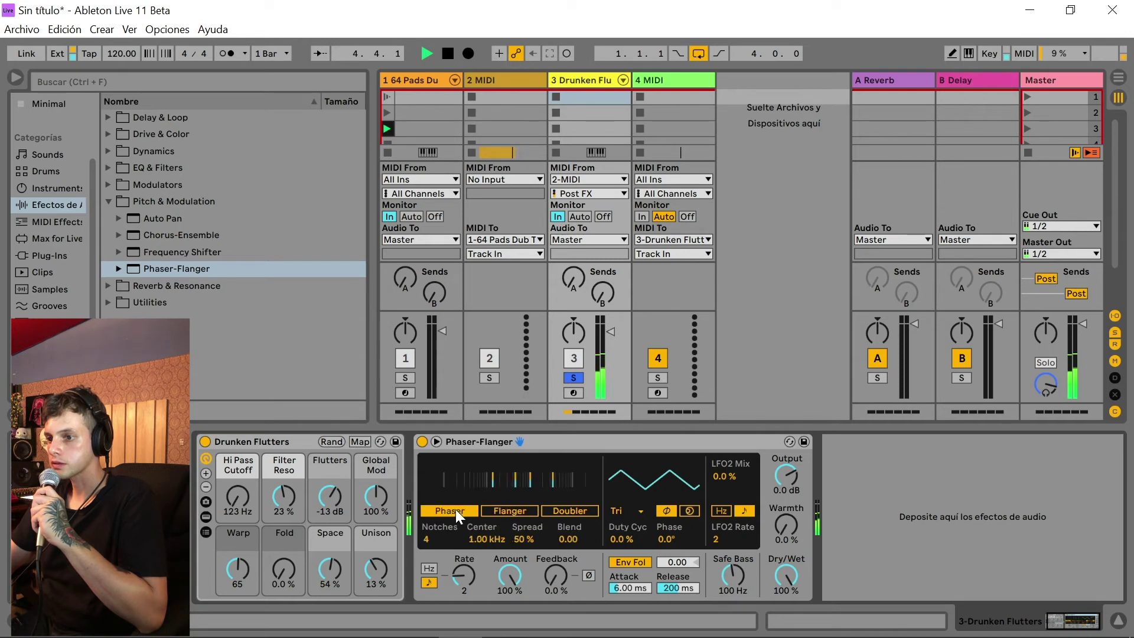
{"action": "left_click", "coordinate": [525, 509]}
{"action": "left_click", "coordinate": [554, 506]}
{"action": "left_click", "coordinate": [522, 506]}
{"action": "left_click", "coordinate": [466, 506]}
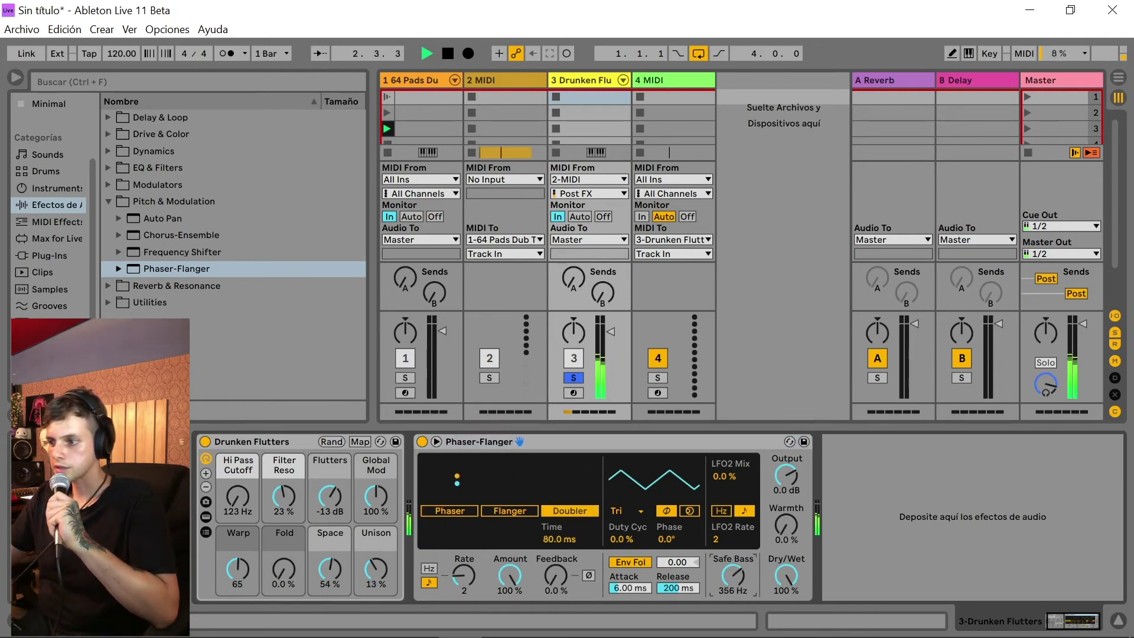
{"action": "left_click_drag", "start_coordinate": [740, 585], "coordinate": [740, 570]}
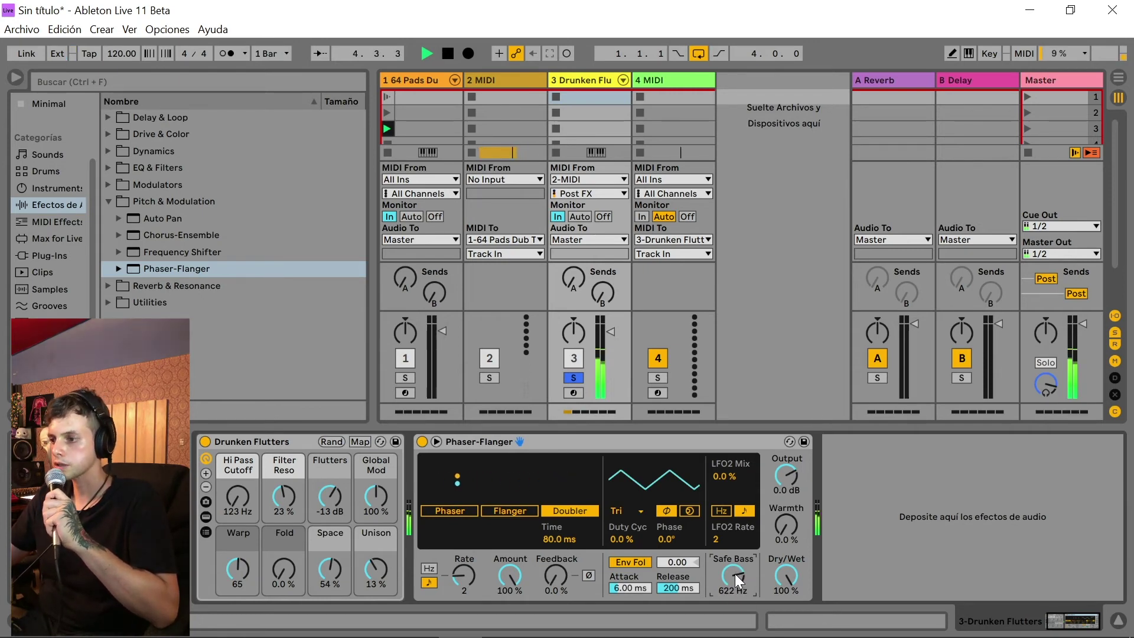
{"action": "left_click_drag", "start_coordinate": [738, 579], "coordinate": [733, 593]}
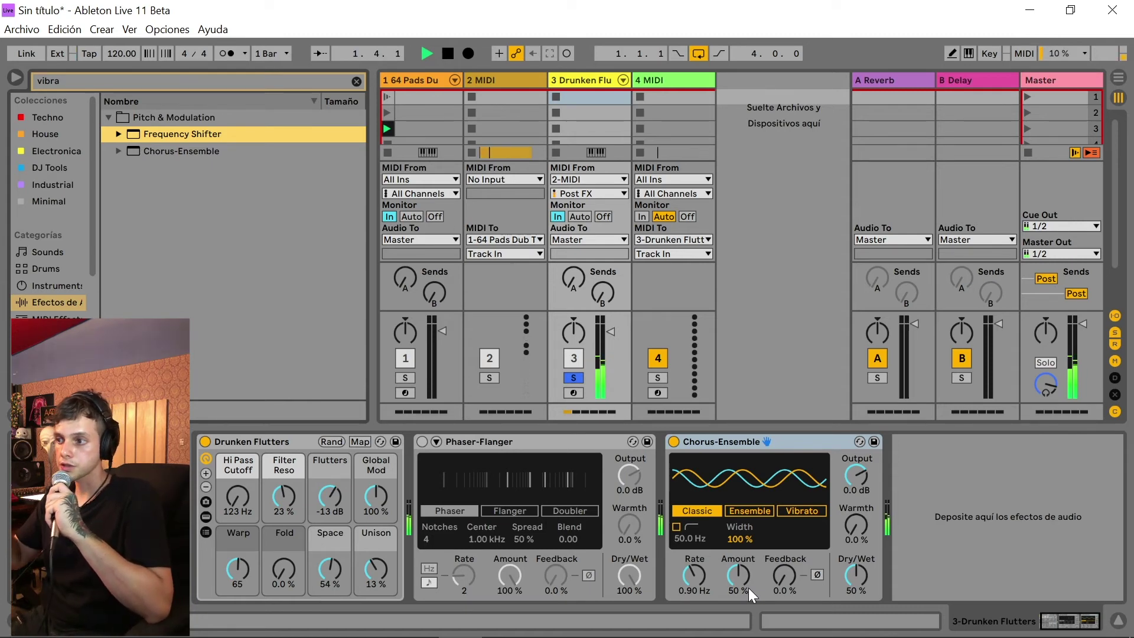
- Try Chorus-Ensemble's Vibrato mode with Warmth at 8.5% and Amount at 71%, and switch to Ensemble mode
{"action": "left_click", "coordinate": [798, 510]}
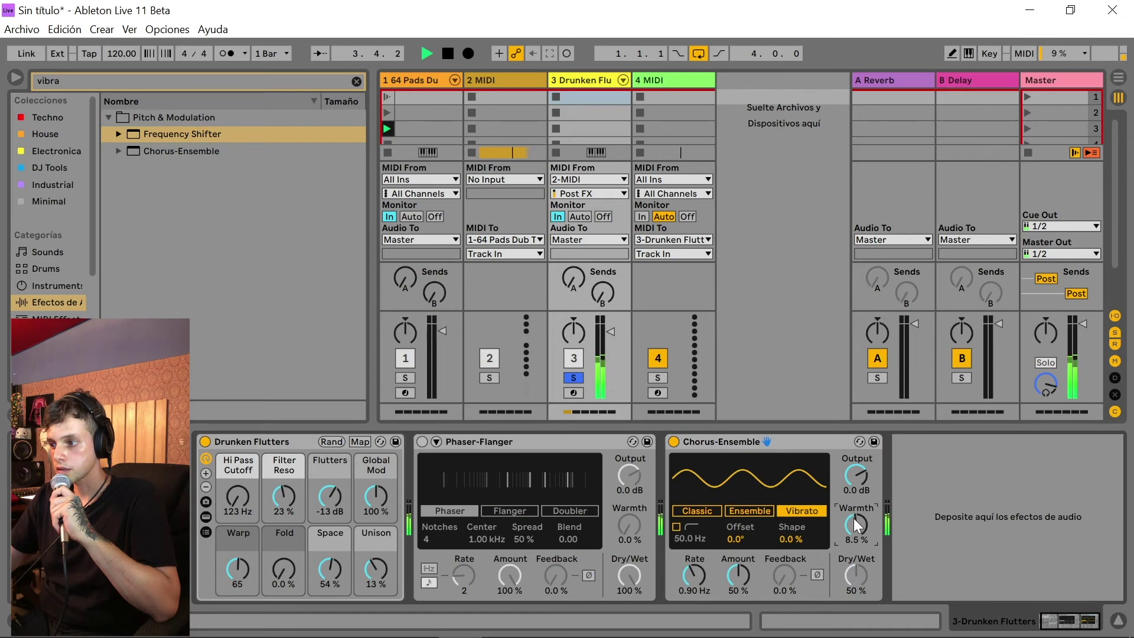
{"action": "left_click_drag", "start_coordinate": [738, 579], "coordinate": [739, 567]}
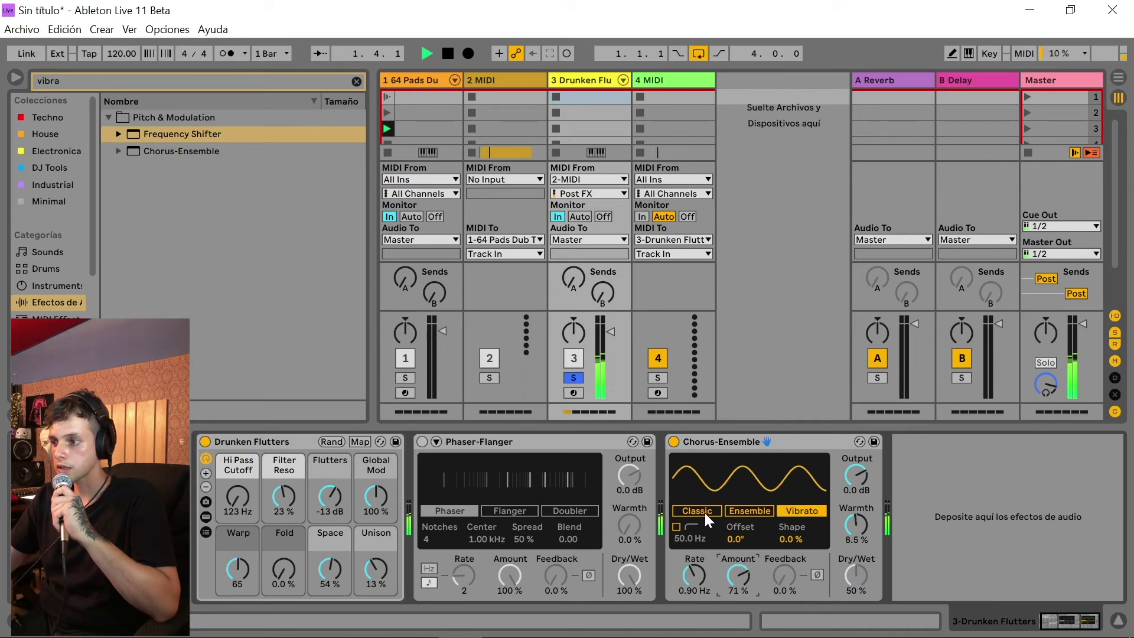
{"action": "left_click", "coordinate": [737, 511]}
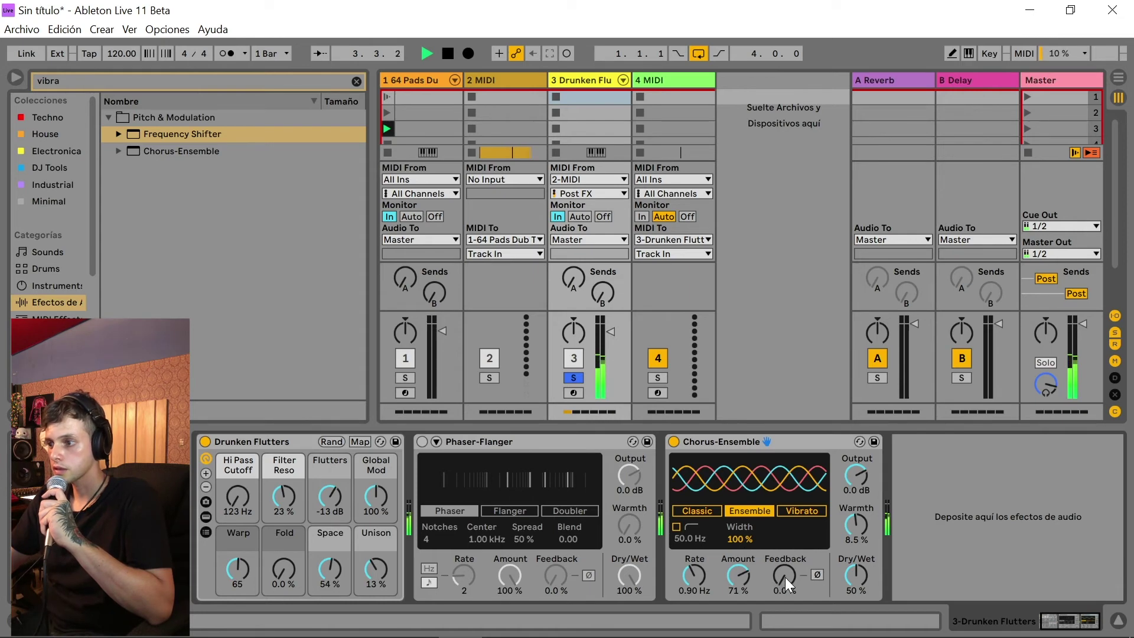
- Set Chorus-Ensemble to Classic with a 400 Hz high-pass, Width 98%, Rate 0.15 Hz, Warmth 5.2% and Dry/Wet 100%, and fold the device
{"action": "left_click", "coordinate": [697, 510]}
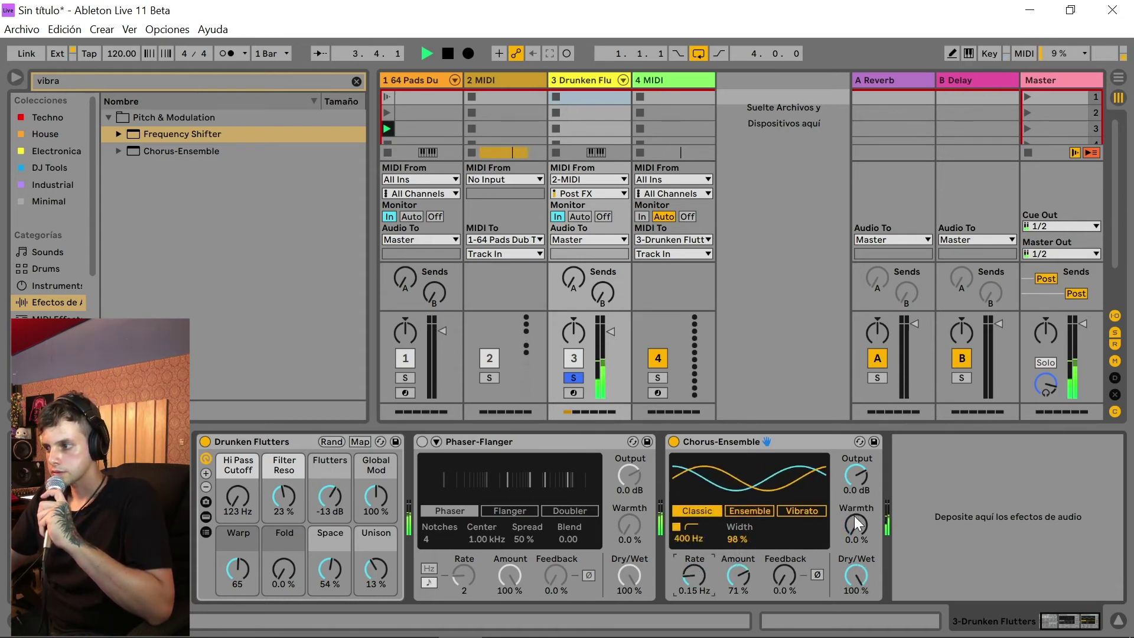
{"action": "left_click_drag", "start_coordinate": [856, 524], "coordinate": [856, 509]}
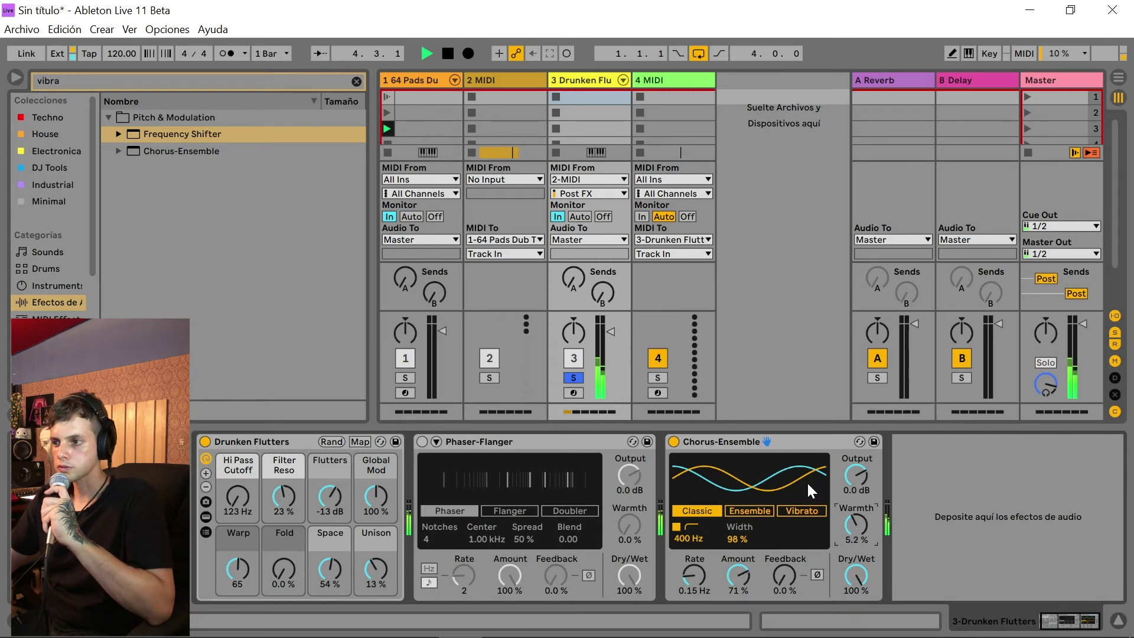
{"action": "double_click", "coordinate": [744, 443]}
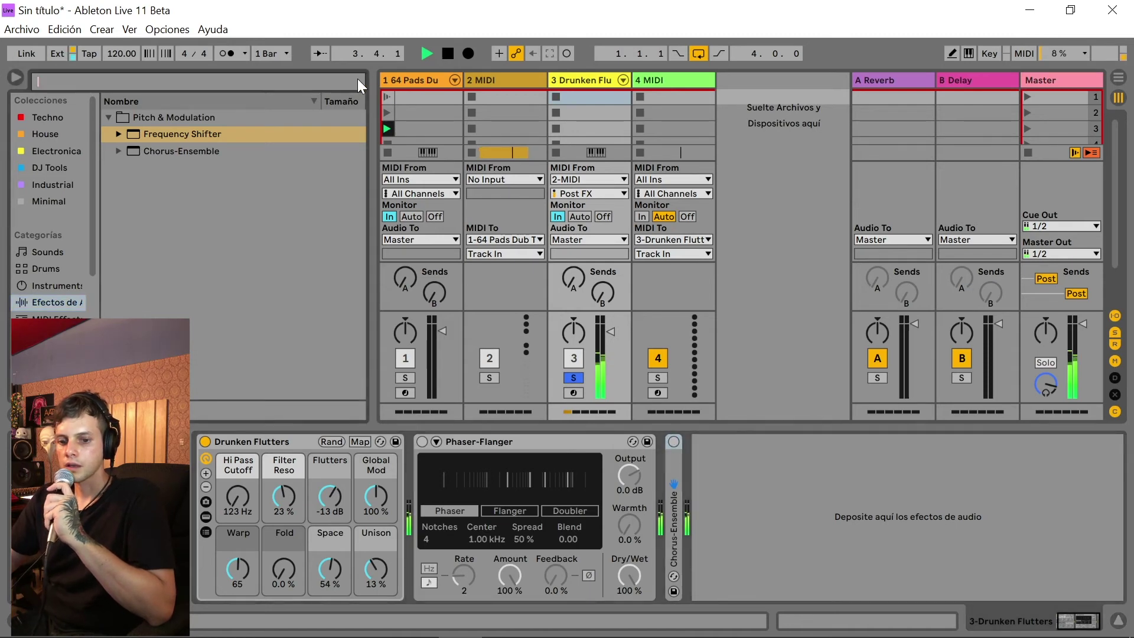
- Search the audio effects for redux and add Redux after Chorus-Ensemble on the Drunken Flutters track
{"action": "left_click", "coordinate": [356, 81]}
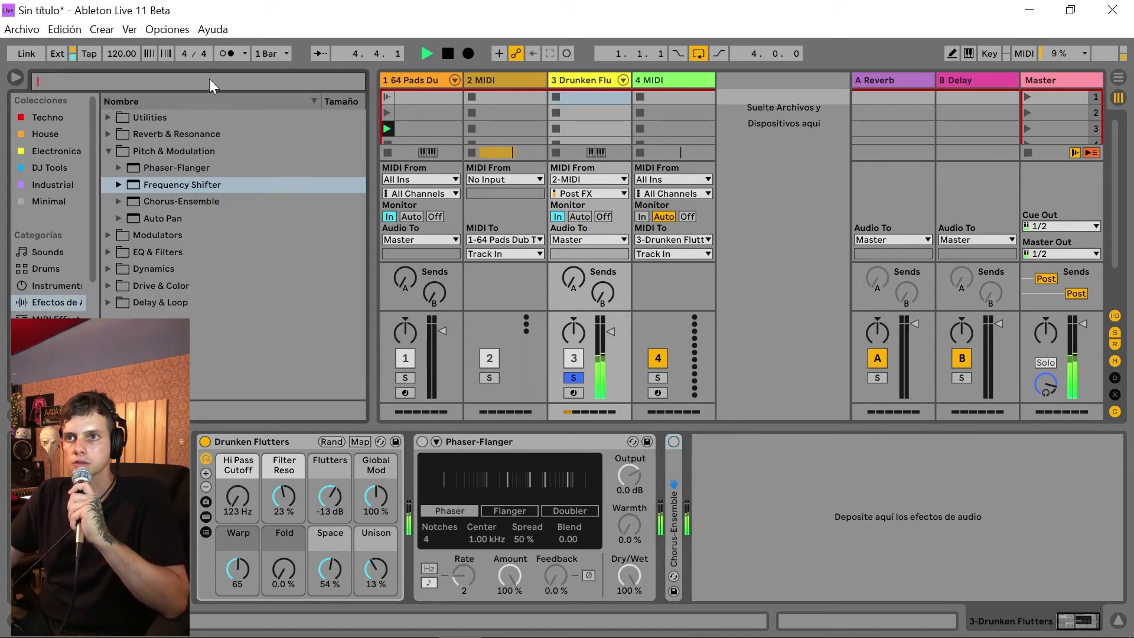
{"action": "type", "text": "reduc"}
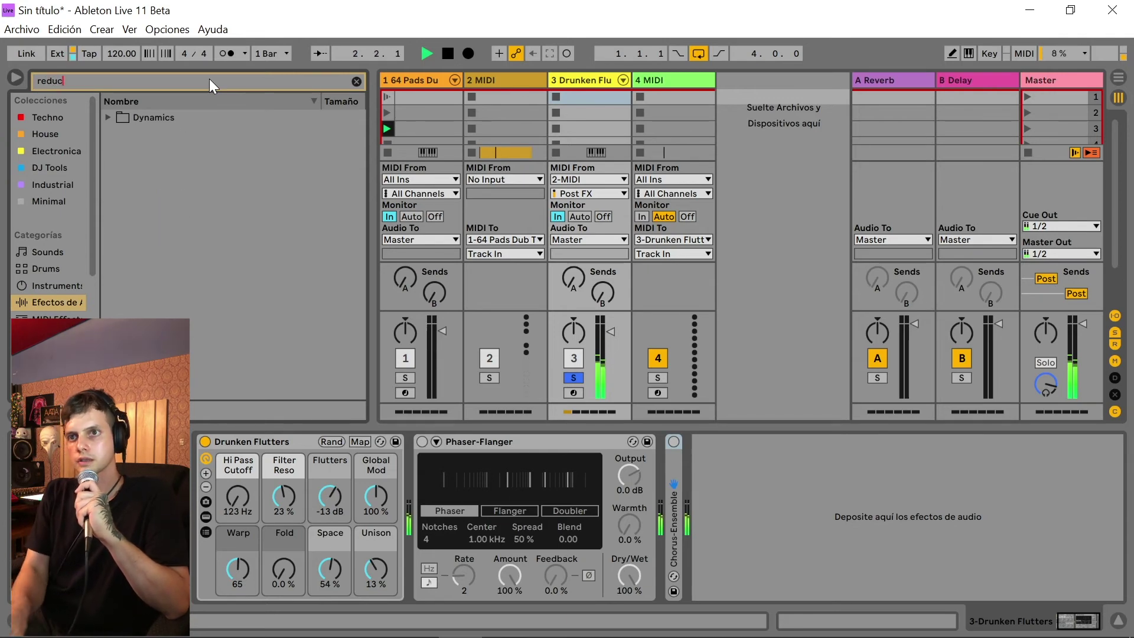
{"action": "key", "text": "BackSpace"}
{"action": "type", "text": "x"}
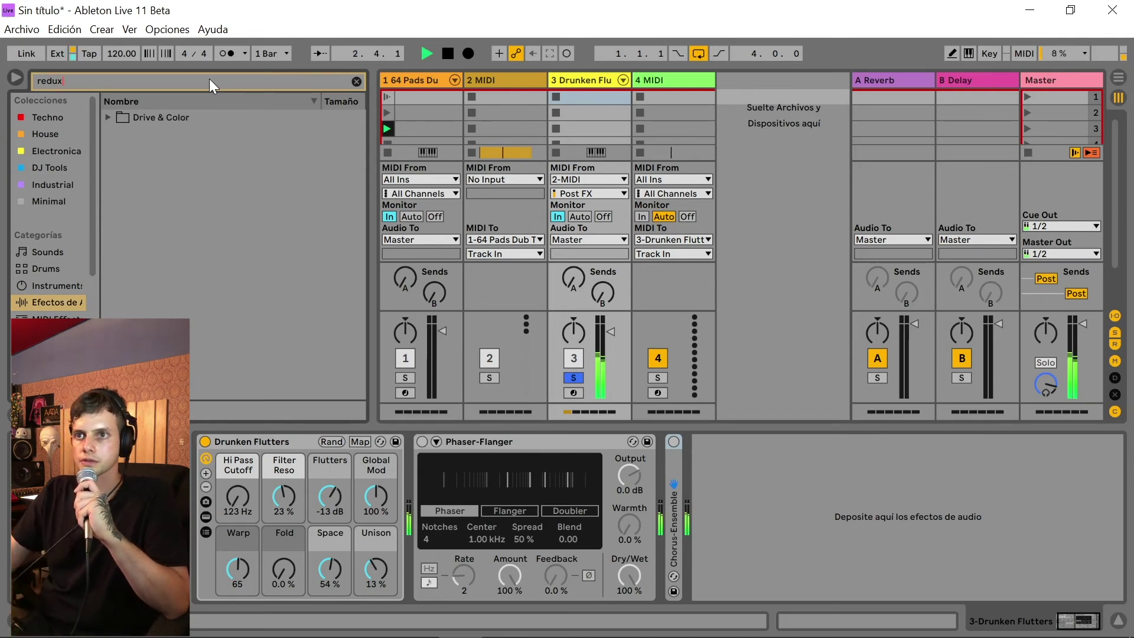
{"action": "left_click", "coordinate": [108, 118]}
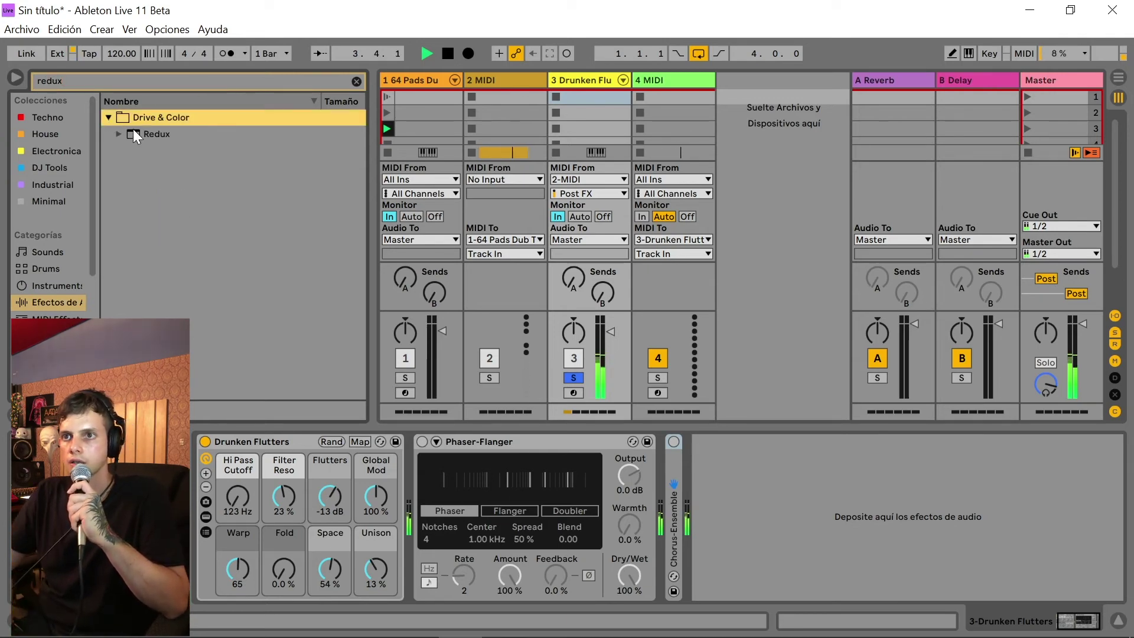
{"action": "mouse_move", "coordinate": [135, 133]}
{"action": "left_mouse_down"}
{"action": "mouse_move", "coordinate": [856, 434]}
{"action": "mouse_move", "coordinate": [807, 503]}
{"action": "left_mouse_up"}
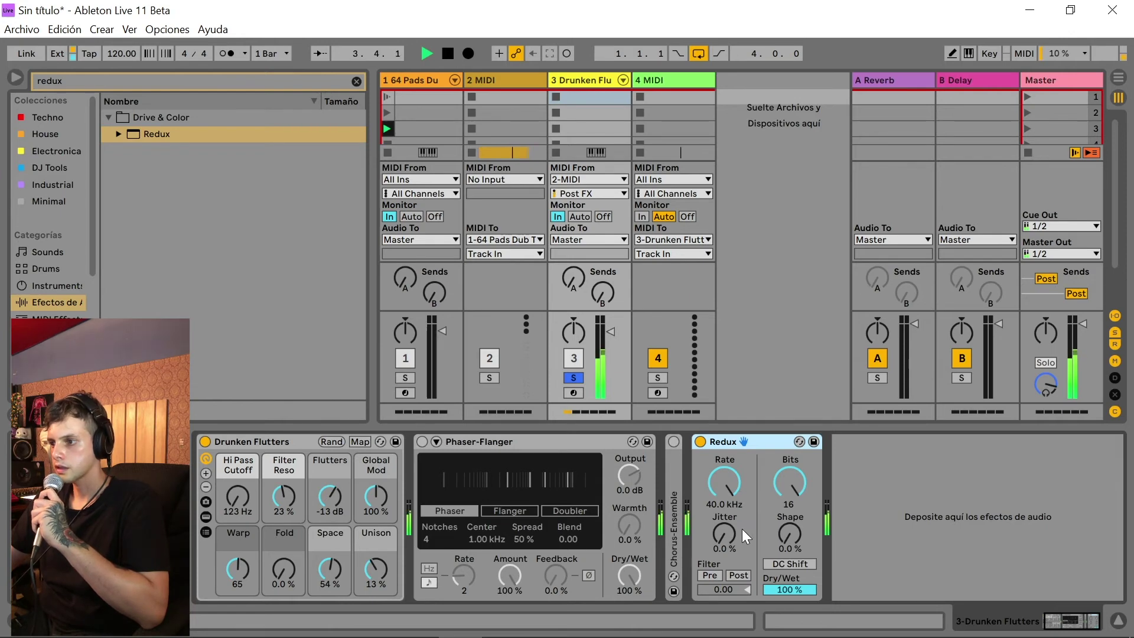
- Set Redux's Rate to 12.1 kHz, Jitter to 10% and Shape to 27%, with Bits at 16
{"action": "left_click_drag", "start_coordinate": [808, 488], "coordinate": [808, 519]}
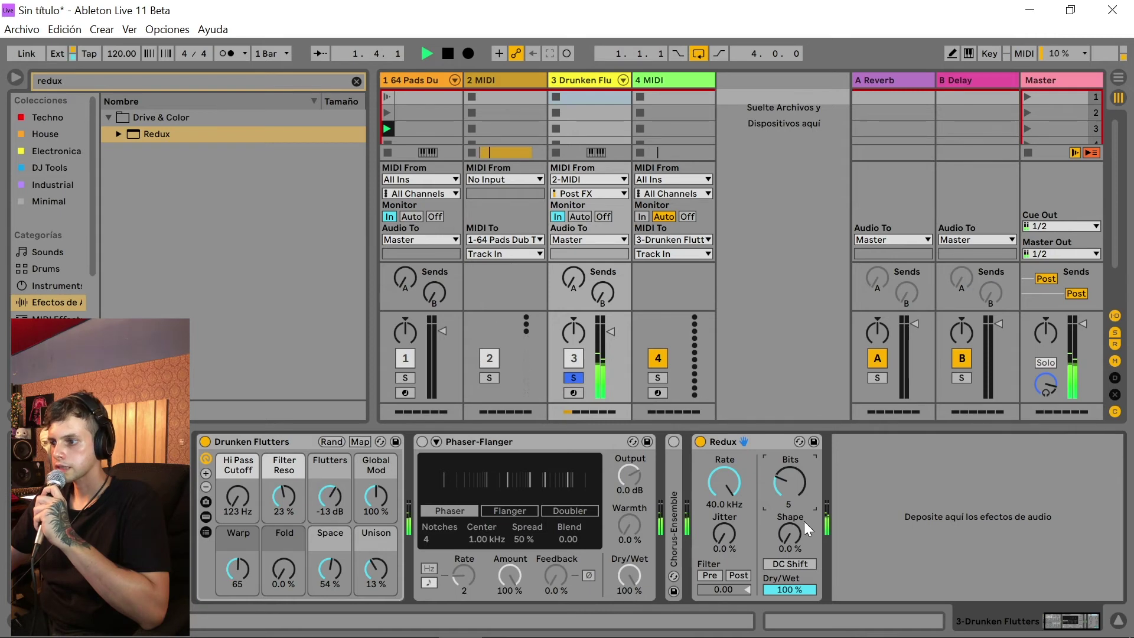
{"action": "left_click_drag", "start_coordinate": [717, 487], "coordinate": [717, 579]}
{"action": "left_click_drag", "start_coordinate": [798, 478], "coordinate": [799, 419]}
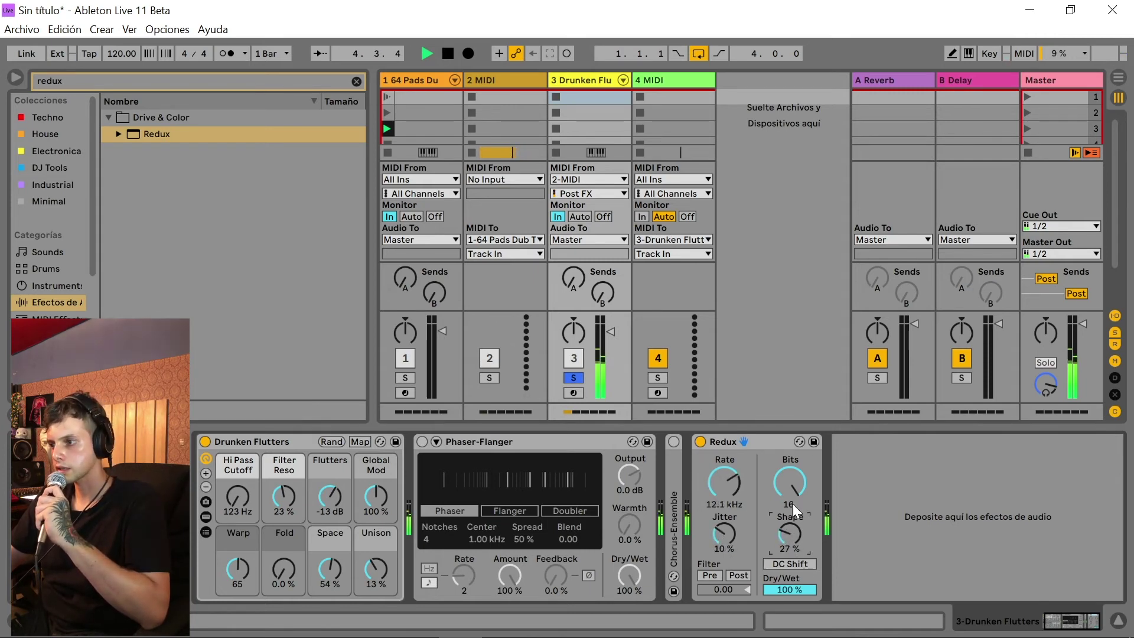
- Set Redux's Dry/Wet to 57%, Shape to 100% and Bits to 6
{"action": "left_click_drag", "start_coordinate": [795, 484], "coordinate": [795, 490]}
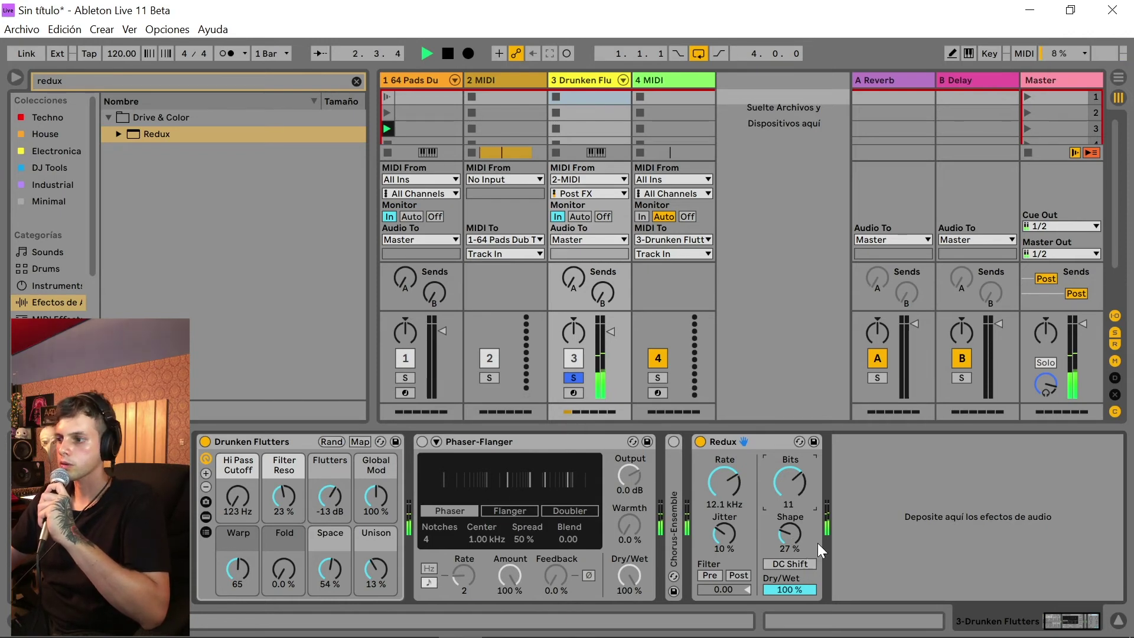
{"action": "left_click_drag", "start_coordinate": [803, 590], "coordinate": [804, 614]}
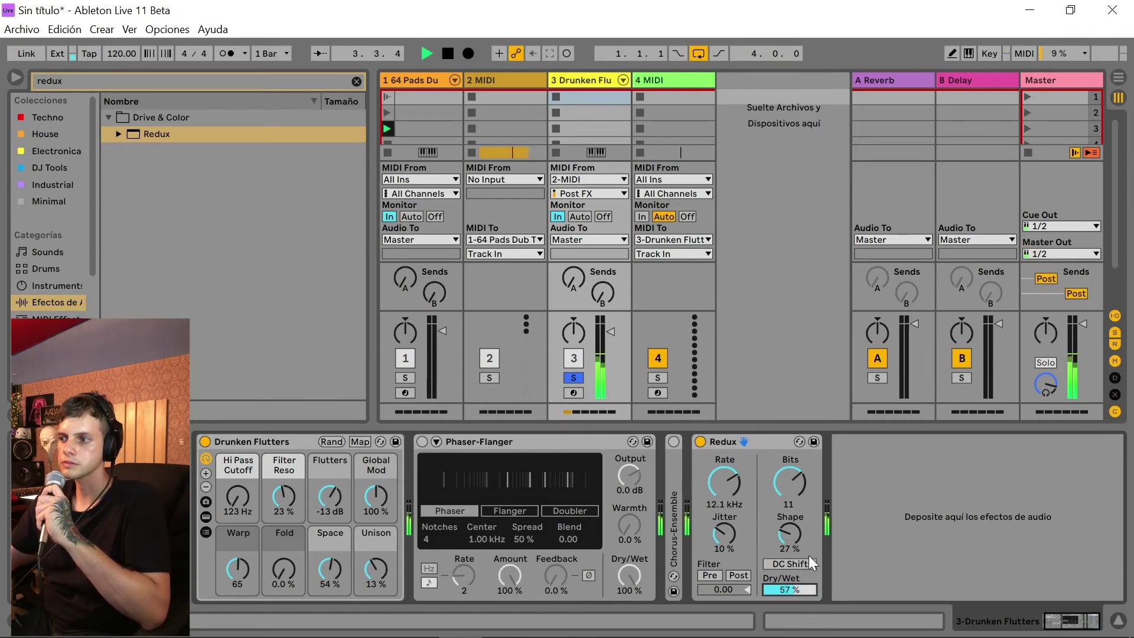
{"action": "left_click_drag", "start_coordinate": [792, 534], "coordinate": [790, 466]}
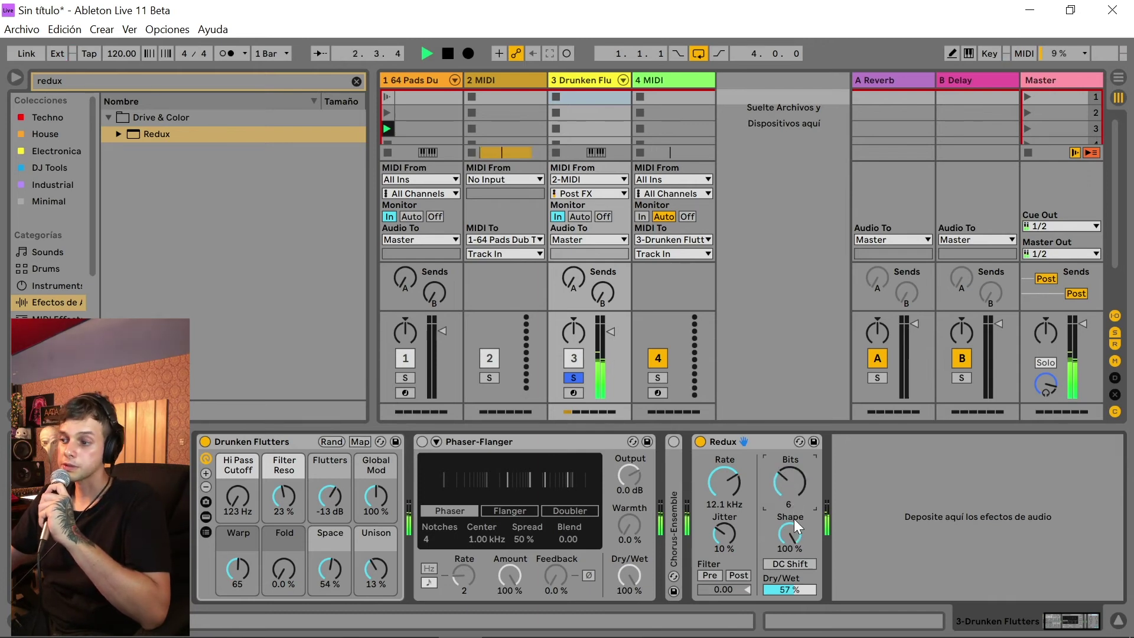
- Set Redux's Bits to 2, Shape to 73% and Rate to 9.57 kHz, and fold the device
{"action": "left_click_drag", "start_coordinate": [794, 527], "coordinate": [794, 543]}
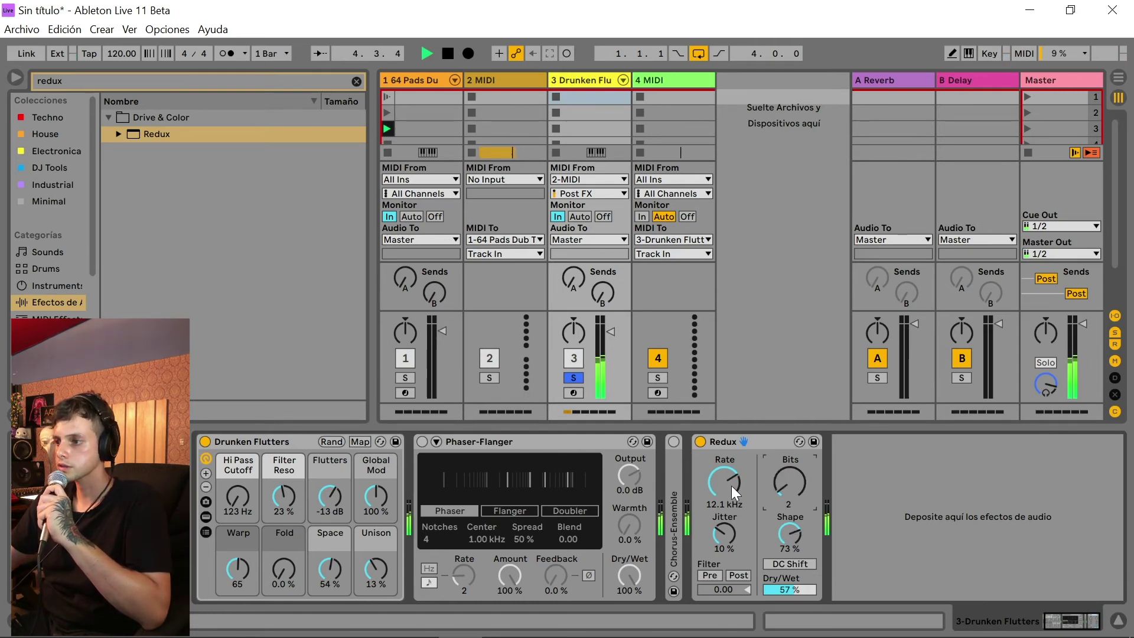
{"action": "left_click_drag", "start_coordinate": [731, 485], "coordinate": [731, 499]}
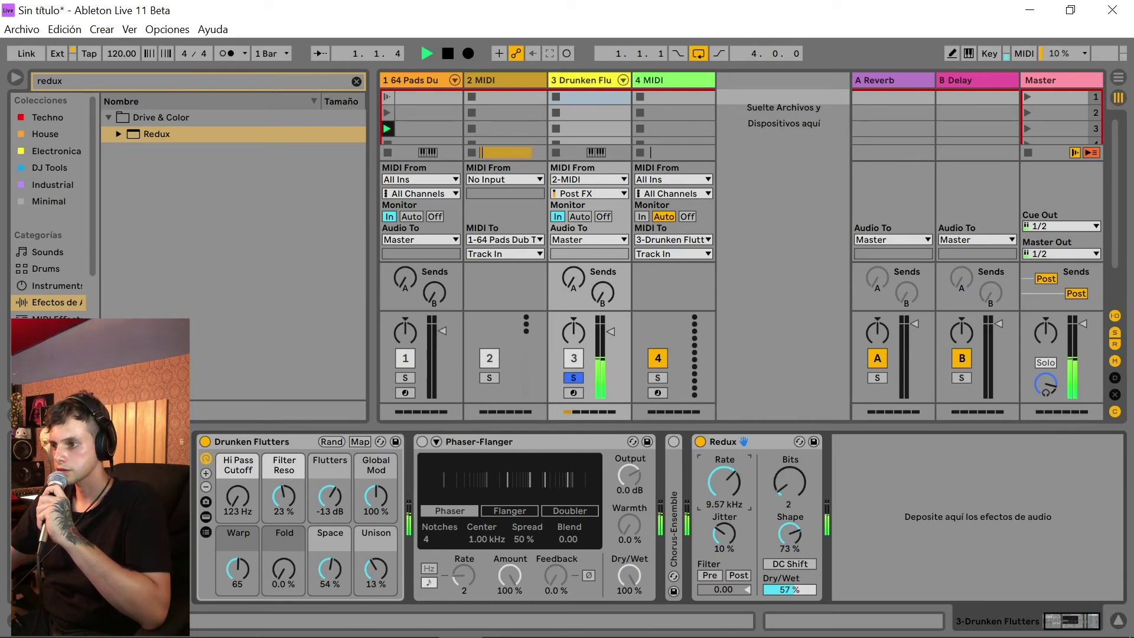
{"action": "double_click", "coordinate": [717, 443]}
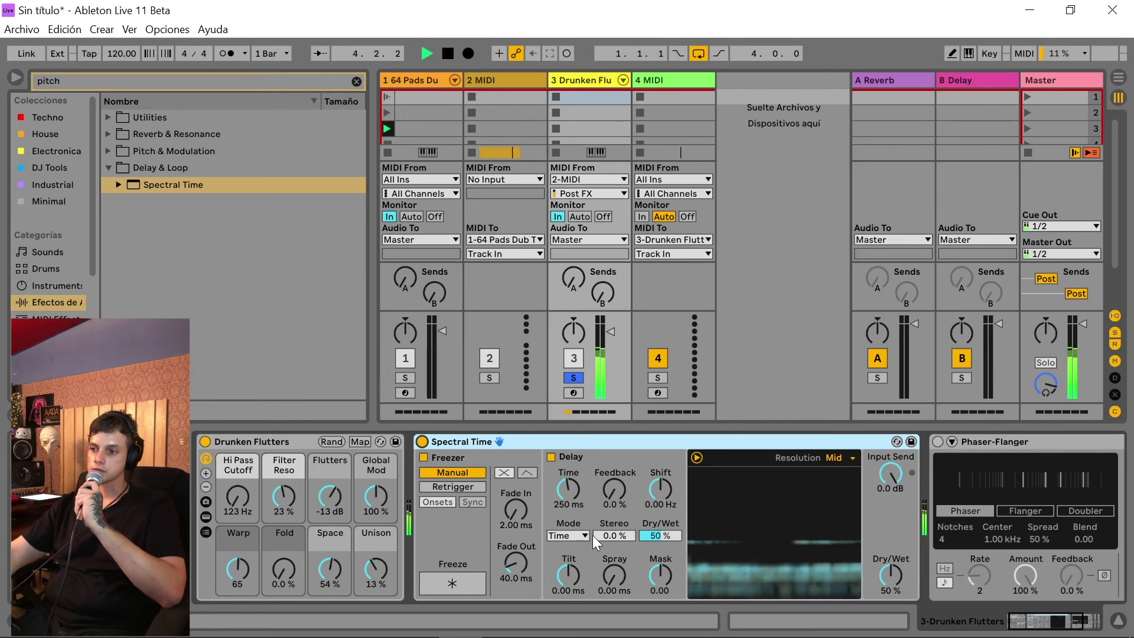
- Trigger the manual Freeze in Spectral Time on the Drunken Flutters track
{"action": "left_click", "coordinate": [463, 575]}
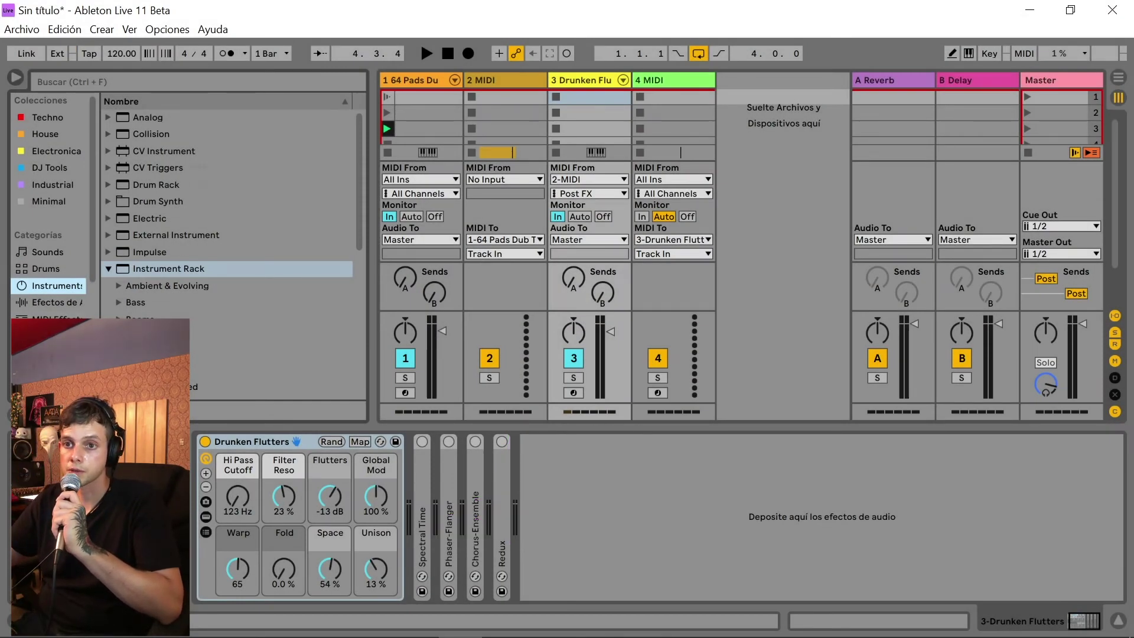
- Add the MPE Control MIDI effect before Drunken Flutters, set its Pressure curve to -0.16 and start playback
{"action": "left_click", "coordinate": [70, 316]}
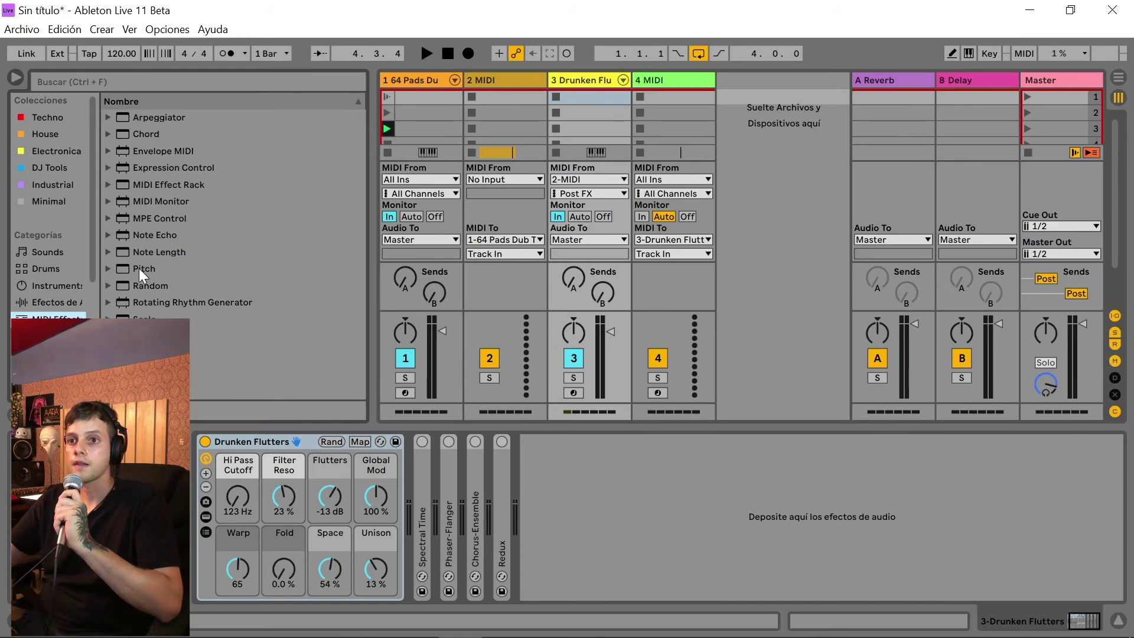
{"action": "mouse_move", "coordinate": [171, 219]}
{"action": "left_mouse_down"}
{"action": "mouse_move", "coordinate": [204, 492]}
{"action": "mouse_move", "coordinate": [278, 460]}
{"action": "left_mouse_up"}
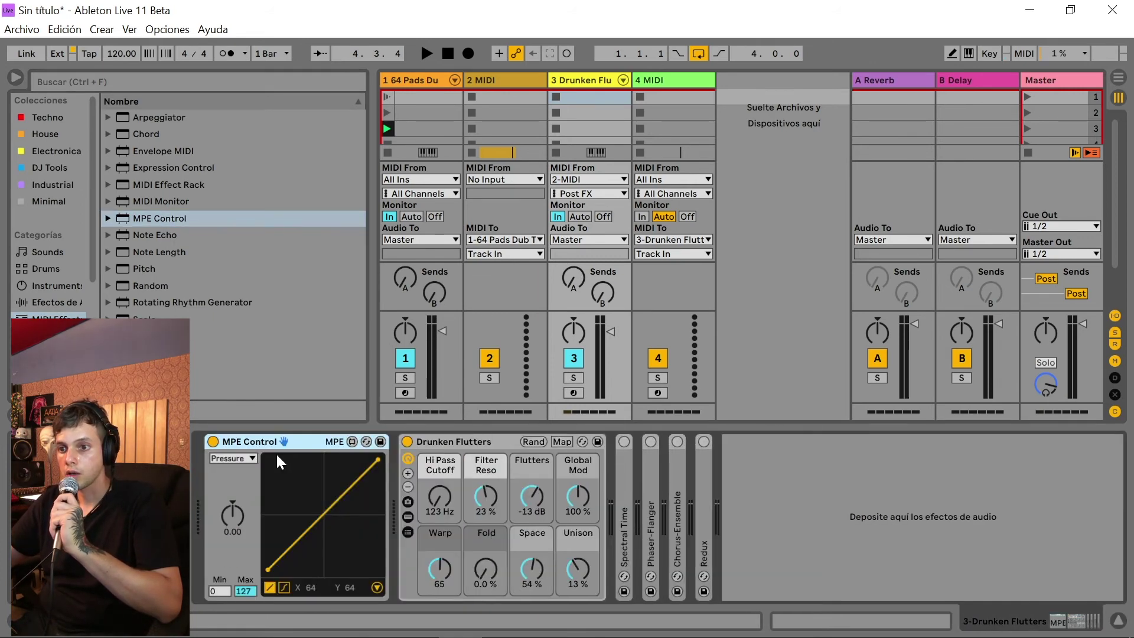
{"action": "left_click_drag", "start_coordinate": [235, 509], "coordinate": [231, 514]}
{"action": "key", "text": "space"}
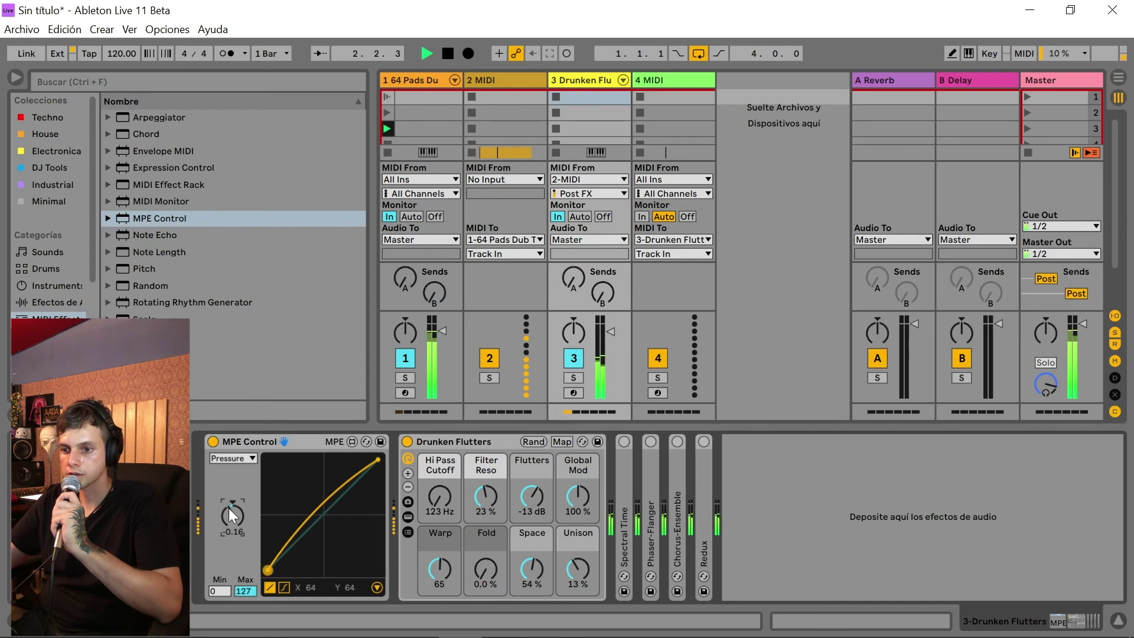
- Limit MPE Control's Pressure output to Min 39 and Max 95, and switch it to an S-shaped curve with a slope of 0.47
{"action": "left_click_drag", "start_coordinate": [242, 593], "coordinate": [225, 570]}
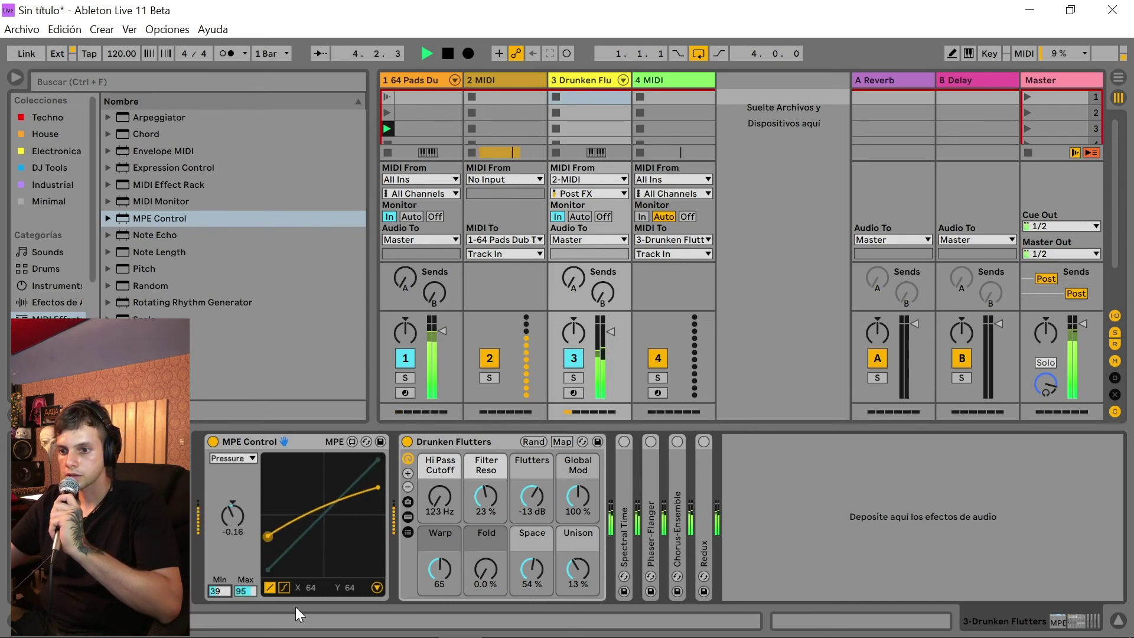
{"action": "left_click", "coordinate": [288, 589]}
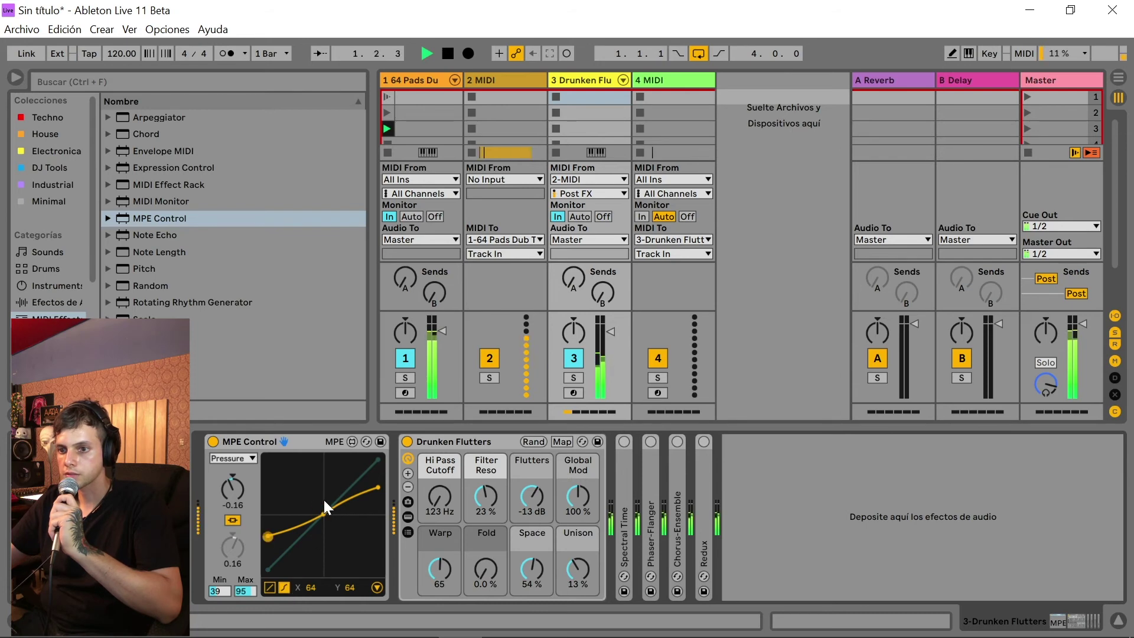
{"action": "left_click_drag", "start_coordinate": [237, 491], "coordinate": [235, 476]}
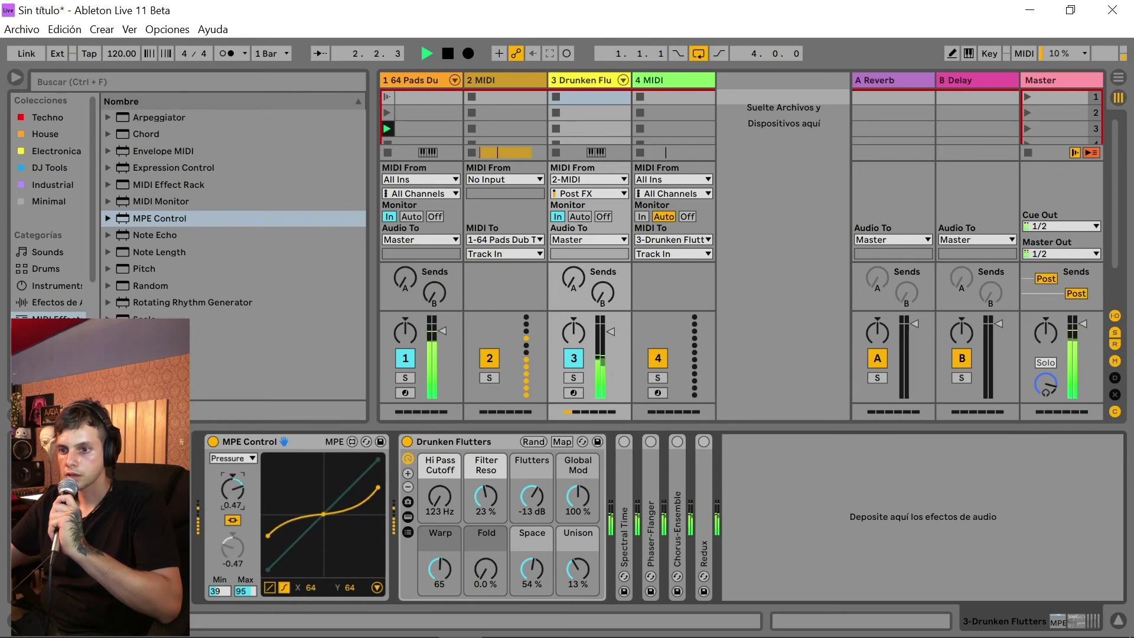
- Switch MPE Control to Slide and set its Min to 82, Max to 88 and curve to 0.62
{"action": "left_click", "coordinate": [248, 459]}
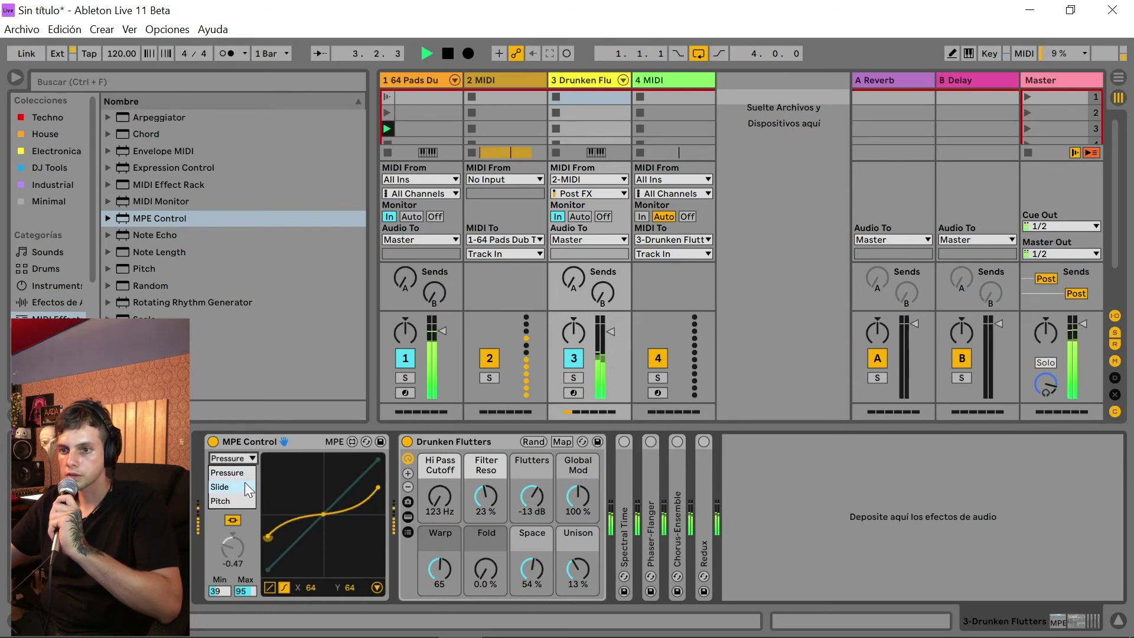
{"action": "left_click", "coordinate": [245, 482]}
{"action": "left_click_drag", "start_coordinate": [232, 517], "coordinate": [232, 538]}
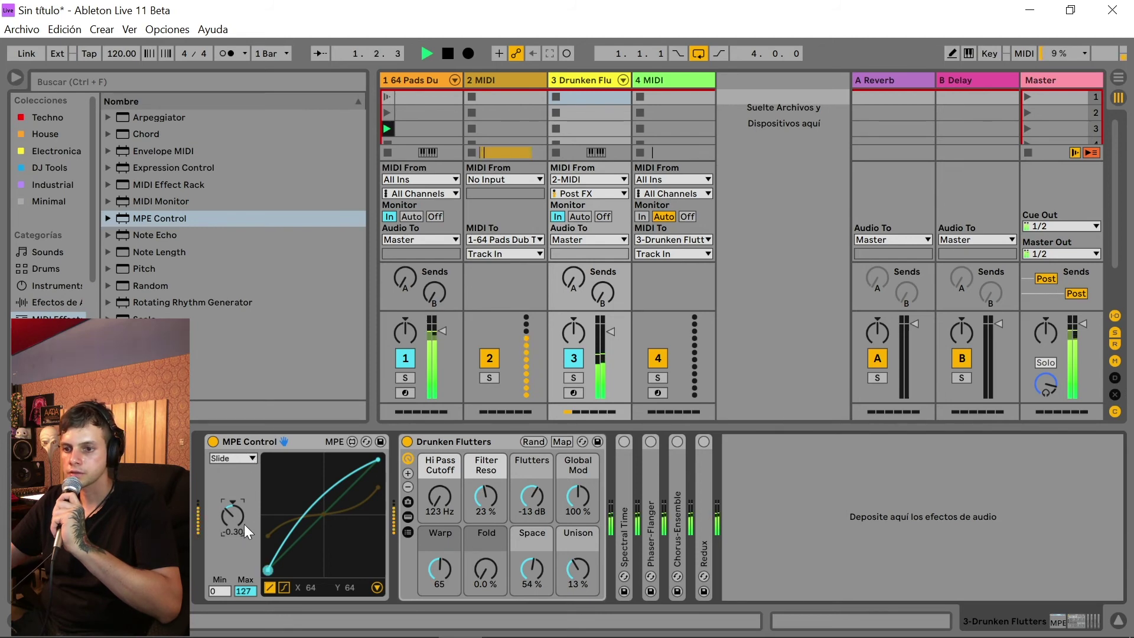
{"action": "left_click_drag", "start_coordinate": [218, 591], "coordinate": [219, 543]}
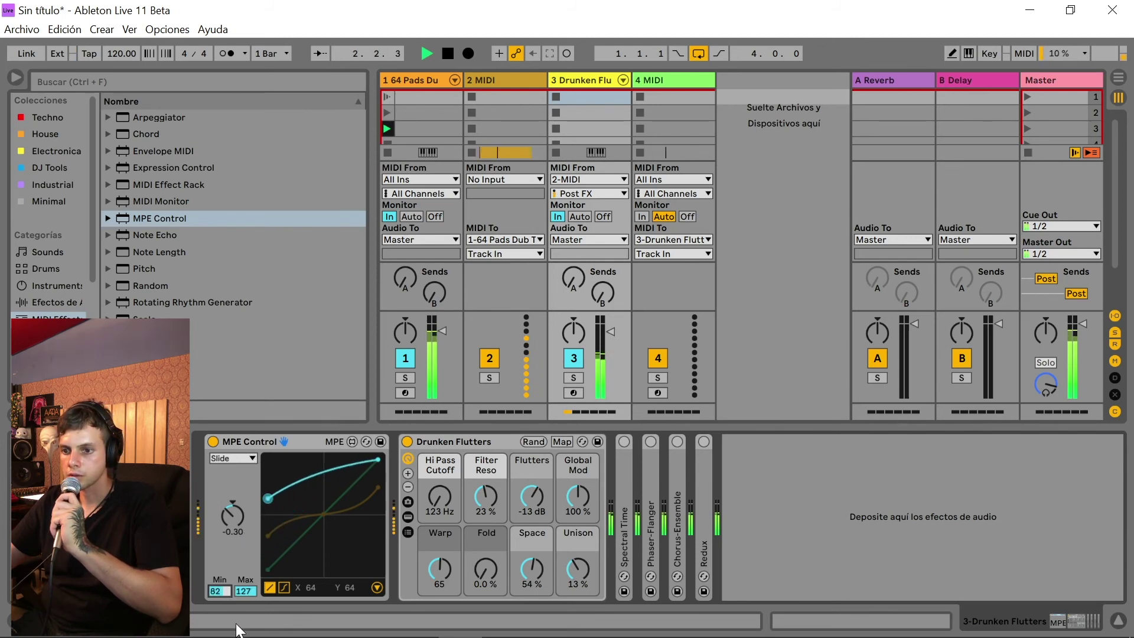
{"action": "left_click_drag", "start_coordinate": [245, 591], "coordinate": [245, 614]}
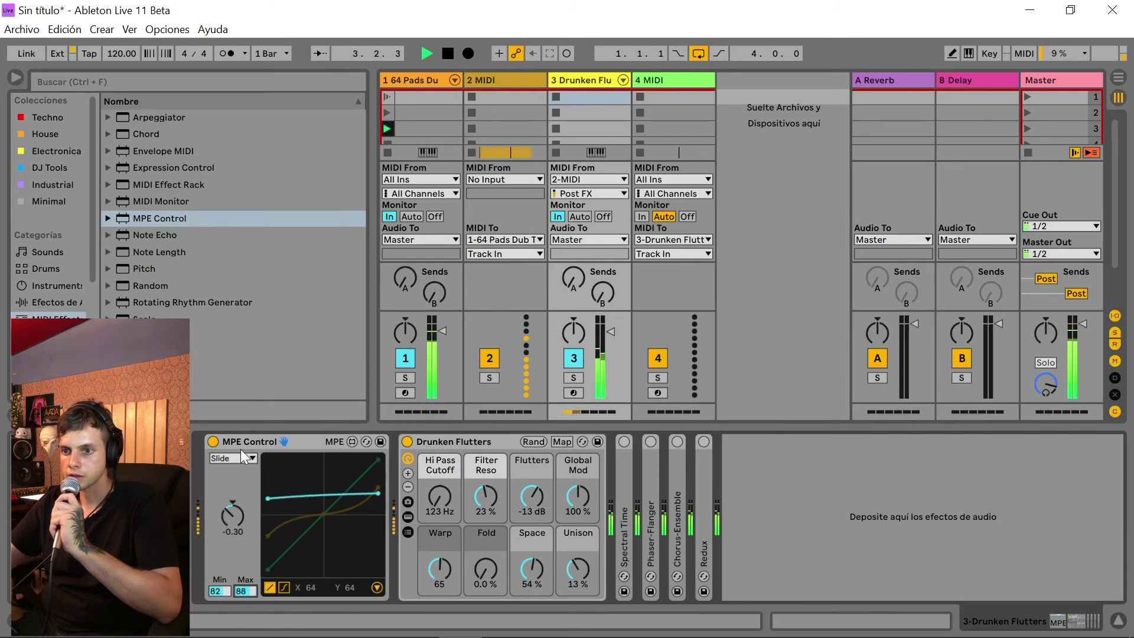
{"action": "left_click_drag", "start_coordinate": [243, 508], "coordinate": [244, 455]}
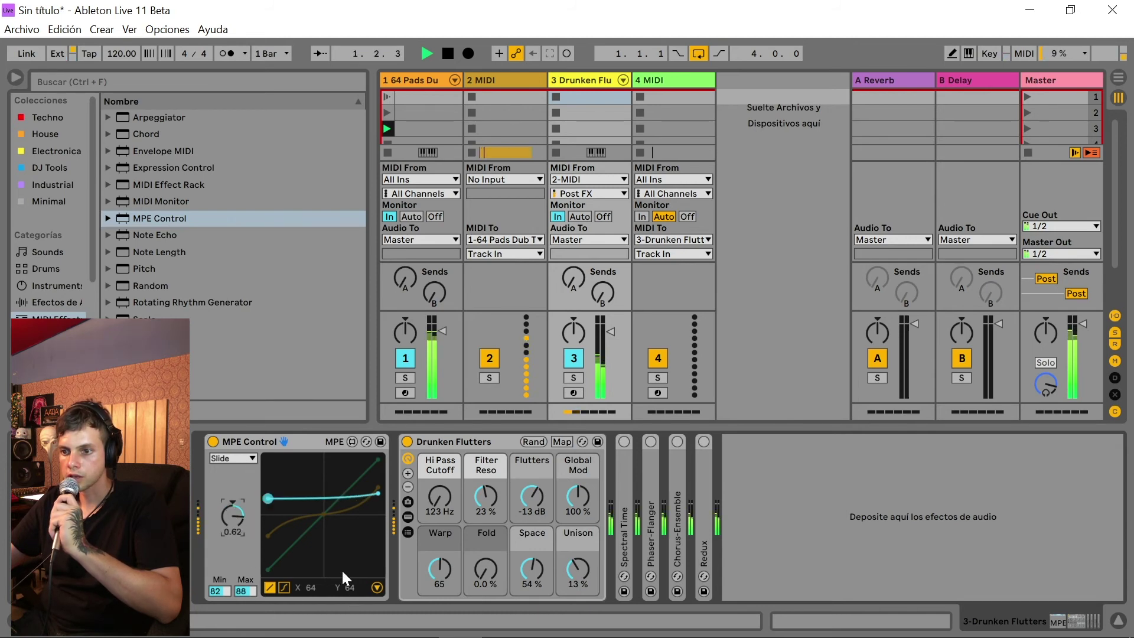
{"action": "left_click", "coordinate": [320, 441]}
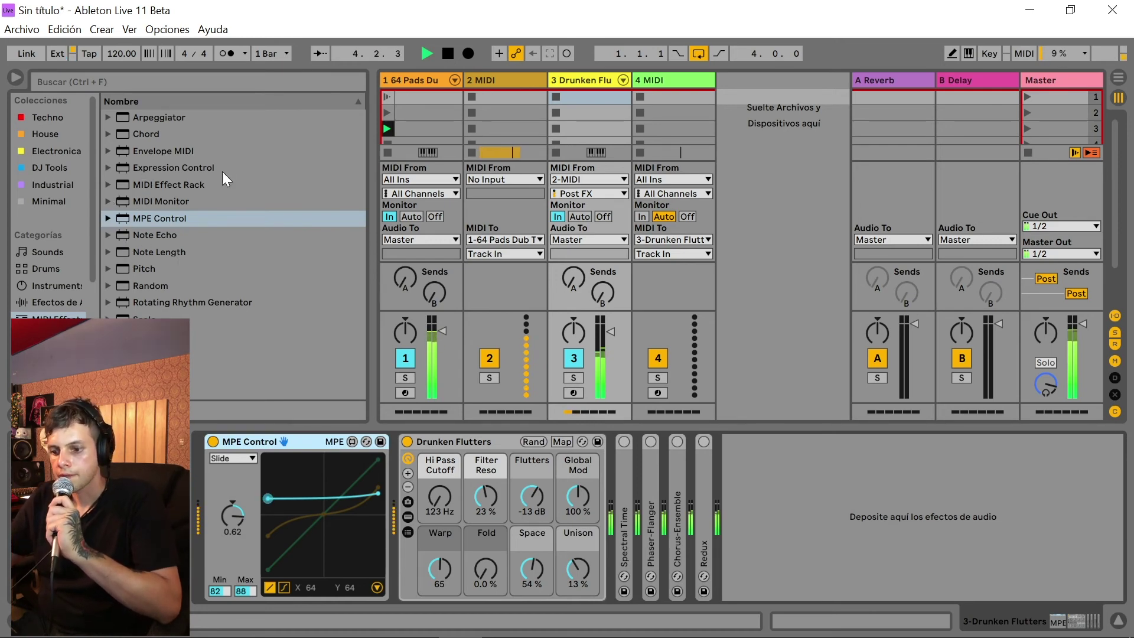
- Add MIDI Monitor after MPE Control, show its Flow view of incoming messages, and deactivate the device
{"action": "left_click_drag", "start_coordinate": [163, 201], "coordinate": [411, 472]}
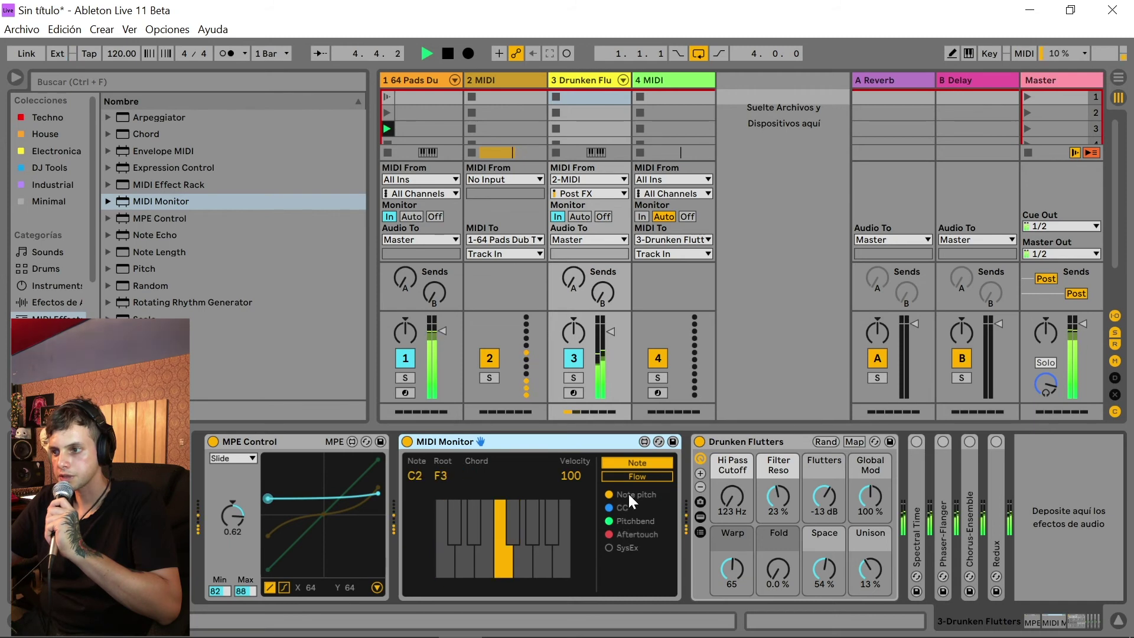
{"action": "left_click", "coordinate": [637, 476]}
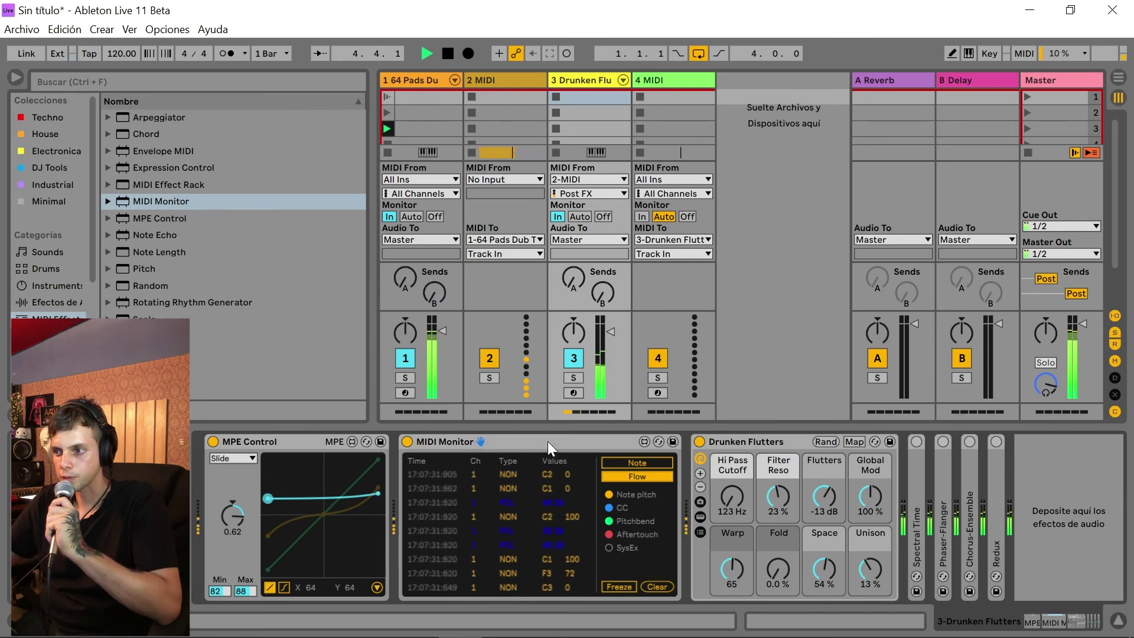
{"action": "left_click", "coordinate": [407, 441]}
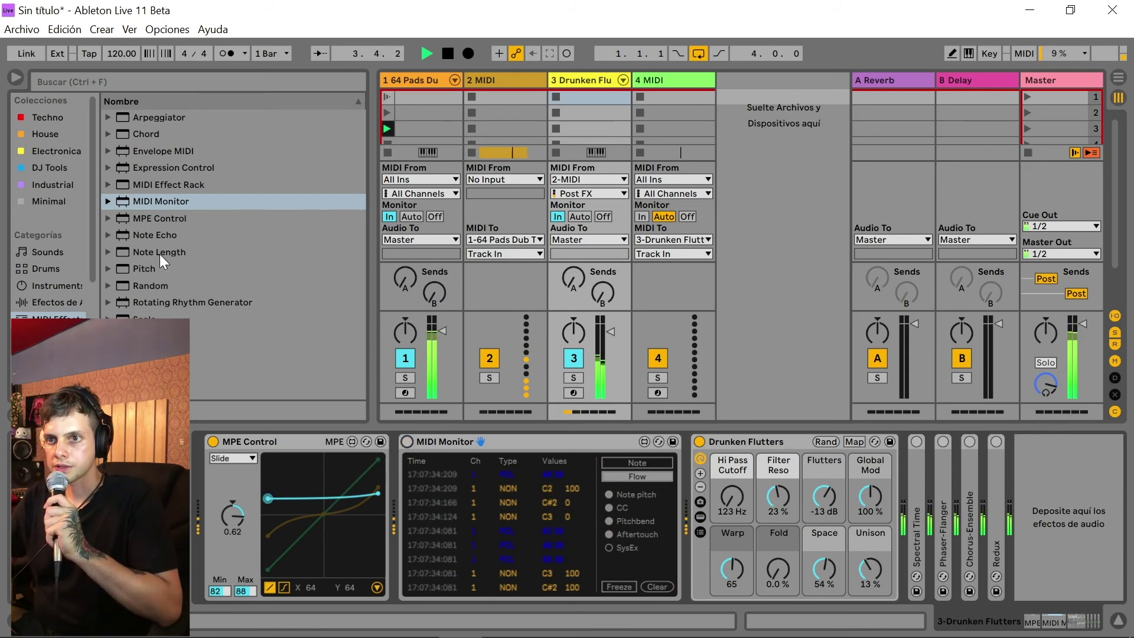
{"action": "left_click_drag", "start_coordinate": [159, 254], "coordinate": [405, 482]}
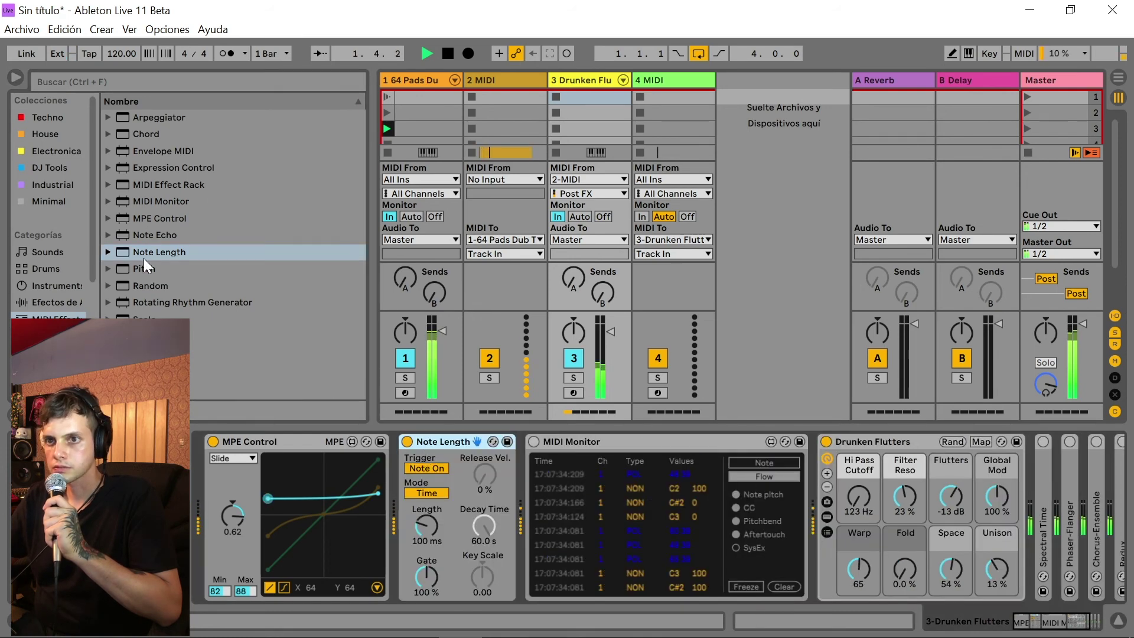
{"action": "left_click", "coordinate": [137, 234]}
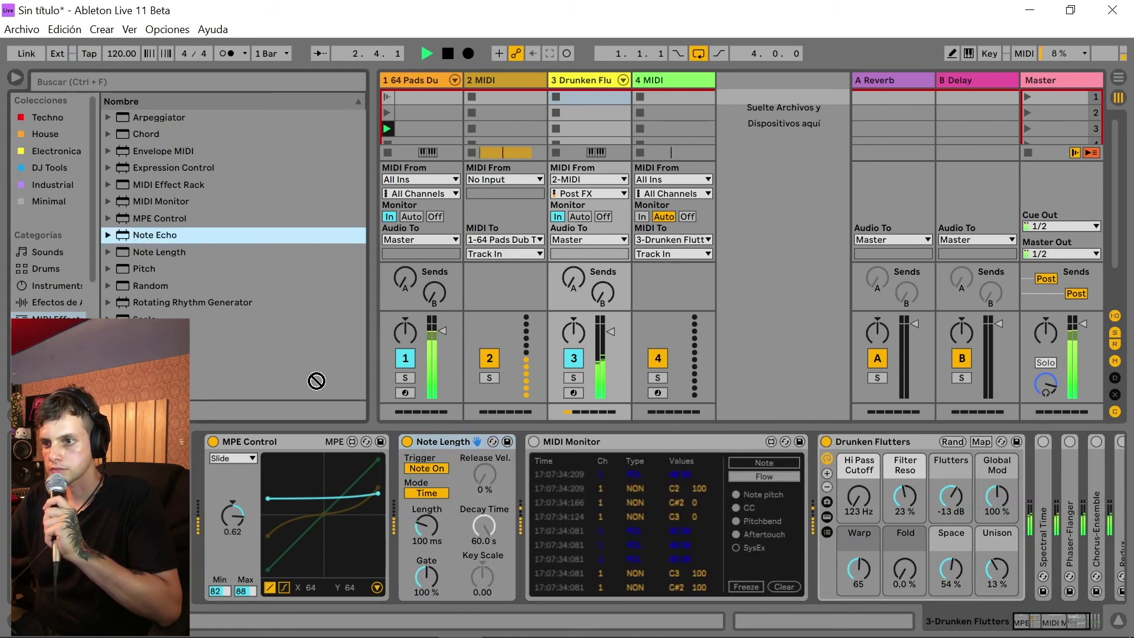
{"action": "left_click", "coordinate": [463, 437]}
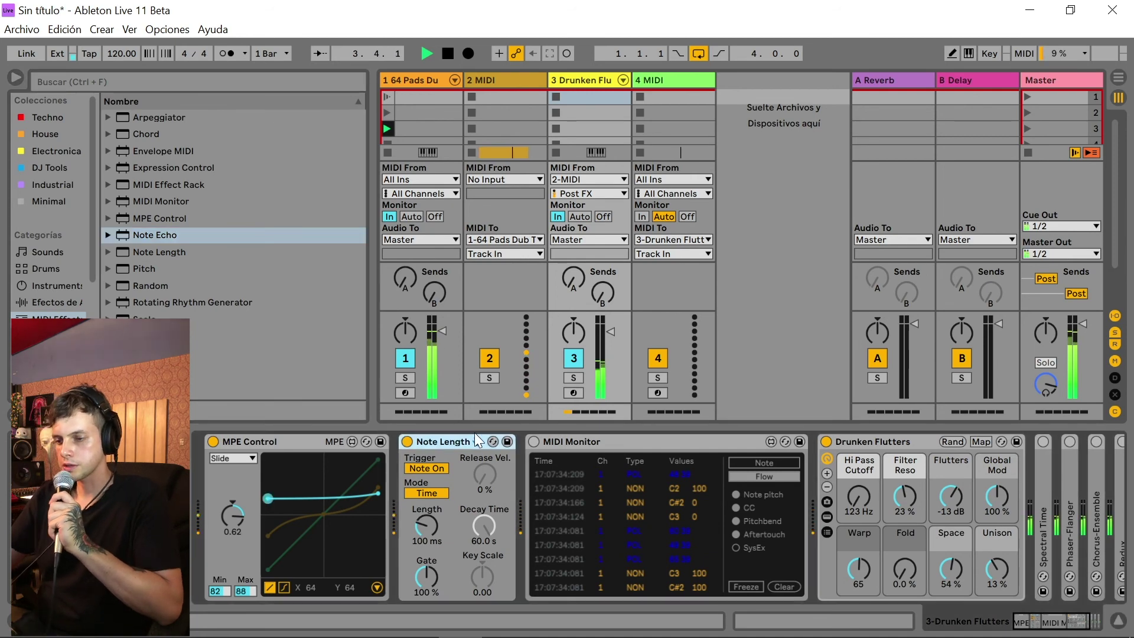
{"action": "key", "text": "Delete"}
- Add the Note Echo MIDI effect before Drunken Flutters and solo the Drunken Flutters track
{"action": "left_click_drag", "start_coordinate": [143, 232], "coordinate": [434, 508]}
{"action": "double_click", "coordinate": [134, 236]}
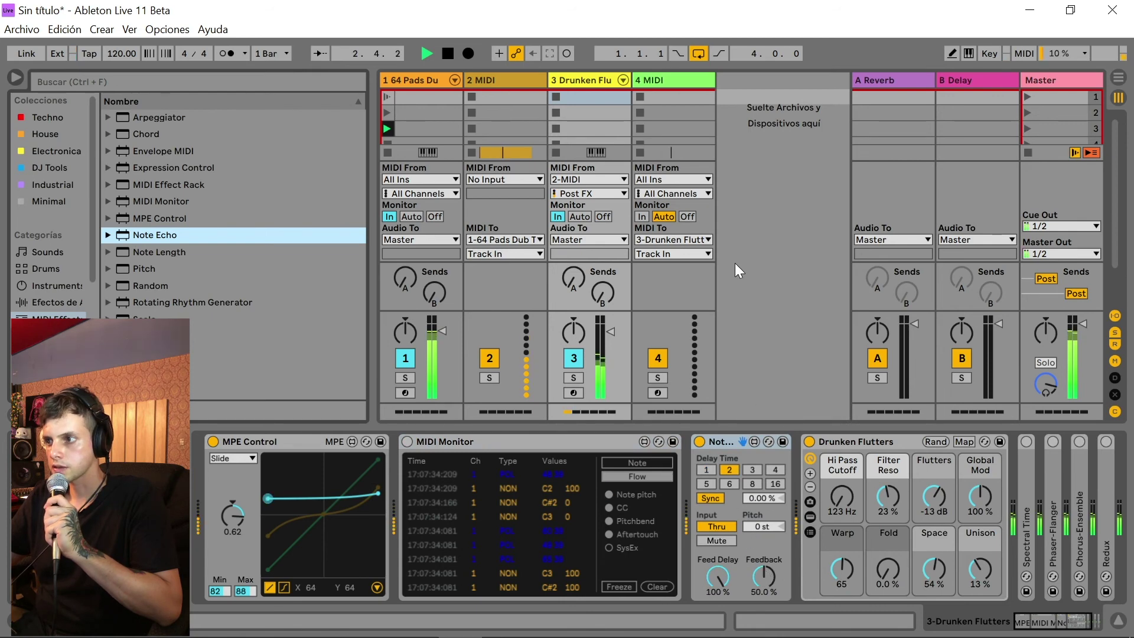
{"action": "left_click", "coordinate": [572, 375]}
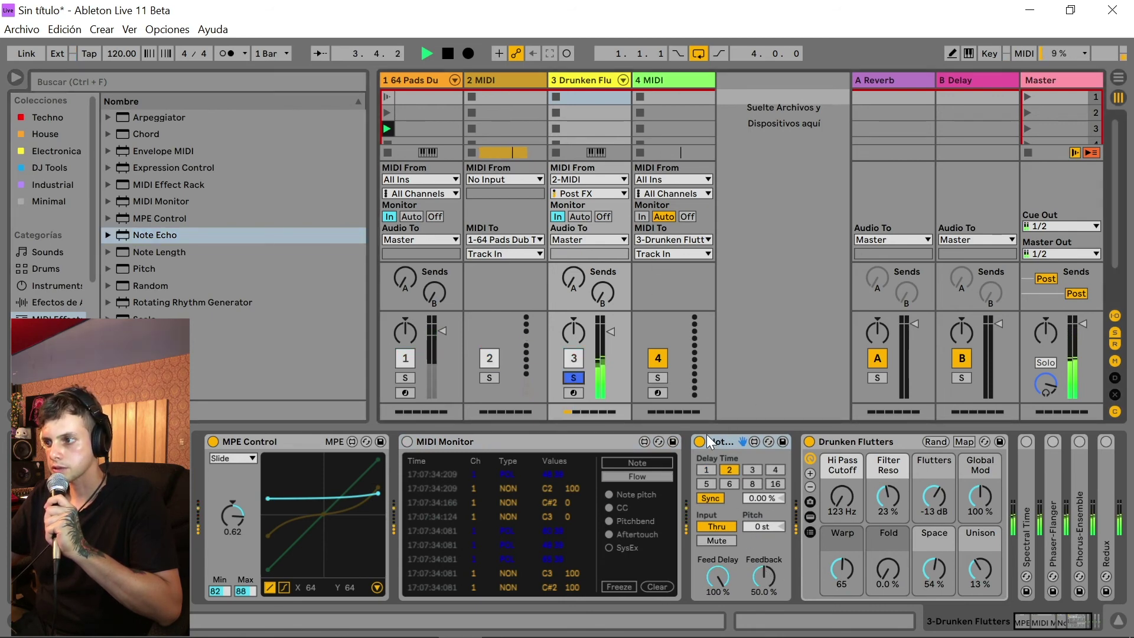
- Set Note Echo's Delay Time to 6 with a -33.1% offset, Pitch -12 st, Input Mute, Feed Delay 32.3% and Feedback 76%
{"action": "left_click", "coordinate": [707, 479]}
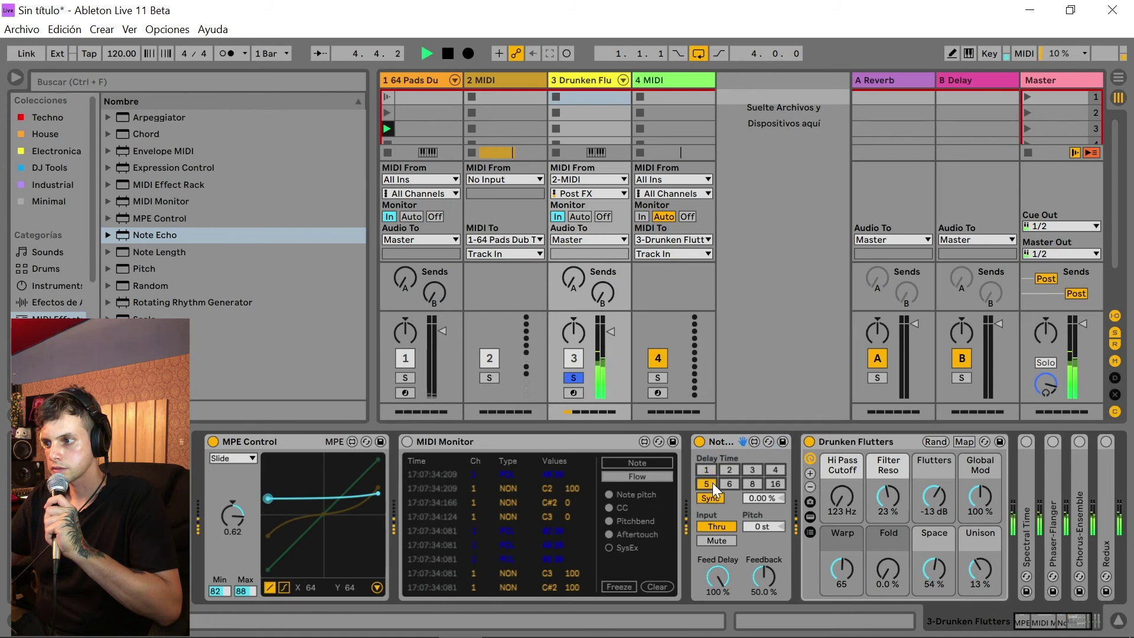
{"action": "left_click", "coordinate": [728, 484]}
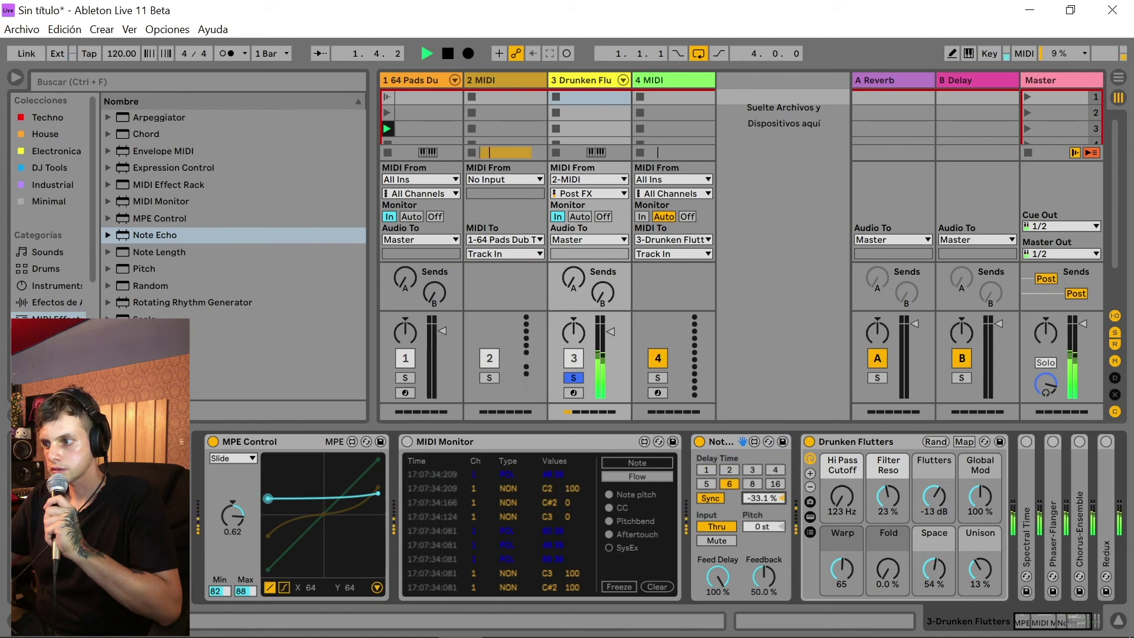
{"action": "left_click_drag", "start_coordinate": [764, 498], "coordinate": [731, 541]}
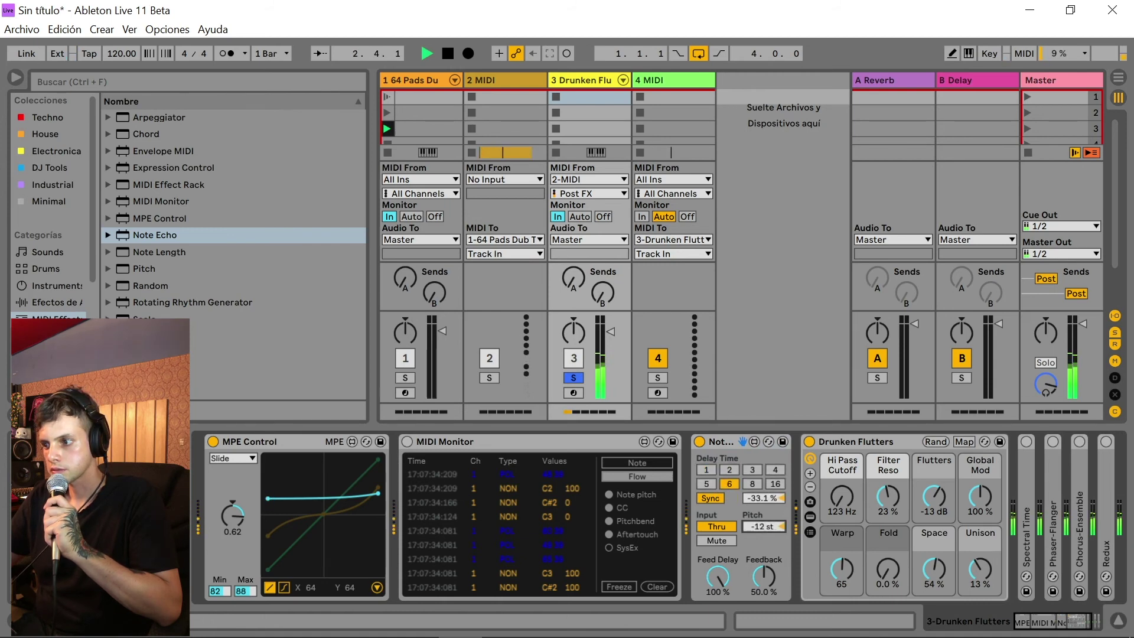
{"action": "left_click", "coordinate": [725, 542]}
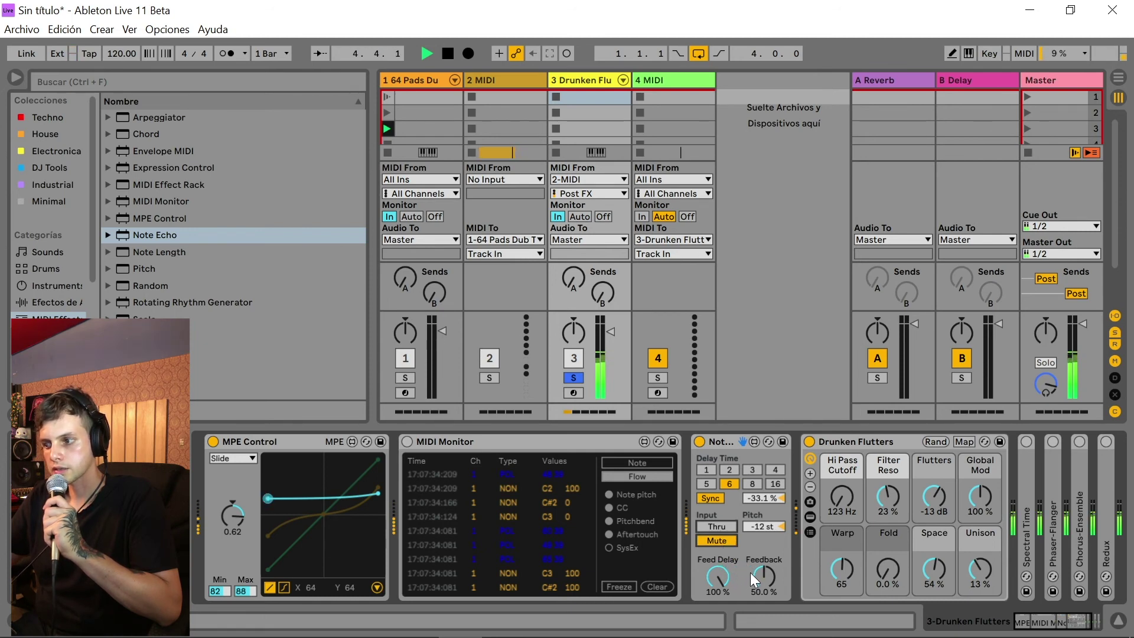
{"action": "left_click_drag", "start_coordinate": [719, 576], "coordinate": [718, 602]}
{"action": "left_click_drag", "start_coordinate": [764, 575], "coordinate": [764, 560]}
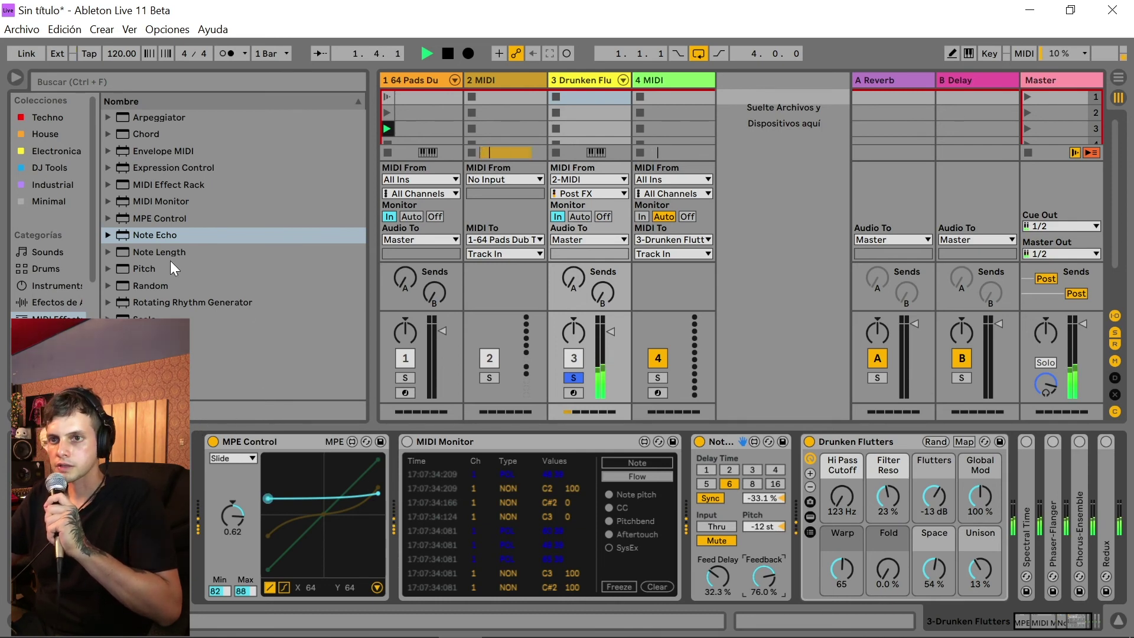
- Add Expression Control after Note Echo and set its Velocity row to Log shape, Rise 394 ms and Fall 173 ms
{"action": "left_click_drag", "start_coordinate": [174, 167], "coordinate": [801, 503]}
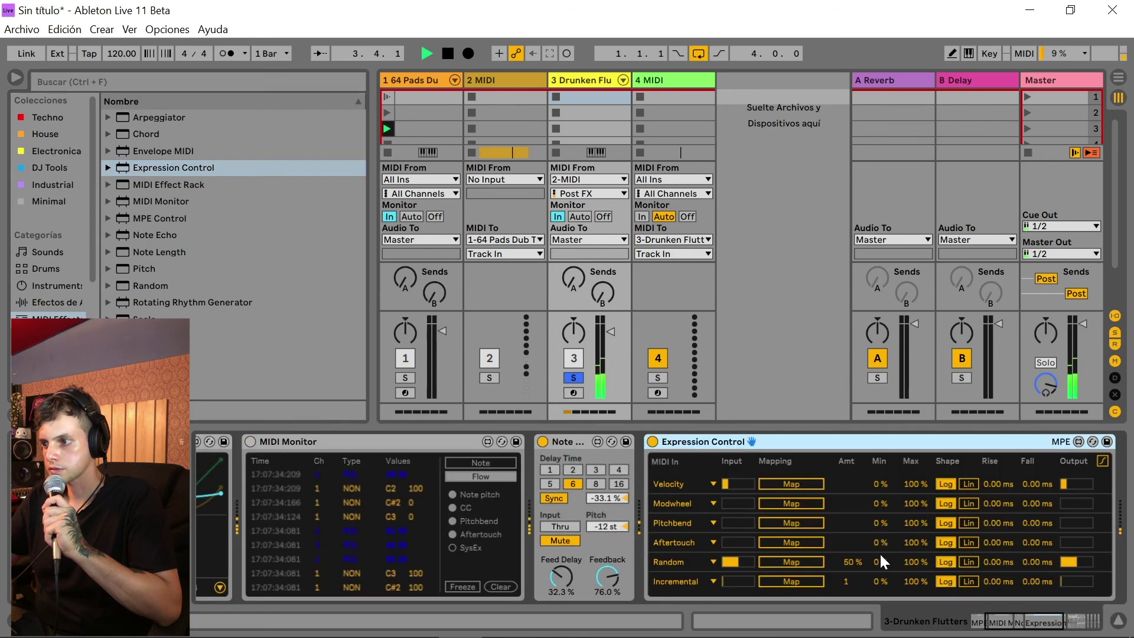
{"action": "left_click_drag", "start_coordinate": [999, 624], "coordinate": [1015, 622]}
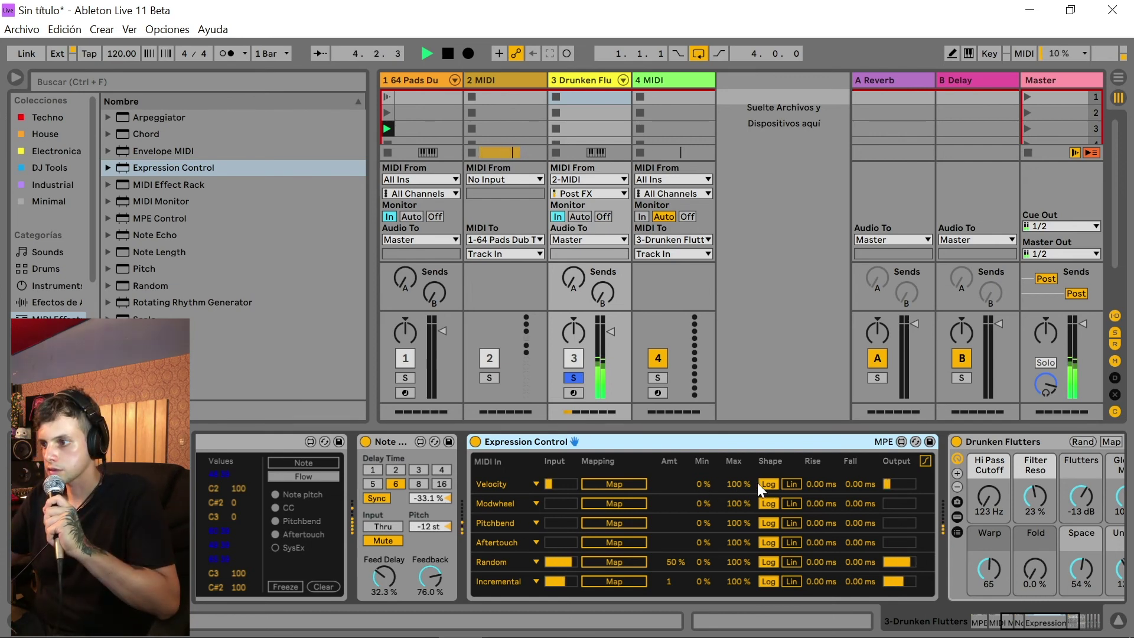
{"action": "left_click", "coordinate": [789, 484]}
{"action": "left_click", "coordinate": [775, 483]}
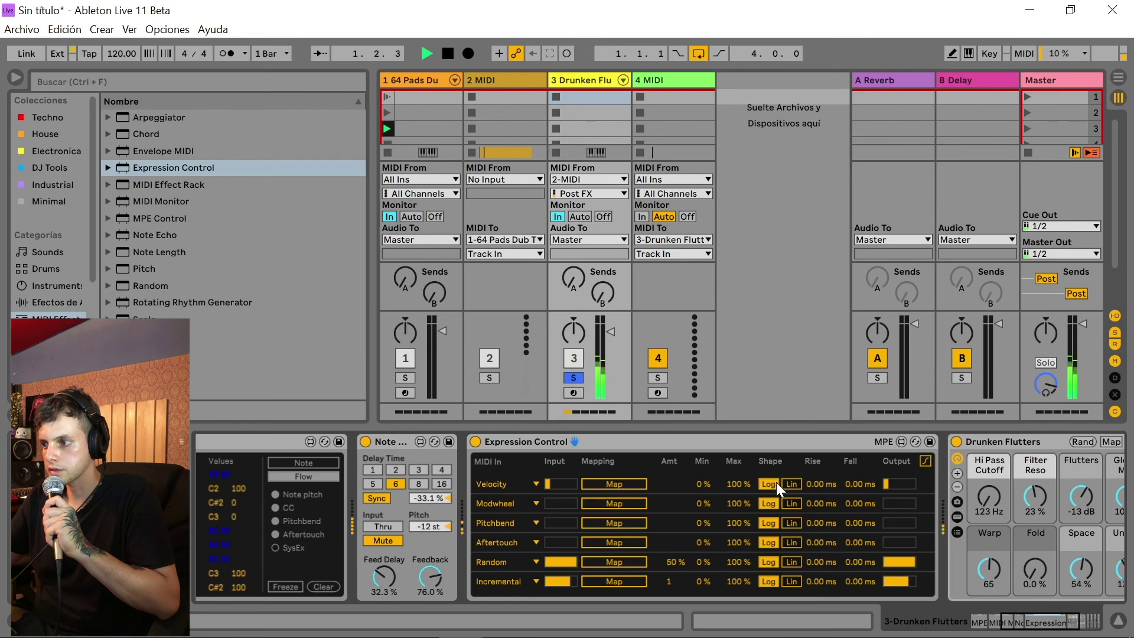
{"action": "left_click_drag", "start_coordinate": [820, 482], "coordinate": [820, 449]}
{"action": "left_click_drag", "start_coordinate": [862, 483], "coordinate": [862, 452]}
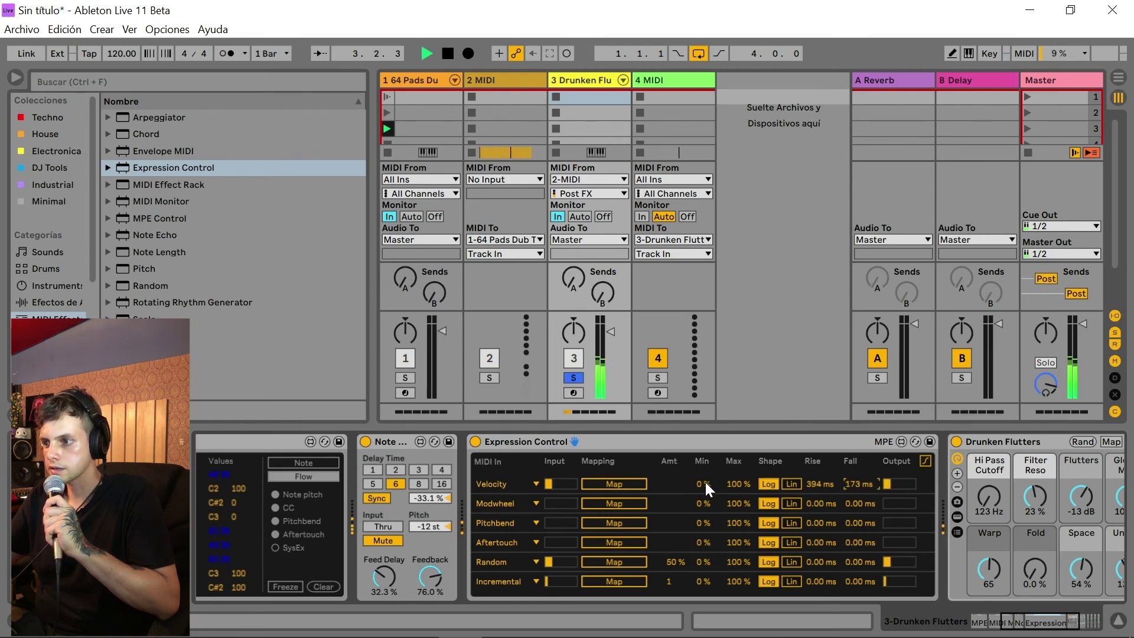
- Set Expression Control's Min values to Velocity 43%, Pitchbend 45%, Aftertouch 48%, Random 41% and Incremental 25%
{"action": "mouse_move", "coordinate": [705, 482]}
{"action": "left_mouse_down"}
{"action": "mouse_move", "coordinate": [705, 449]}
{"action": "mouse_move", "coordinate": [703, 501]}
{"action": "left_mouse_up"}
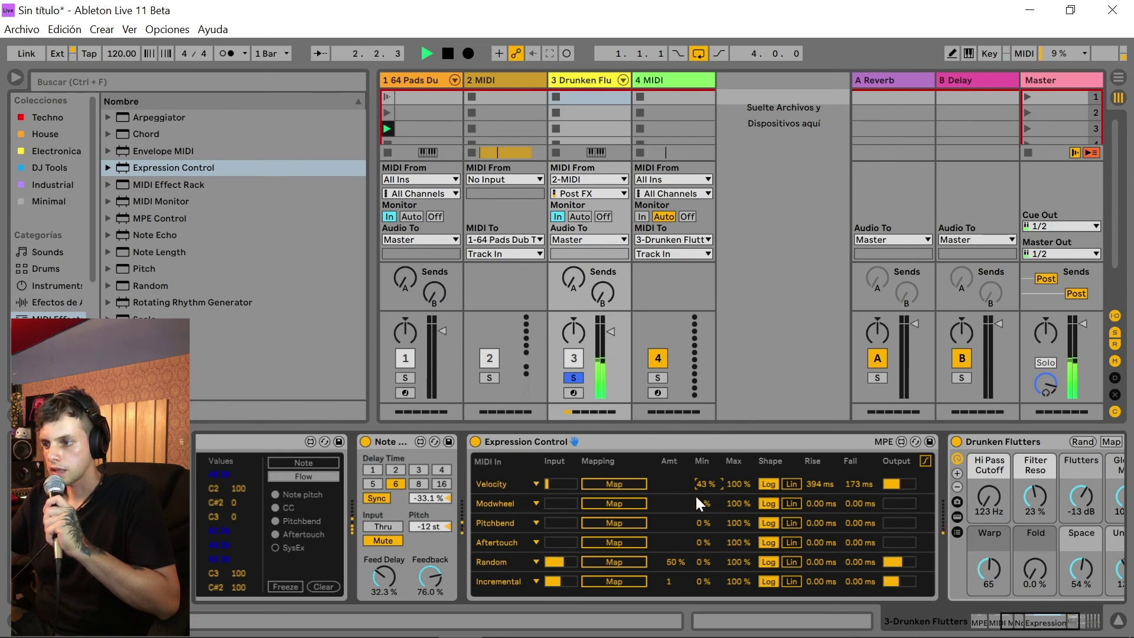
{"action": "mouse_move", "coordinate": [703, 523]}
{"action": "left_mouse_down"}
{"action": "mouse_move", "coordinate": [703, 514]}
{"action": "mouse_move", "coordinate": [705, 534]}
{"action": "mouse_move", "coordinate": [706, 524]}
{"action": "left_mouse_up"}
{"action": "left_click_drag", "start_coordinate": [706, 564], "coordinate": [706, 545]}
{"action": "left_click_drag", "start_coordinate": [705, 583], "coordinate": [705, 569]}
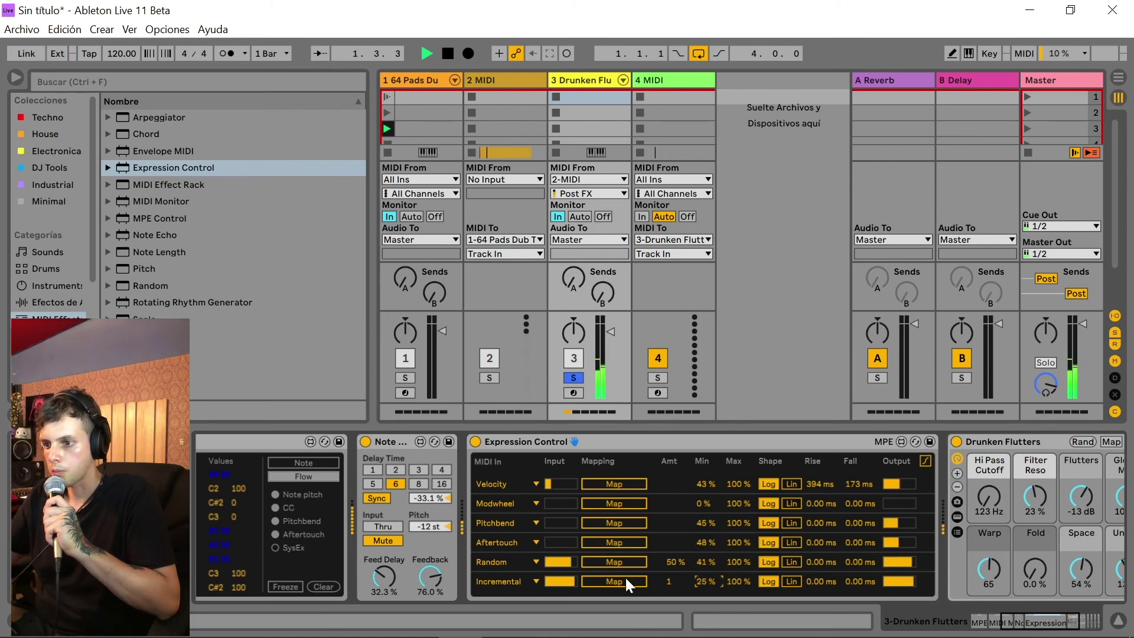
{"action": "left_click", "coordinate": [527, 578]}
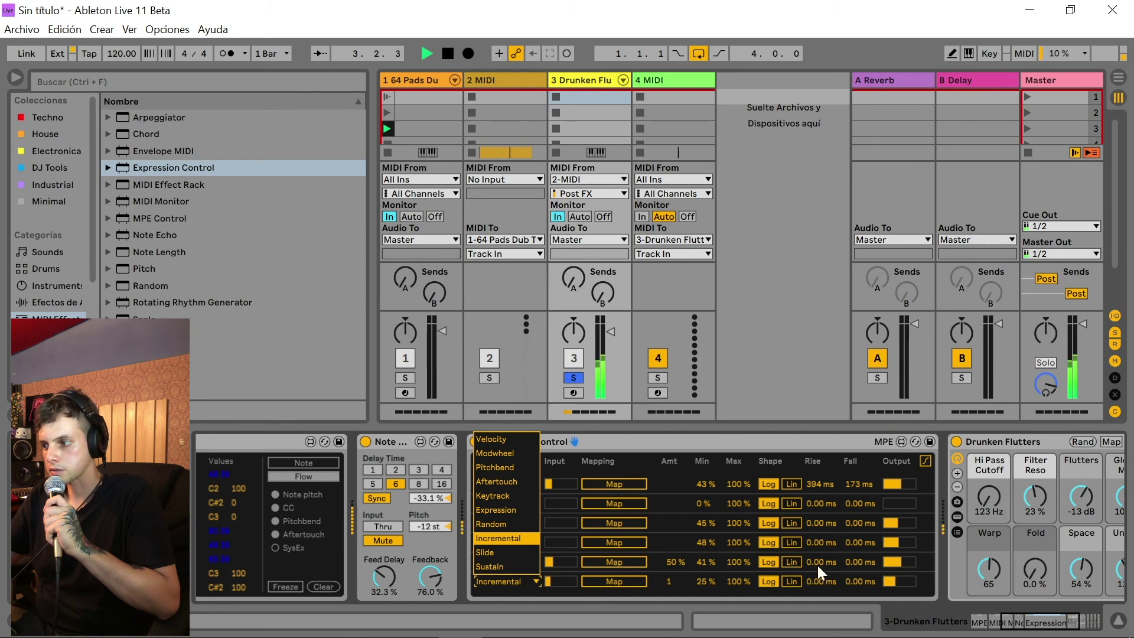
{"action": "left_click", "coordinate": [702, 435]}
{"action": "left_click", "coordinate": [702, 435]}
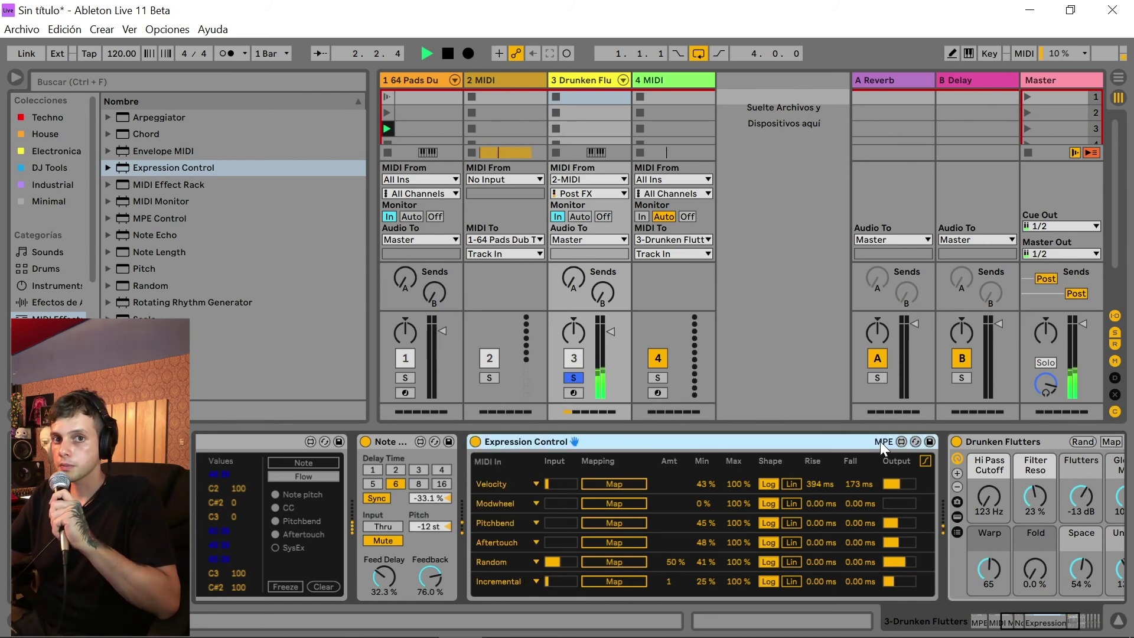
- Add Envelope MIDI before Drunken Flutters, mapped to Hi Pass Cutoff with Amount 100%, Attack 144 ms, Decay 52.3 ms, Sustain -11 dB and Release 124 ms
{"action": "double_click", "coordinate": [617, 440]}
{"action": "left_click_drag", "start_coordinate": [179, 154], "coordinate": [507, 504]}
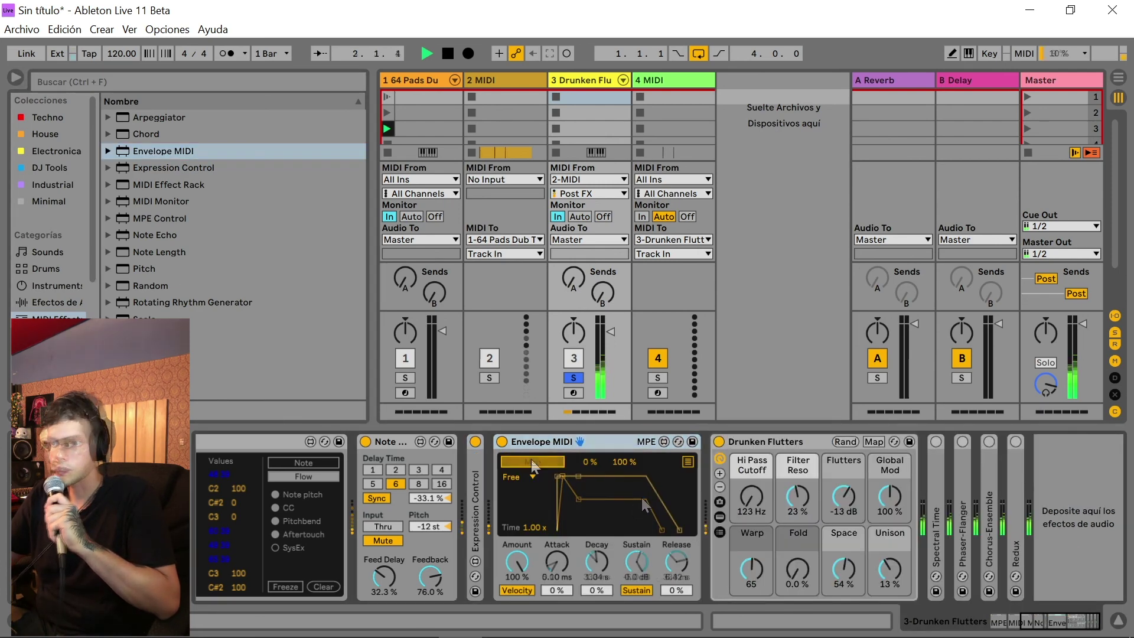
{"action": "double_click", "coordinate": [479, 451]}
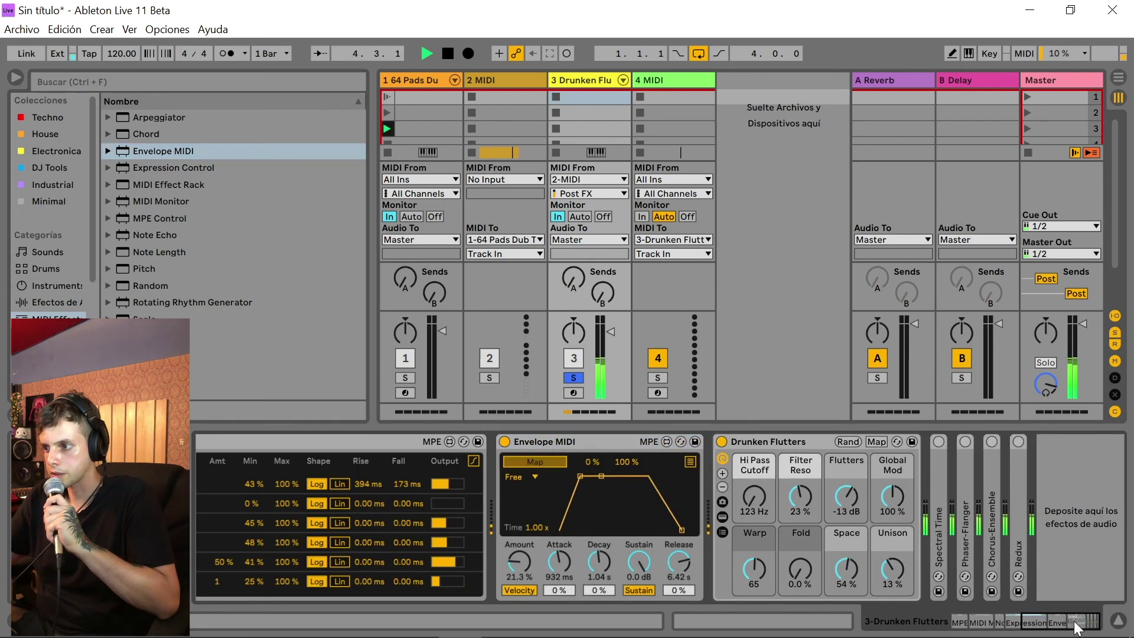
{"action": "left_click", "coordinate": [752, 496]}
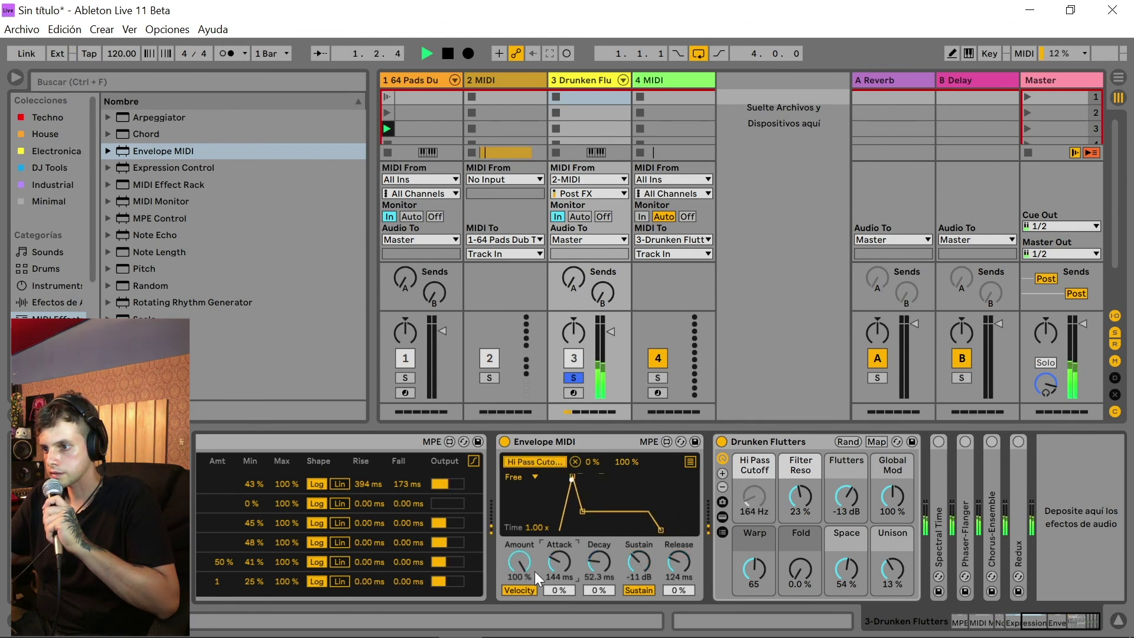
- Set Envelope MIDI's Attack modulation to 48%, Decay modulation to 68%, mode to Echo and mapping range to 39% minimum and 40% maximum
{"action": "left_click_drag", "start_coordinate": [553, 589], "coordinate": [598, 590]}
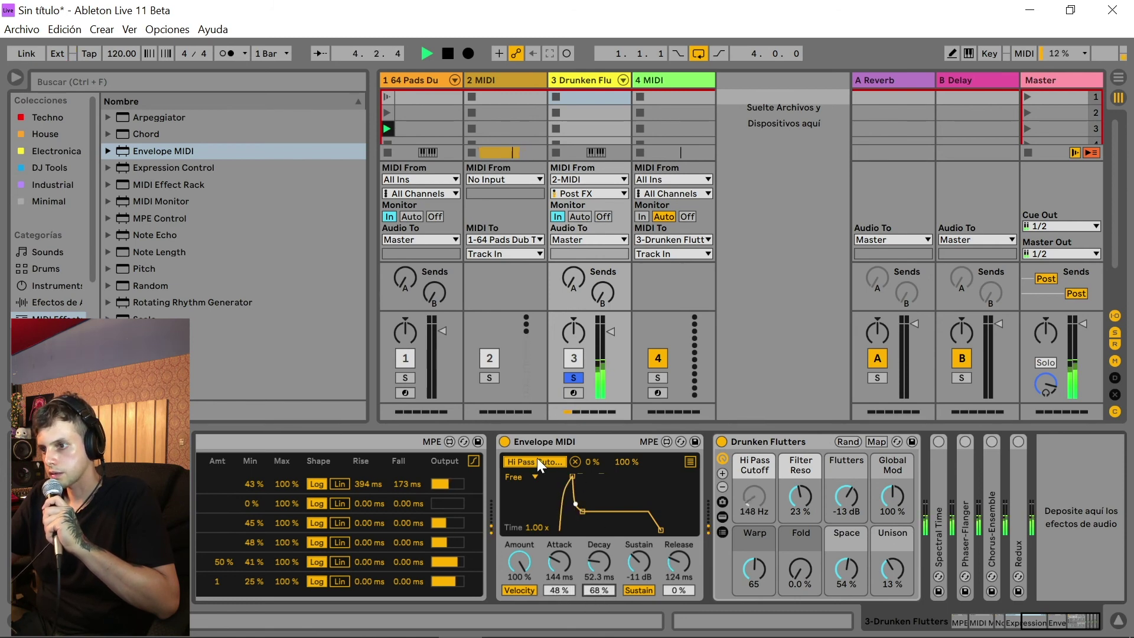
{"action": "left_click", "coordinate": [530, 474]}
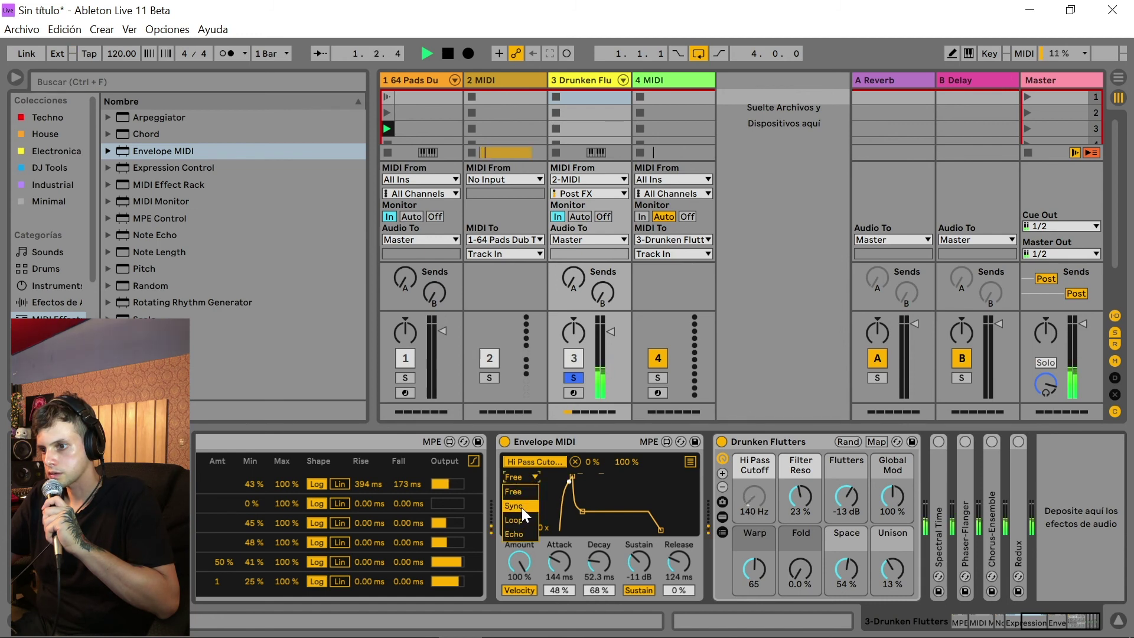
{"action": "left_click", "coordinate": [523, 502]}
{"action": "left_click", "coordinate": [534, 477]}
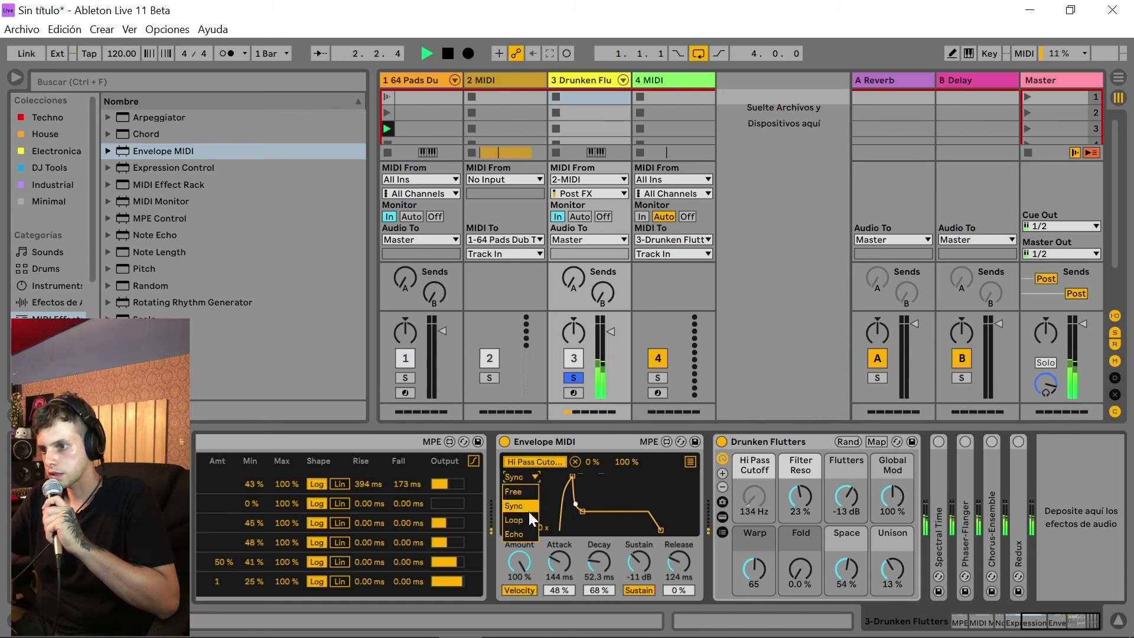
{"action": "left_click", "coordinate": [522, 520]}
{"action": "left_click", "coordinate": [537, 475]}
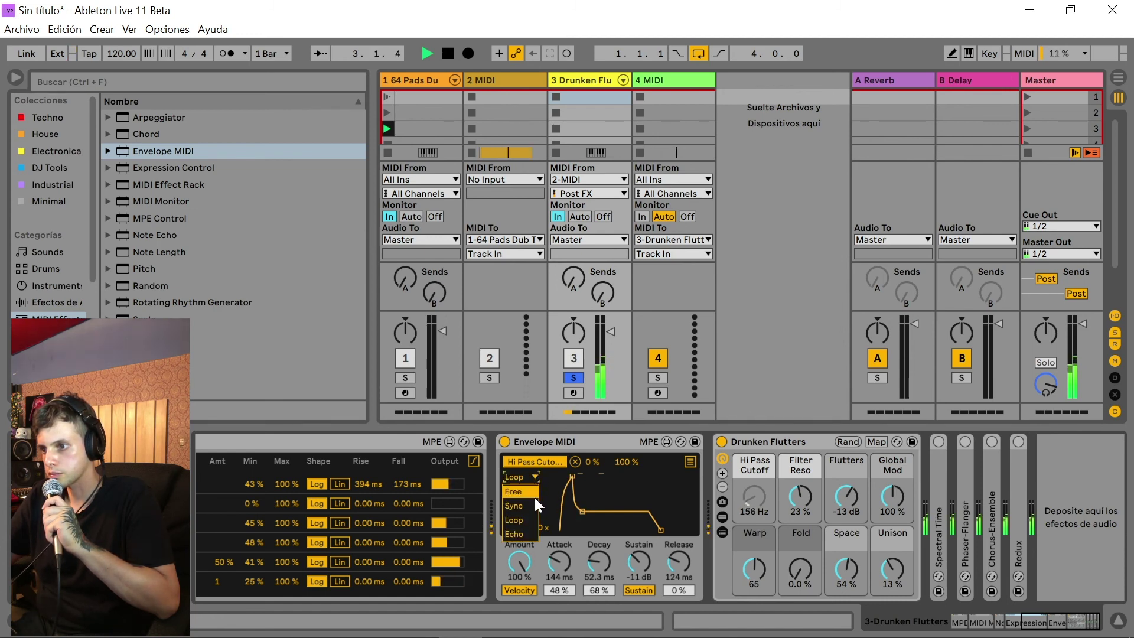
{"action": "left_click", "coordinate": [525, 534]}
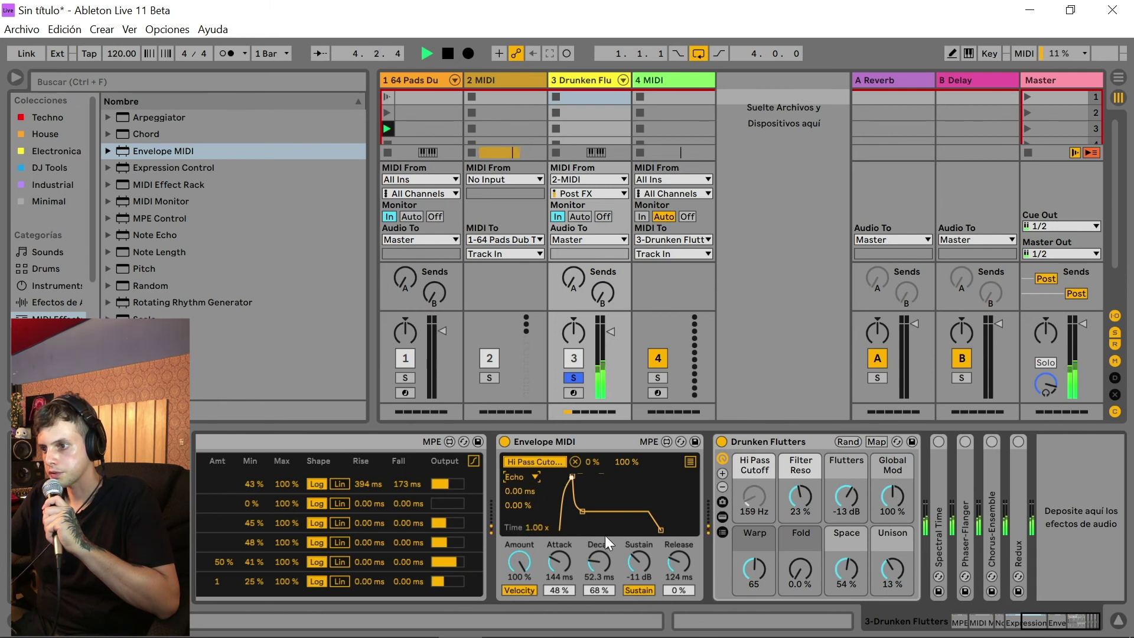
{"action": "left_click_drag", "start_coordinate": [593, 462], "coordinate": [593, 367]}
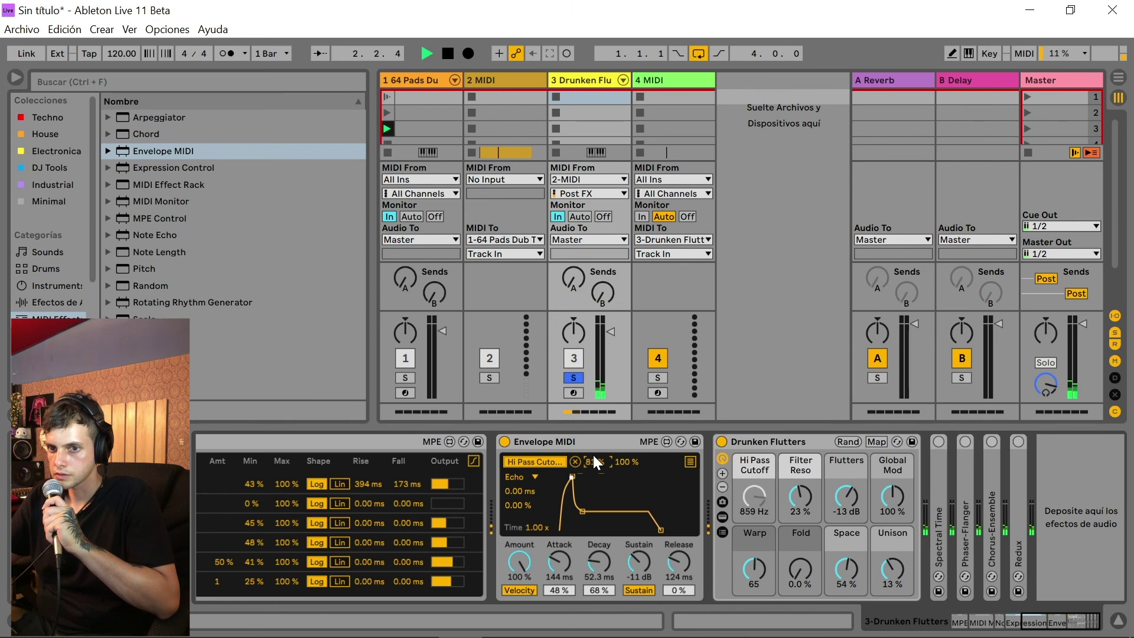
{"action": "left_click_drag", "start_coordinate": [590, 462], "coordinate": [591, 469]}
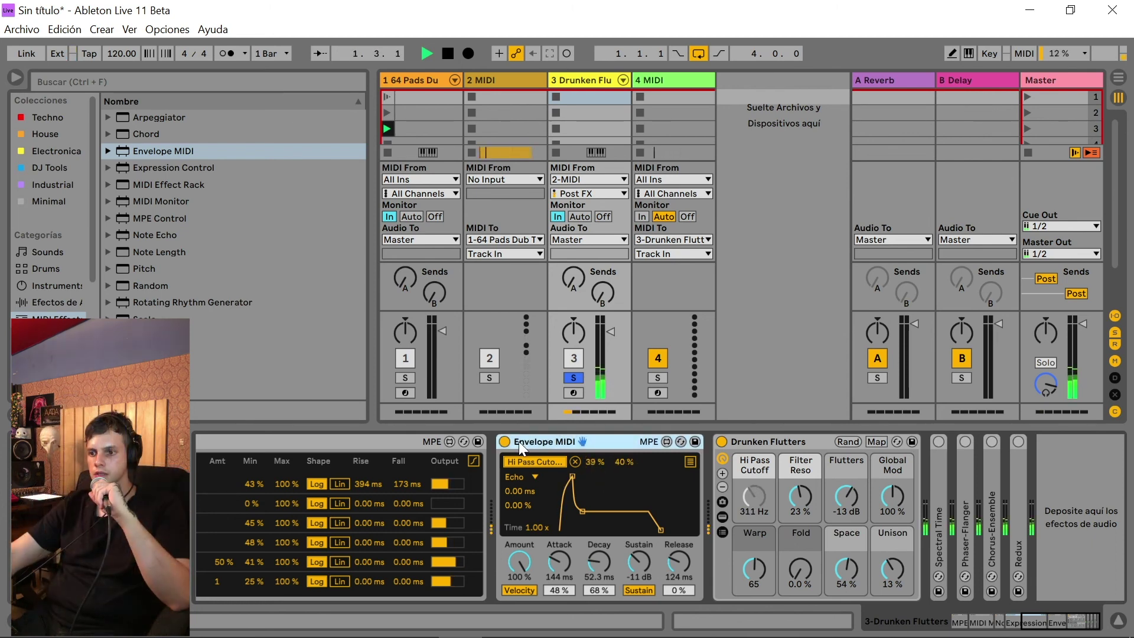
- Group the MIDI effects from MPE Control through Envelope MIDI into a MIDI Effect Rack and show its macro controls
{"action": "left_click_drag", "start_coordinate": [1039, 618], "coordinate": [969, 618]}
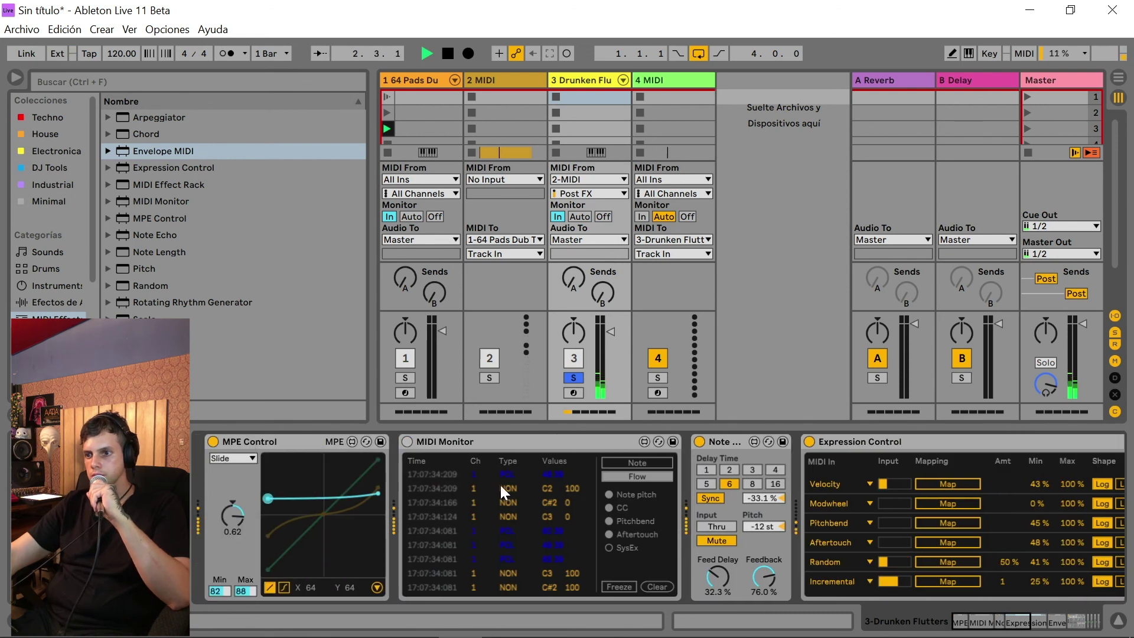
{"action": "left_click", "coordinate": [312, 444]}
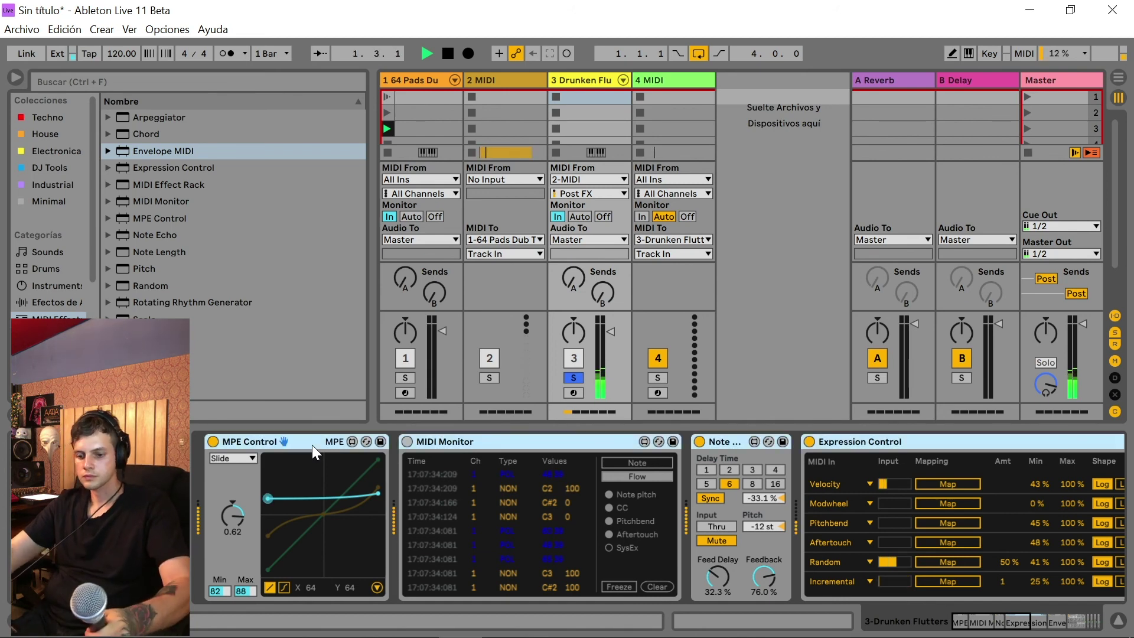
{"action": "key", "text": "ctrl+g"}
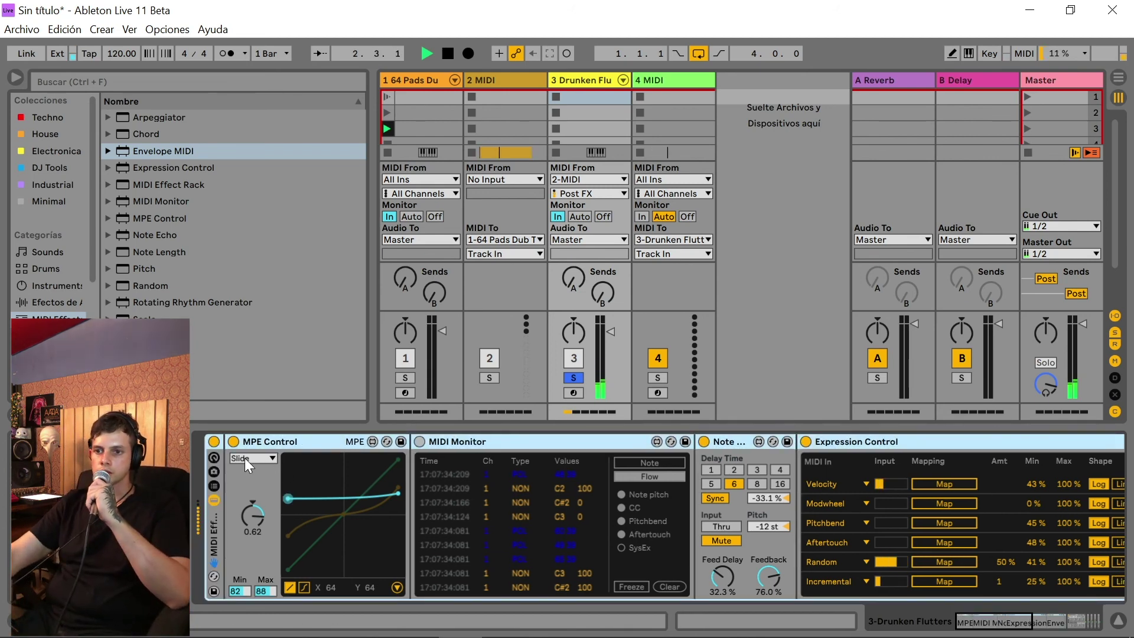
{"action": "left_click", "coordinate": [213, 458]}
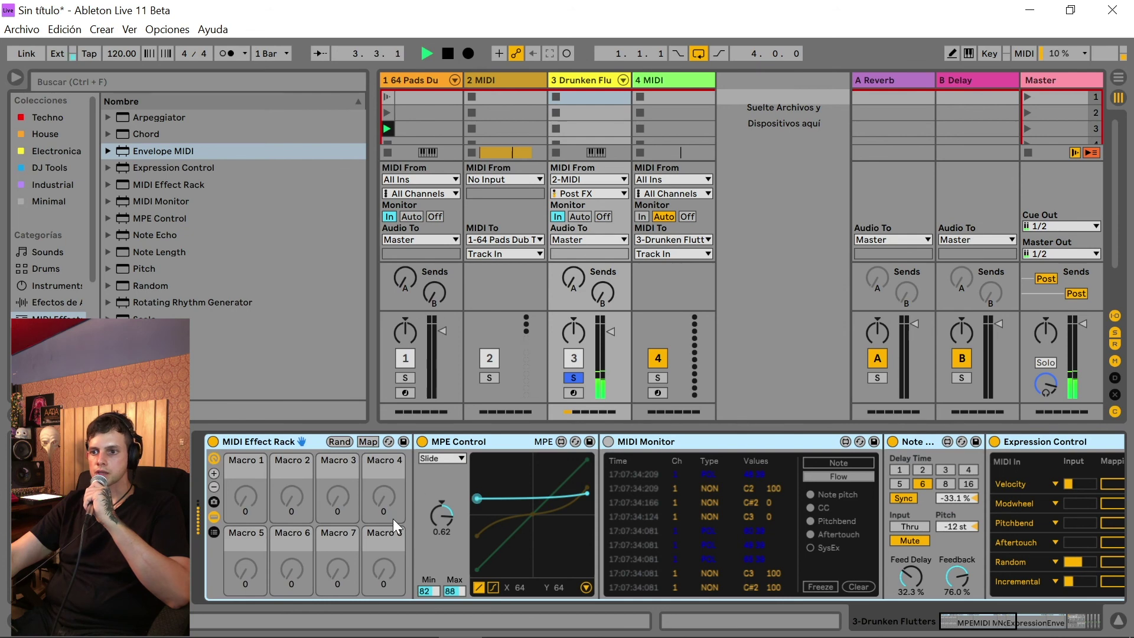
- Map MPE Control's Slide knob to Macro 1, Note Echo's Feed Delay to Macro 2 and Envelope MIDI's Amount to Macro 3
{"action": "right_click", "coordinate": [448, 517]}
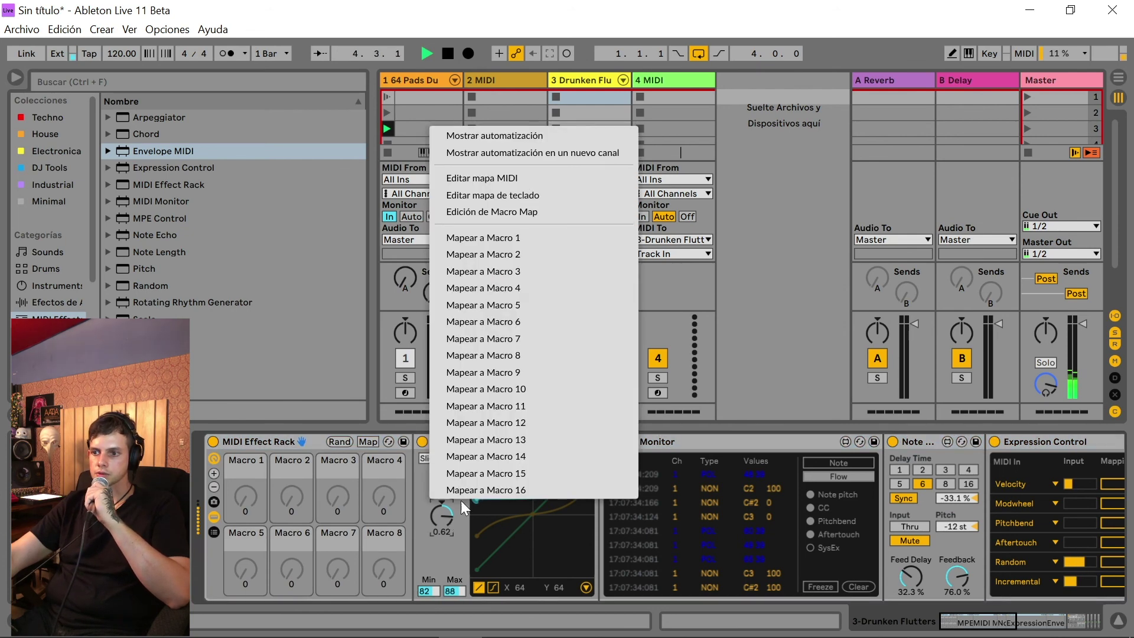
{"action": "left_click", "coordinate": [523, 241]}
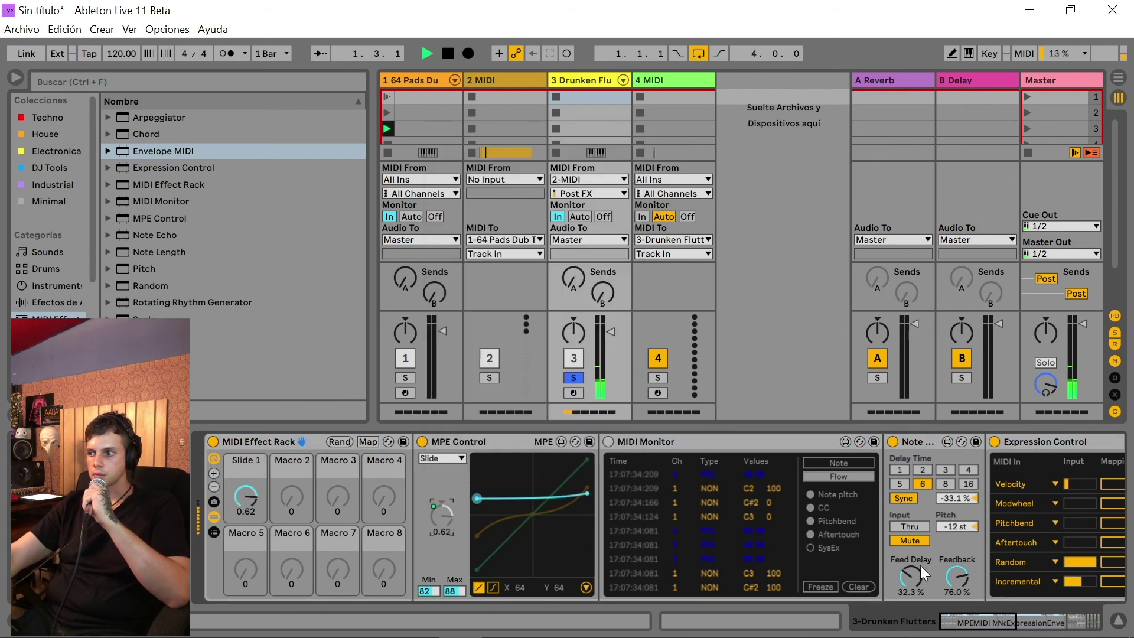
{"action": "right_click", "coordinate": [900, 571]}
{"action": "left_click", "coordinate": [980, 314]}
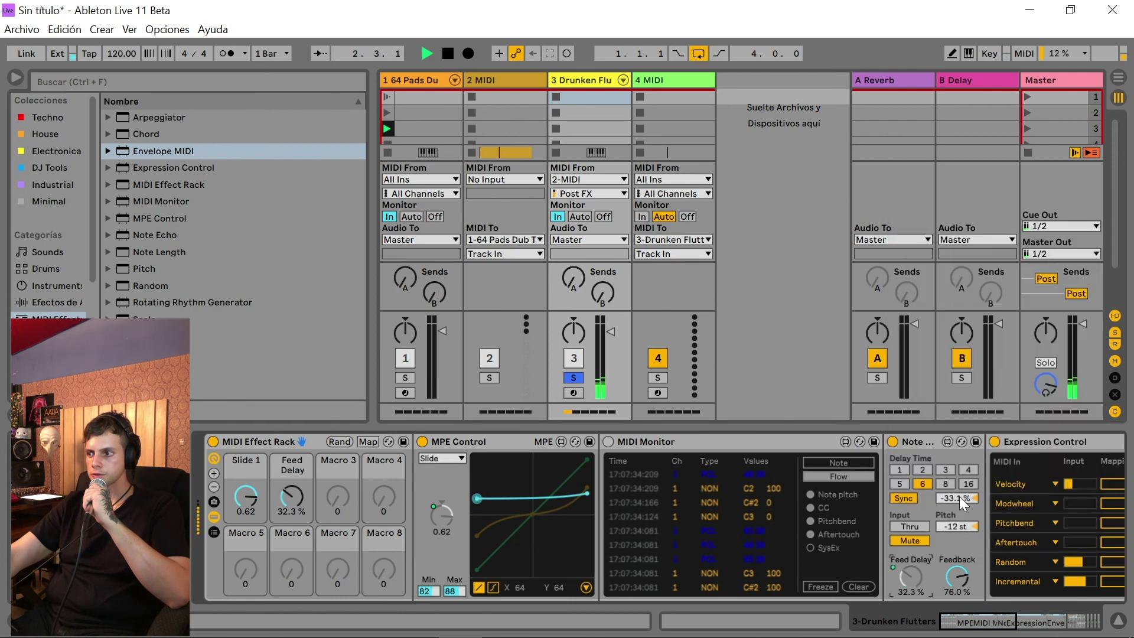
{"action": "left_click", "coordinate": [1033, 626]}
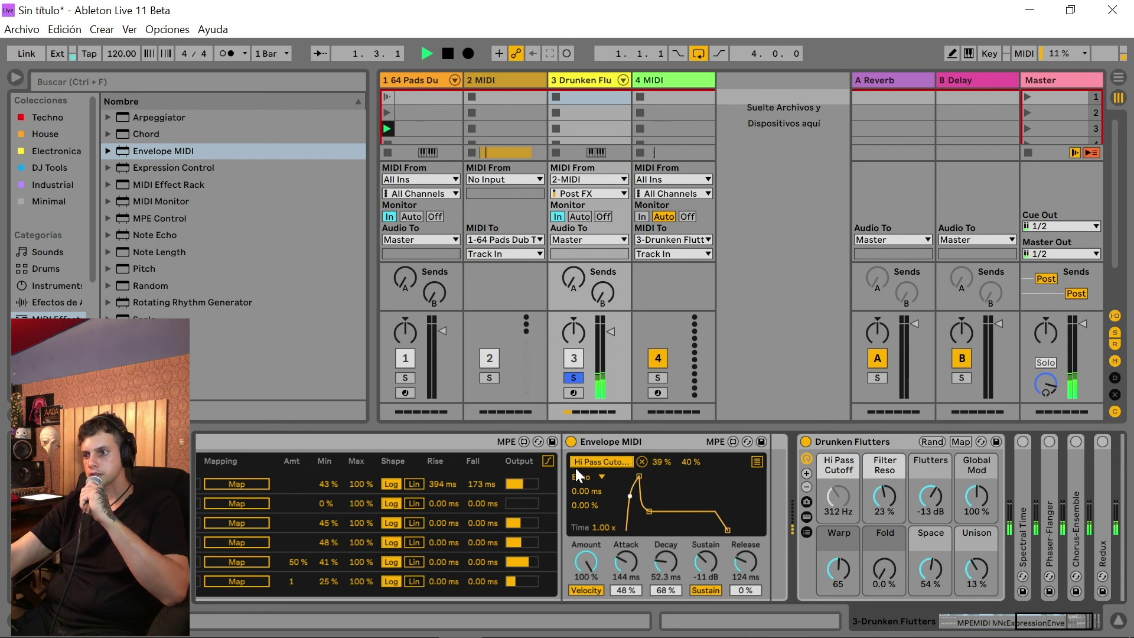
{"action": "right_click", "coordinate": [594, 539]}
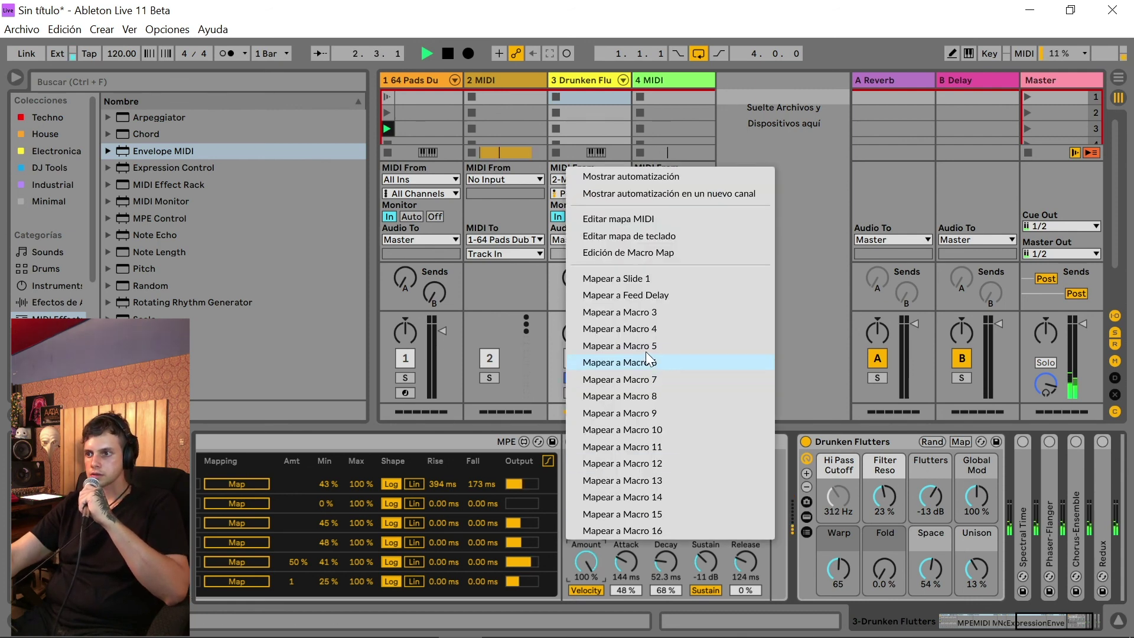
{"action": "left_click", "coordinate": [660, 314]}
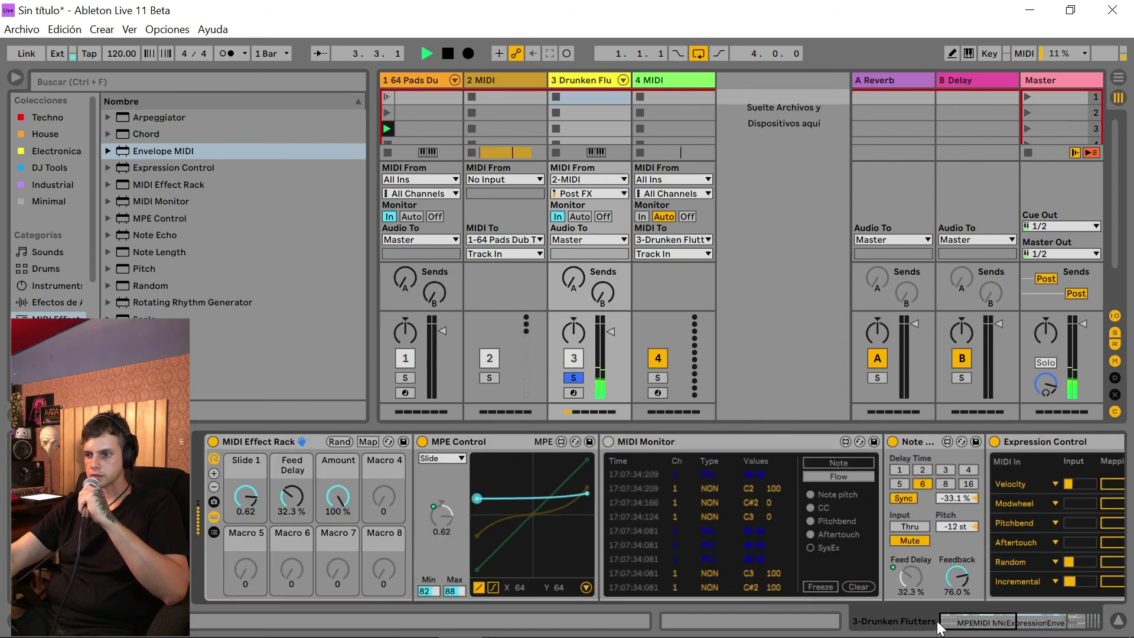
- Store three macro variations in the MIDI Effect Rack, randomizing the macros before the second and third
{"action": "left_click", "coordinate": [215, 502]}
{"action": "left_click", "coordinate": [277, 459]}
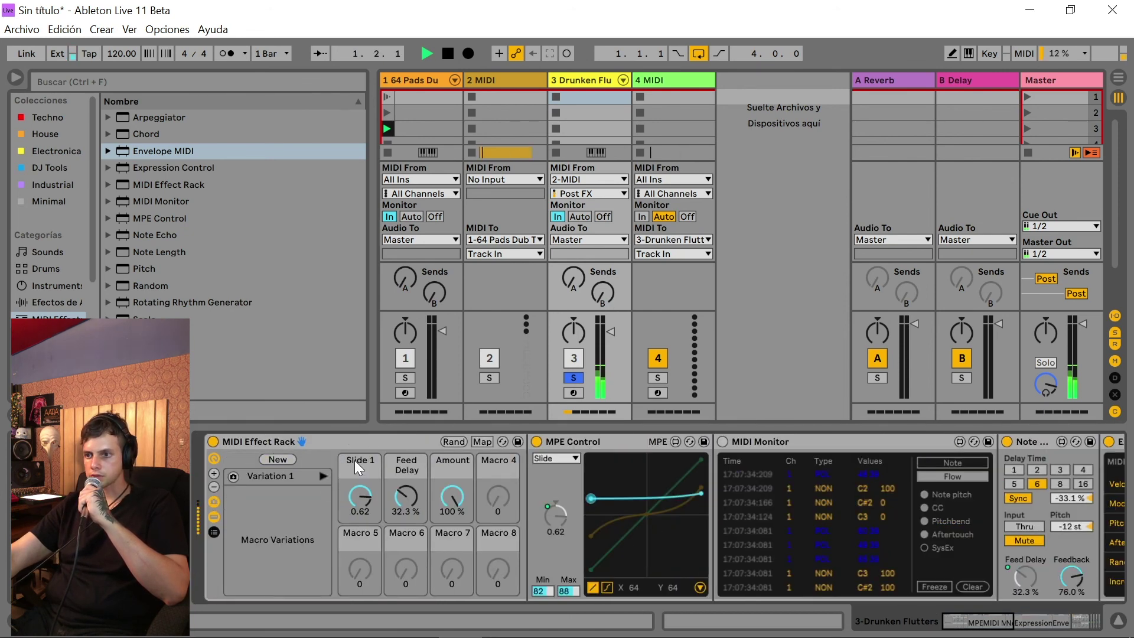
{"action": "left_click", "coordinate": [454, 442]}
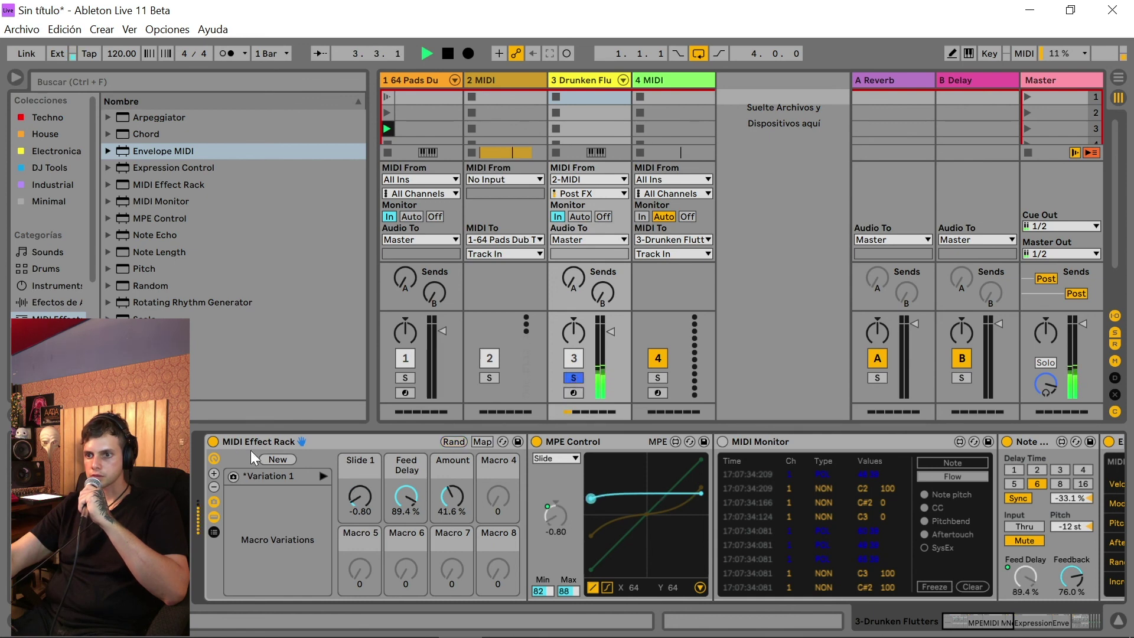
{"action": "left_click", "coordinate": [277, 459]}
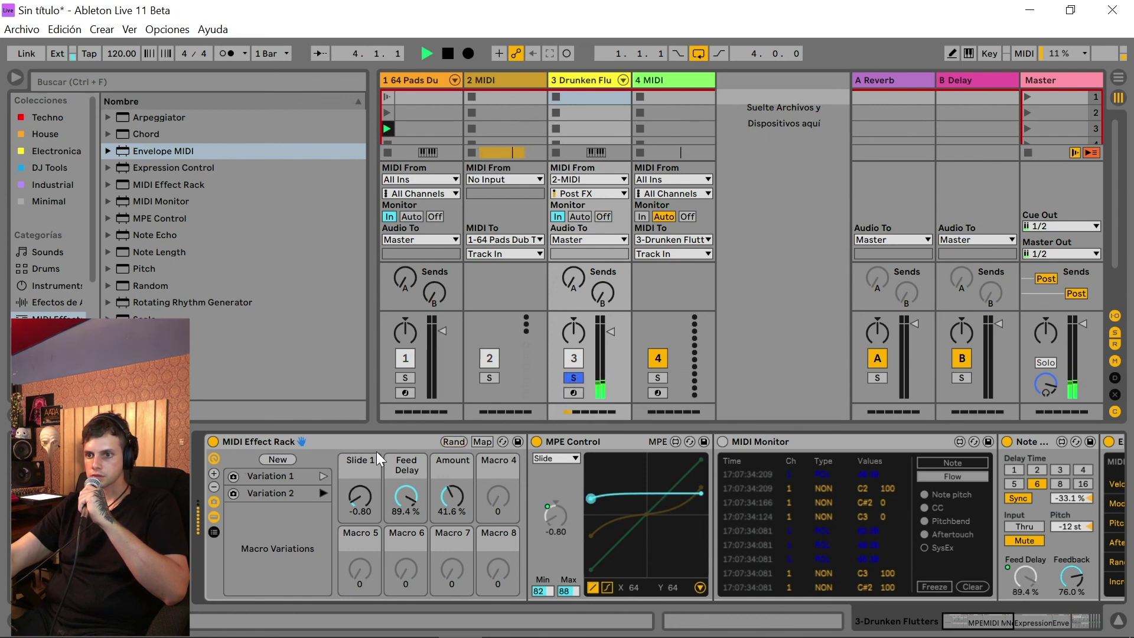
{"action": "left_click", "coordinate": [461, 443]}
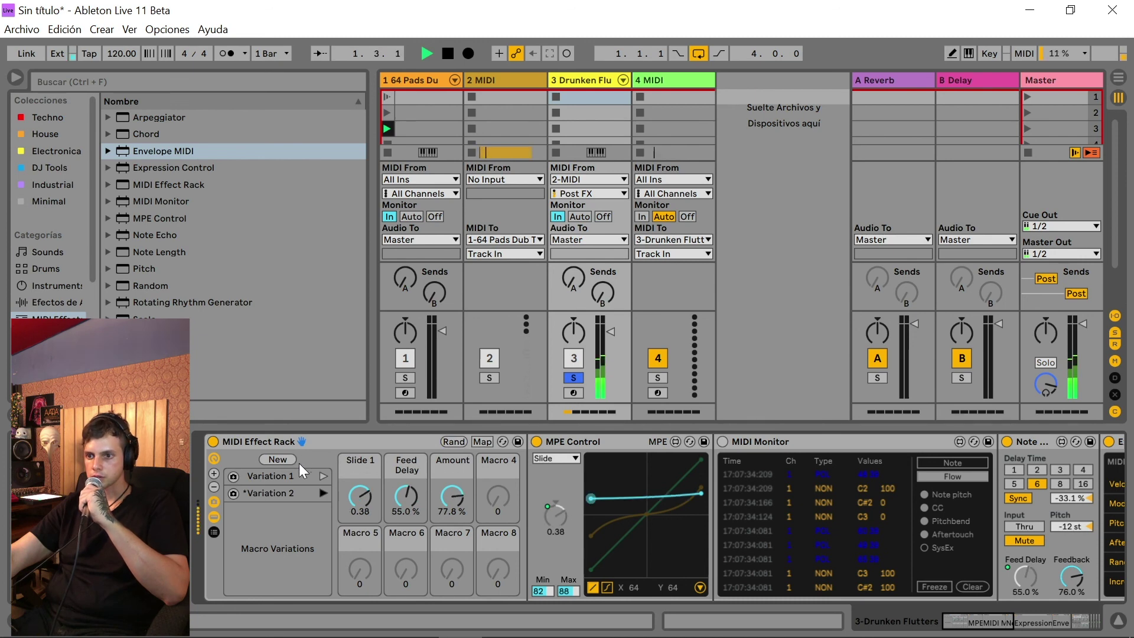
{"action": "left_click", "coordinate": [280, 458]}
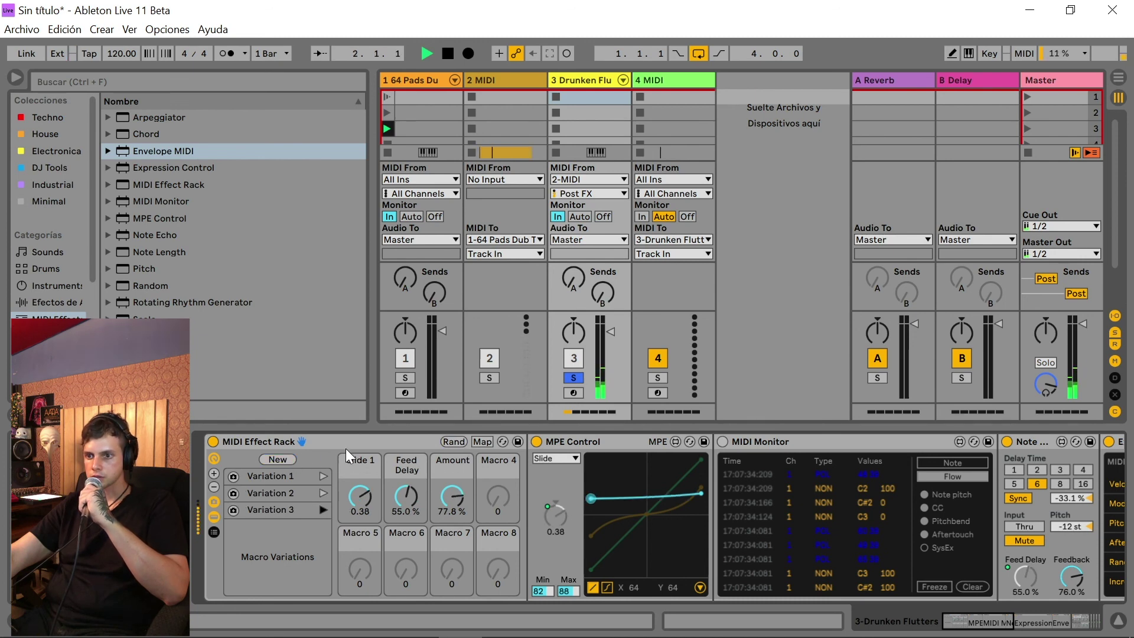
- Unsolo the Drunken Flutters track and recall Variation 1 in the MIDI Effect Rack
{"action": "left_click", "coordinate": [572, 378]}
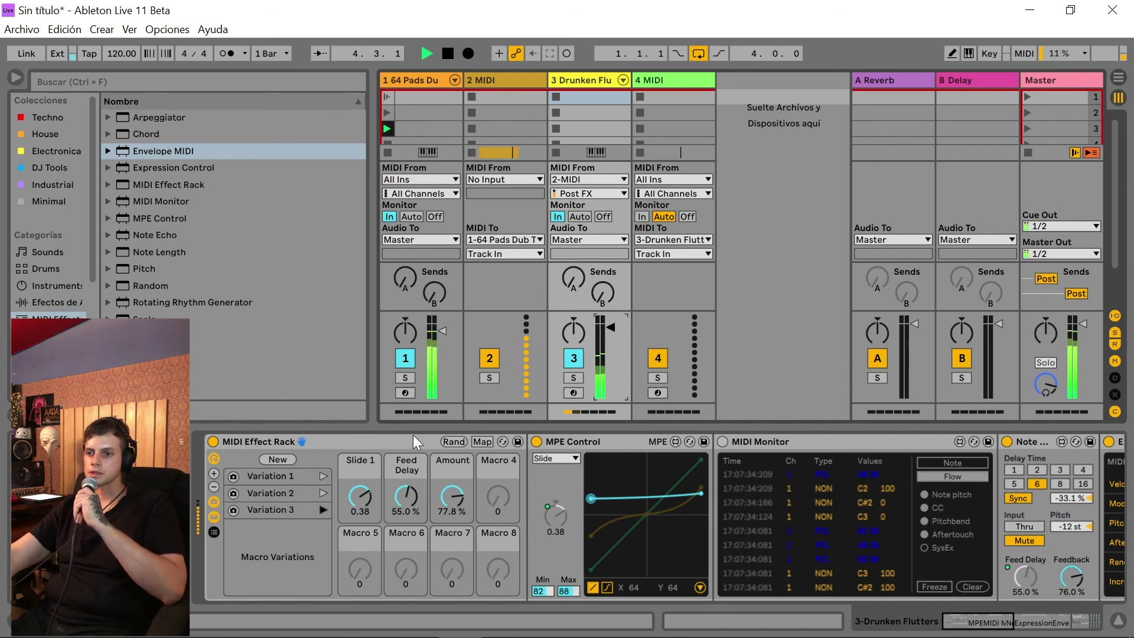
{"action": "left_click", "coordinate": [324, 475]}
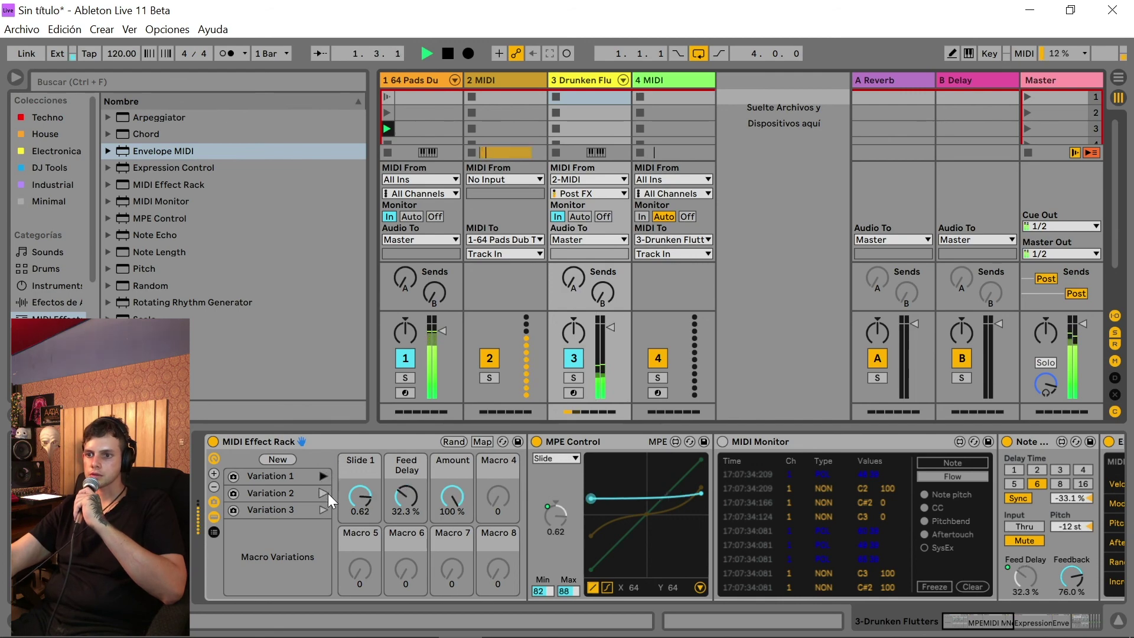